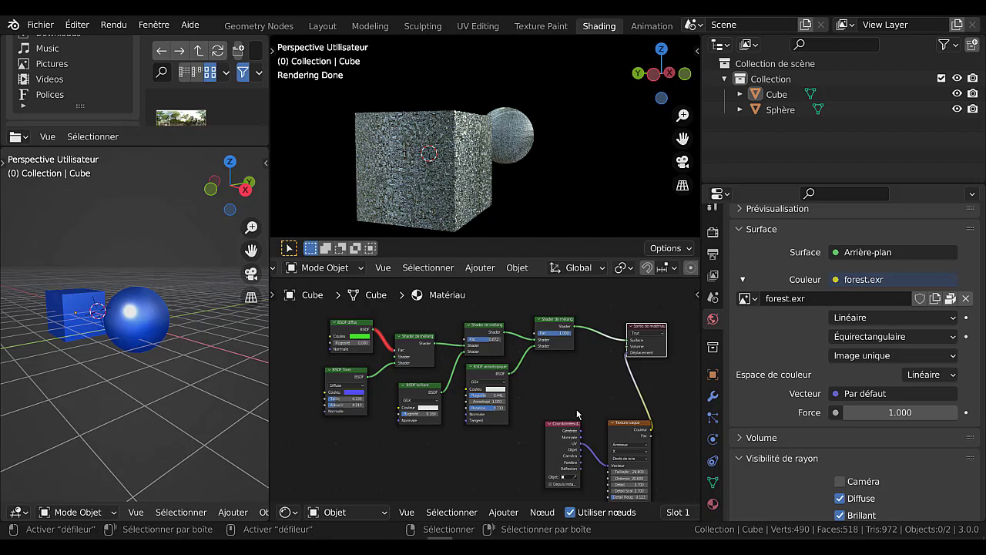
- Move the texture coordinate and wave texture nodes up beneath the material output, and widen the node editor
drag(558, 434, 547, 402)
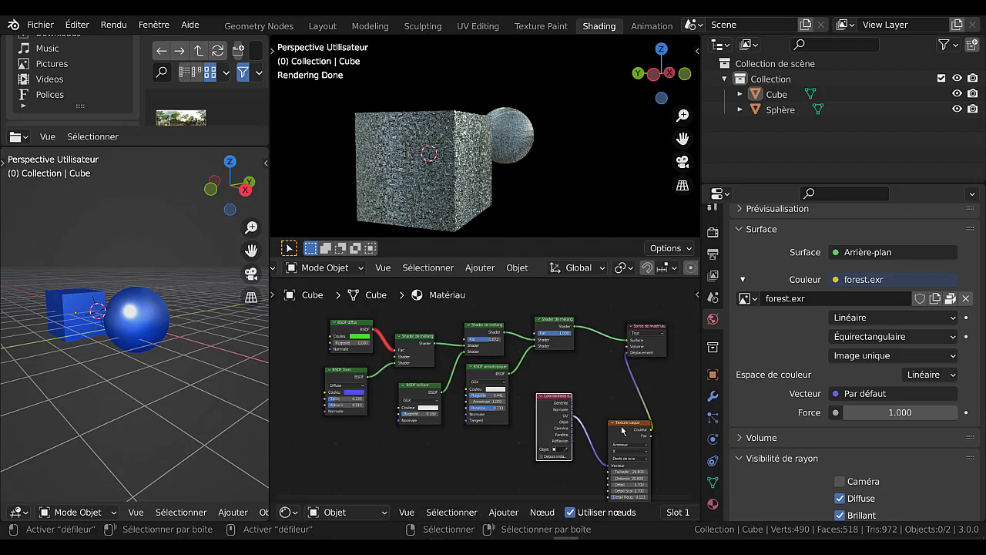
drag(623, 428, 604, 400)
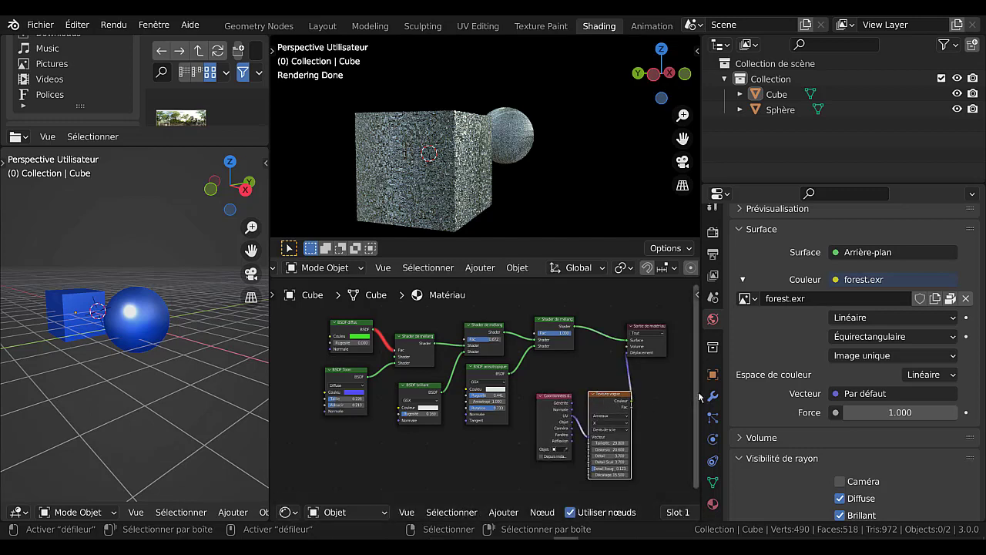
drag(721, 393, 824, 393)
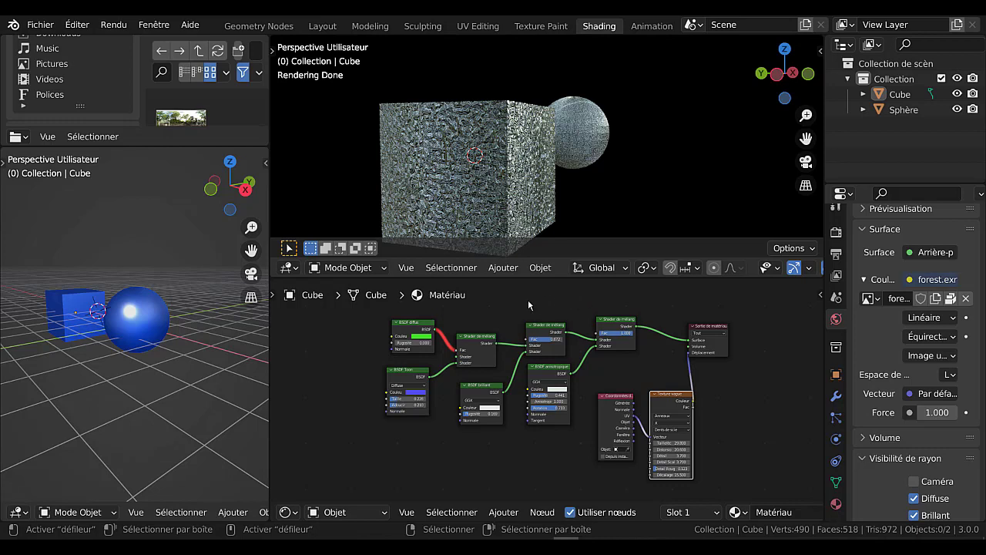
- Rearrange the cube's material nodes, spacing the Diffuse and Toon BSDFs from their mix shader and shifting the texture coordinate and wave texture nodes
drag(428, 325, 424, 315)
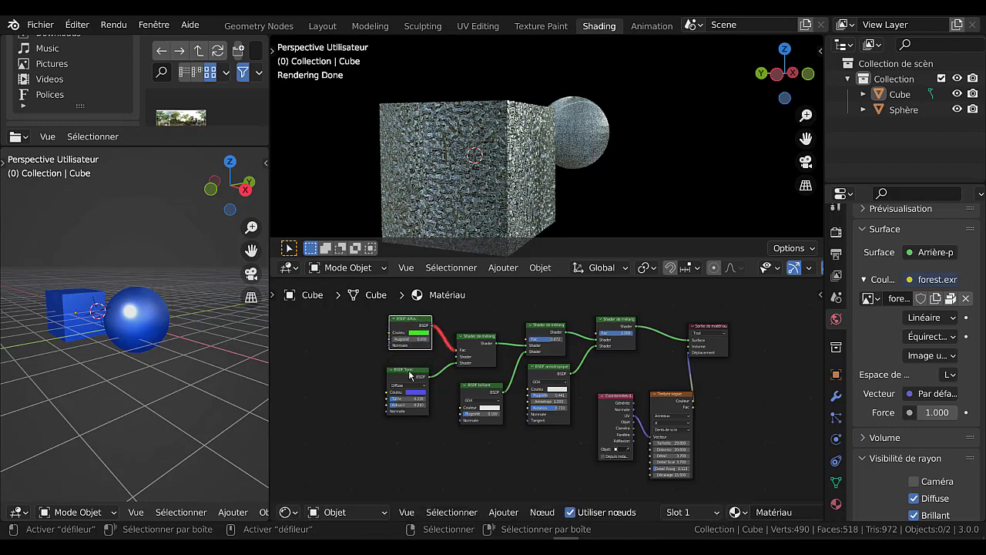
drag(411, 373, 401, 388)
drag(414, 323, 401, 338)
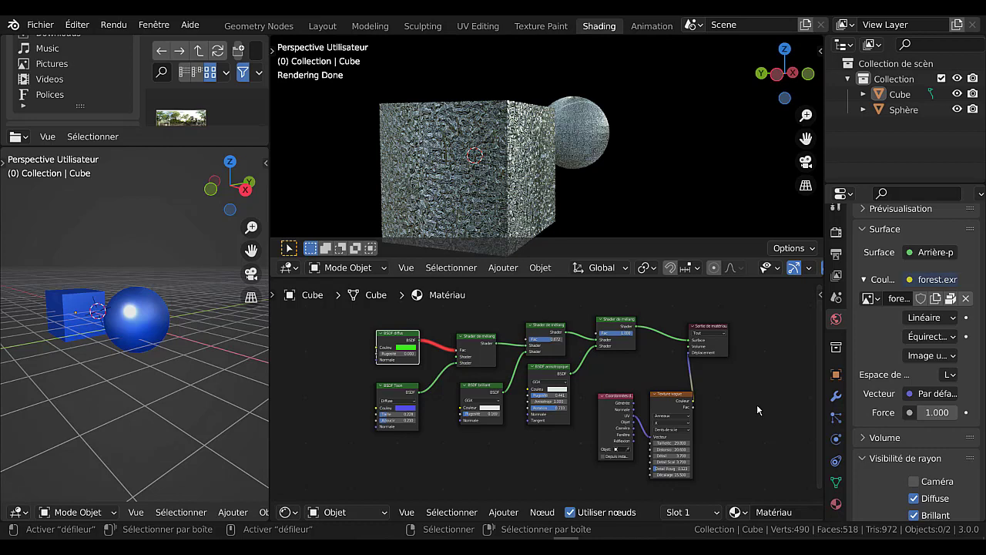
drag(674, 396, 611, 389)
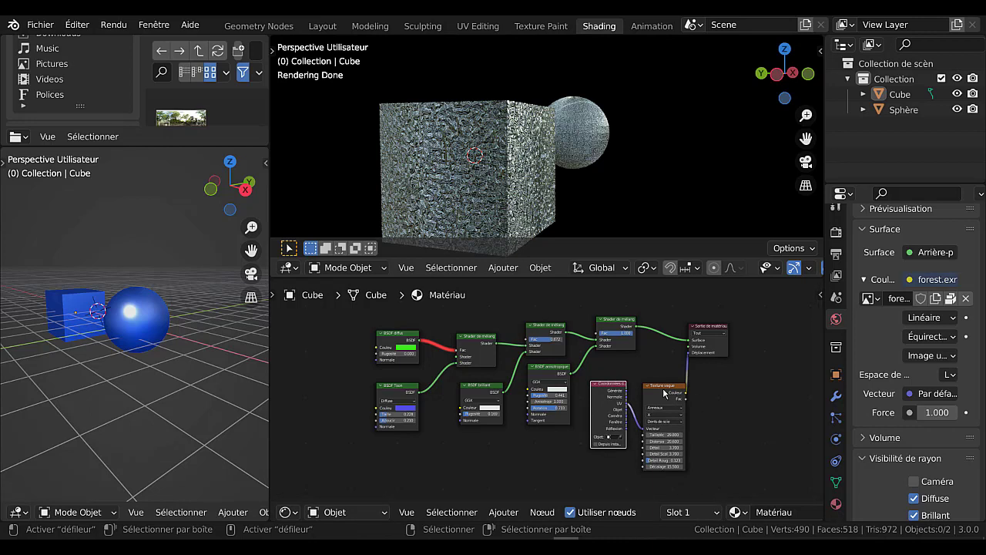
drag(663, 386, 657, 373)
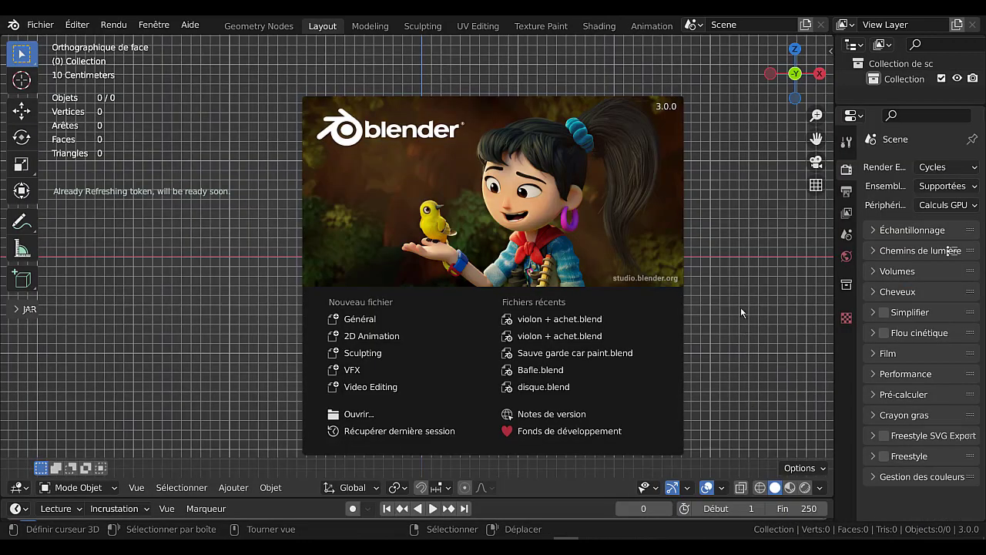
- Dismiss the splash screen and add a UV sphere mesh to the empty scene
click(728, 262)
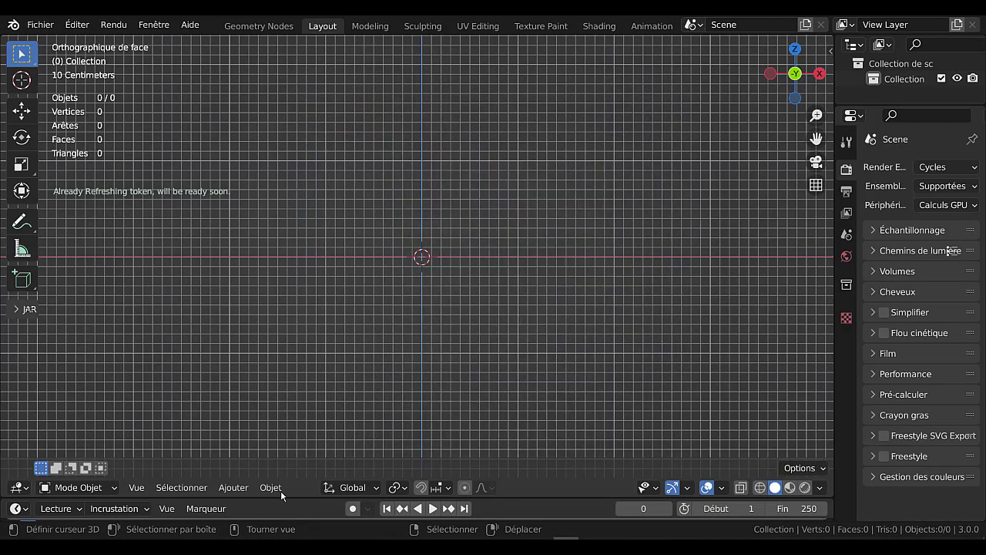
click(233, 488)
mouse_move(252, 469)
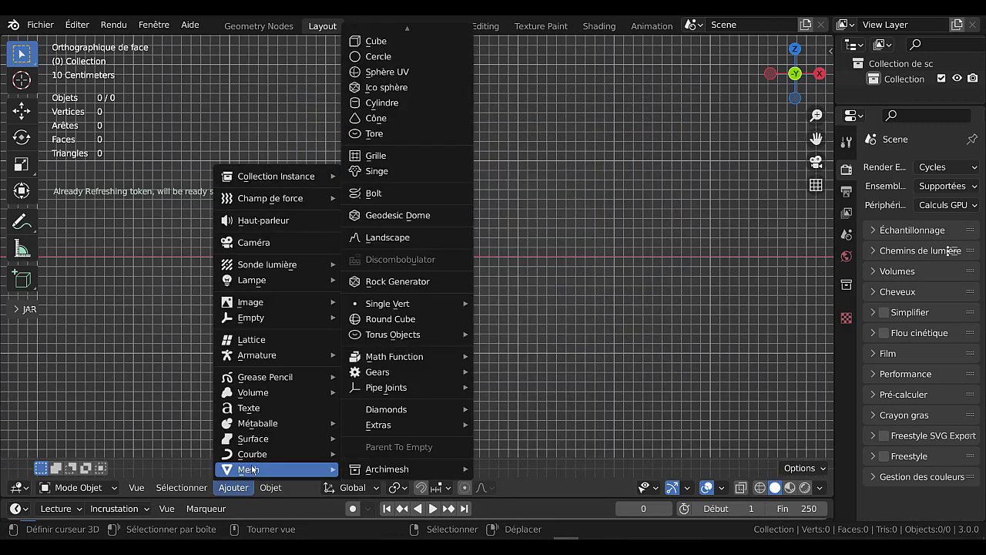
click(387, 74)
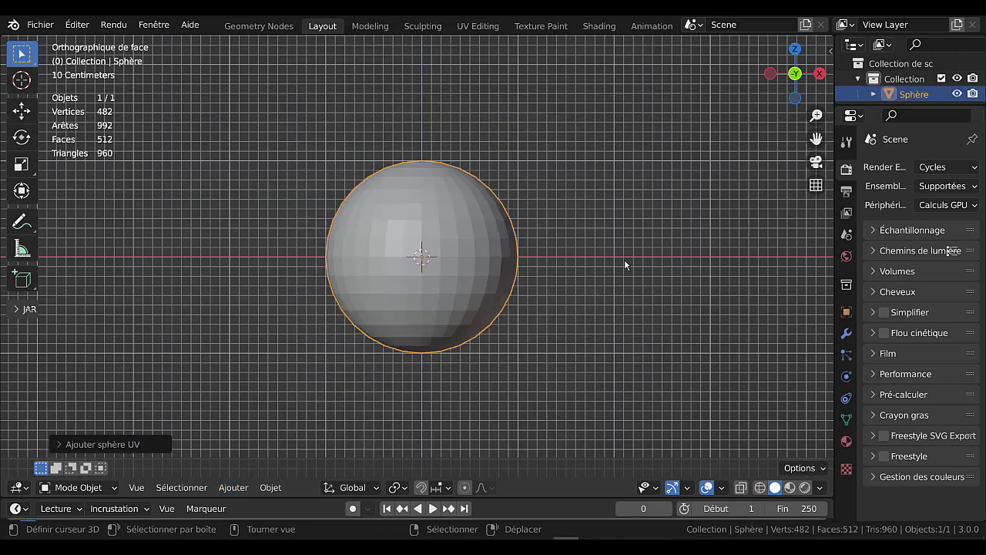
- Apply smooth shading (Ombrage lissé) to the UV sphere
scroll(628, 265, down, 1)
middle_drag(601, 275, 566, 309)
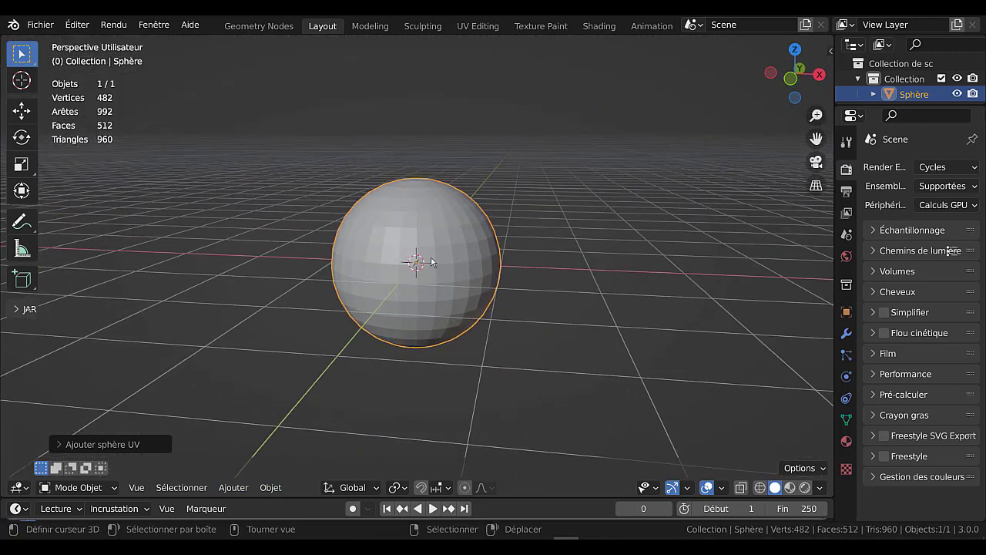
click(270, 488)
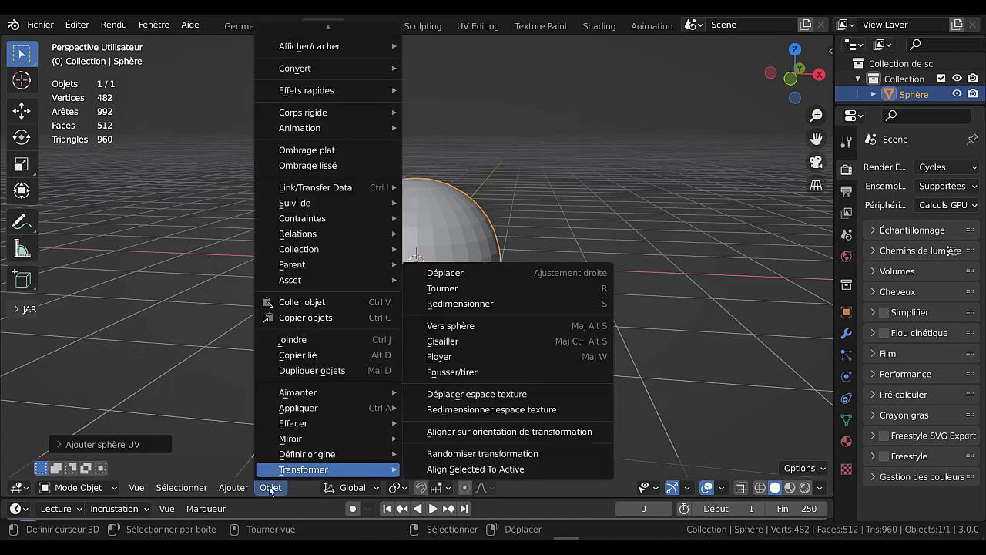
click(321, 166)
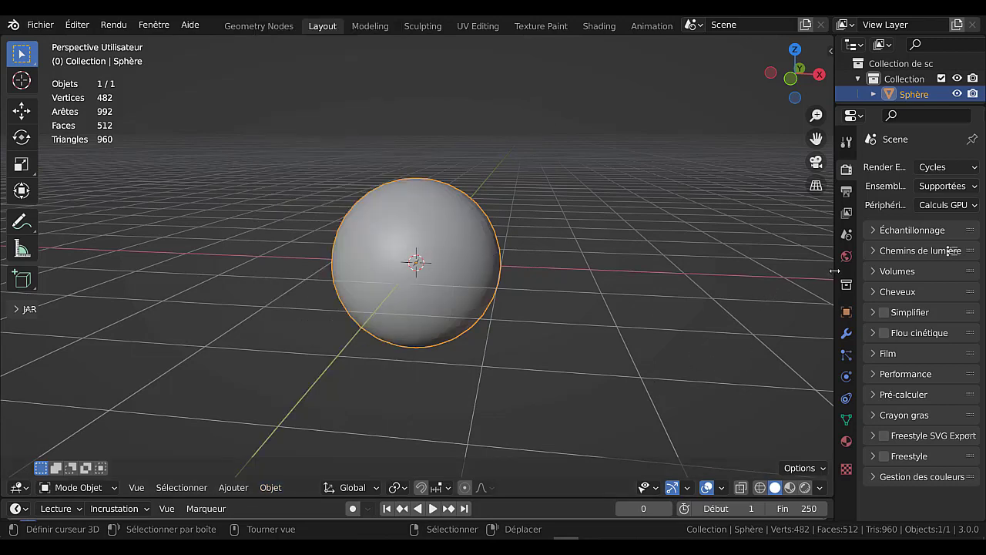
- Widen the properties editor, create a new material for the sphere and set its base color to red
drag(835, 275, 720, 274)
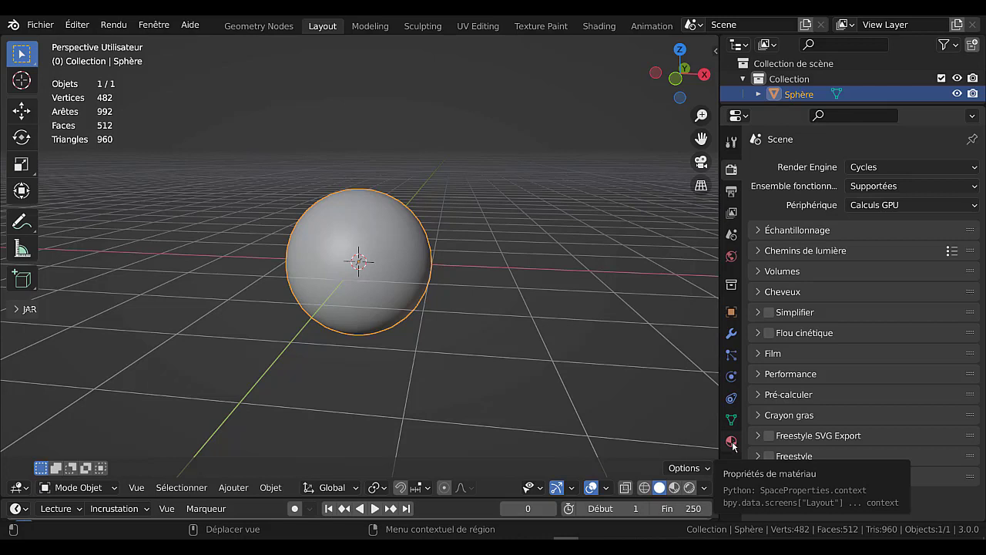
click(731, 440)
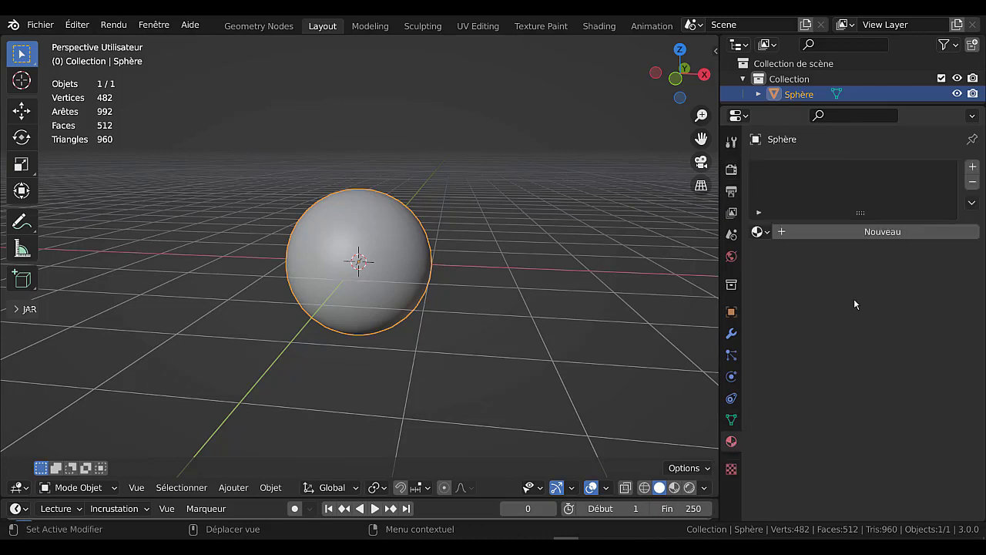
click(876, 232)
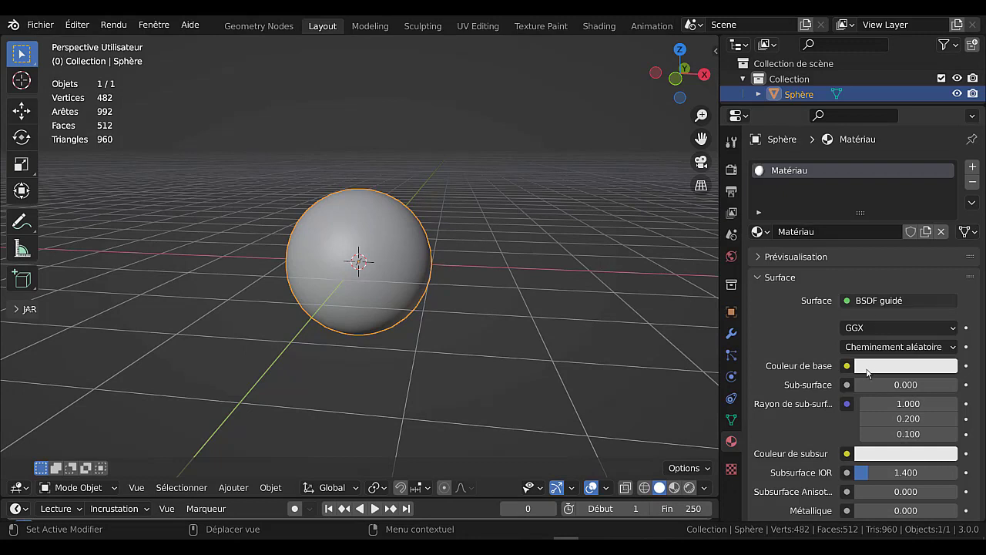
click(898, 367)
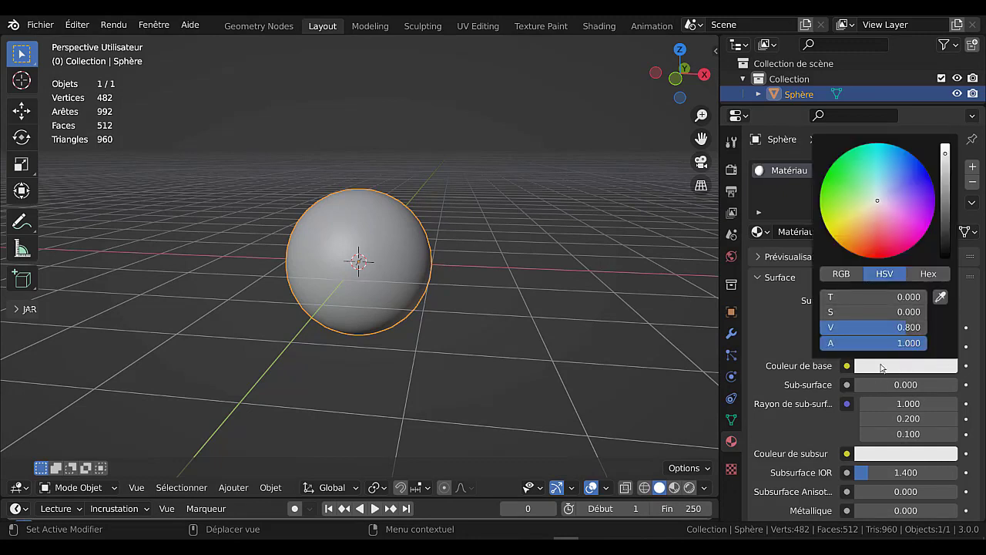
click(876, 244)
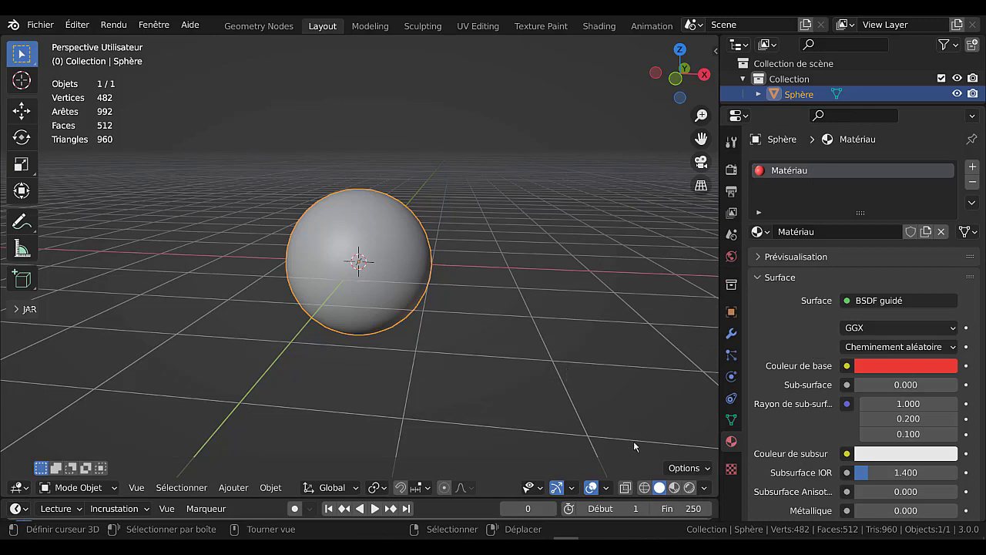
- Display the sphere in material preview shading and narrow the properties editor slightly
click(674, 488)
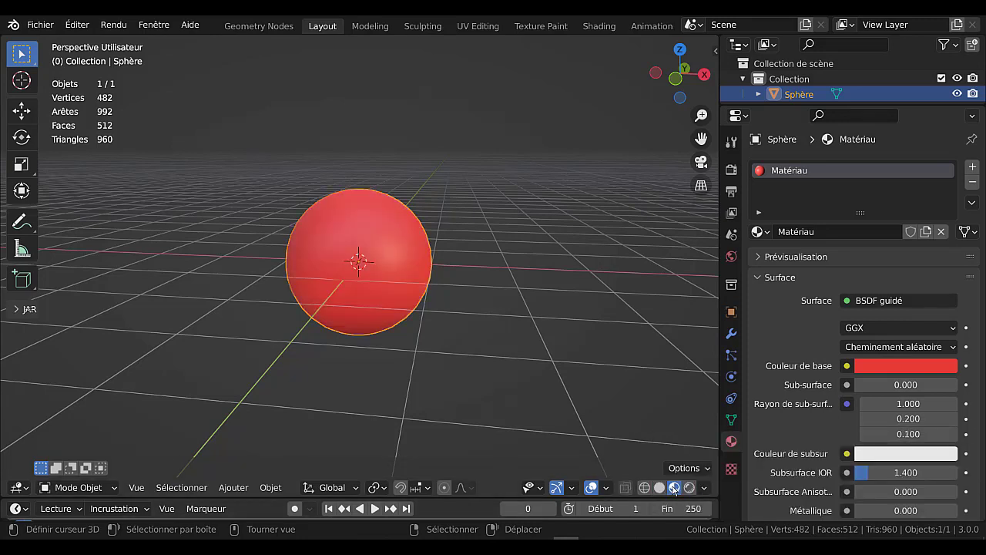
scroll(792, 425, down, 3)
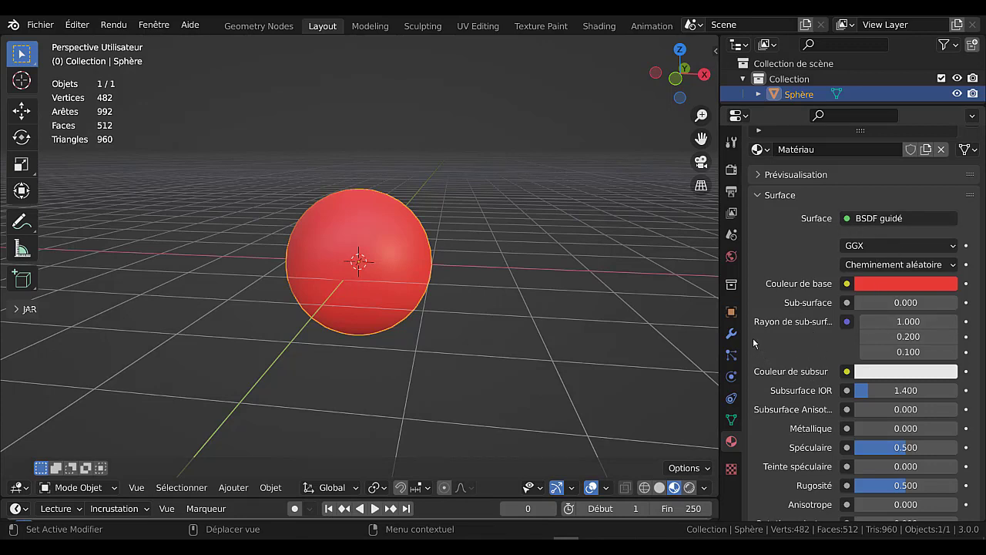
drag(717, 300, 765, 300)
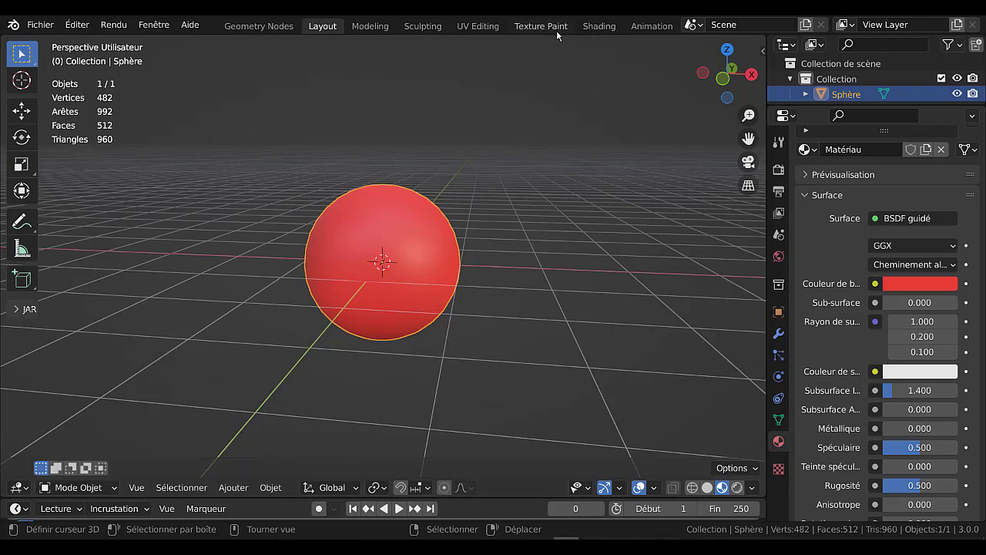
- Switch to the Shading workspace, enlarge the node editor and reposition the BSDF guidé and material output nodes
click(598, 27)
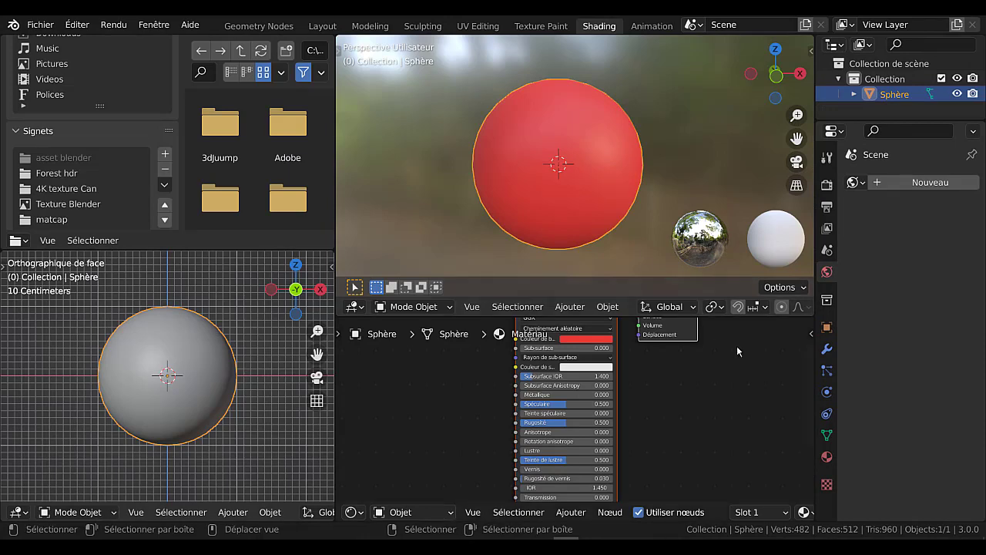
drag(736, 307, 735, 197)
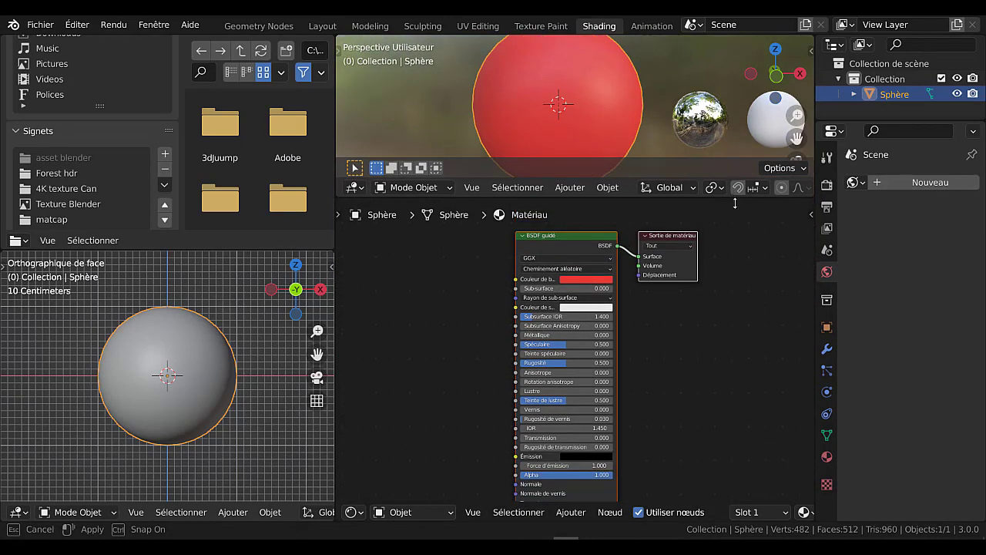
drag(652, 286, 733, 292)
drag(567, 273, 634, 273)
scroll(504, 360, up, 3)
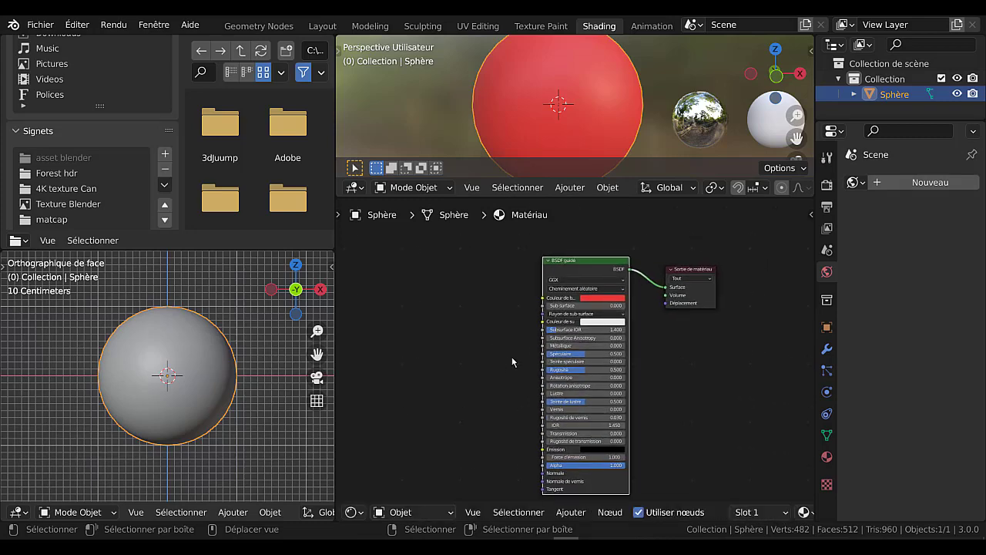
drag(579, 236, 578, 242)
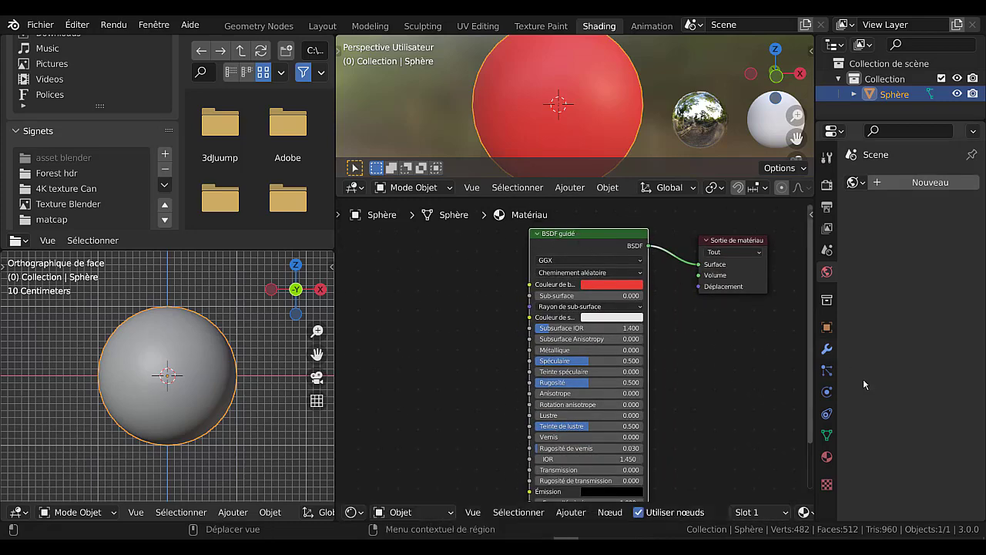
- Show the sphere's material properties beside the node editor and widen the properties editor to compare its shader settings
click(826, 459)
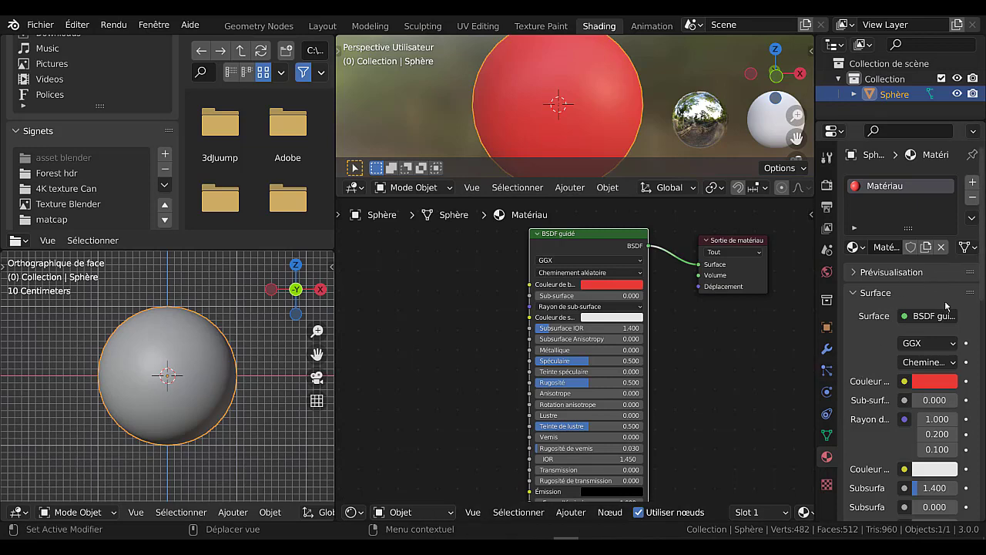
drag(838, 309, 746, 316)
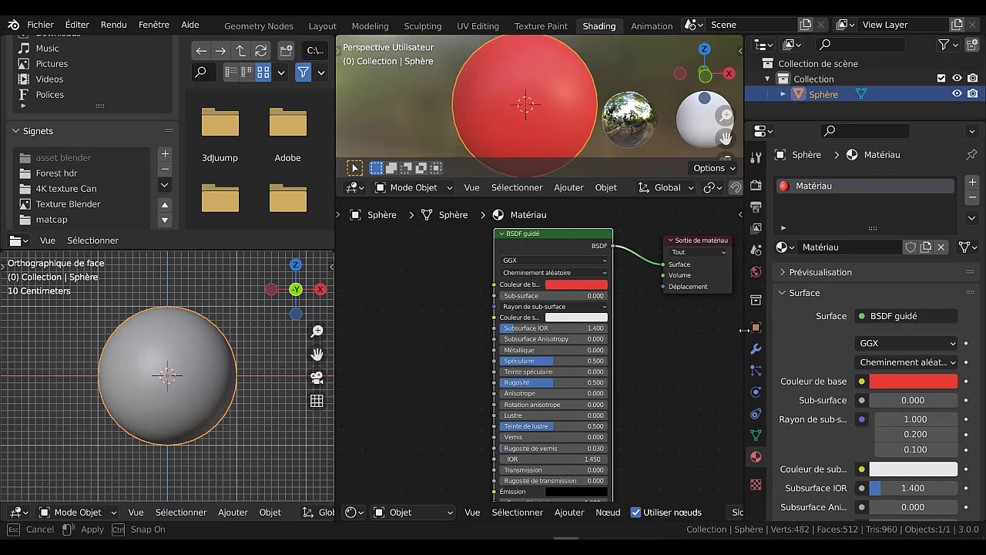
scroll(828, 340, down, 2)
scroll(828, 339, down, 3)
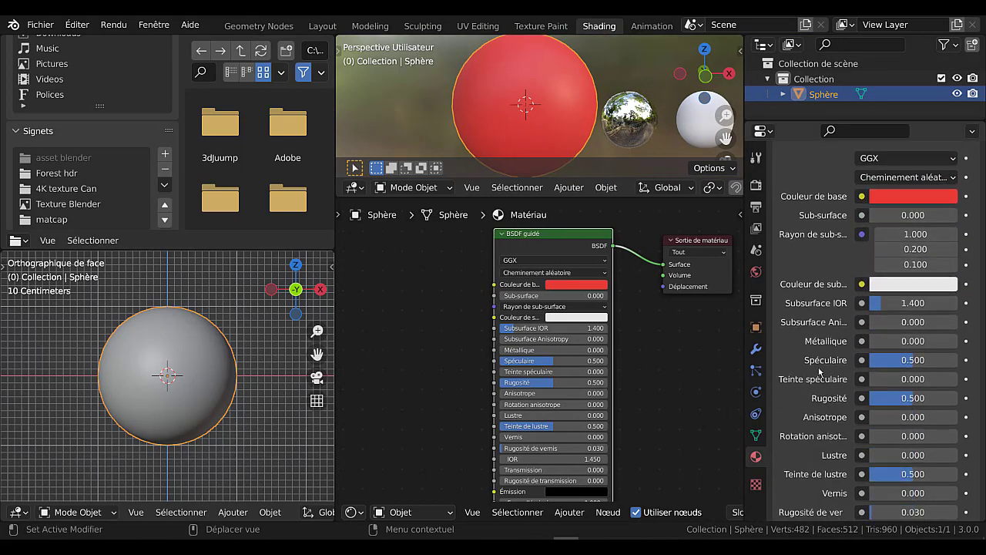
- Set the Spéculaire value of the BSDF guidé node to 0.315
scroll(530, 386, up, 1)
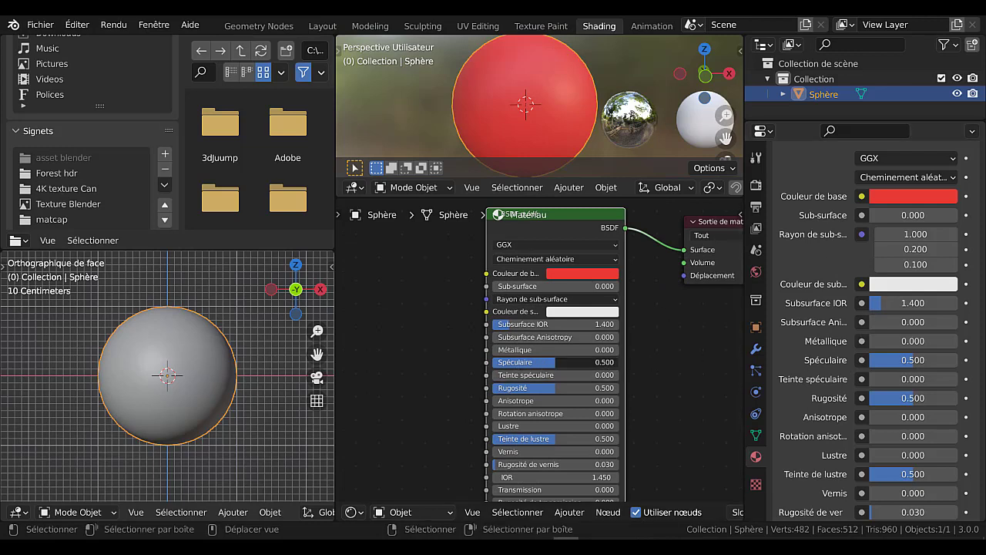
drag(555, 361, 533, 365)
scroll(824, 345, down, 1)
scroll(826, 348, up, 2)
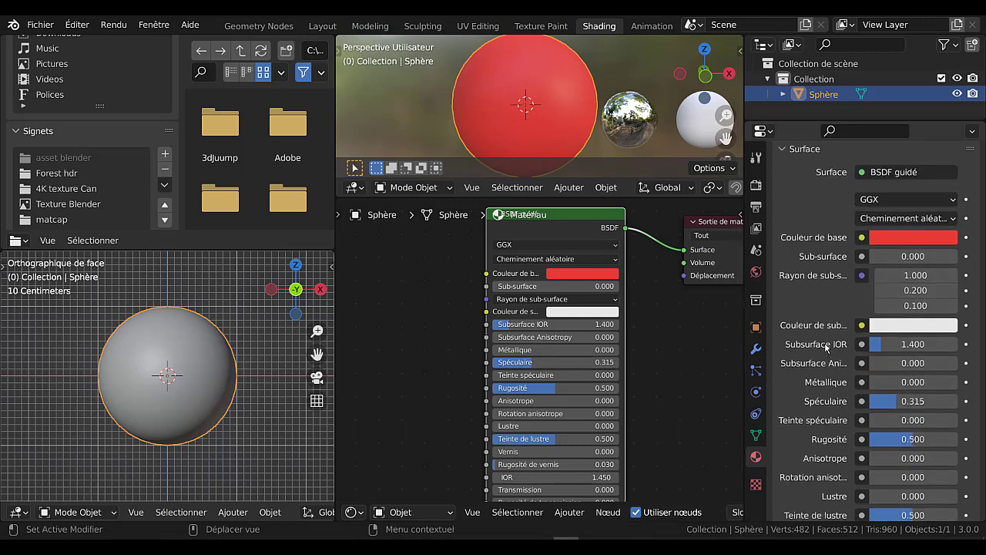
- Examine the shader types available for the material's surface and the BSDF guidé parameters in the material properties
scroll(826, 347, up, 5)
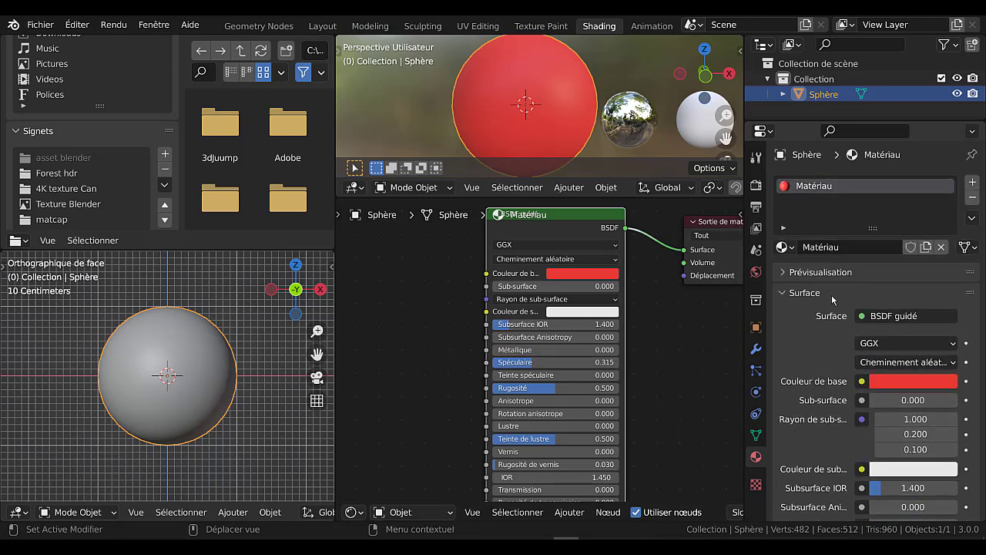
click(902, 317)
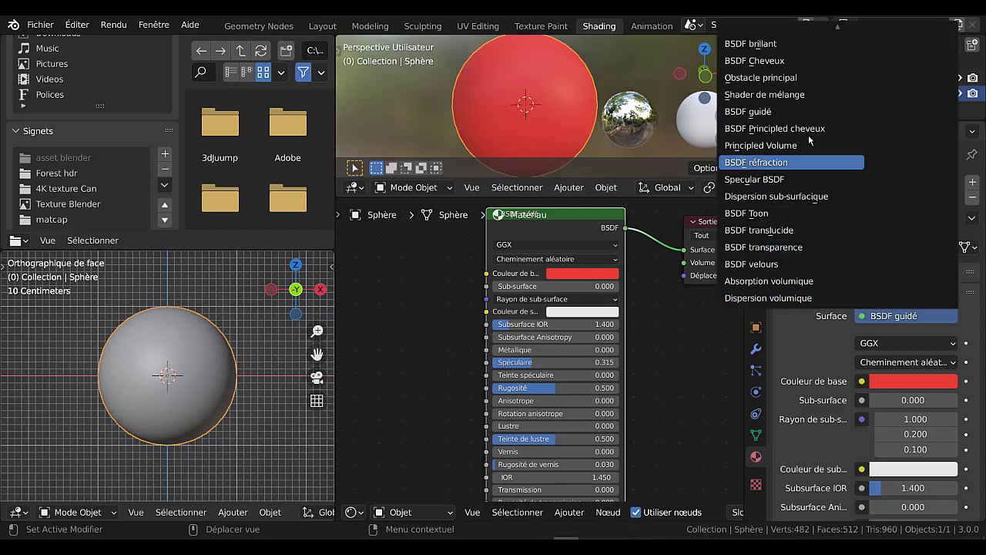
scroll(778, 62, up, 11)
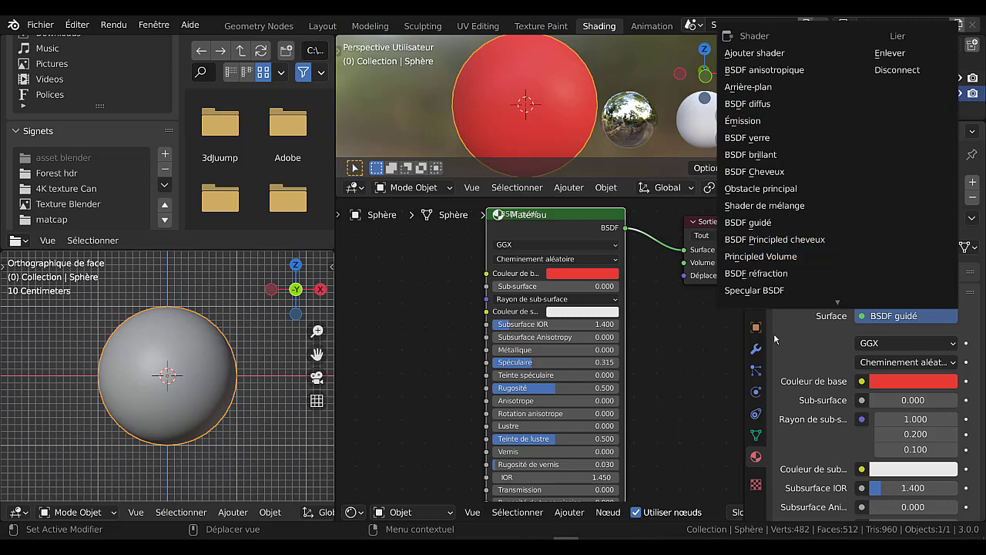
scroll(817, 470, down, 5)
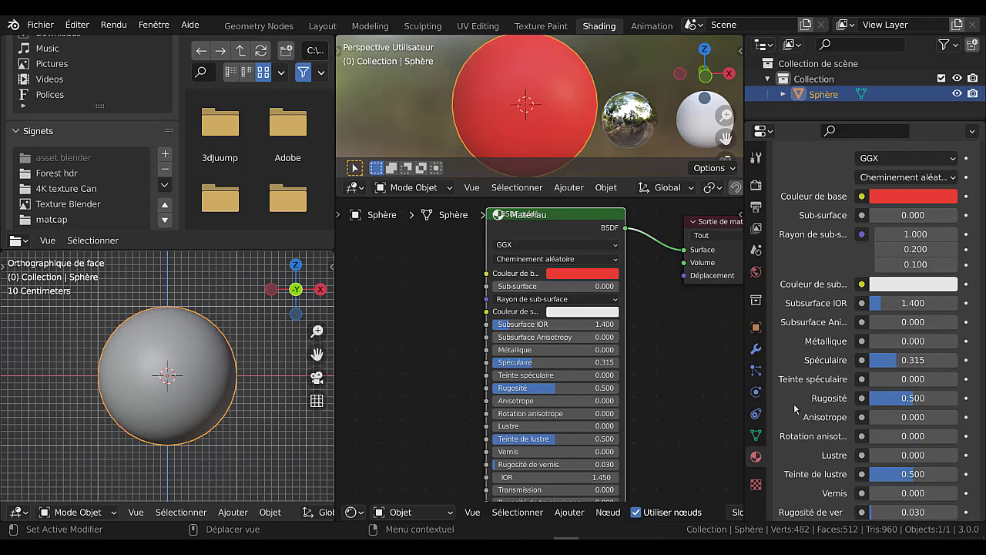
scroll(801, 381, up, 5)
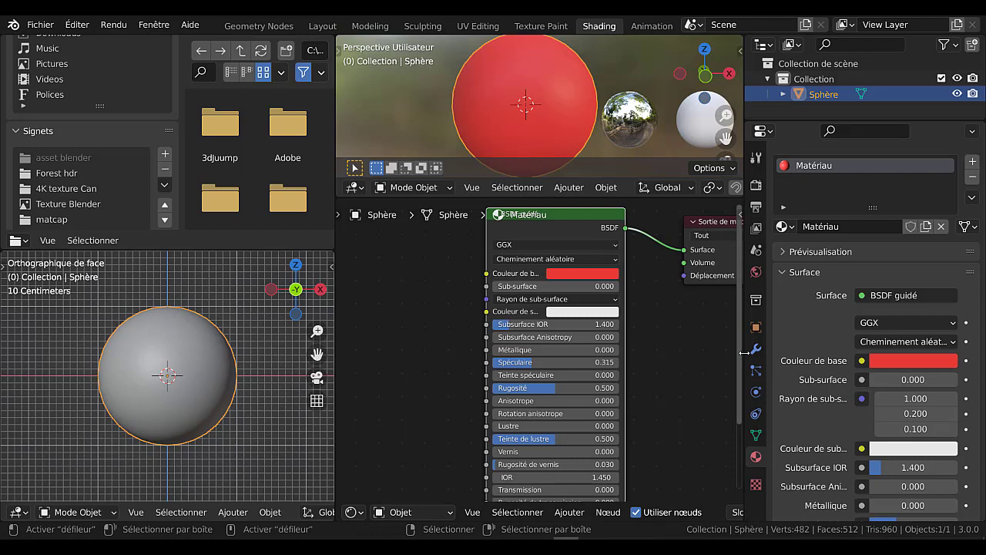
- Review the BSDF guidé settings in the material properties and narrow the properties editor to give the node editor more room
scroll(847, 339, down, 4)
scroll(860, 329, up, 5)
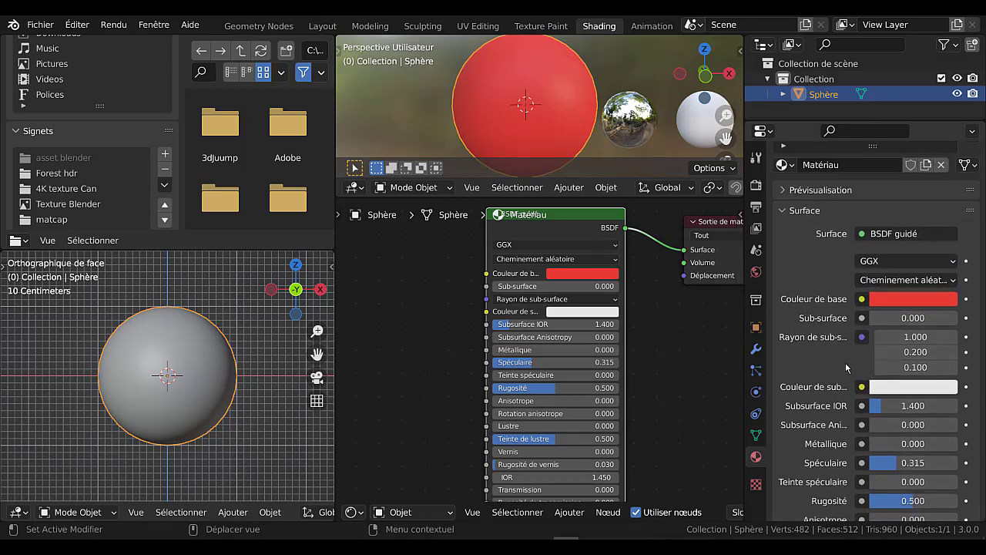
scroll(855, 450, down, 4)
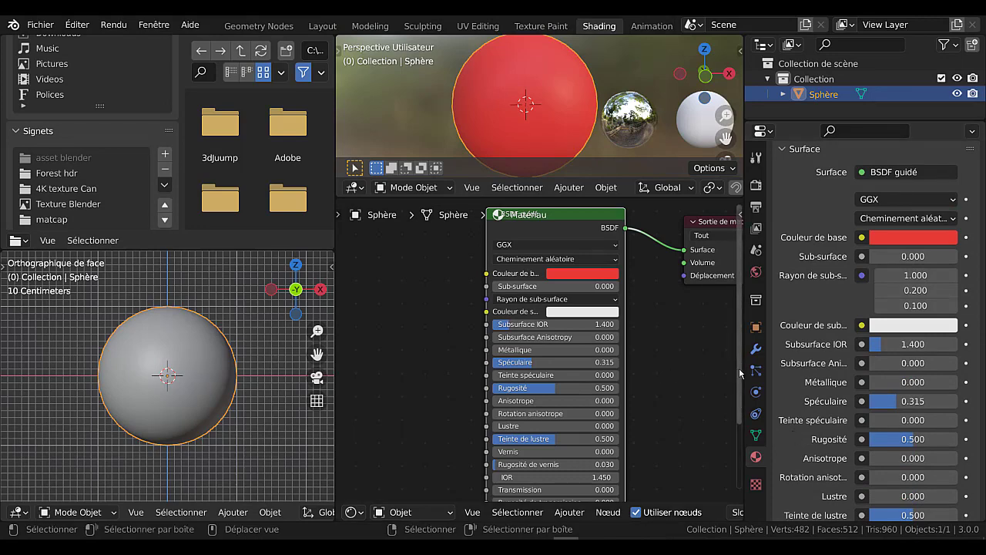
drag(745, 371, 848, 370)
scroll(743, 380, down, 2)
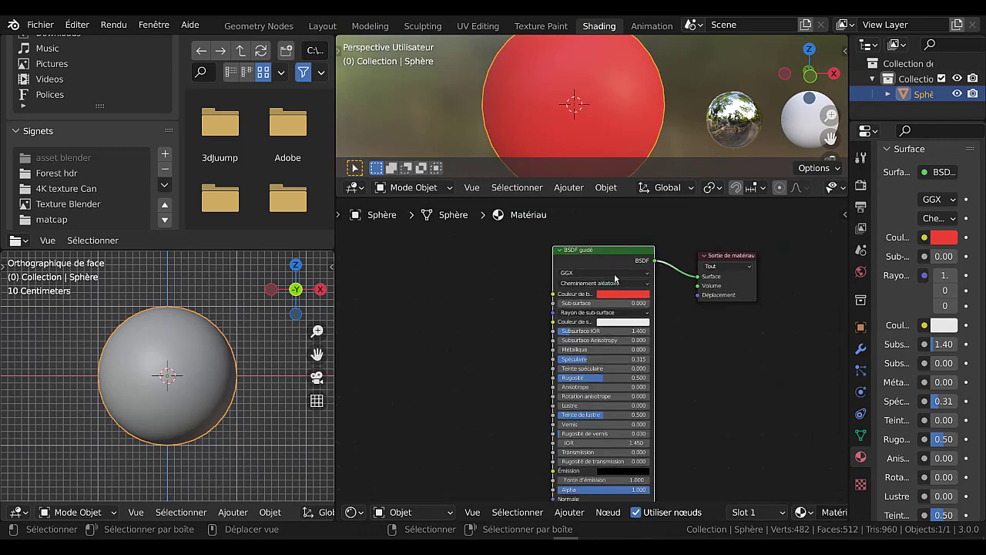
- Reposition the BSDF guidé node and the material output node so that they sit close together
drag(599, 256, 576, 243)
scroll(690, 349, down, 2)
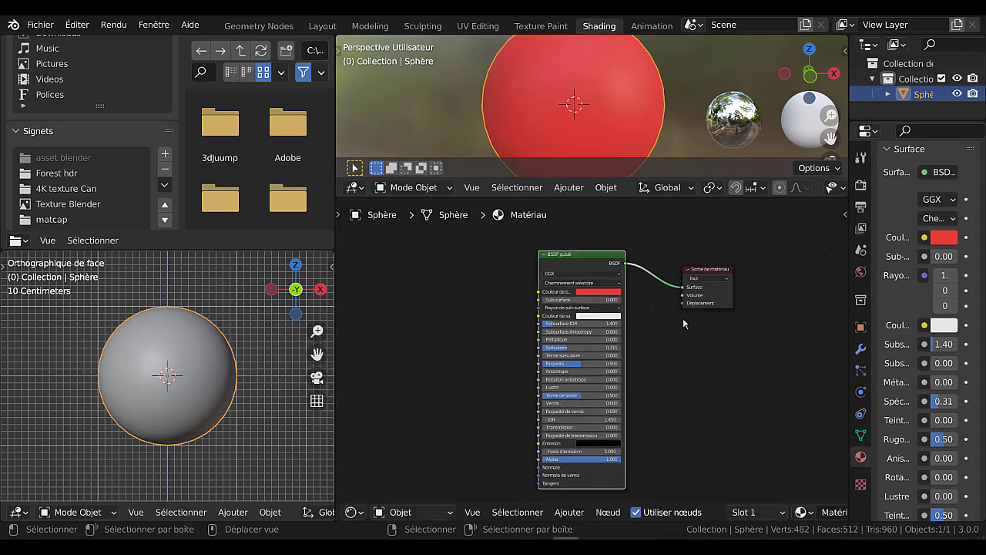
scroll(663, 308, up, 1)
drag(597, 241, 649, 255)
scroll(732, 348, down, 1)
middle_drag(708, 355, 696, 332)
mouse_move(719, 247)
mouse_down()
mouse_move(742, 296)
mouse_move(710, 256)
mouse_up()
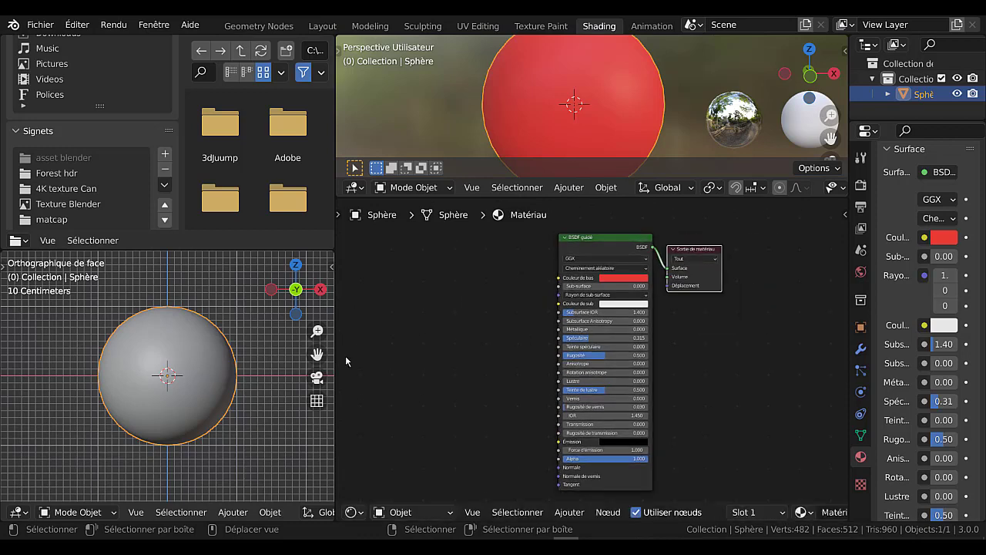
- Widen the node editor at the expense of the front view and move the BSDF guidé node away from the material output
drag(336, 325, 200, 368)
scroll(662, 339, up, 1)
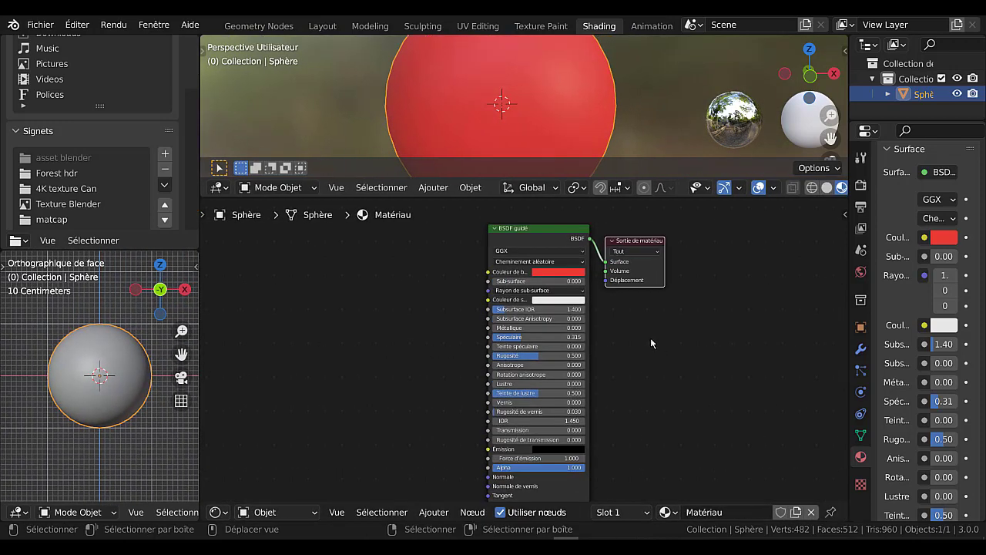
scroll(638, 350, up, 2)
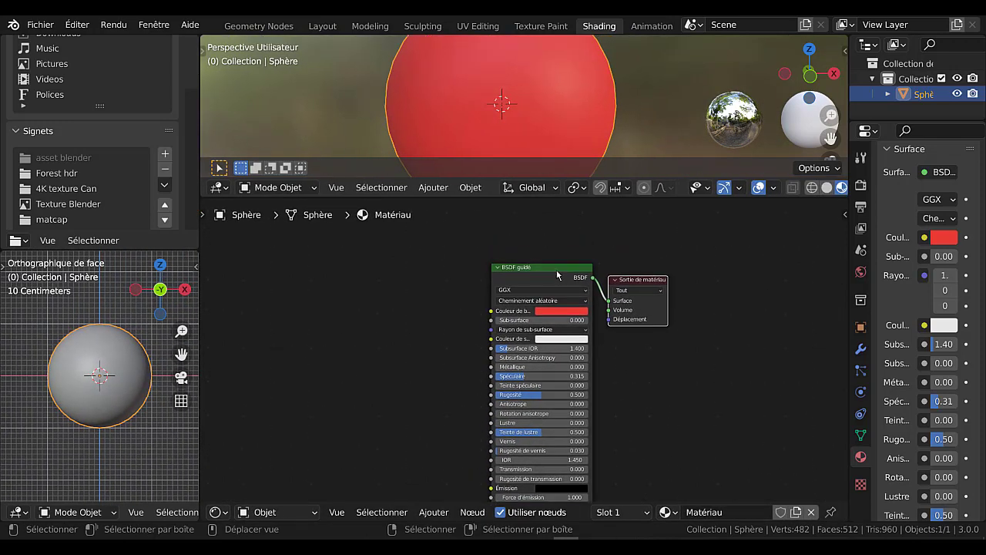
drag(545, 273, 476, 279)
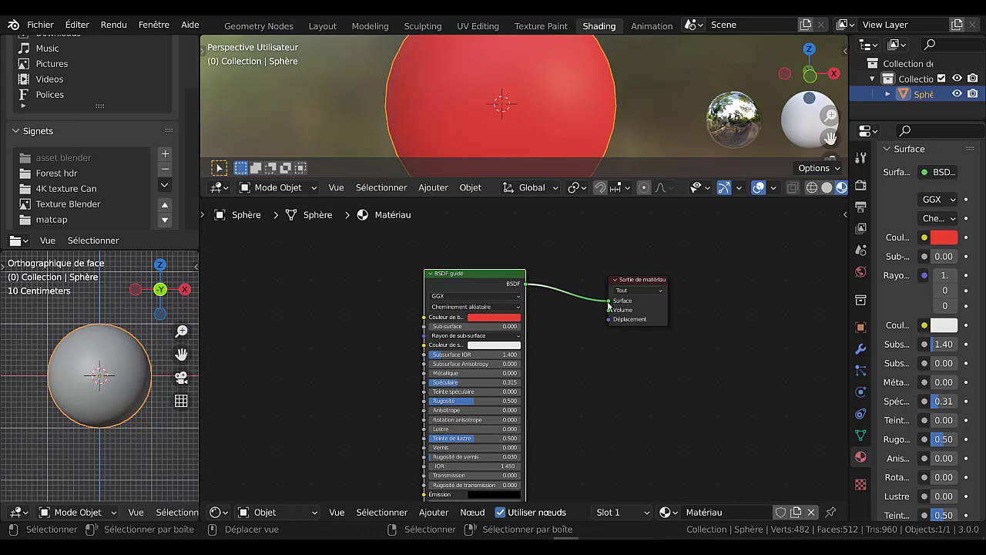
- Disconnect BSDF guidé from the material output's Surface input and link its BSDF output back to Surface
drag(608, 306, 581, 326)
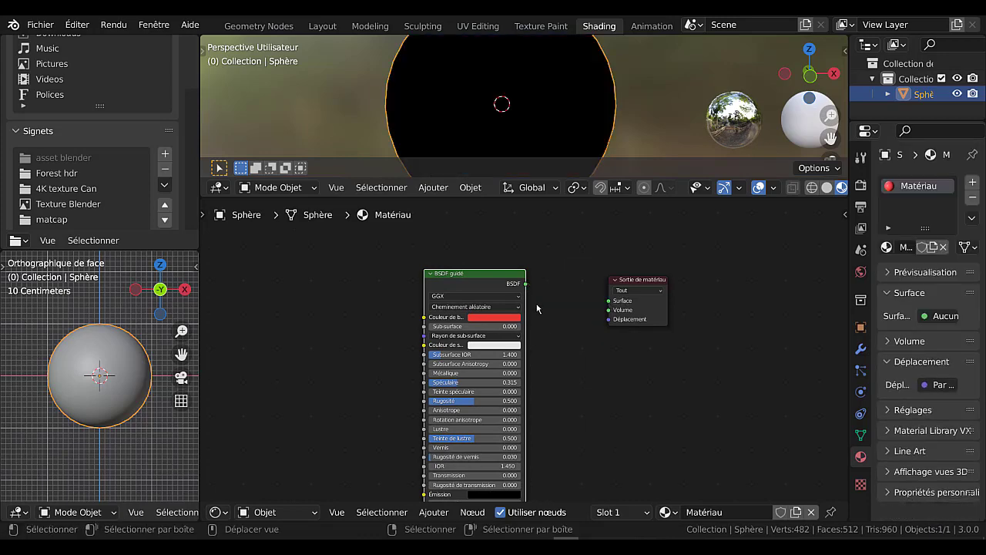
scroll(522, 284, up, 2)
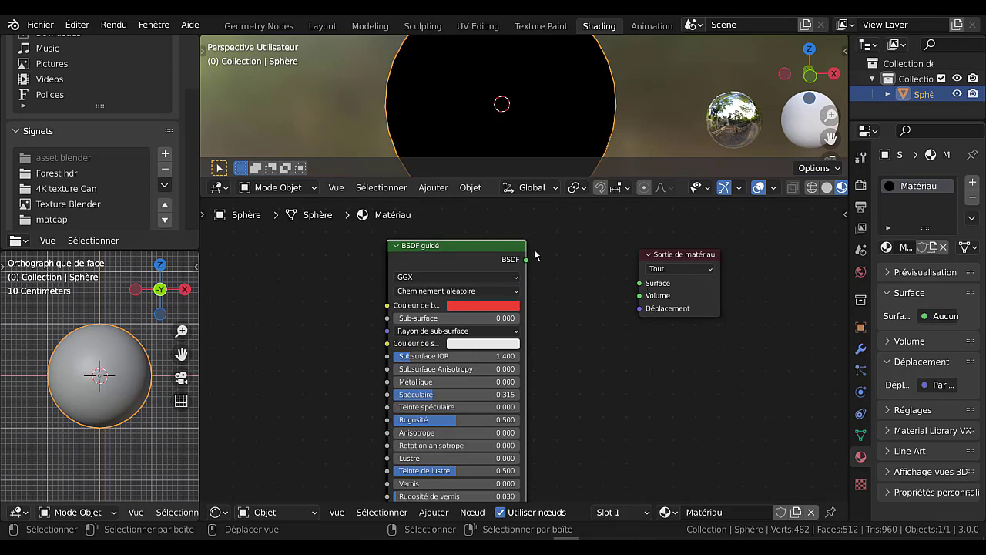
drag(526, 260, 643, 293)
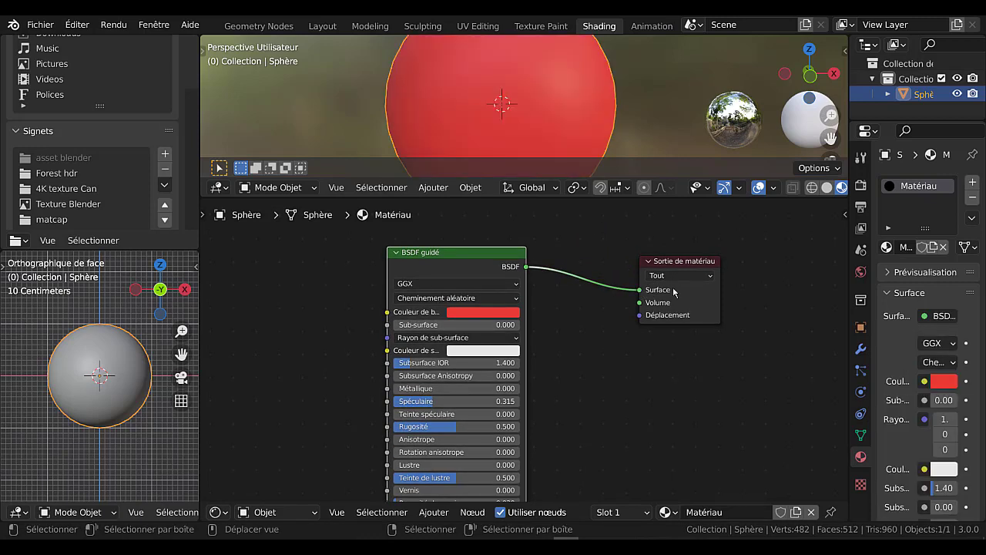
- Rearrange the linked BSDF guidé and material output nodes higher up in the node editor
drag(497, 254, 545, 243)
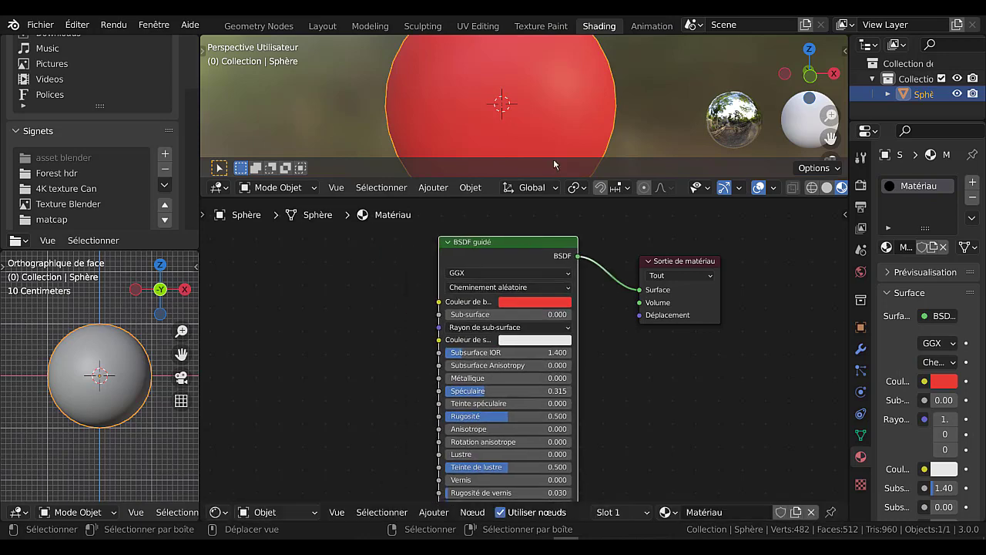
scroll(591, 393, down, 2)
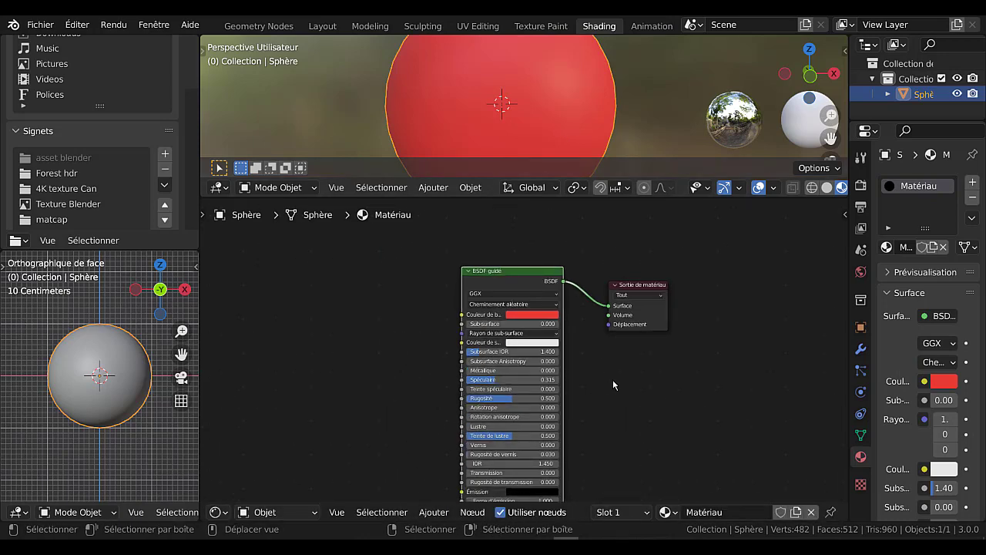
drag(617, 315, 672, 274)
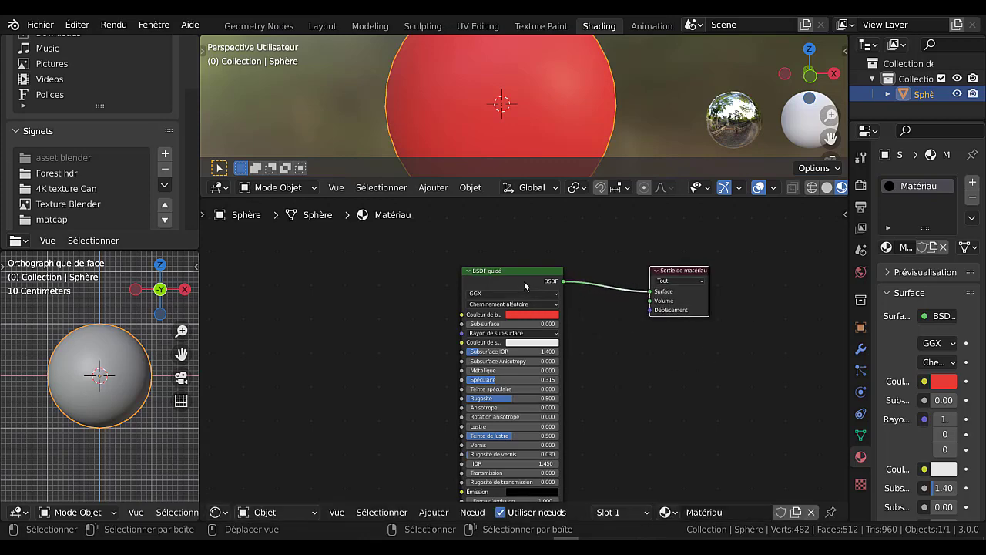
drag(521, 276, 568, 255)
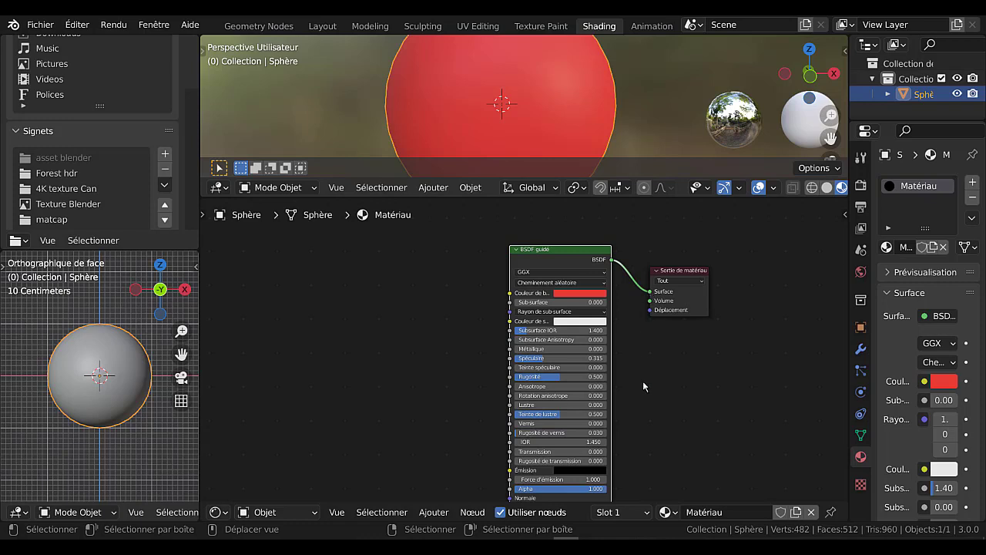
- Unlink the BSDF guidé node from the material output and delete it
scroll(644, 385, down, 1)
drag(633, 303, 617, 317)
click(558, 276)
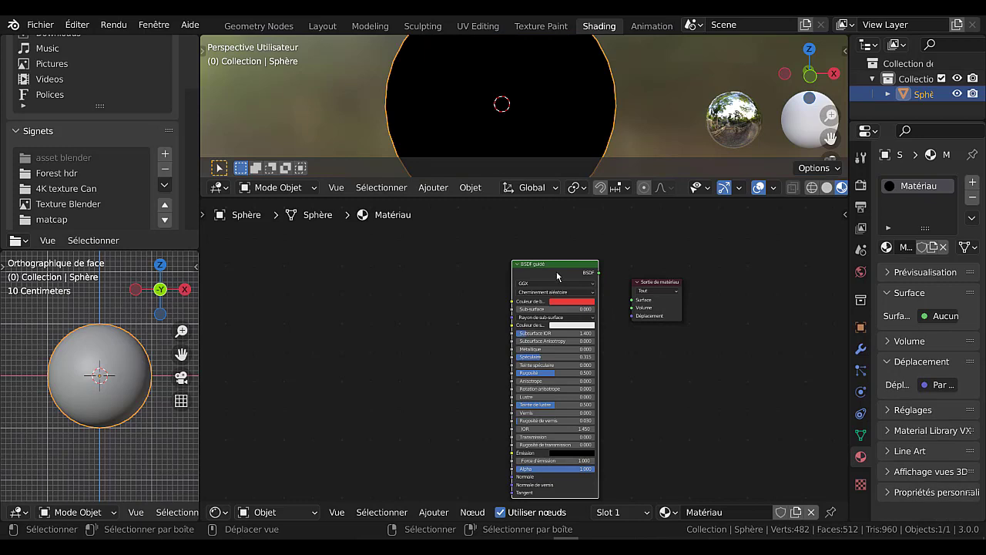
key(x)
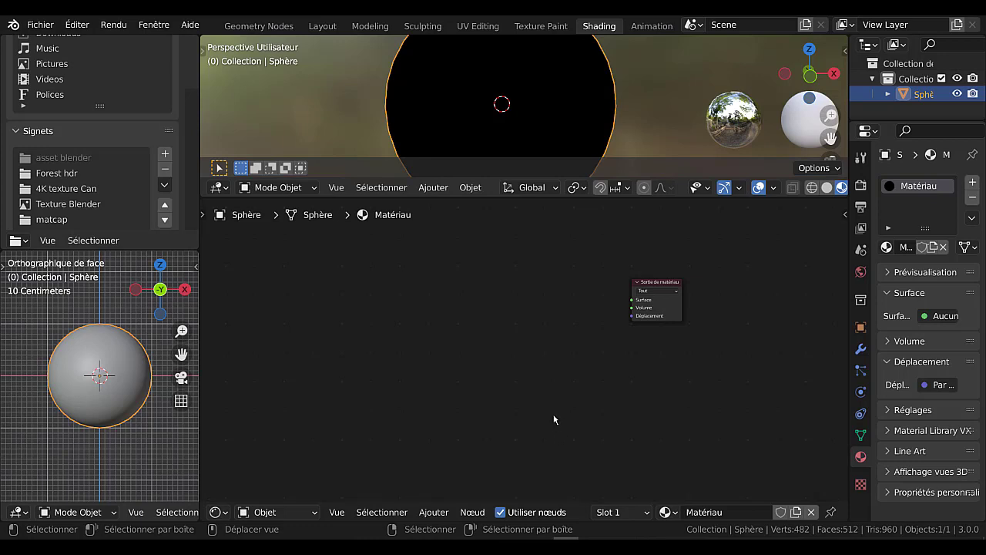
- Add a BSDF diffus shader node and place it beside the material output node
click(433, 512)
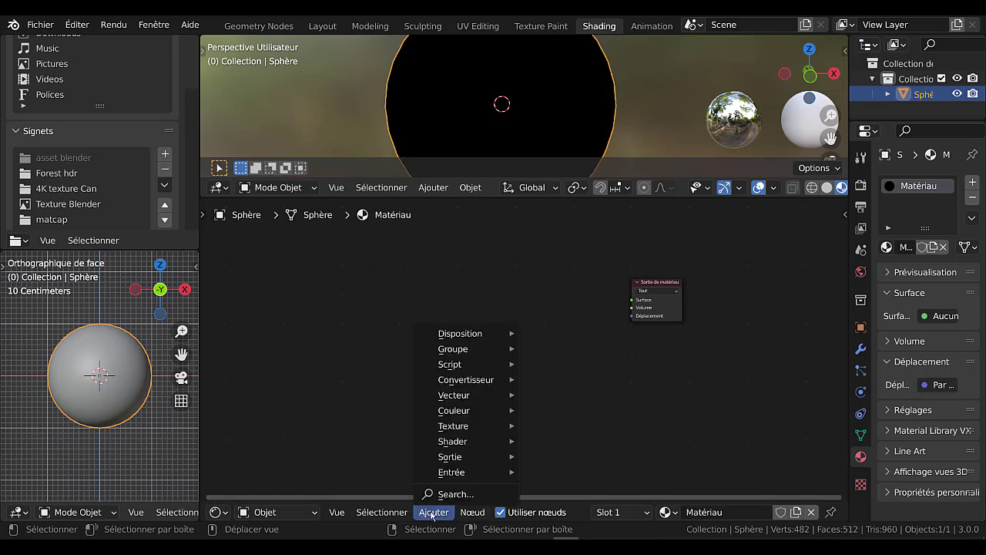
mouse_move(458, 477)
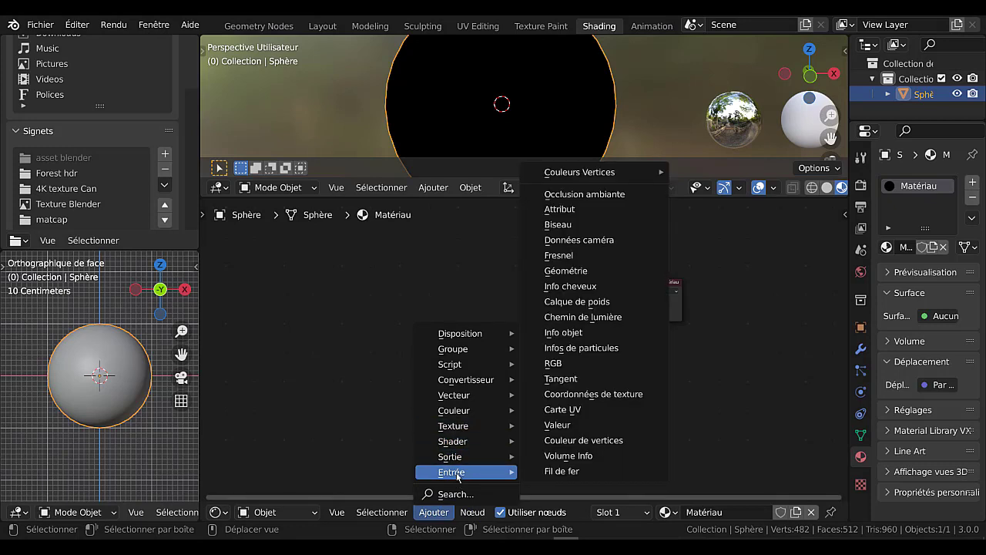
mouse_move(457, 444)
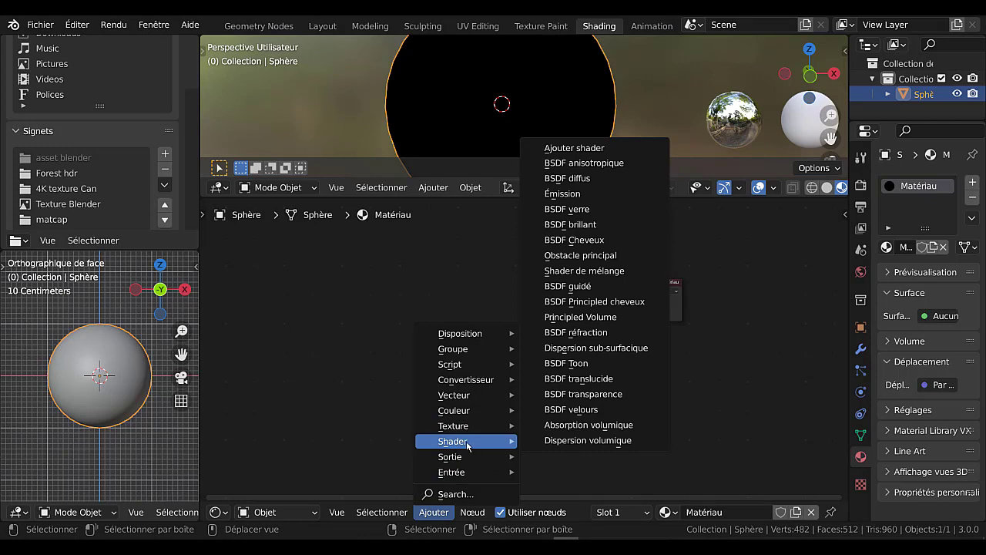
click(584, 179)
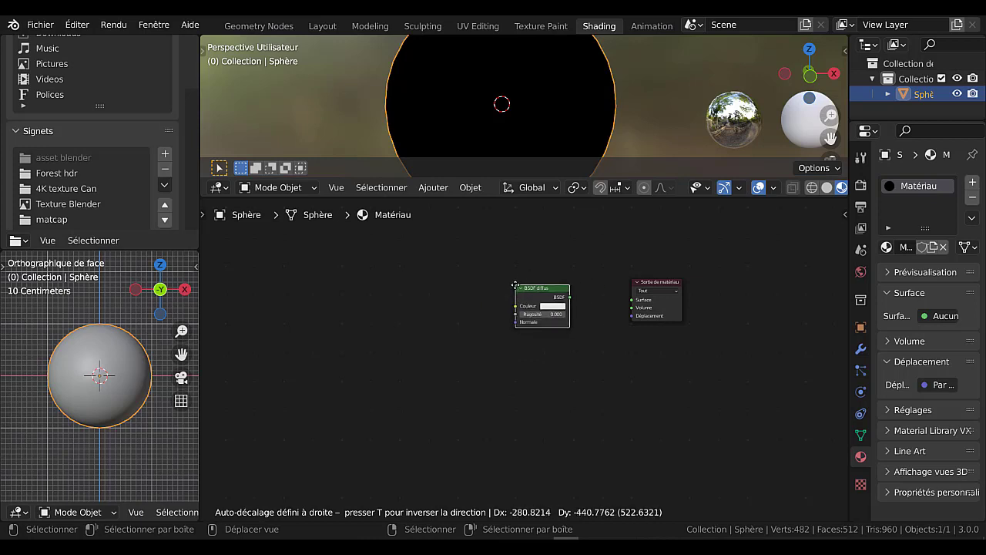
click(519, 274)
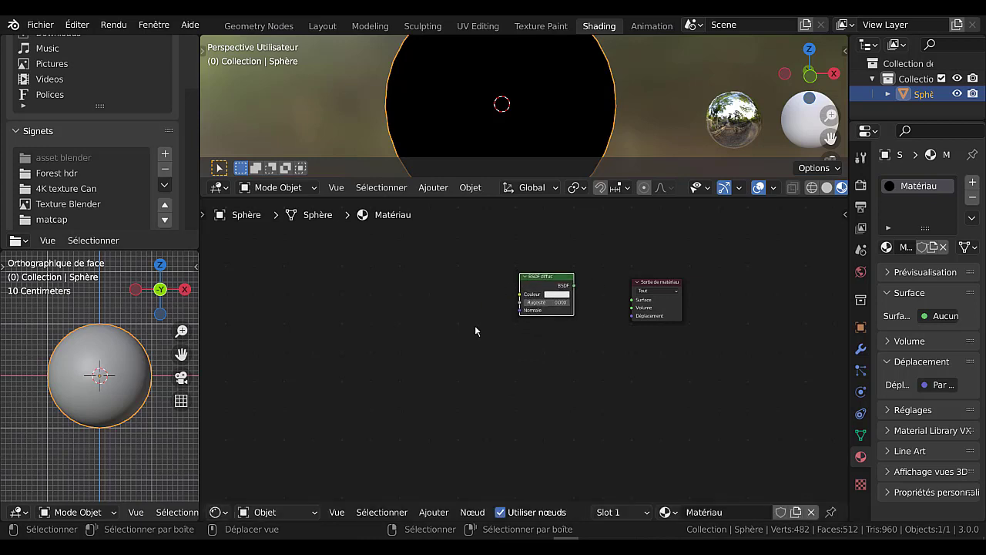
- Link the BSDF output of BSDF diffus to the material output's Surface input and move the shader node closer
scroll(576, 307, up, 3)
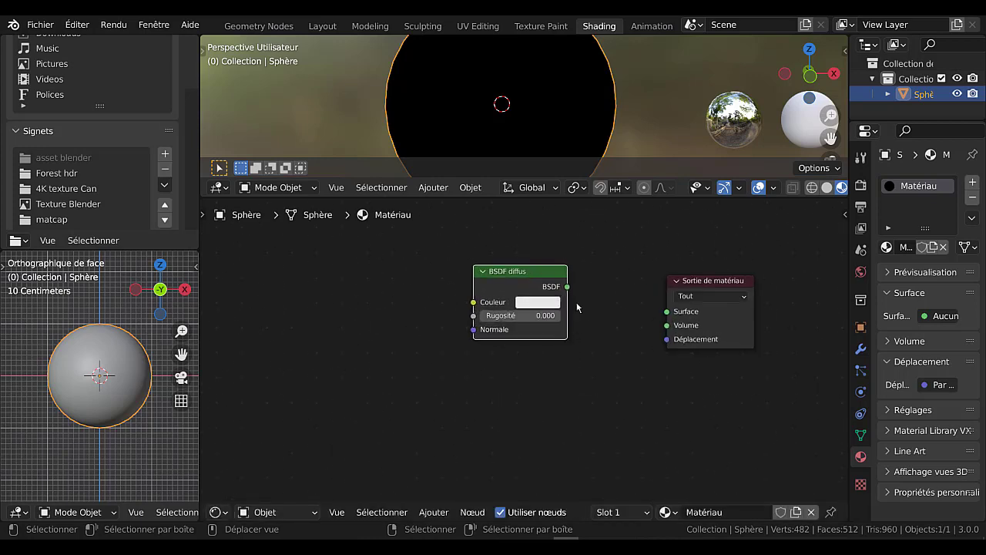
drag(568, 287, 666, 311)
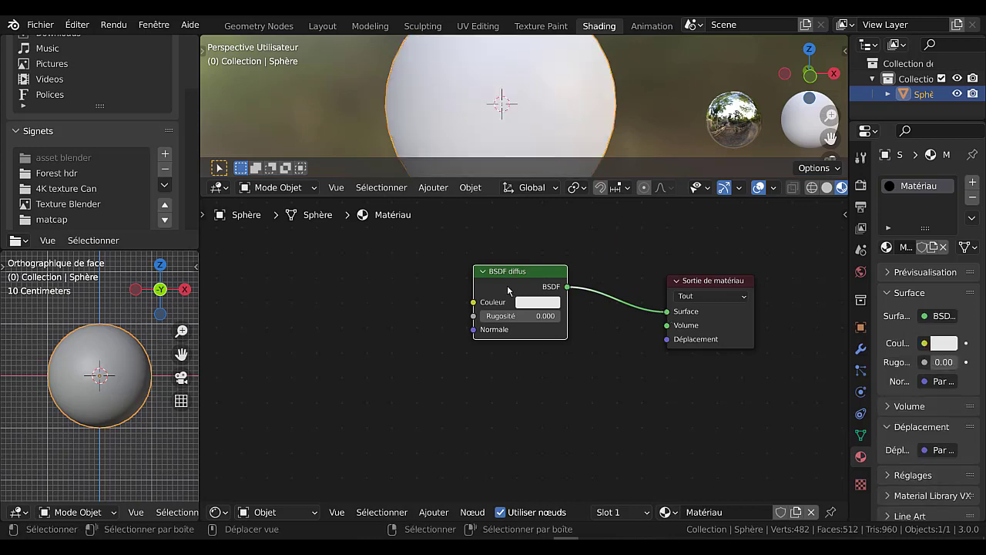
drag(527, 275, 573, 267)
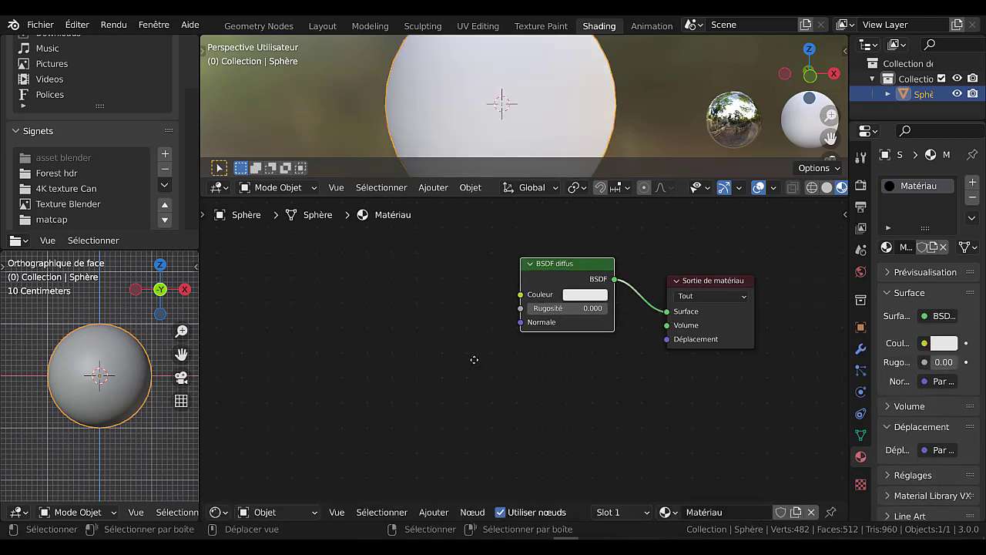
- Enlarge the perspective viewport, switch the front view to material preview shading, and widen the front view
middle_drag(473, 360, 471, 385)
drag(486, 198, 512, 268)
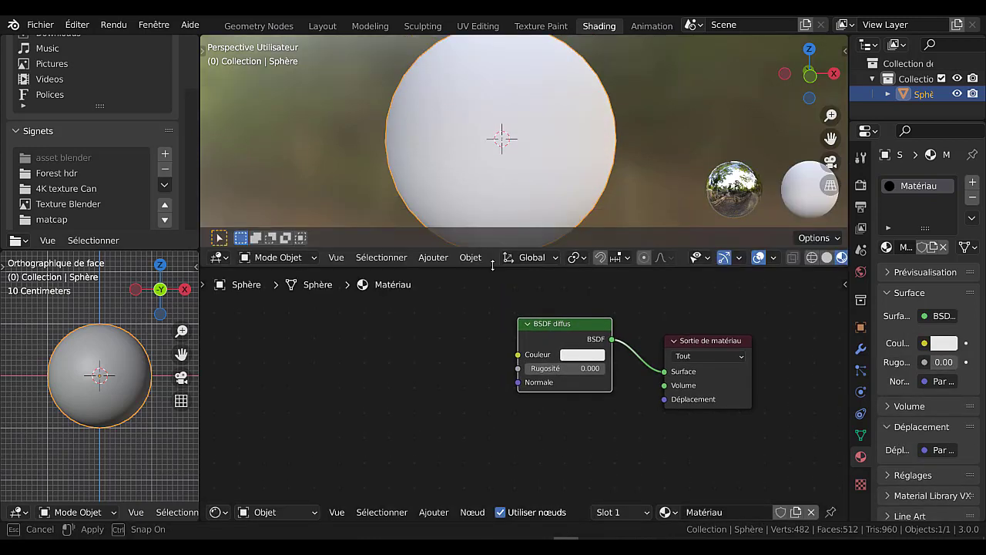
scroll(786, 262, down, 2)
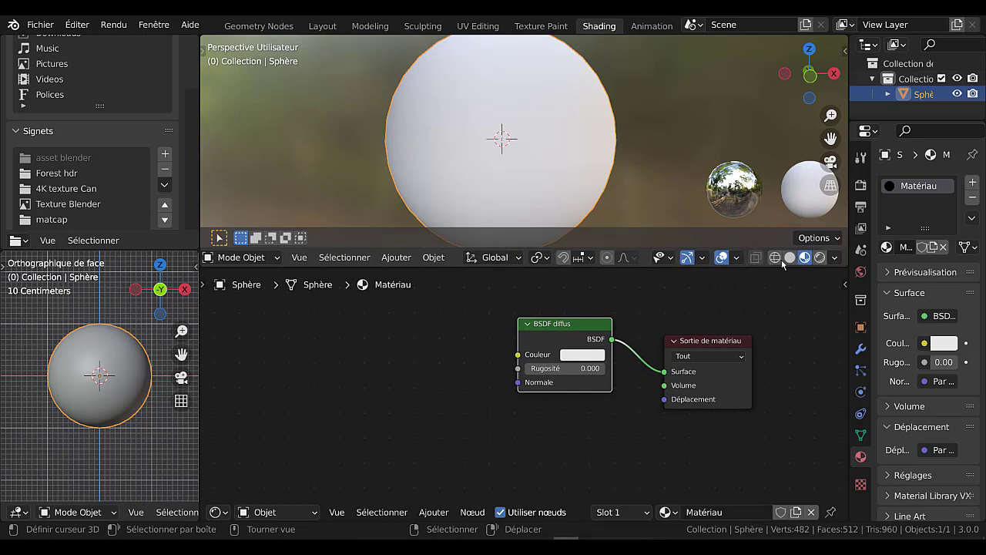
scroll(154, 481, down, 1)
scroll(144, 514, down, 12)
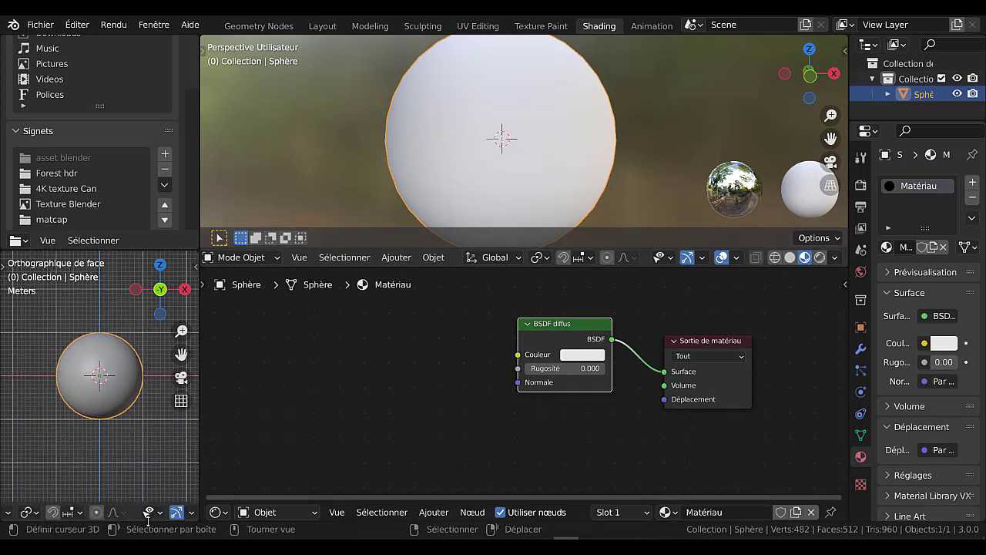
click(156, 513)
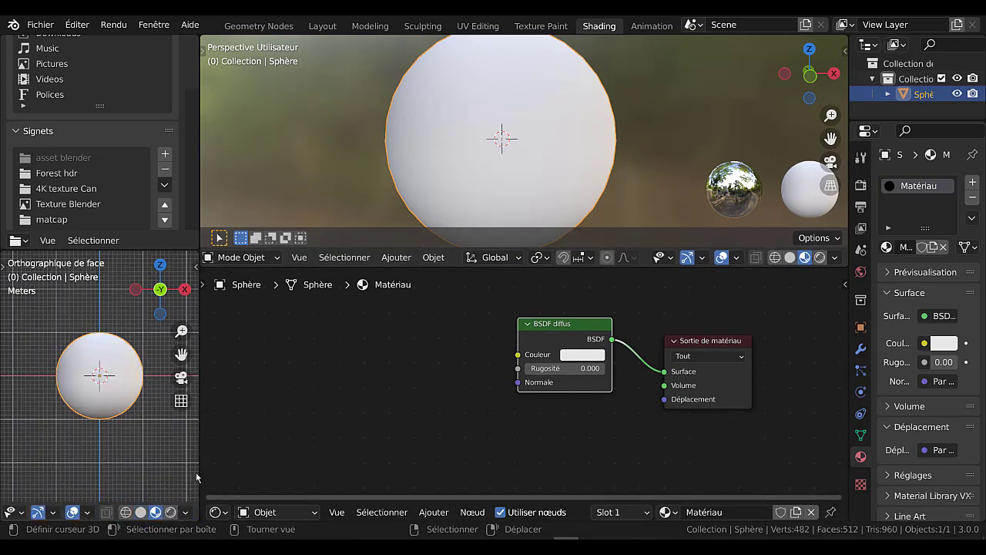
drag(202, 454, 306, 455)
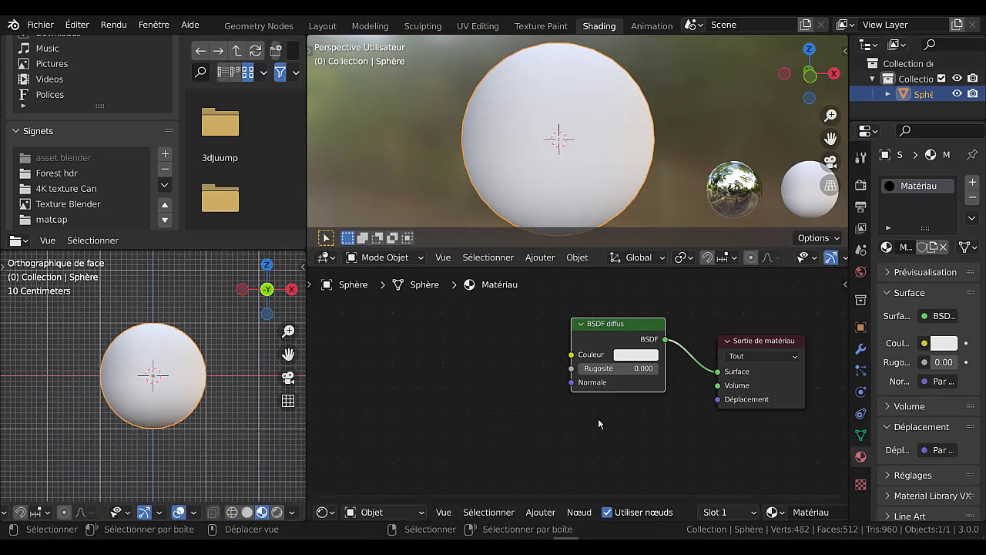
- Set the Couleur of the BSDF diffus node to red
middle_drag(598, 419, 557, 425)
click(588, 362)
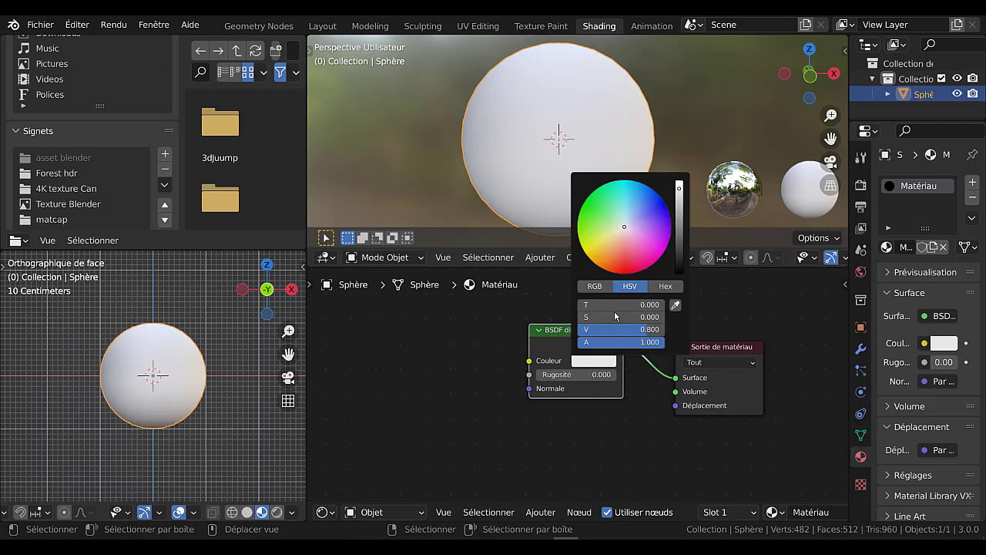
click(627, 268)
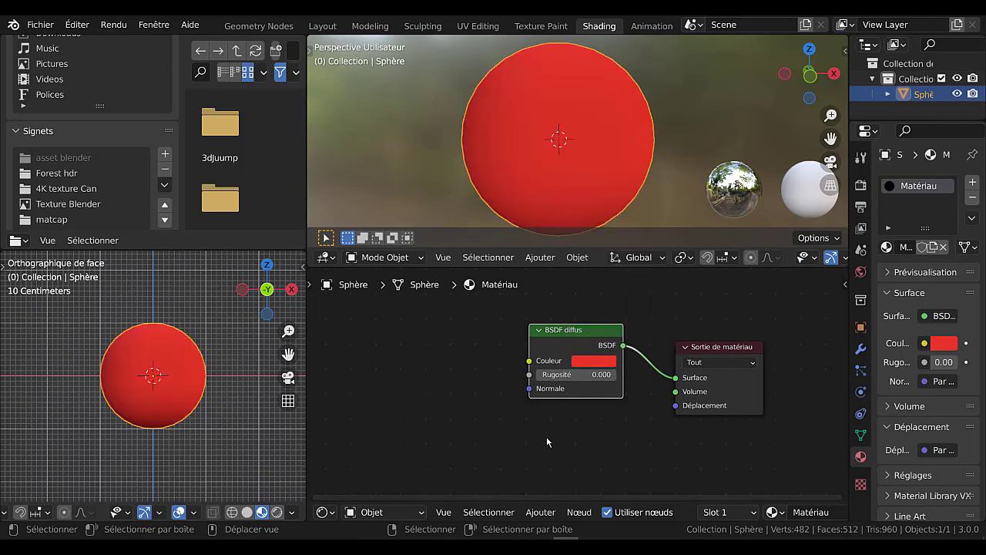
- Try varying the Rugosité value of the BSDF diffus node
scroll(546, 436, up, 1)
drag(549, 374, 515, 392)
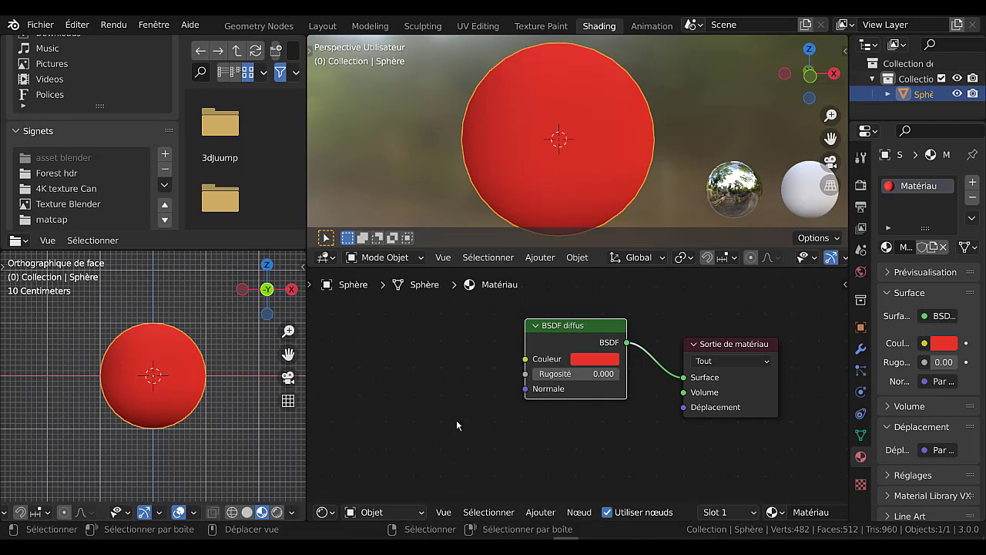
scroll(454, 423, up, 1)
mouse_move(561, 372)
mouse_down()
mouse_move(657, 372)
mouse_move(555, 371)
mouse_up()
- Move the BSDF diffus node farther away from the material output to leave space between them
drag(570, 315, 460, 323)
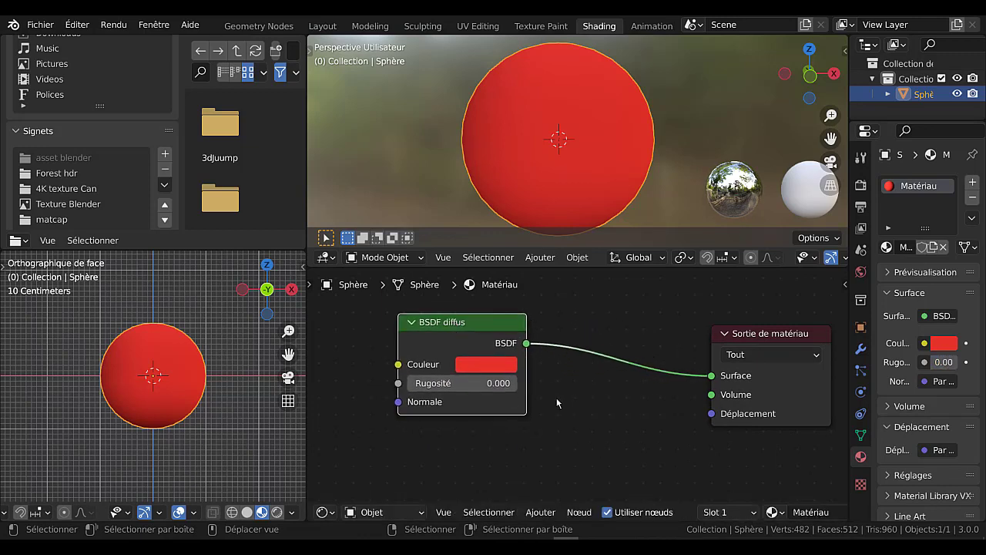
scroll(556, 397, down, 2)
scroll(582, 413, down, 1)
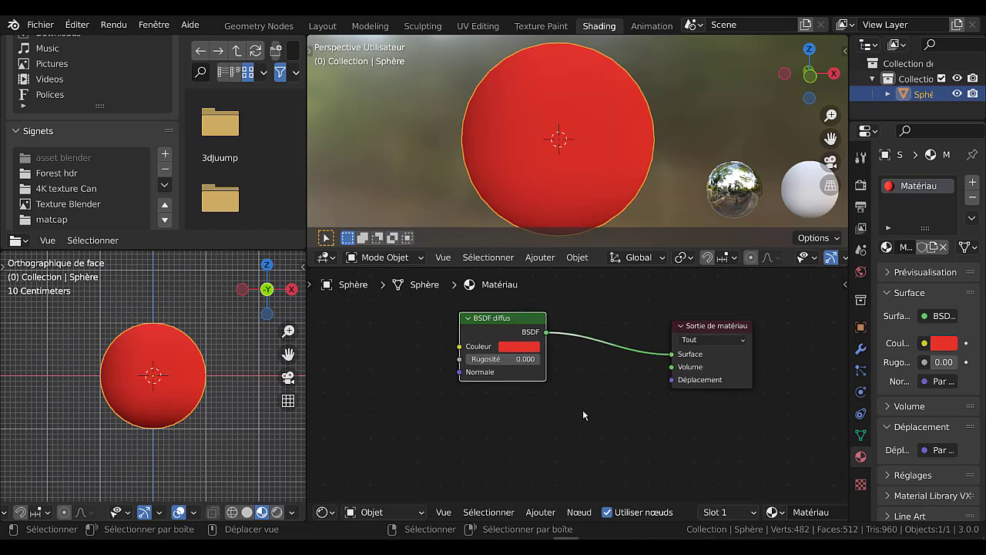
- Insert a Shader de mélange node on the link between the BSDF diffus node and the material output
click(542, 513)
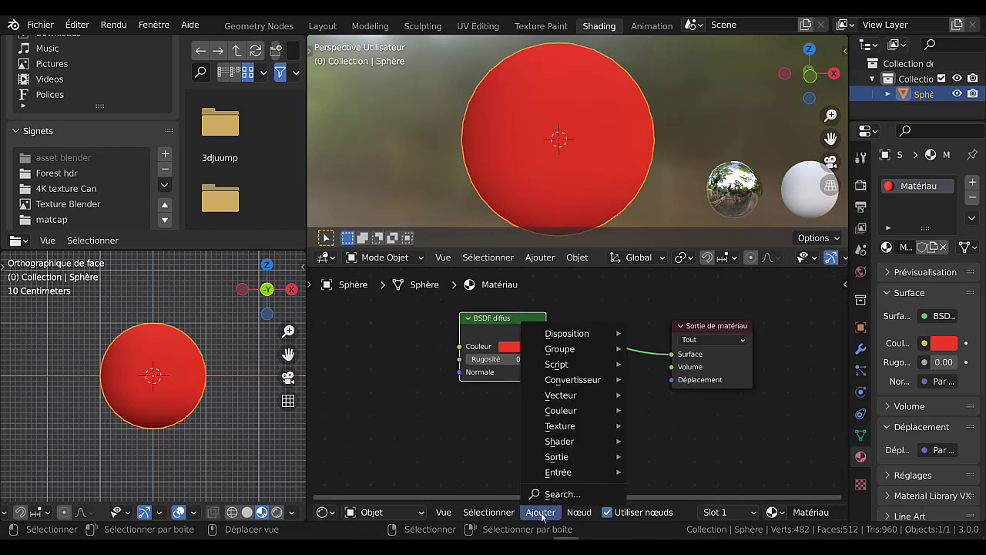
mouse_move(558, 442)
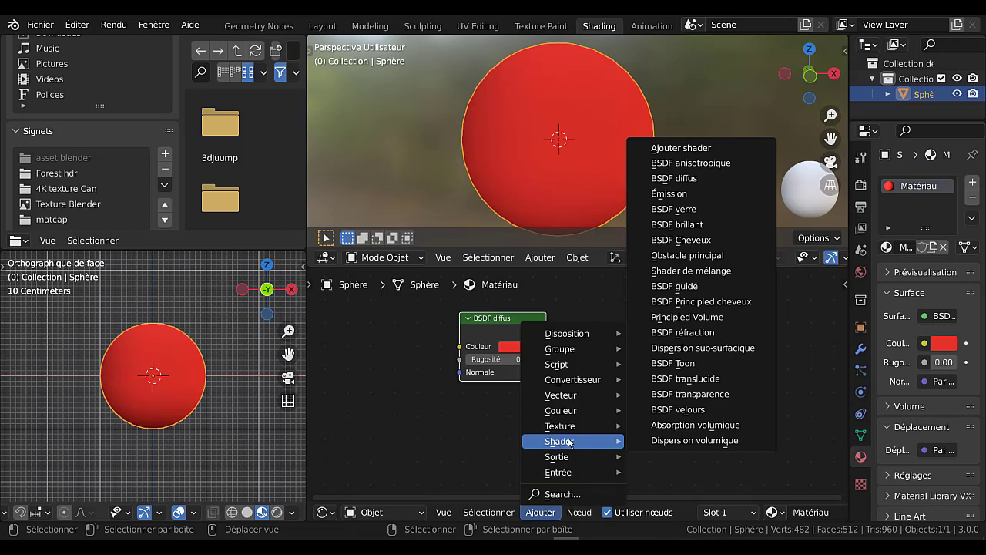
click(714, 271)
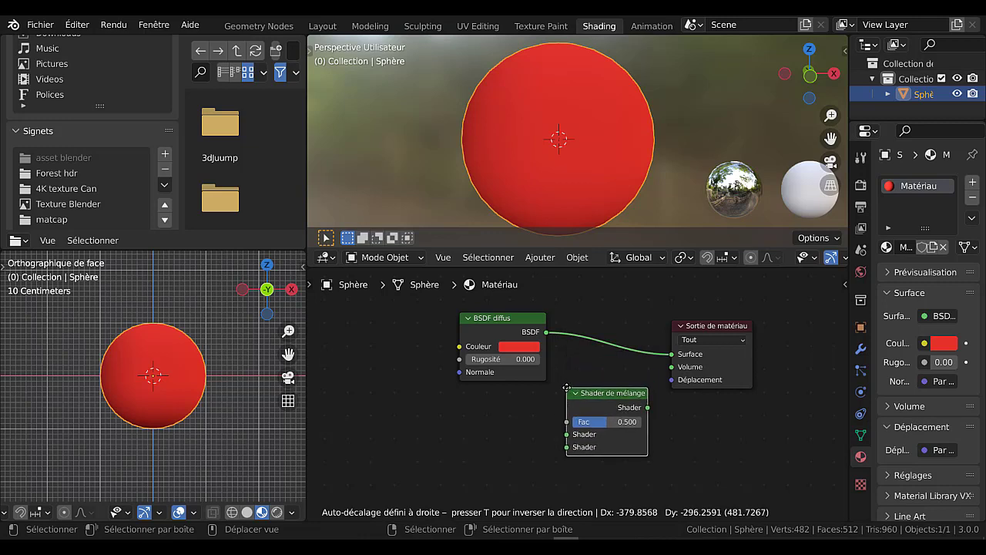
drag(571, 379, 593, 322)
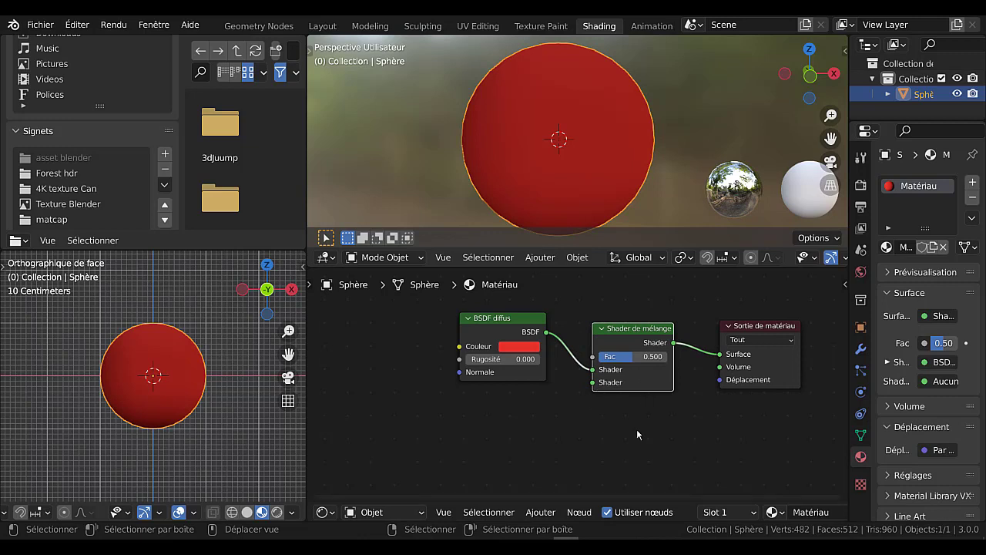
- Set the Fac of the Shader de mélange node to 0.528 and shift the BSDF diffus node slightly upward
scroll(636, 429, up, 2)
middle_drag(619, 477, 616, 485)
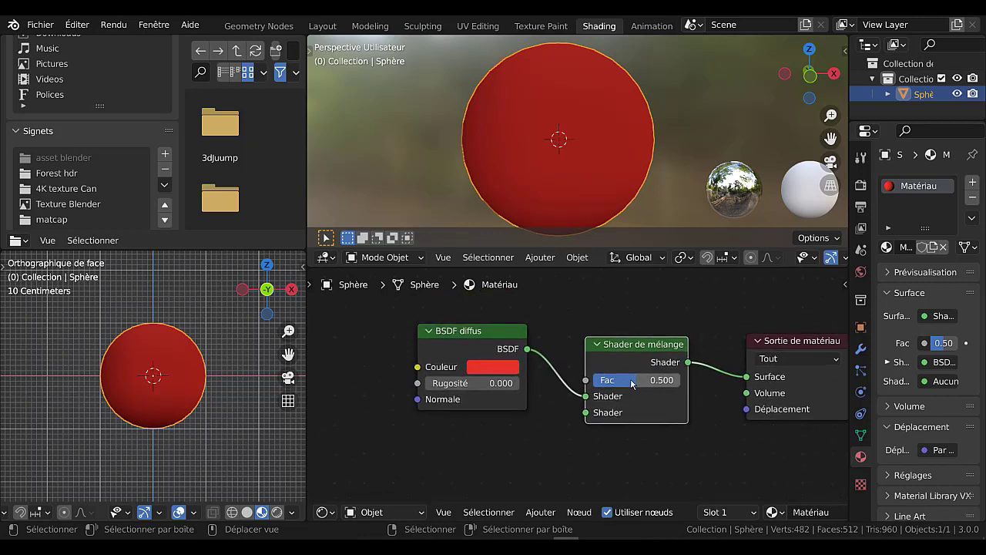
mouse_move(632, 383)
mouse_down()
mouse_move(609, 383)
mouse_move(634, 383)
mouse_up()
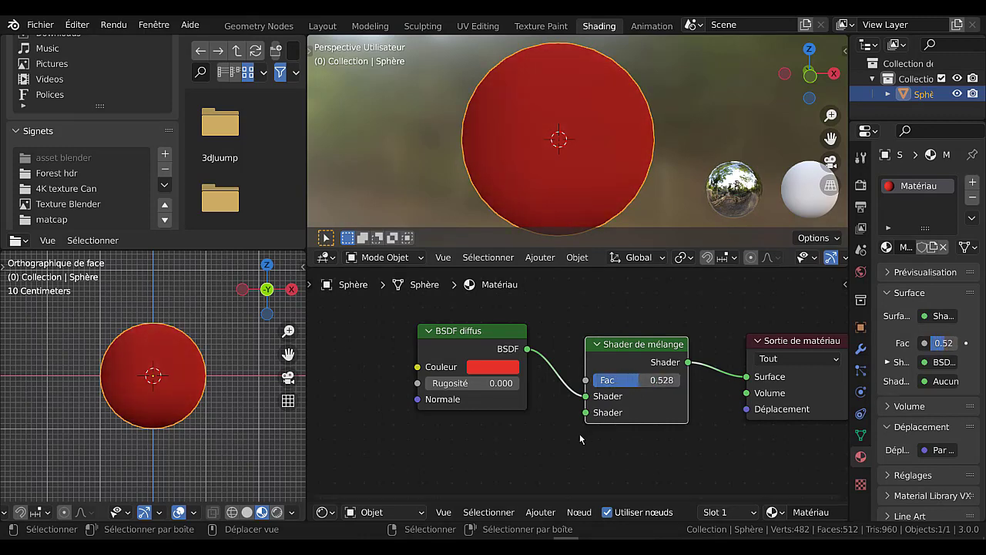
drag(454, 339, 461, 328)
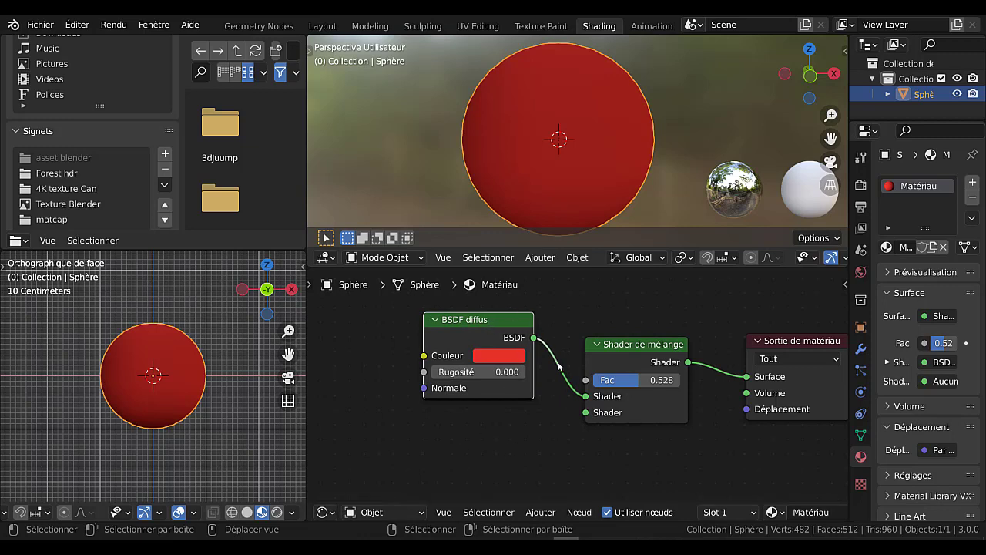
- Add a BSDF brillant node below BSDF diffus and connect its output to the second Shader input of the Shader de mélange
scroll(490, 443, down, 2)
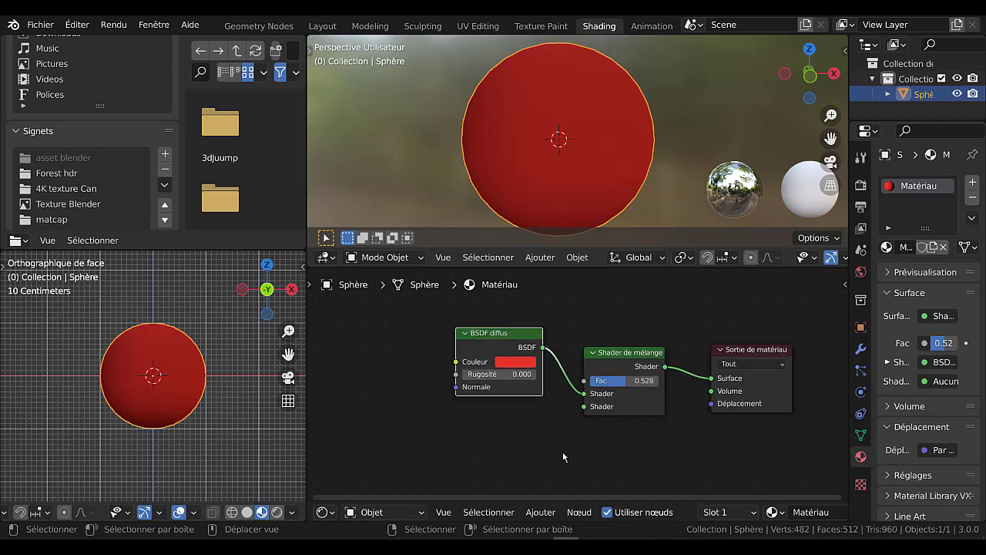
middle_drag(562, 451, 556, 443)
click(539, 513)
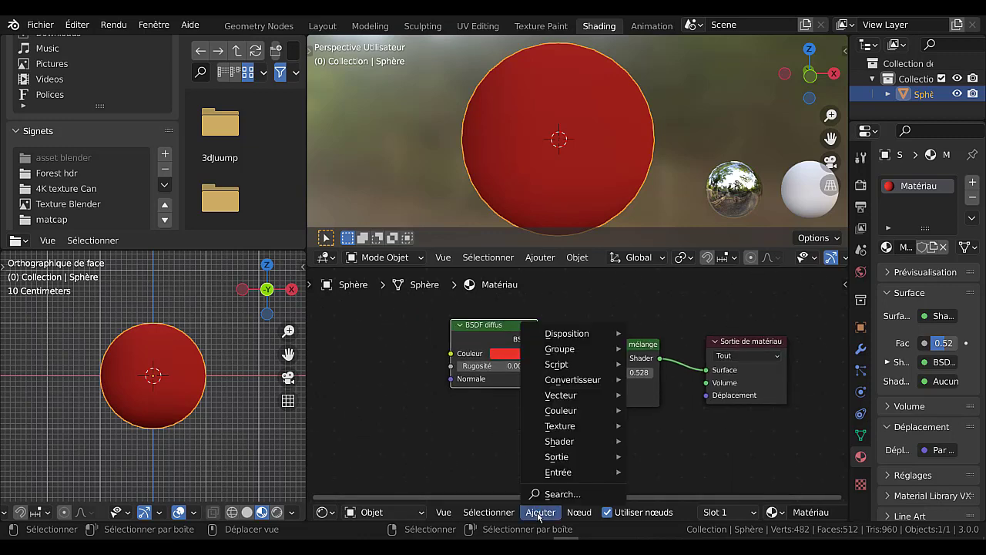
mouse_move(560, 446)
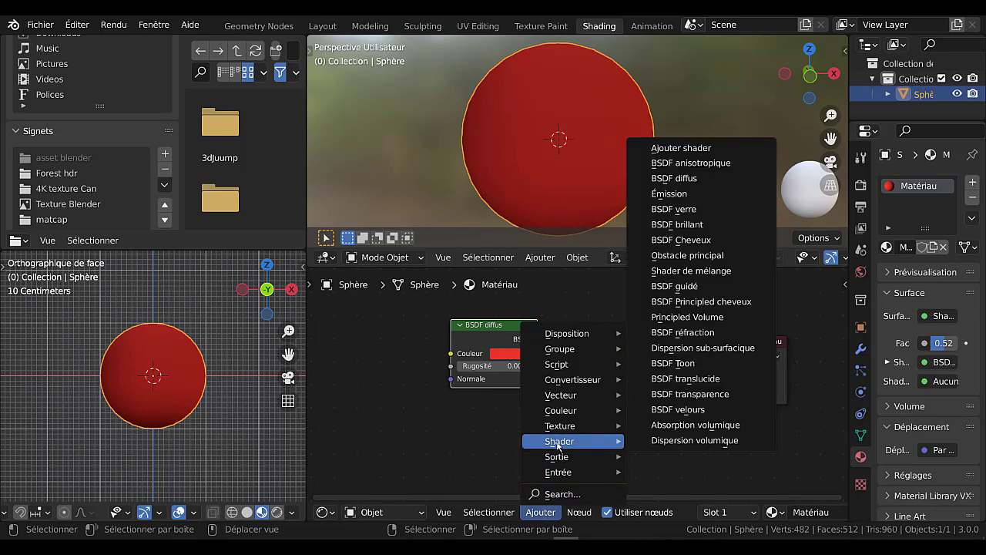
click(698, 225)
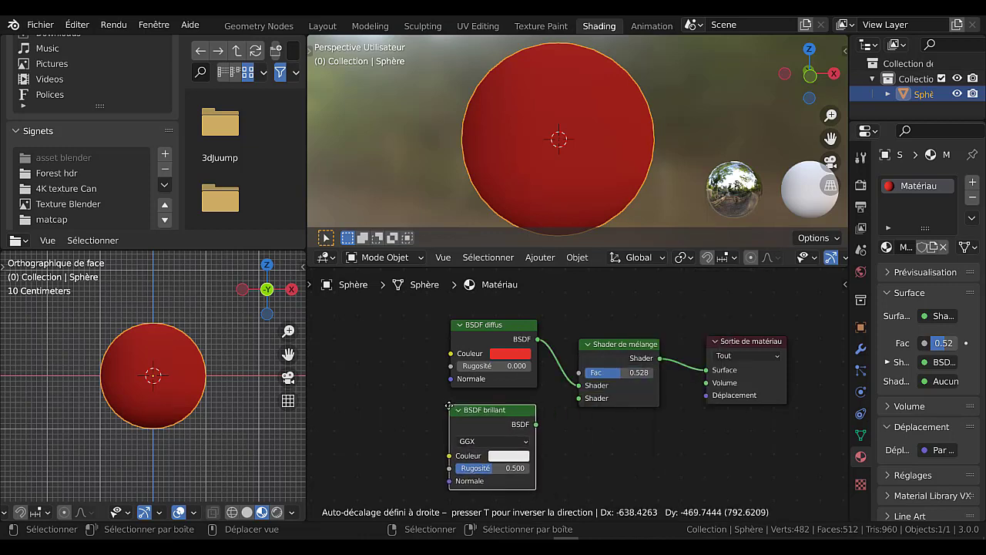
click(448, 405)
middle_drag(609, 456, 621, 429)
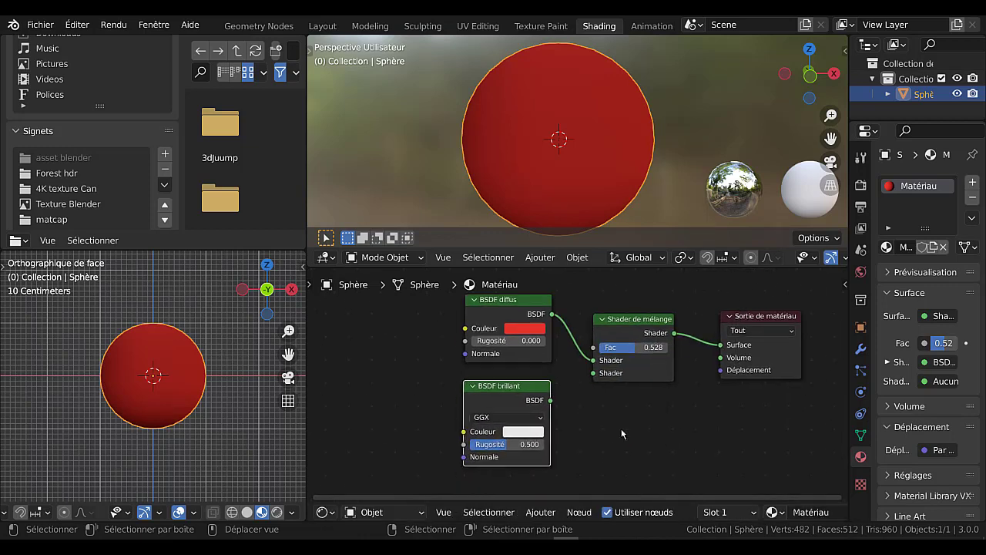
drag(552, 400, 596, 377)
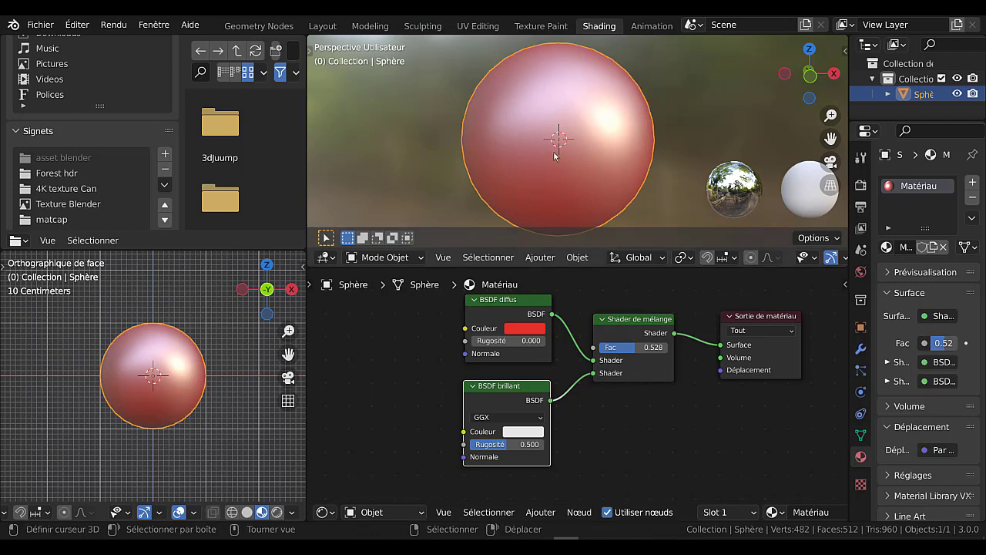
- Try a Rugosité of 0.000 on BSDF brillant and 0.697 on BSDF diffus, with a mix Fac of 0.044
drag(503, 445, 466, 445)
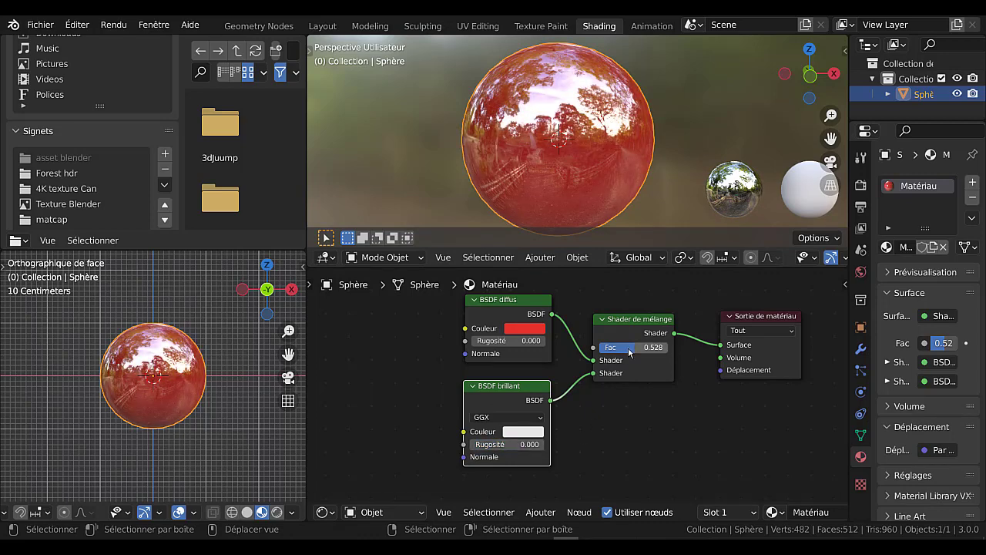
mouse_move(629, 350)
mouse_down()
mouse_move(592, 351)
mouse_move(627, 351)
mouse_up()
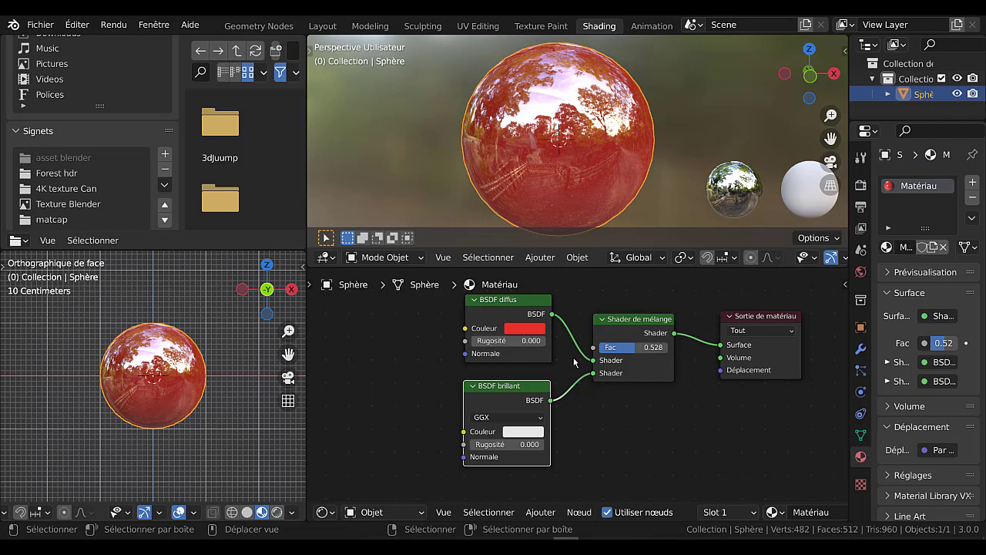
drag(478, 344, 523, 344)
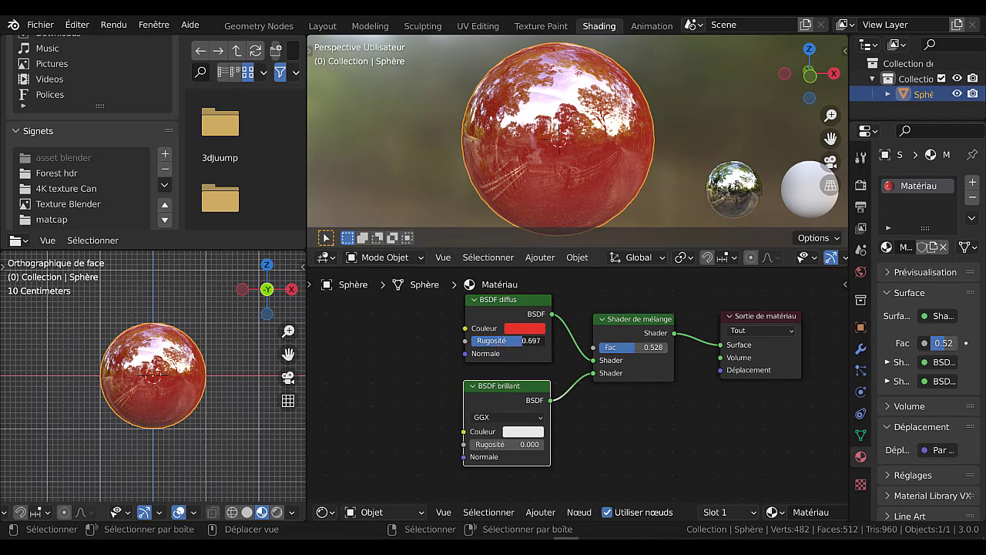
drag(626, 348, 594, 347)
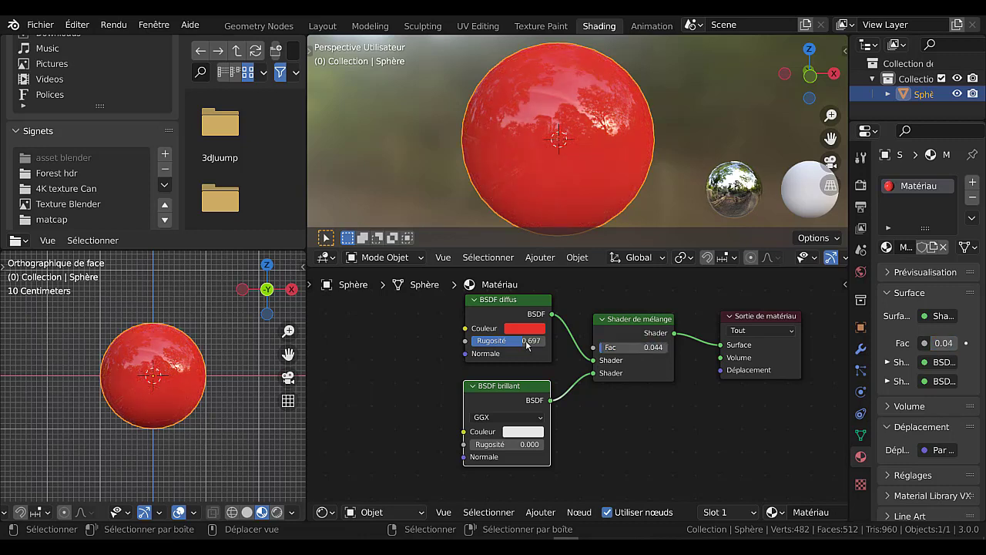
- Try a Rugosité of 0.600 on BSDF diffus and 0.205 on BSDF brillant, with a mix Fac of 0.433
mouse_move(532, 340)
mouse_down()
mouse_move(471, 341)
mouse_move(514, 340)
mouse_up()
drag(489, 445, 513, 444)
drag(609, 347, 636, 347)
mouse_move(495, 445)
mouse_down()
mouse_move(479, 444)
mouse_move(487, 444)
mouse_up()
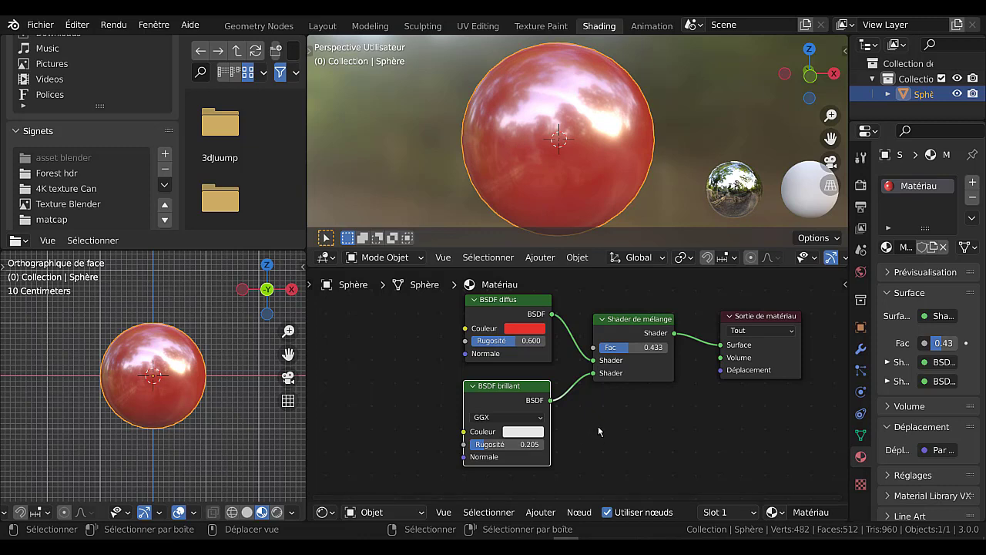
- Set both the Fac of the Shader de mélange and the Rugosité of BSDF diffus to 0.528
scroll(599, 426, down, 1)
middle_drag(615, 425, 585, 432)
drag(594, 361, 601, 362)
scroll(597, 408, down, 1)
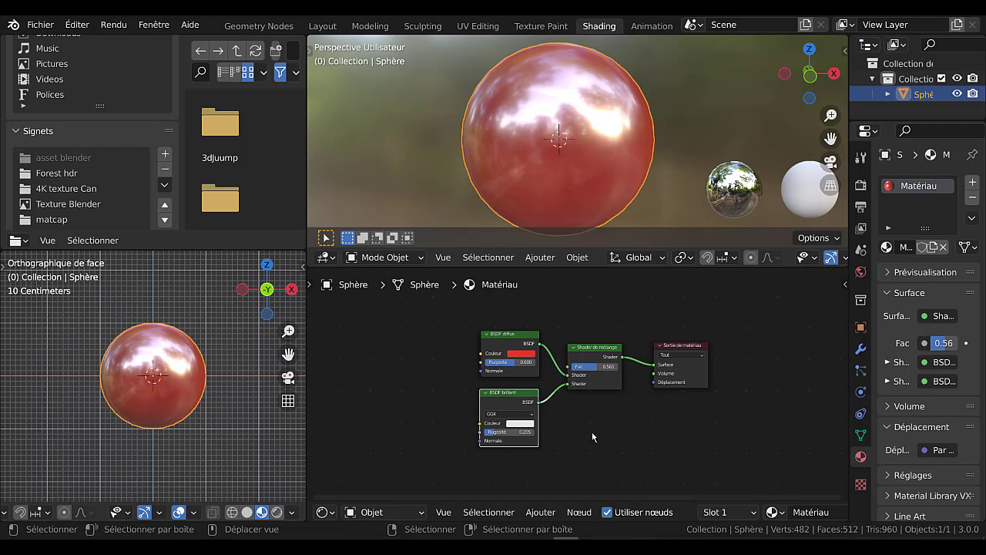
scroll(594, 434, up, 2)
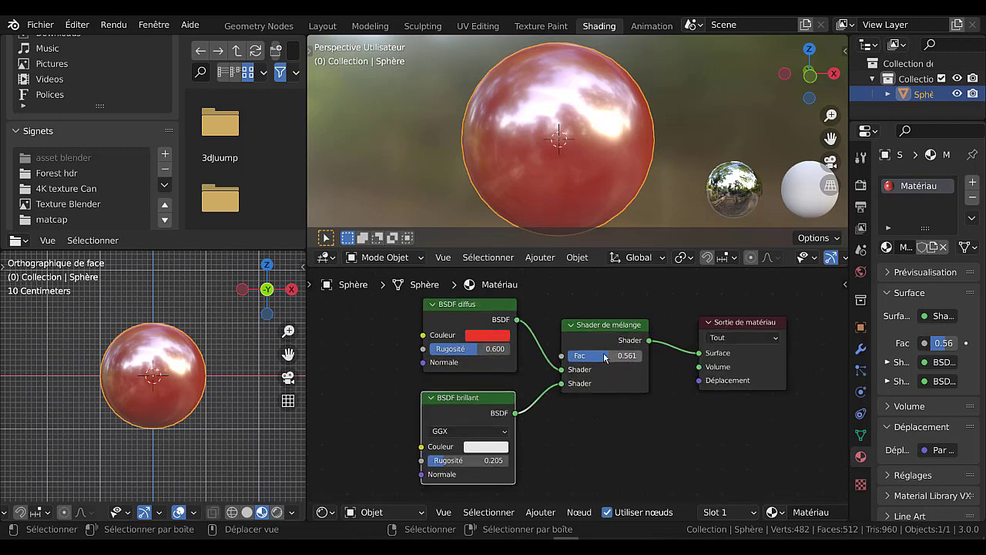
mouse_move(609, 356)
mouse_down()
mouse_move(590, 356)
mouse_move(607, 356)
mouse_up()
drag(469, 351, 464, 350)
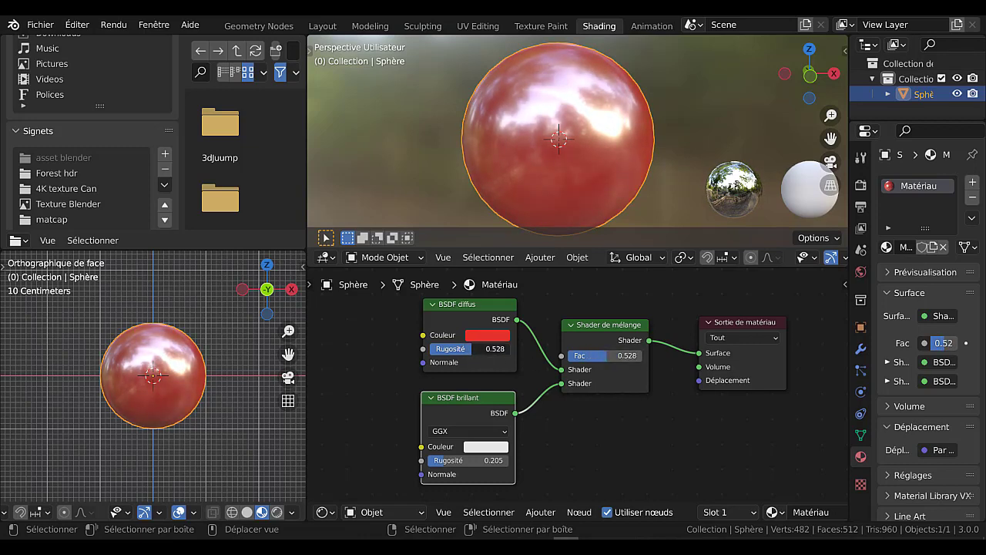
- Move both BSDF nodes and the Shader de mélange farther from the material output, and set the Rugosité of BSDF brillant to 0.097
drag(460, 307, 419, 302)
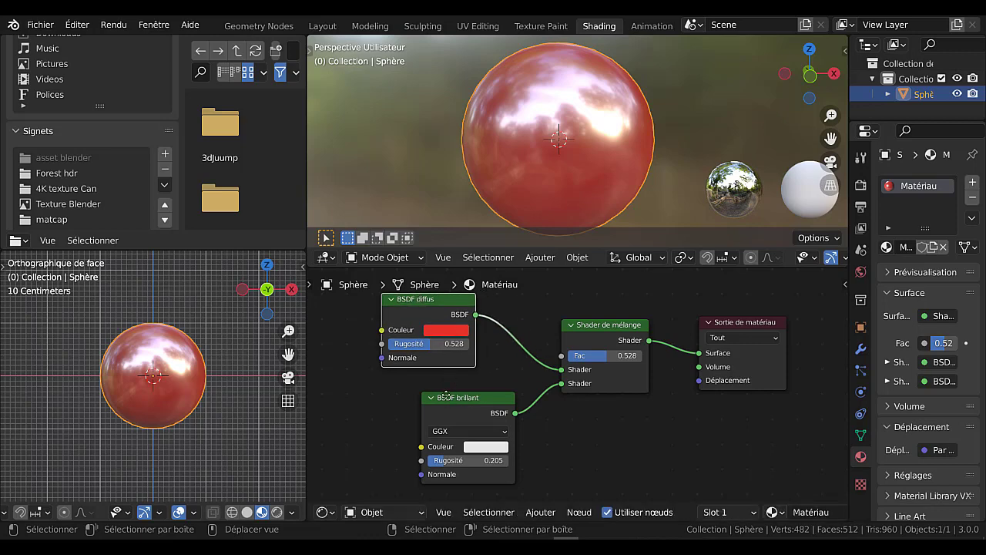
drag(445, 395, 406, 385)
scroll(581, 433, down, 1)
middle_drag(582, 433, 515, 438)
drag(509, 339, 477, 329)
scroll(516, 394, up, 1)
middle_drag(513, 394, 584, 396)
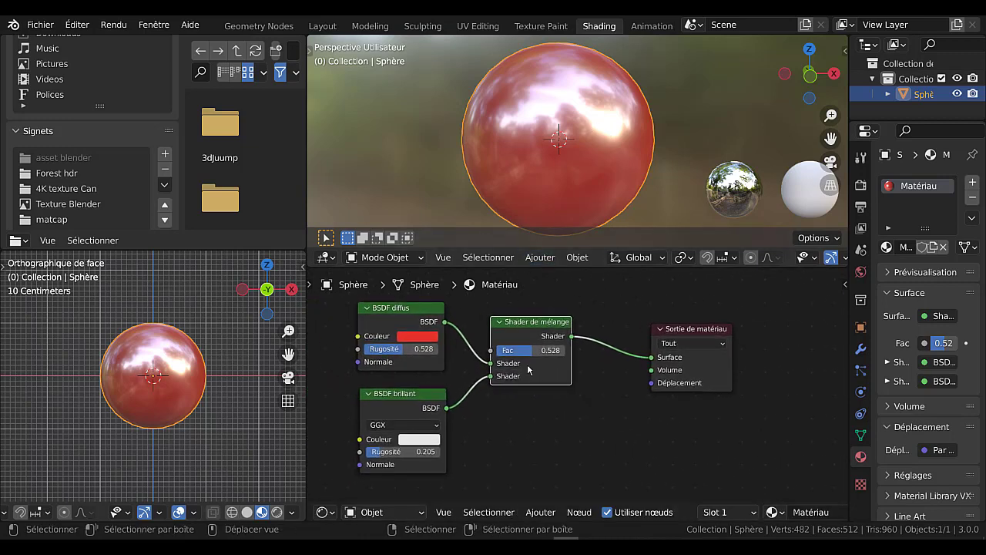
drag(376, 453, 368, 453)
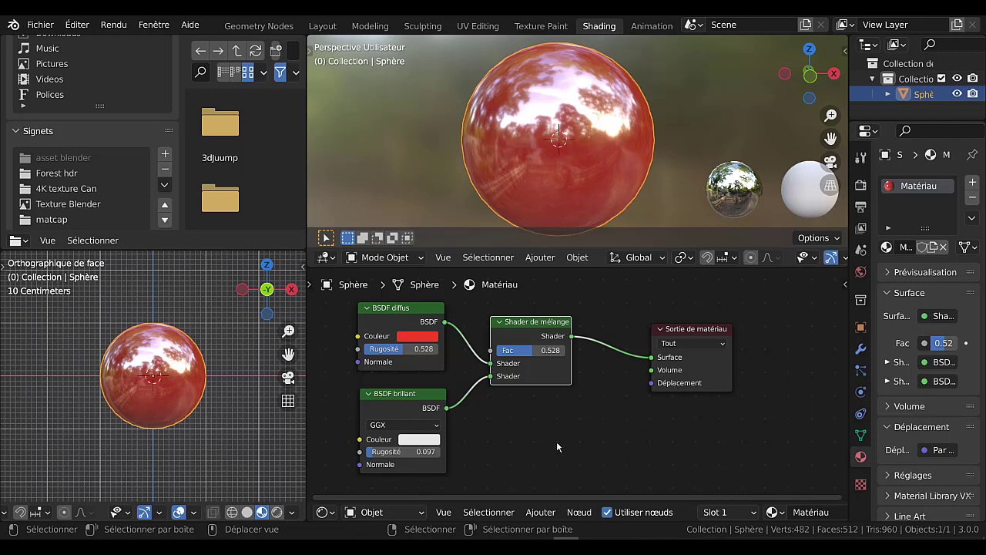
- Add a Texture voronoï node below the Shader de mélange and connect its Couleur output to the material output's Déplacement input
click(540, 512)
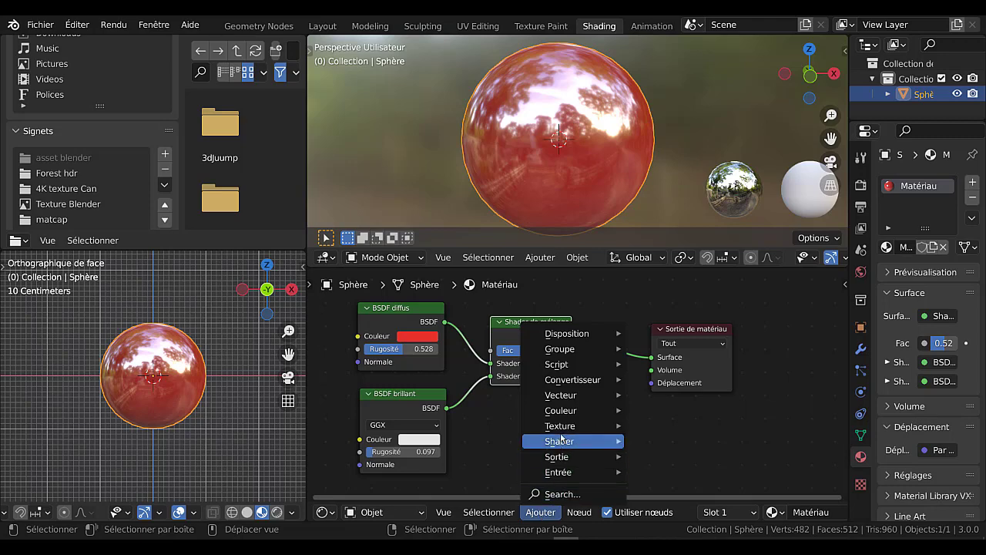
mouse_move(566, 427)
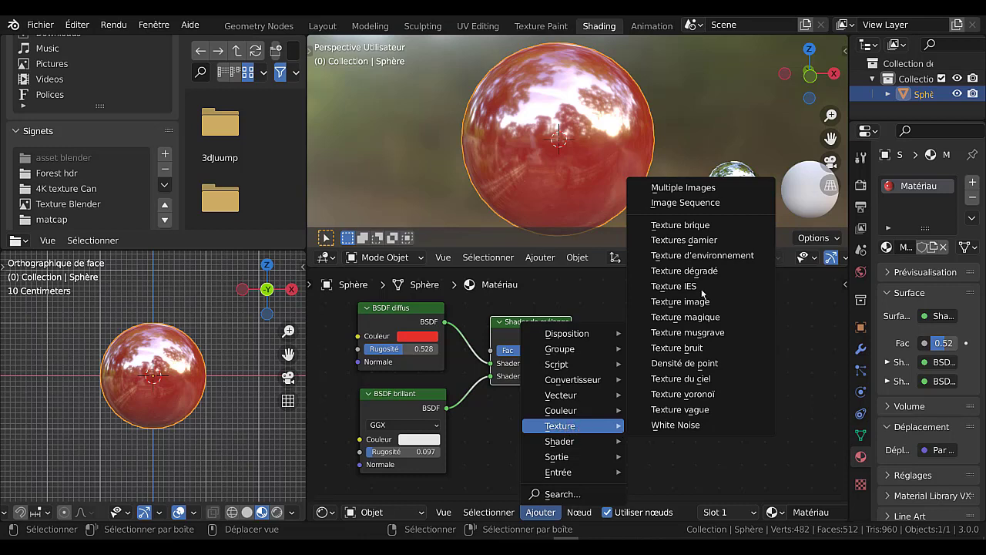
click(694, 394)
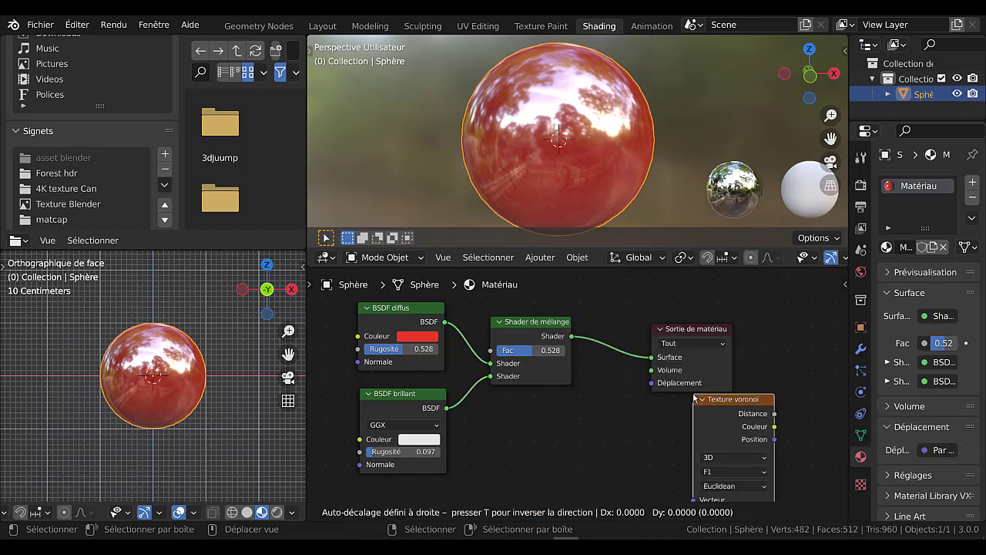
click(510, 404)
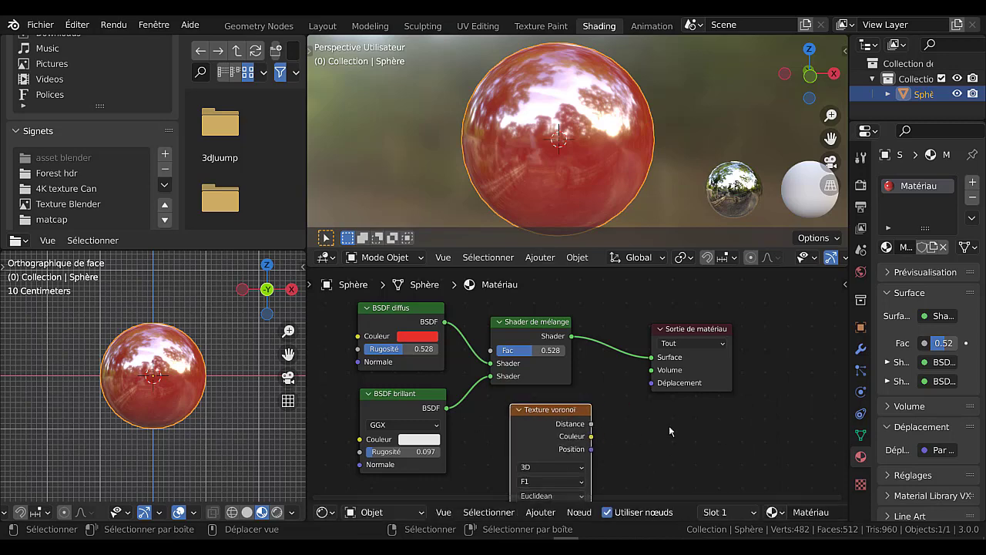
scroll(647, 378, down, 3)
scroll(637, 360, up, 1)
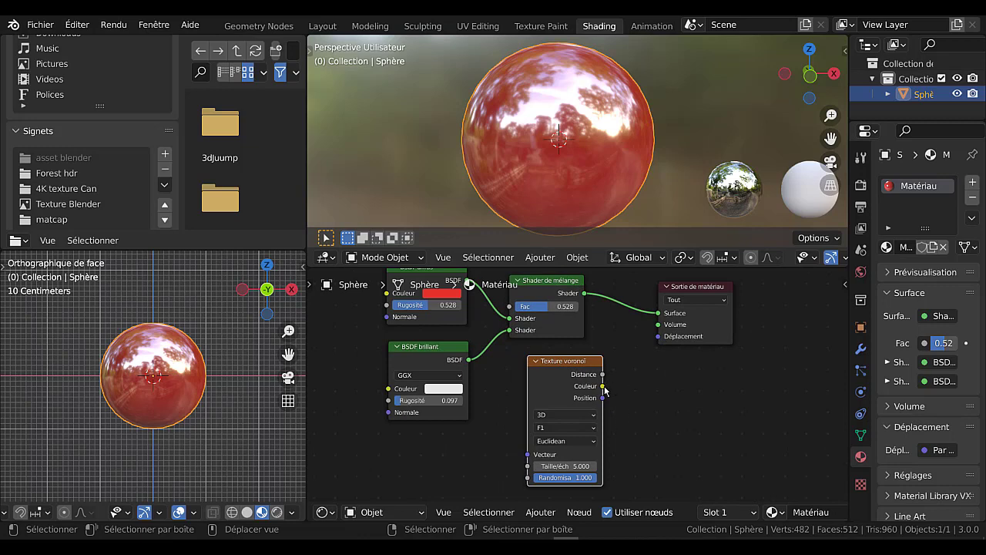
drag(604, 386, 658, 337)
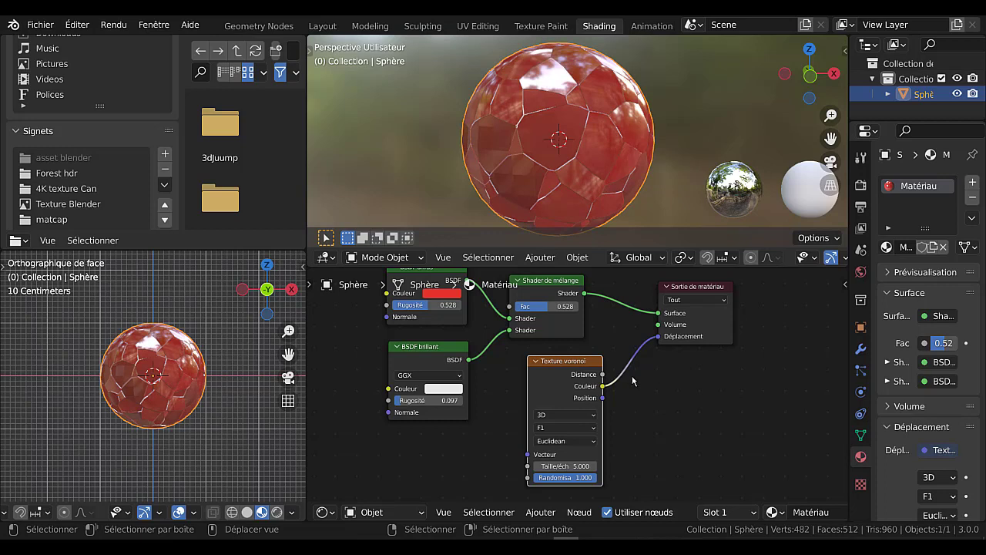
- Feed the Déplacement input from the Distance output of the Texture voronoï node instead, and enlarge the sphere in the front view
drag(603, 376, 661, 352)
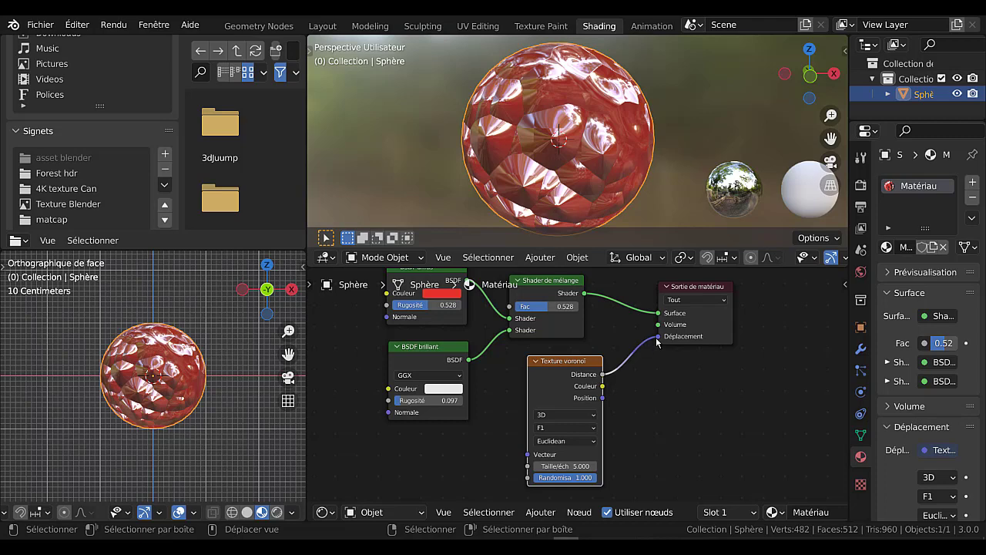
scroll(171, 416, up, 5)
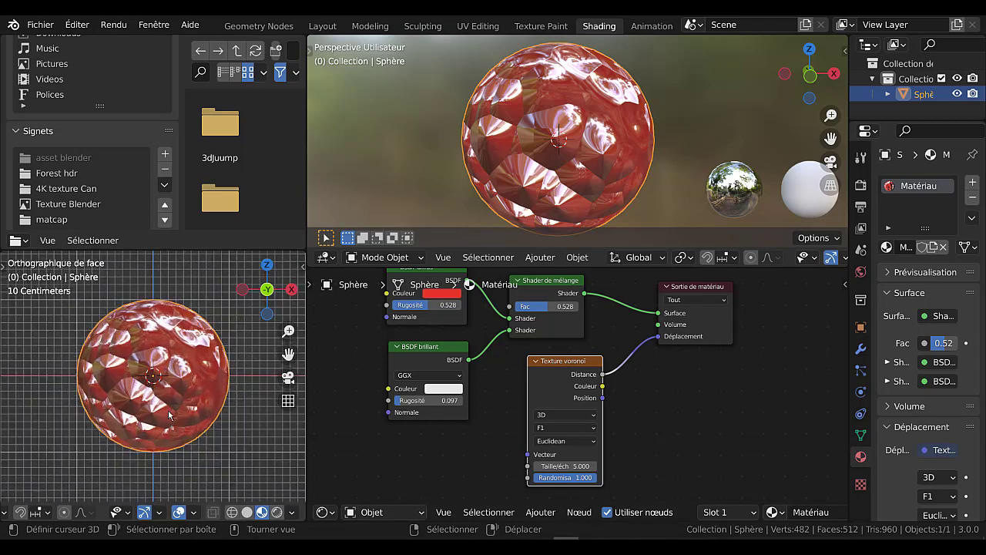
scroll(170, 415, down, 2)
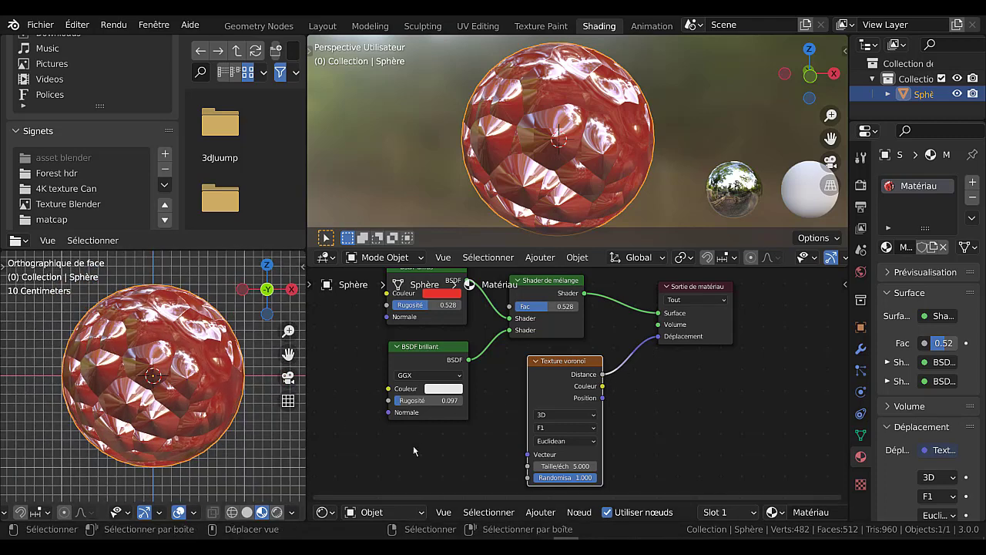
- Set the scale (Taille/échelle) of the Texture voronoï node to 61.300
middle_drag(473, 447, 616, 404)
drag(526, 442, 955, 442)
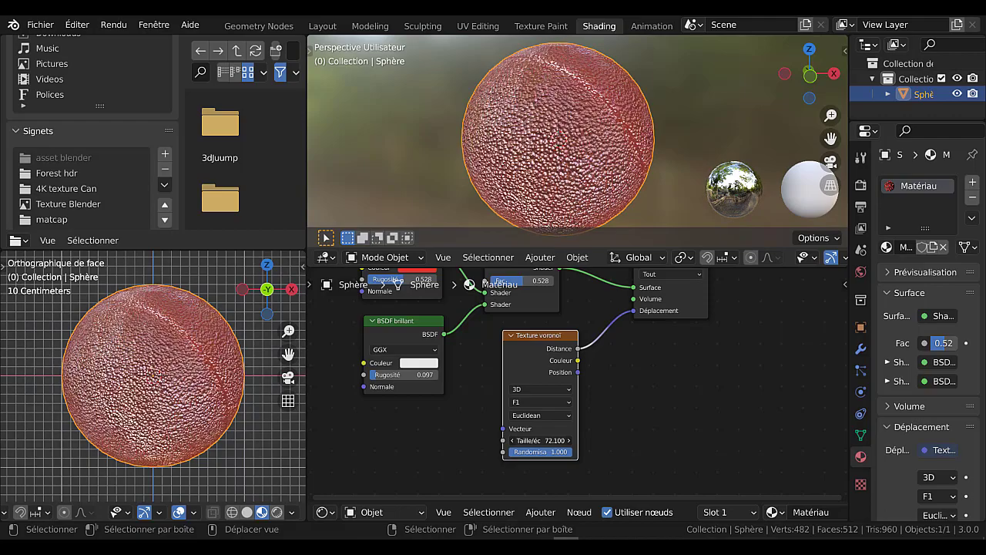
drag(531, 441, 528, 441)
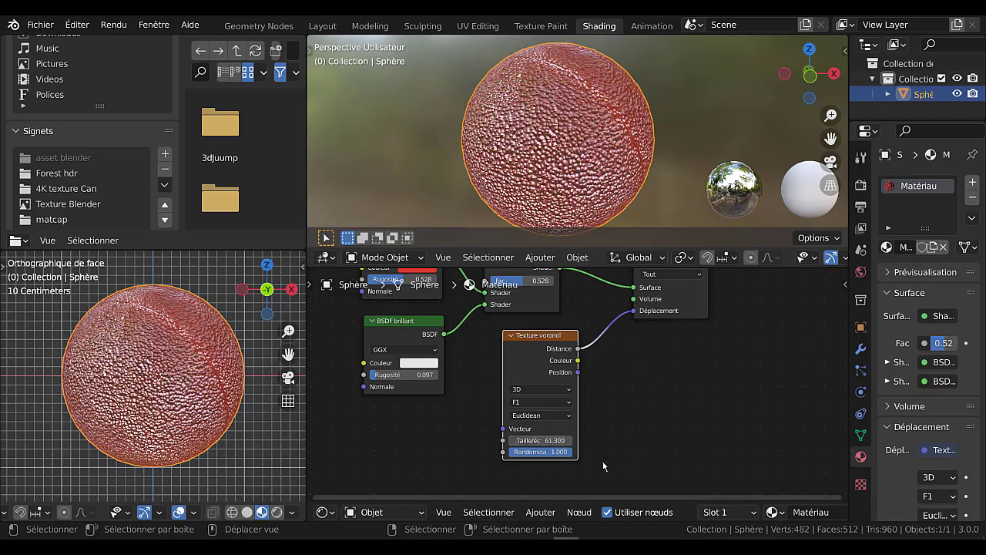
- Set the scale (Taille/échelle) of the Texture voronoï node to 15.000
middle_drag(617, 439, 656, 394)
scroll(592, 448, up, 4)
scroll(592, 447, up, 1)
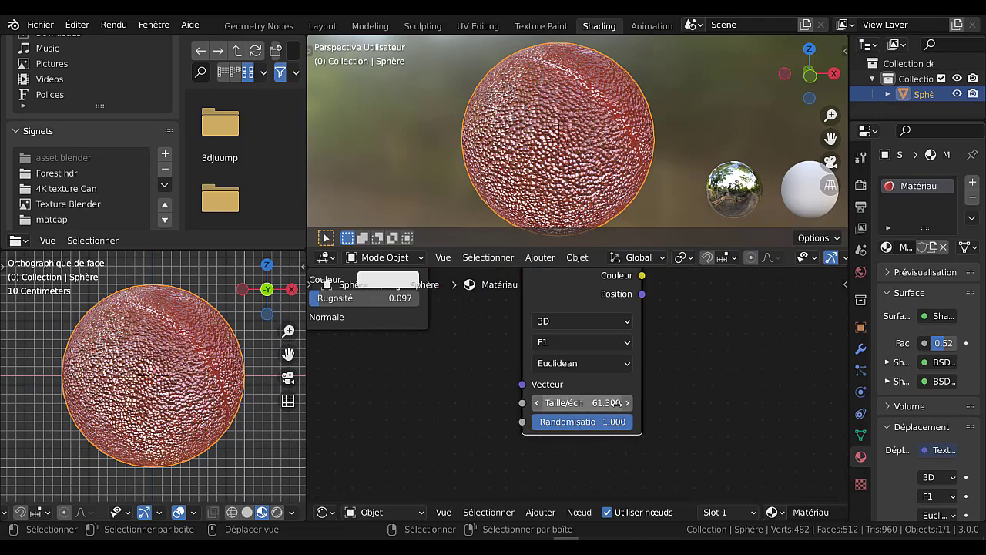
drag(574, 402, 530, 402)
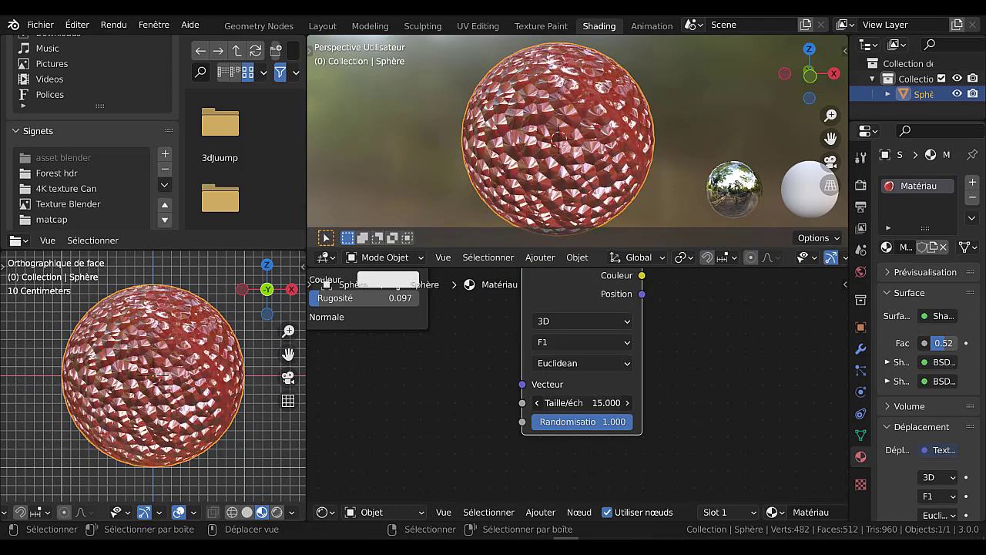
- Lower the Randomisation of the Texture voronoï node to 0.000 and restore it to 1.000
scroll(731, 416, up, 1)
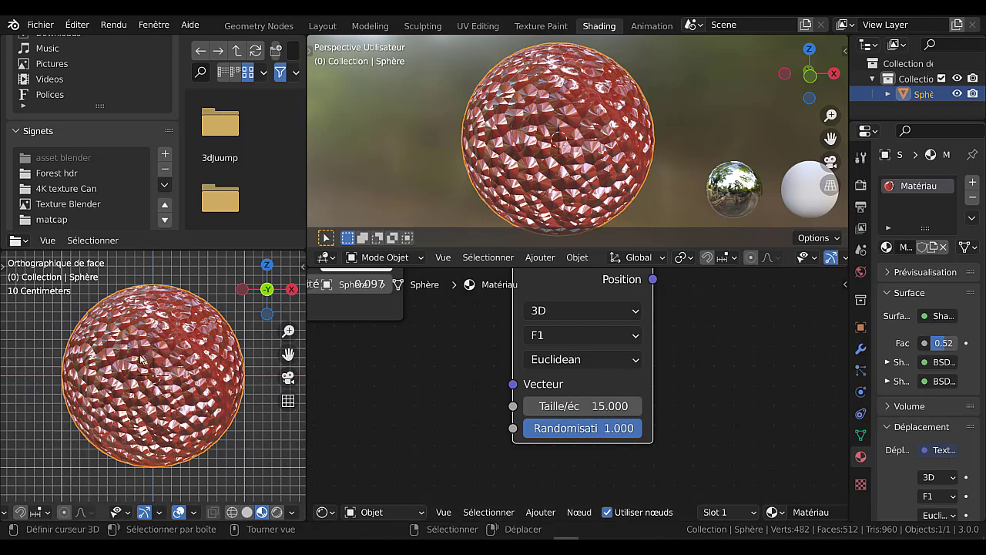
drag(583, 428, 464, 428)
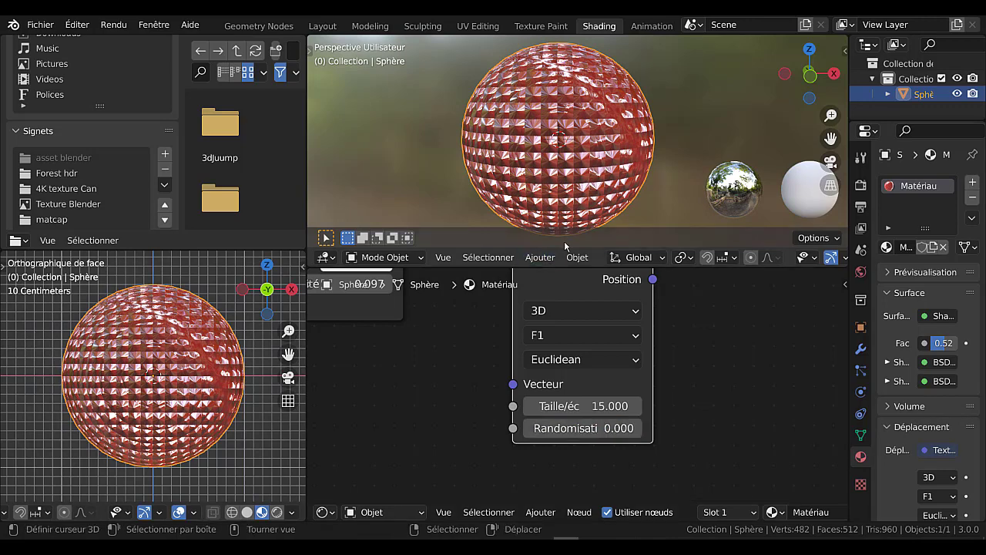
scroll(588, 151, up, 2)
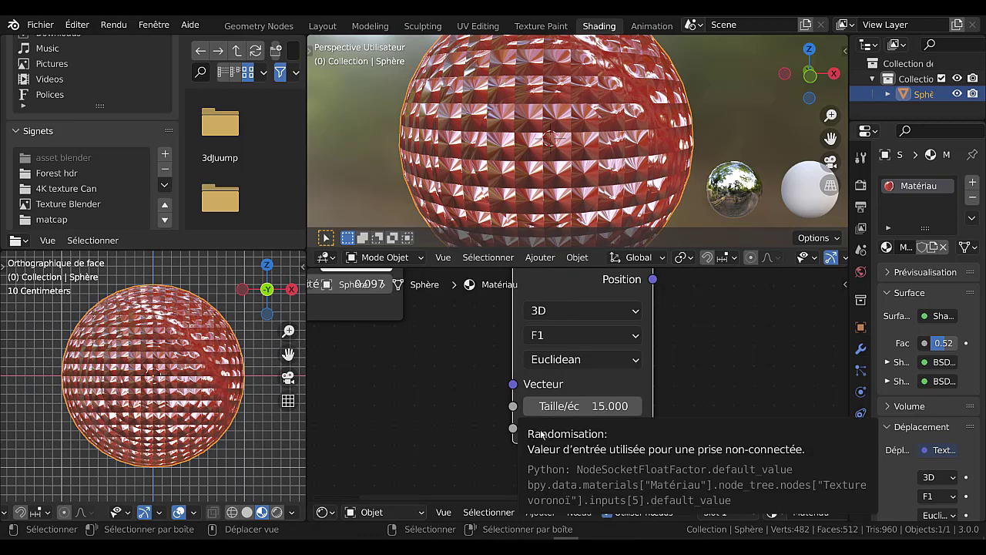
drag(540, 432, 657, 432)
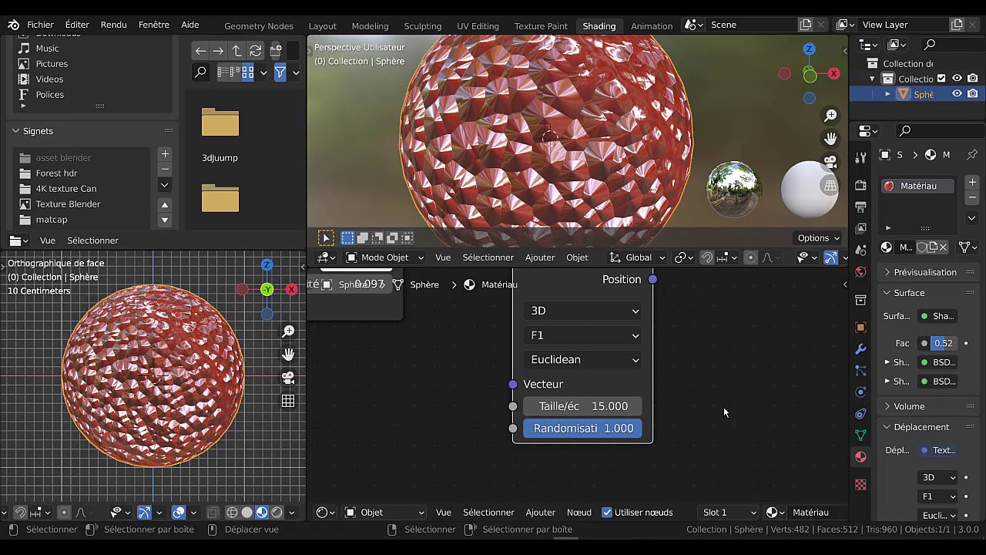
- Set the Texture voronoï scale to 122.400 and its distance metric to Manhattan
drag(566, 408, 651, 409)
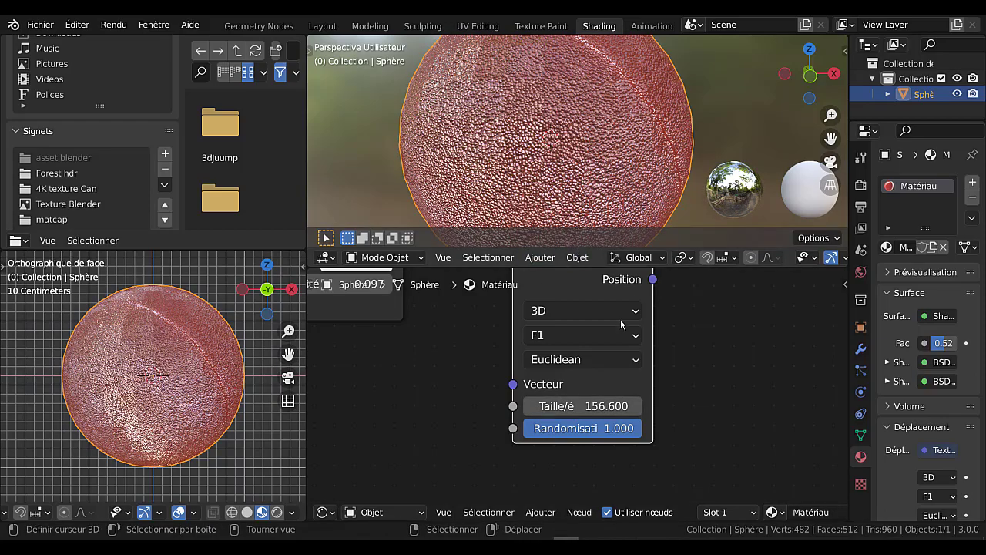
mouse_move(578, 406)
mouse_down()
mouse_move(567, 406)
mouse_move(586, 401)
mouse_up()
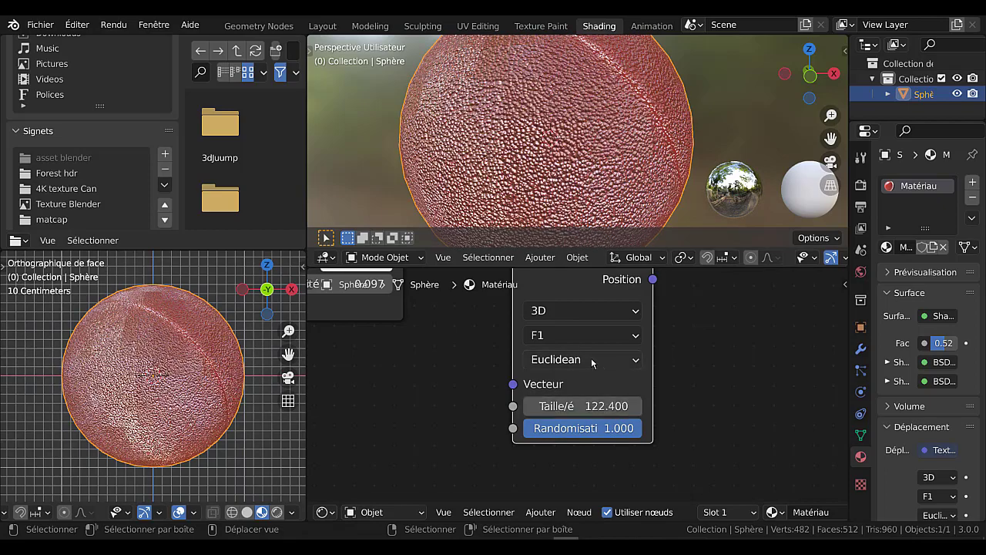
click(591, 360)
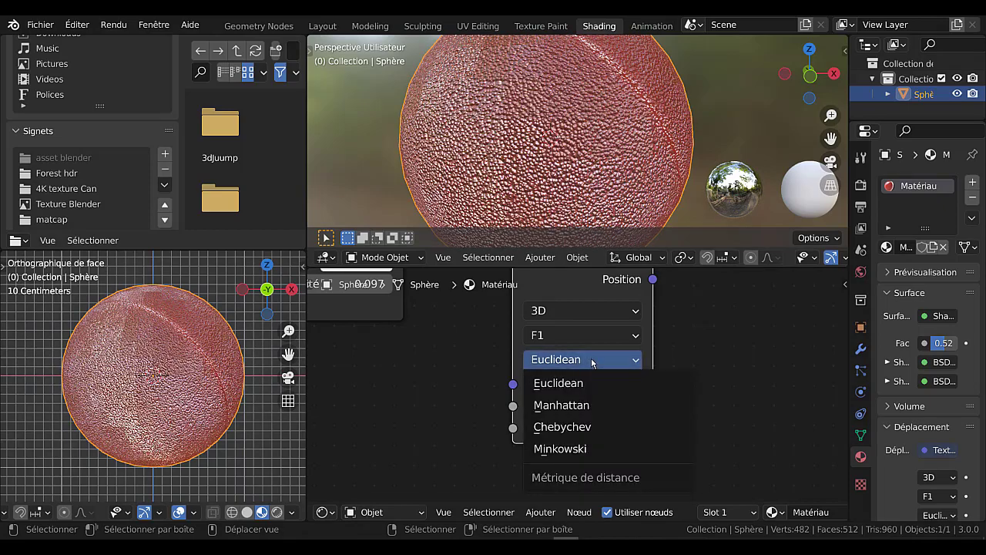
click(586, 406)
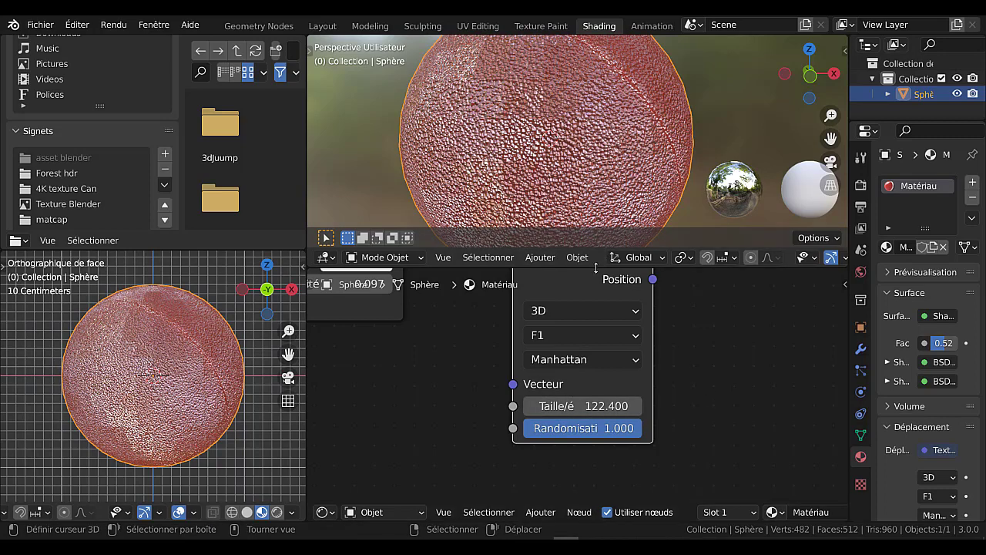
- Enlarge the 3D viewport above the node editor, and set the Texture voronoï scale to 158.300 and Randomisation to 0.189
drag(596, 268, 595, 326)
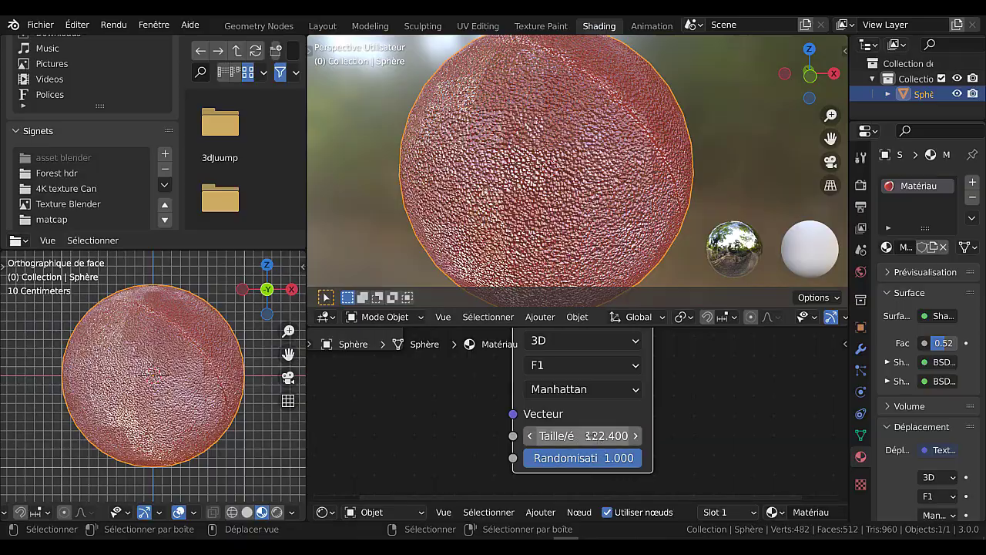
drag(589, 435, 546, 458)
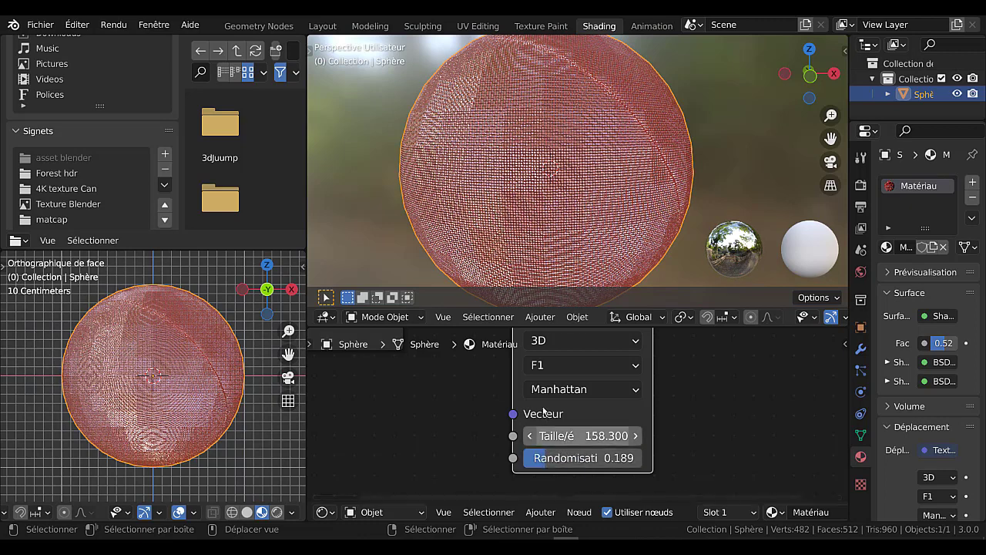
- Try the Euclidean and Chebychev distance metrics on the Texture voronoï node and inspect the sphere's relief
click(567, 390)
click(573, 415)
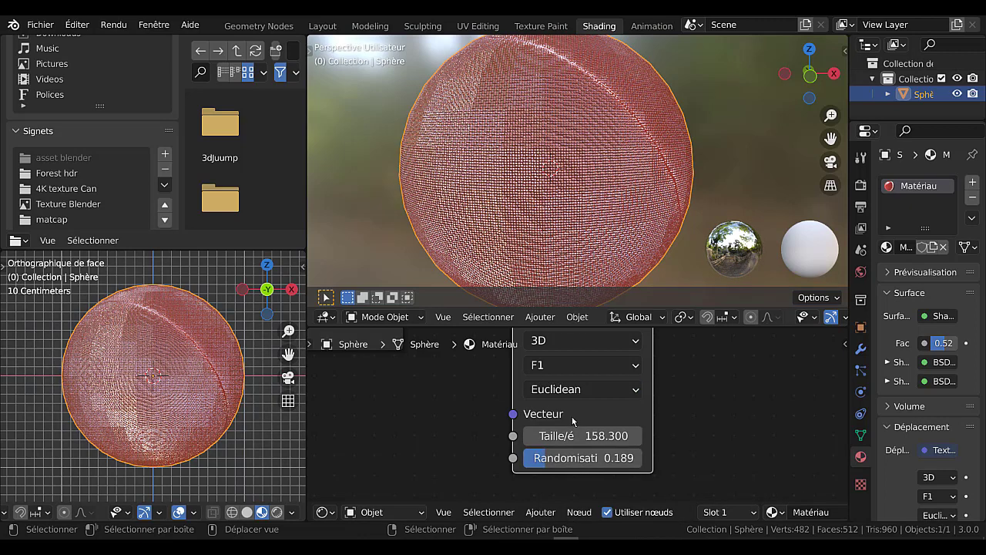
click(578, 389)
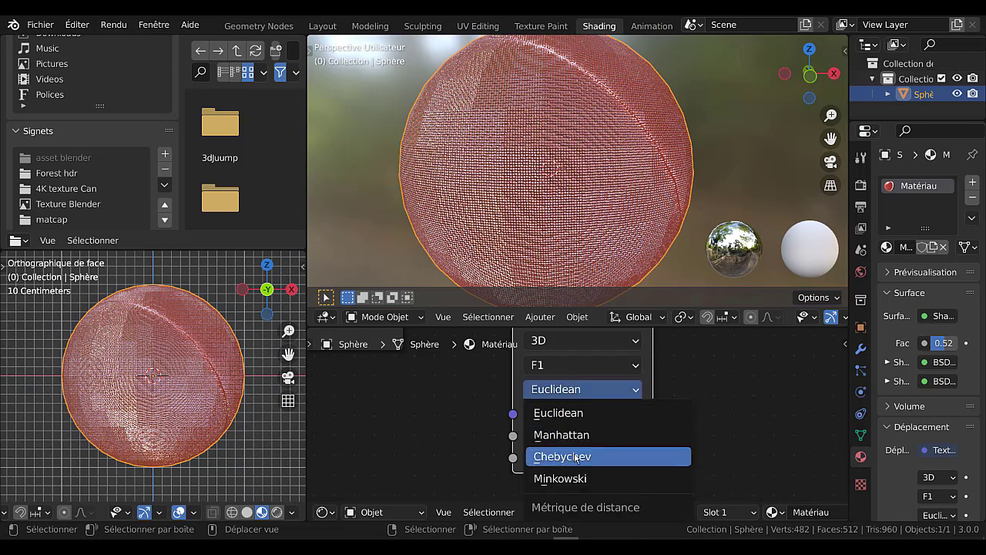
click(576, 458)
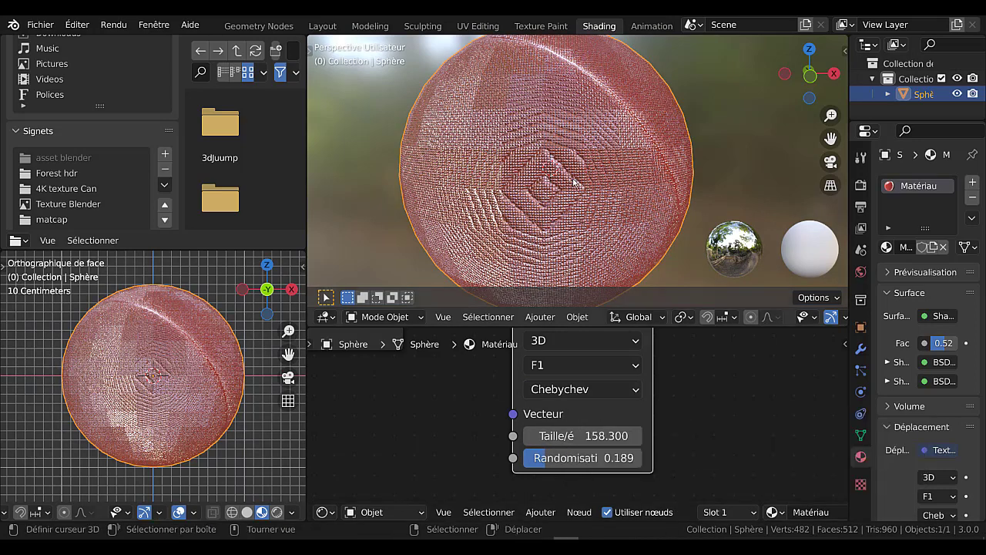
scroll(579, 183, up, 3)
scroll(582, 182, down, 1)
scroll(582, 181, down, 1)
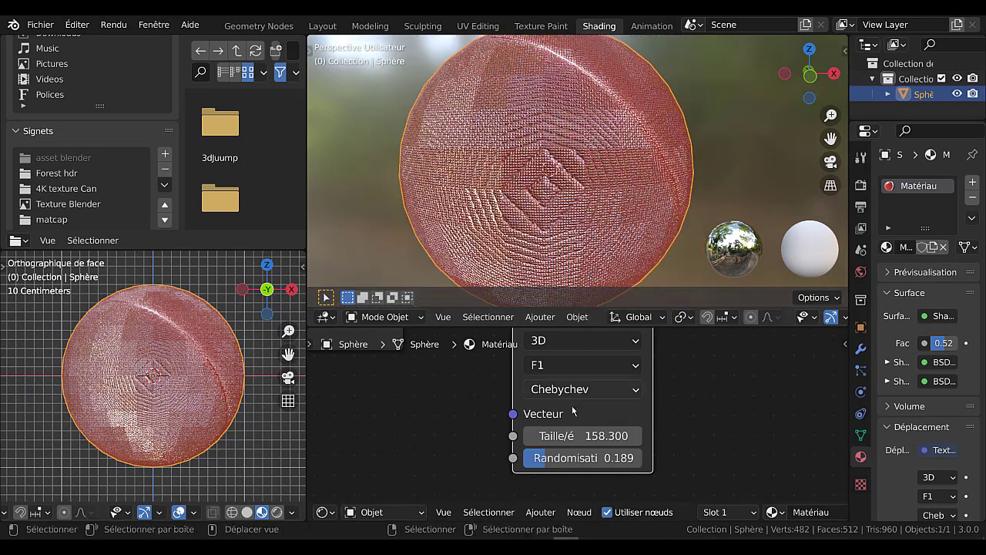
- Switch the Texture voronoï distance metric to Minkowski and set its Randomisation to 1.000
click(578, 391)
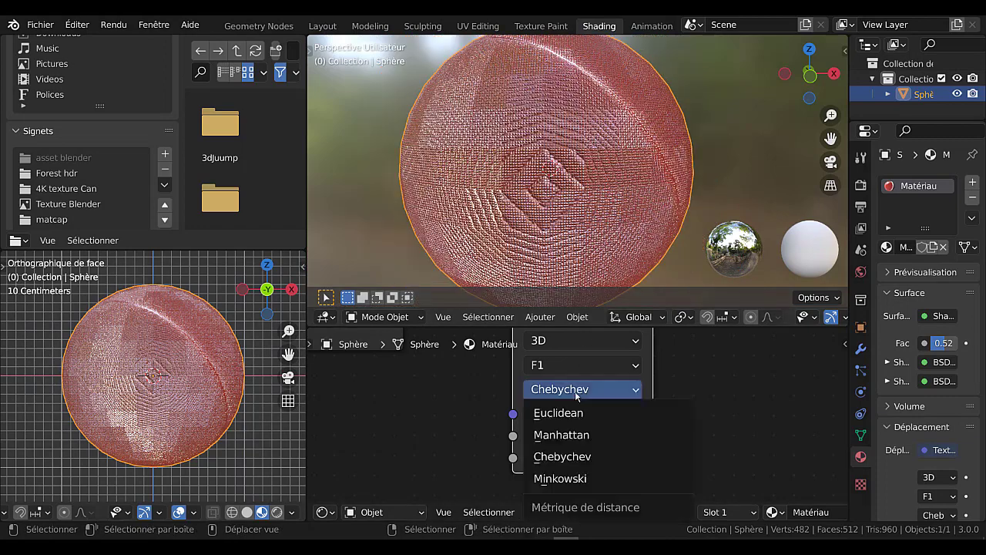
click(562, 478)
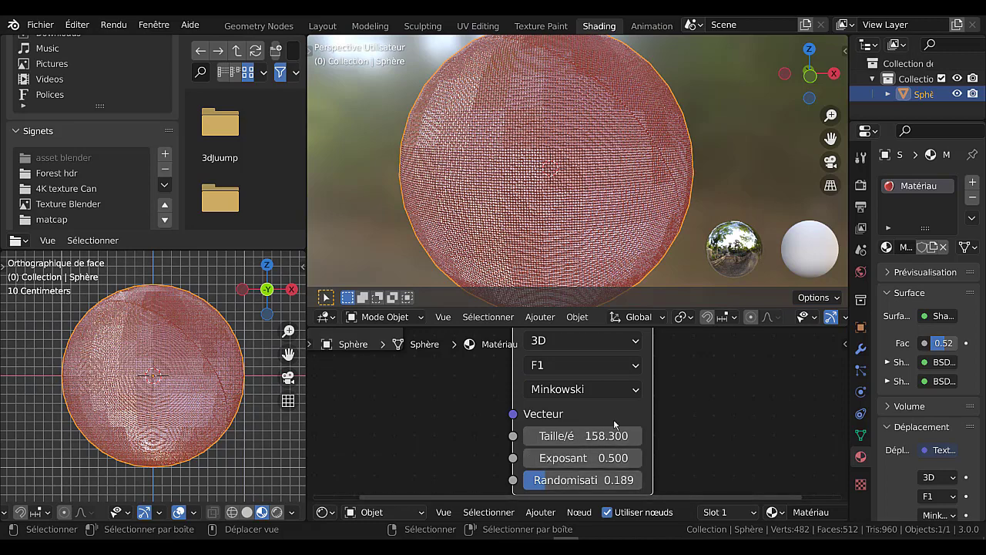
scroll(598, 457, down, 1)
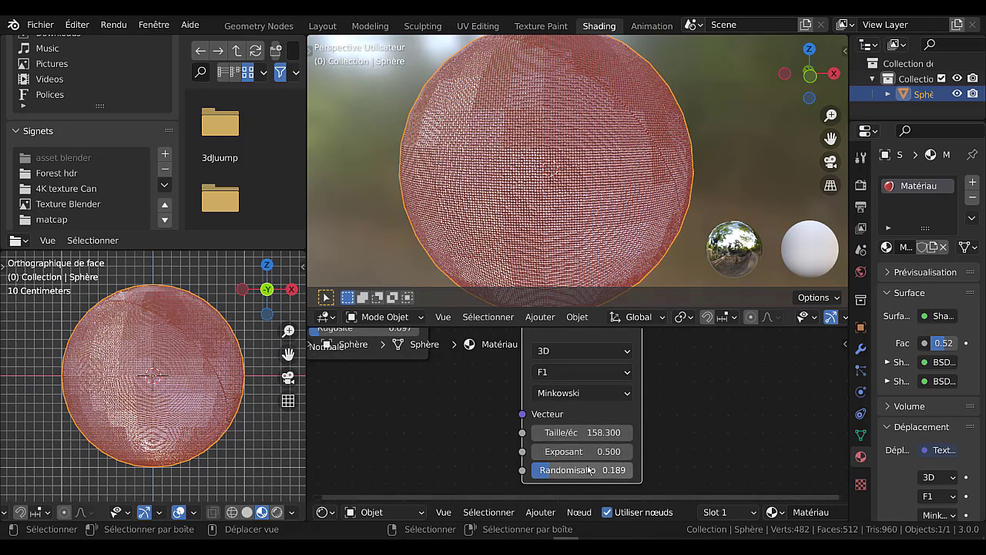
drag(574, 473, 639, 473)
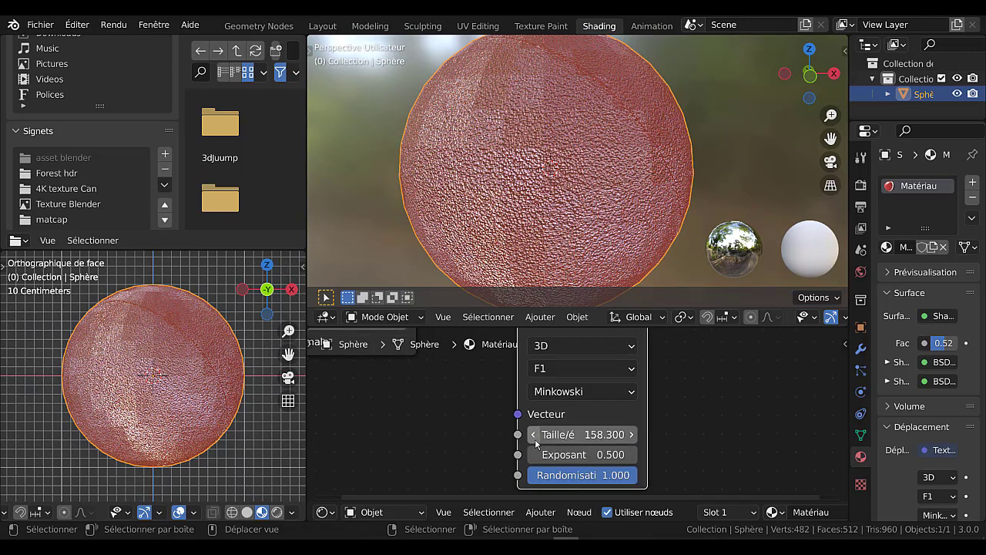
- Set the Fac of the Shader de mélange node to 0.739
scroll(484, 419, down, 2)
middle_drag(485, 418, 472, 497)
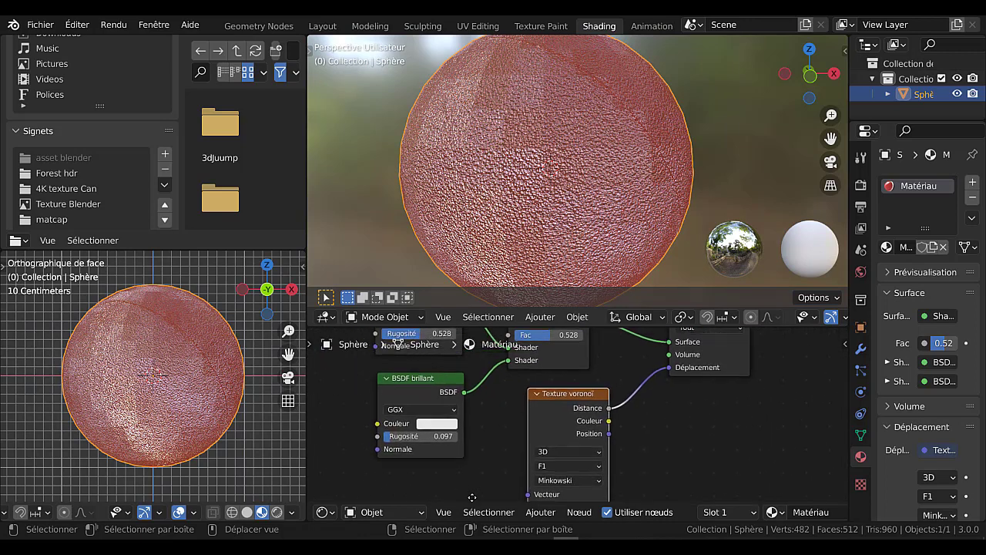
scroll(652, 427, down, 3)
middle_drag(635, 437, 688, 488)
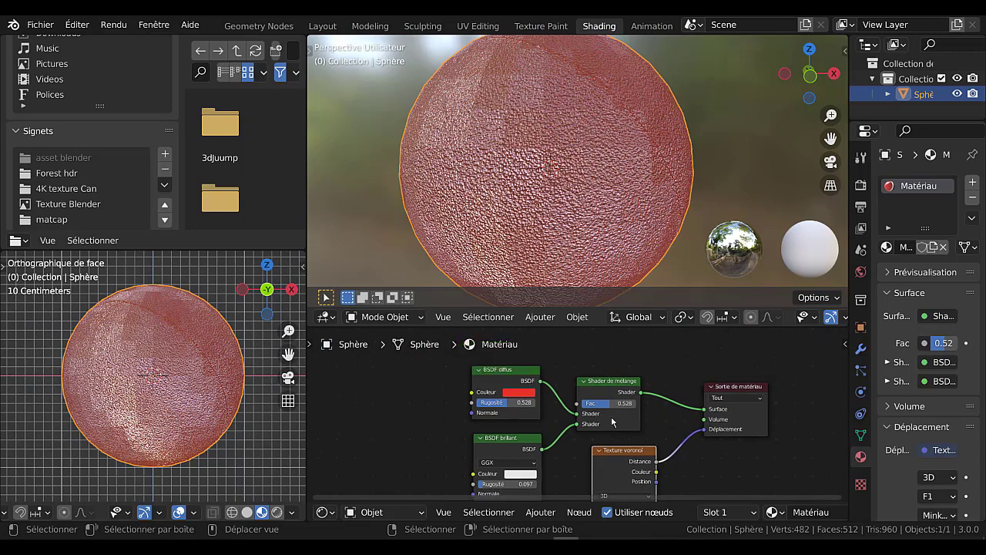
drag(606, 399, 625, 402)
shift+scroll(540, 430, down, 2)
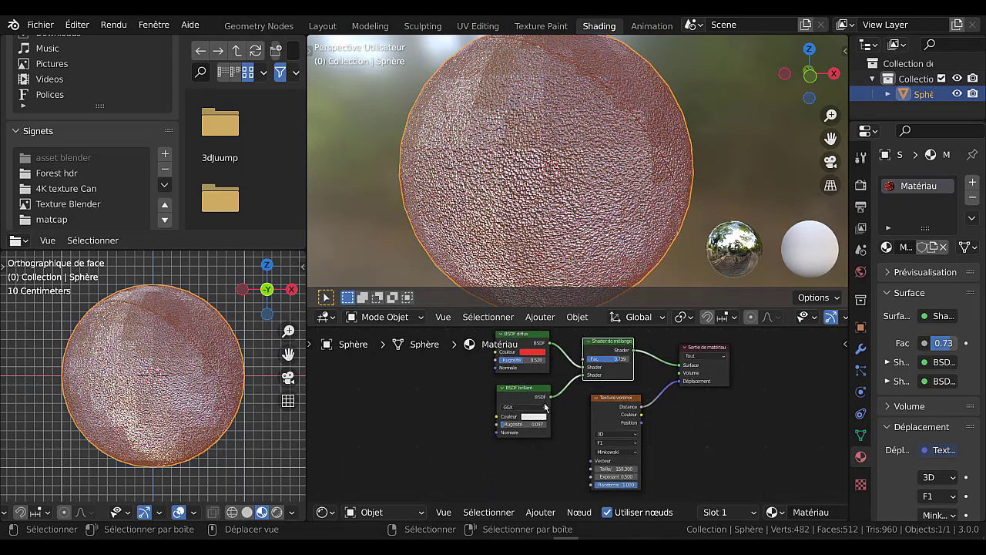
- Set the Rugosité of the BSDF brillant node to 0.949
scroll(509, 438, up, 1)
scroll(509, 438, up, 1)
drag(467, 431, 526, 430)
scroll(598, 454, down, 1)
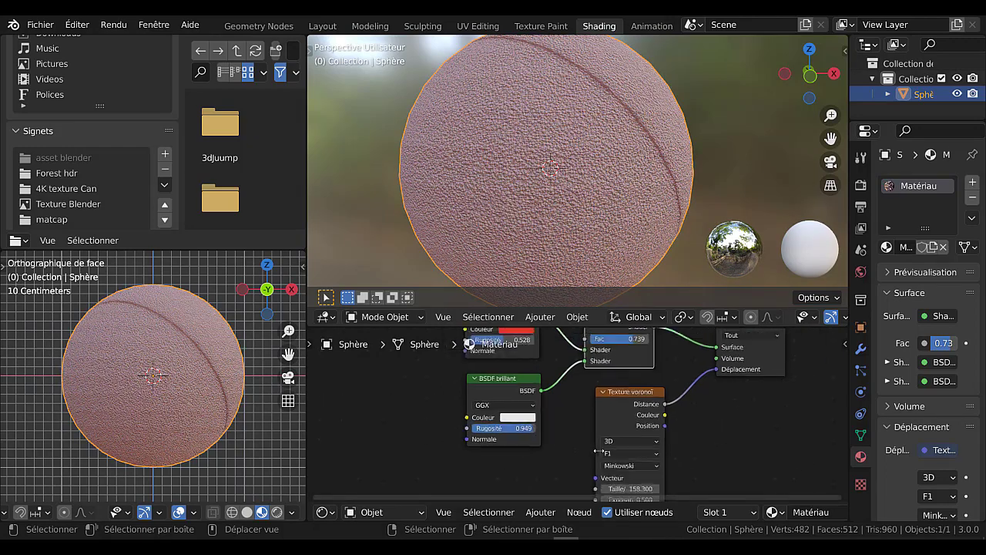
- Set the Texture voronoï distance metric to Euclidean and its scale to 53.900
click(624, 466)
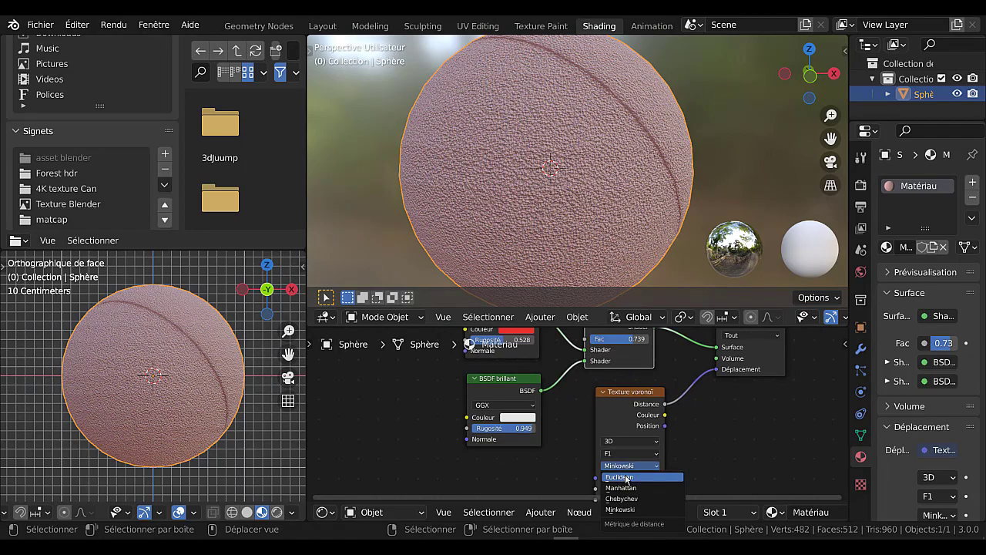
click(626, 477)
scroll(694, 463, down, 1)
middle_drag(694, 462, 690, 427)
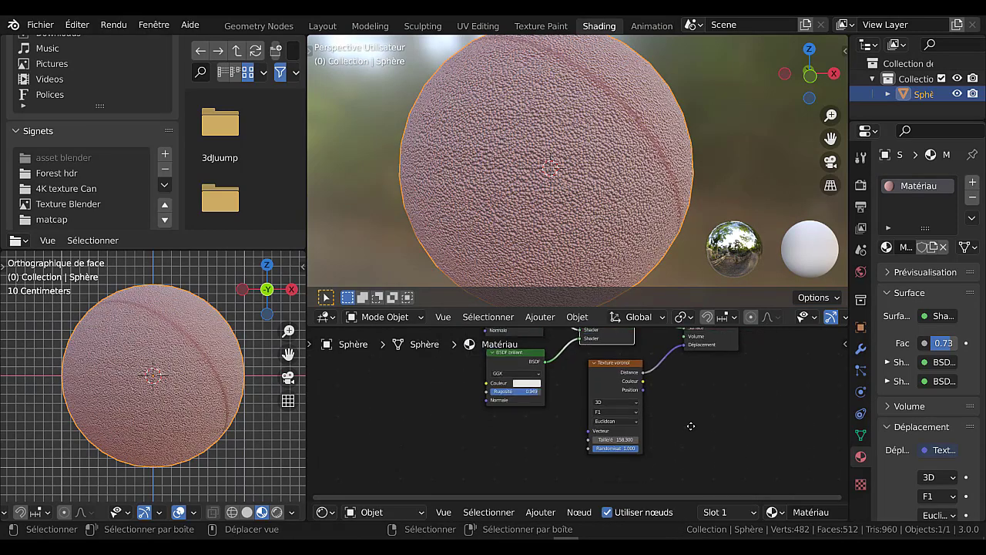
scroll(677, 441, up, 1)
drag(626, 446, 584, 446)
scroll(757, 397, down, 1)
middle_drag(756, 399, 735, 447)
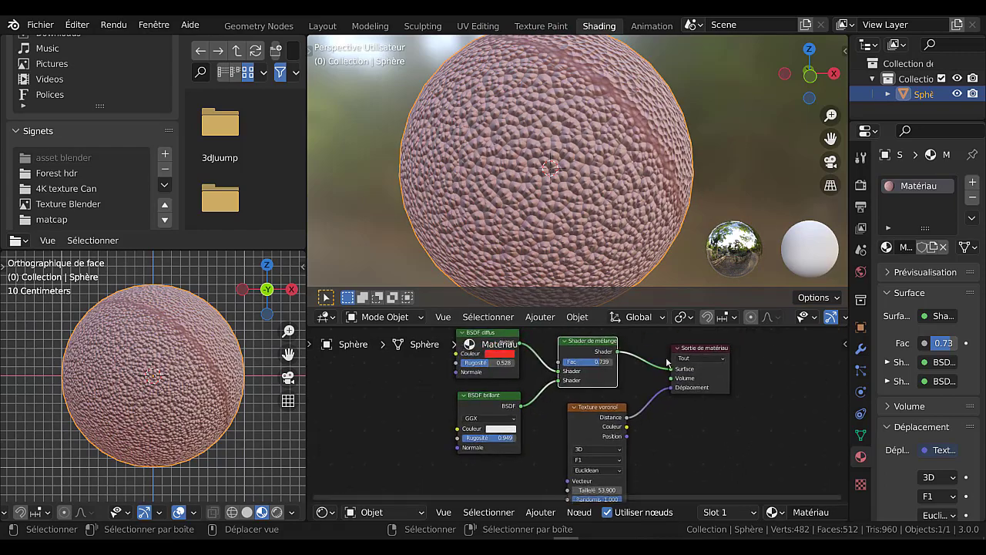
- Change the Couleur of the BSDF diffus node to orange
middle_drag(631, 391, 685, 422)
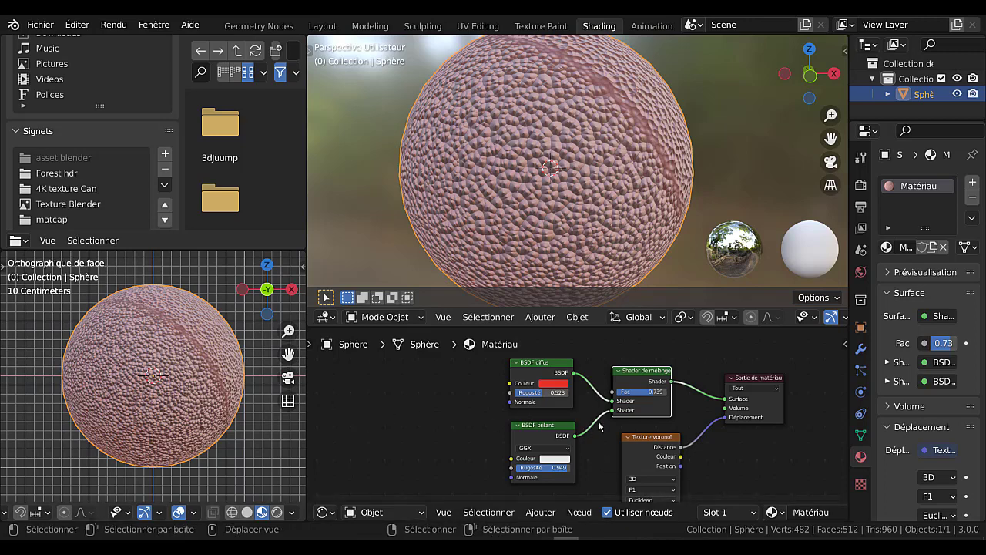
scroll(600, 425, up, 1)
click(550, 378)
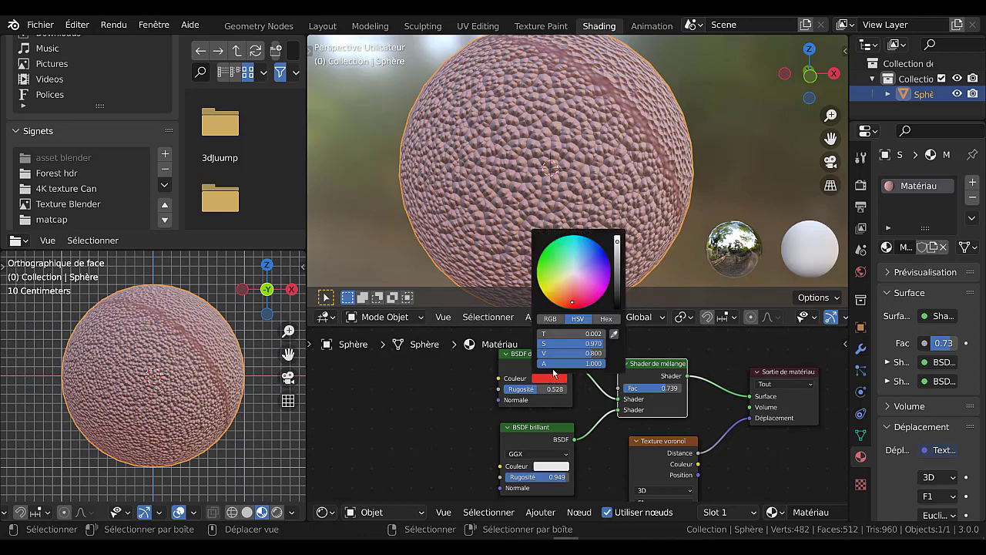
click(553, 288)
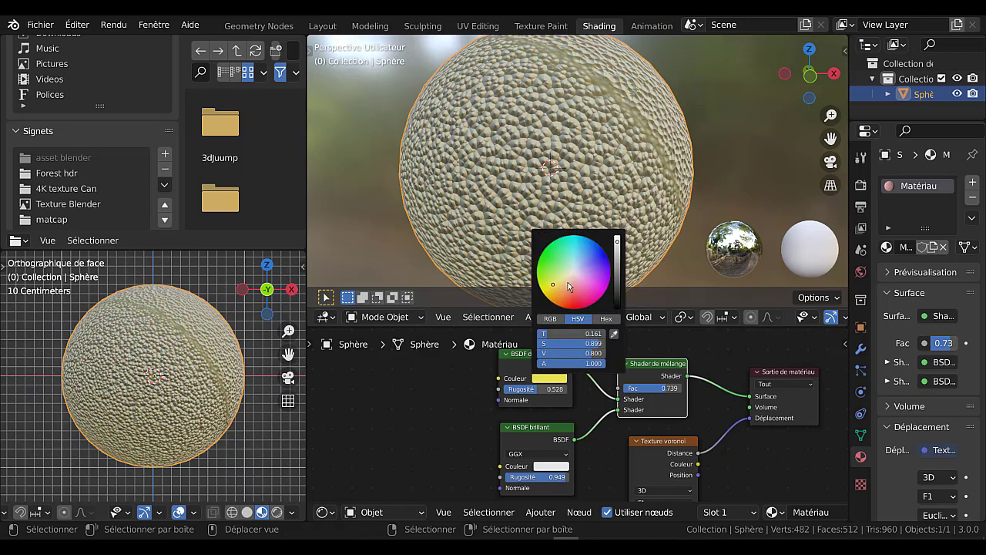
click(571, 288)
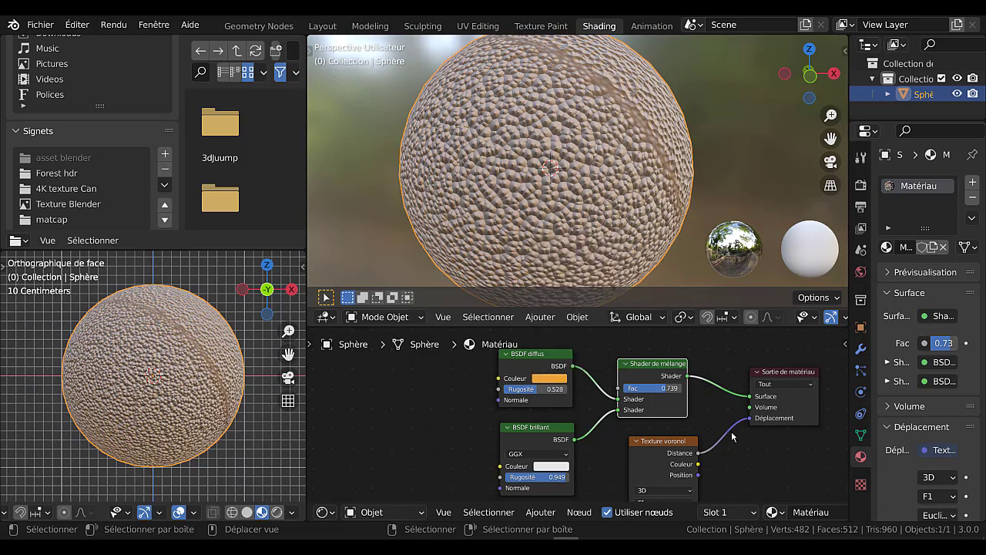
- Change the Couleur of the BSDF brillant node to a saturated yellow-orange
scroll(611, 462, down, 2)
middle_drag(612, 450, 628, 429)
scroll(588, 462, up, 2)
scroll(578, 458, up, 1)
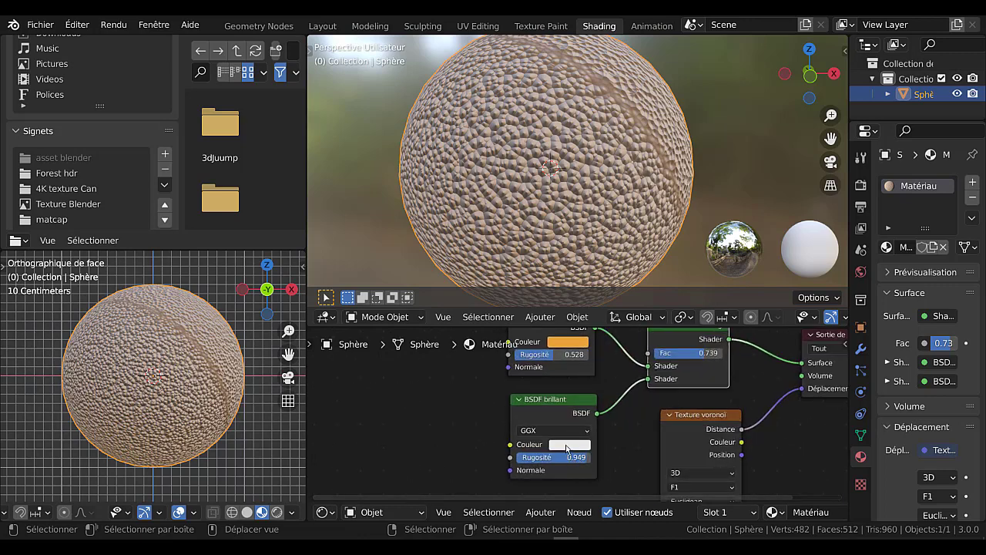
click(570, 445)
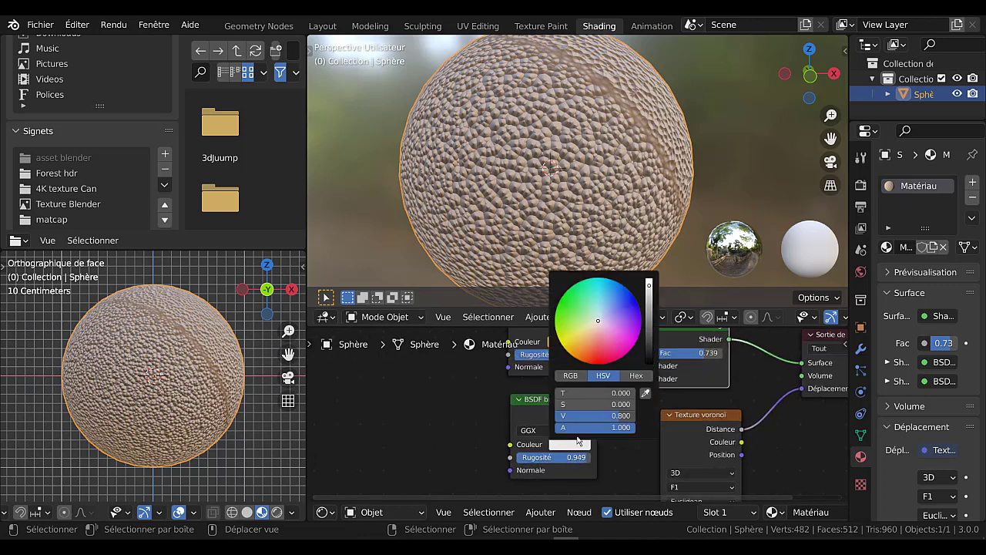
click(581, 348)
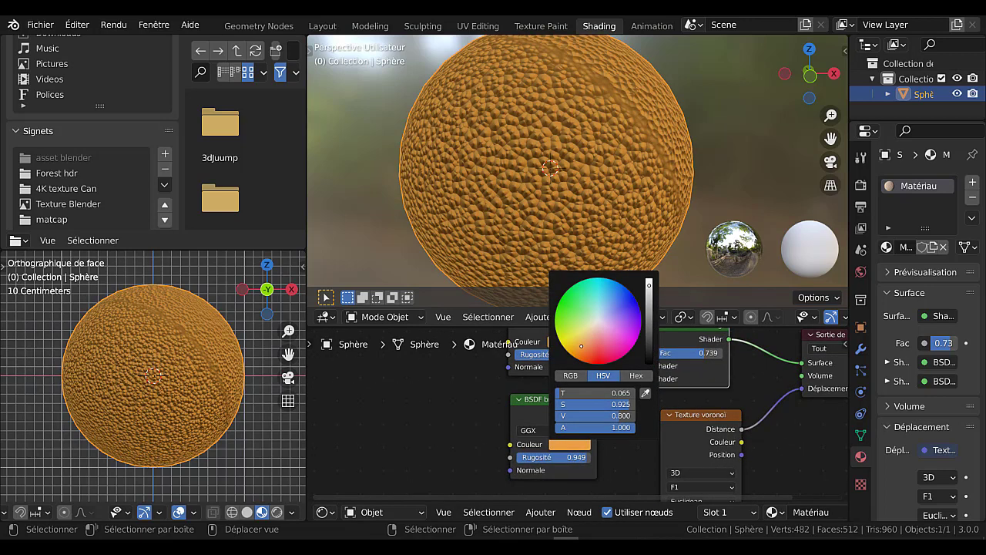
click(583, 336)
mouse_move(649, 303)
mouse_down()
mouse_move(650, 312)
mouse_move(649, 285)
mouse_up()
click(574, 348)
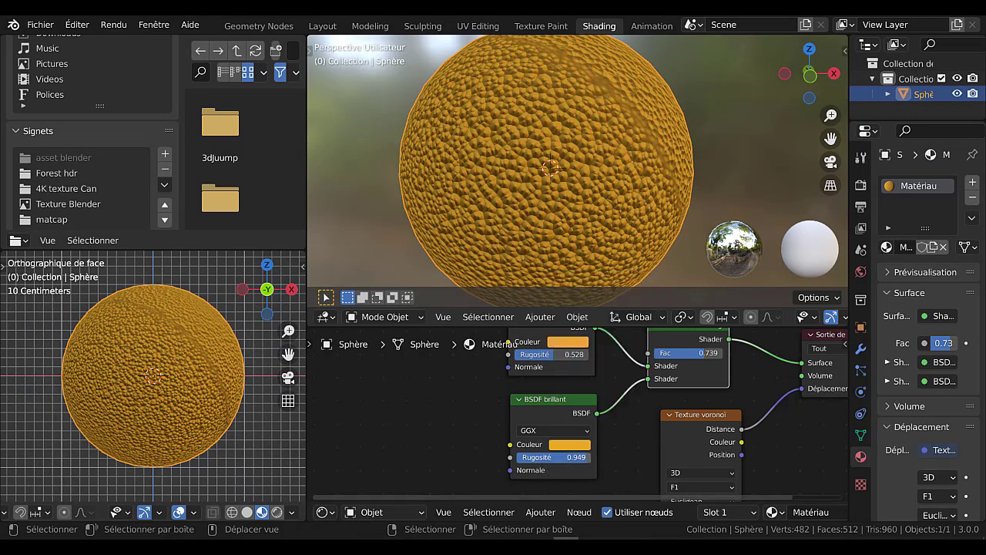
- Set the Rugosité of the BSDF brillant node to 0.569 and the Fac of the Shader de mélange node to 0.000
drag(587, 458, 560, 457)
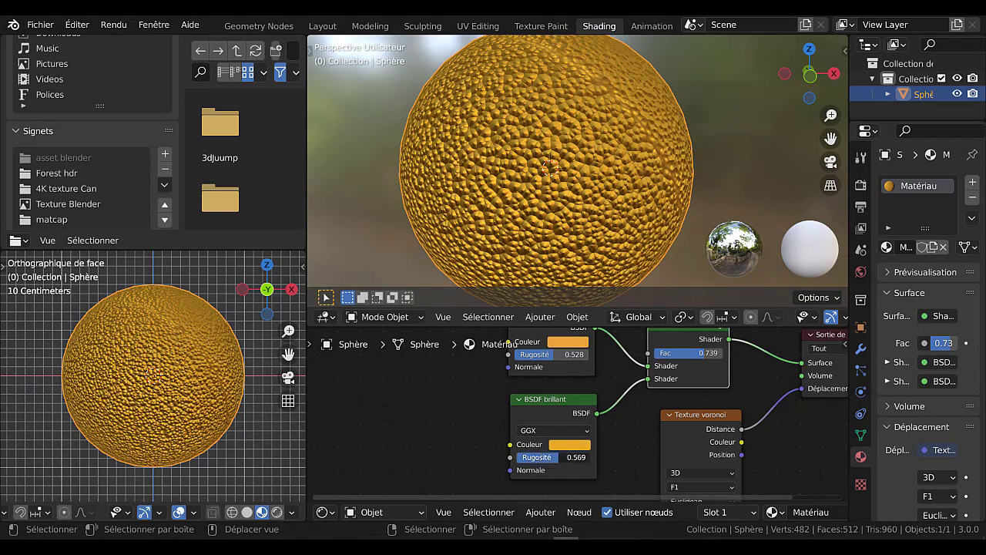
scroll(629, 465, down, 3)
middle_drag(629, 464, 579, 501)
drag(633, 402, 583, 402)
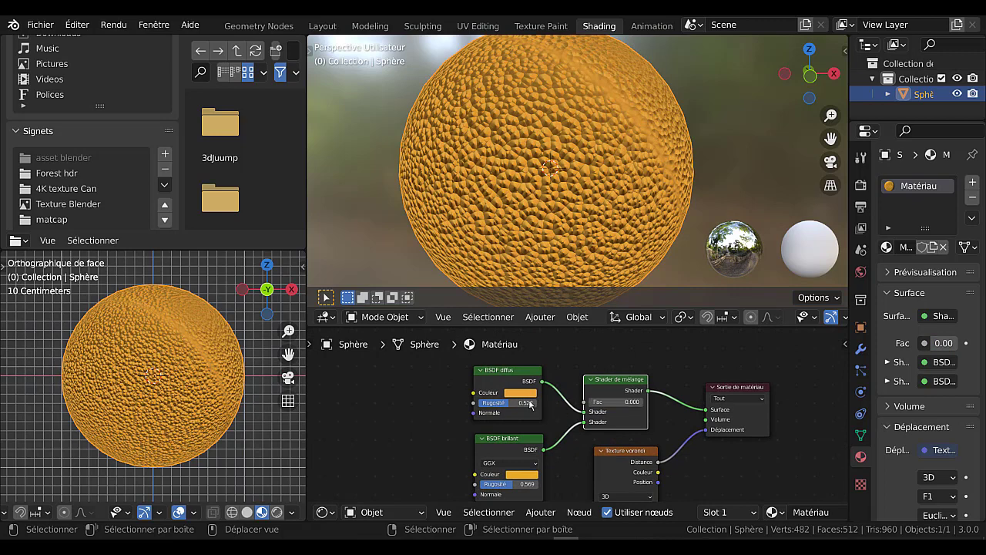
- Change the Couleur of the BSDF diffus node to a pale yellow
click(520, 395)
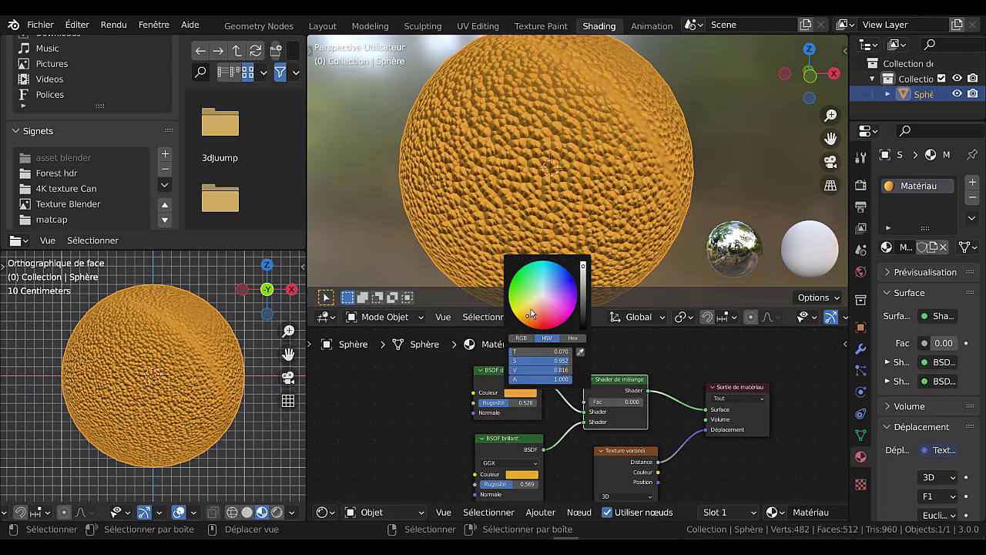
drag(530, 311, 533, 303)
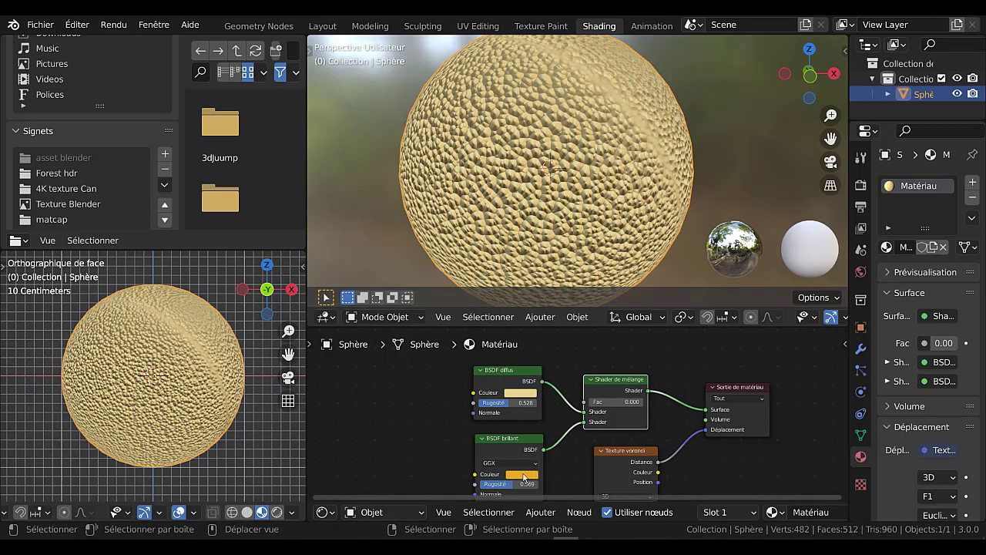
middle_drag(718, 457, 719, 390)
scroll(693, 430, up, 1)
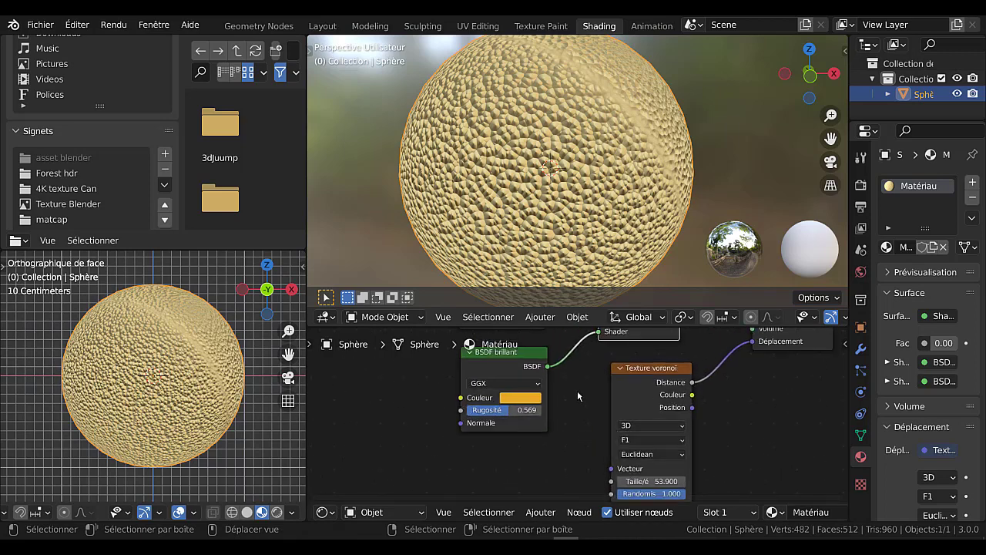
- Set the Rugosité to 0.810 on BSDF diffus and 0.892 on BSDF brillant, and the Shader de mélange Fac to 0.822
middle_drag(577, 391, 583, 485)
mouse_move(626, 383)
mouse_down()
mouse_move(669, 383)
mouse_move(631, 383)
mouse_up()
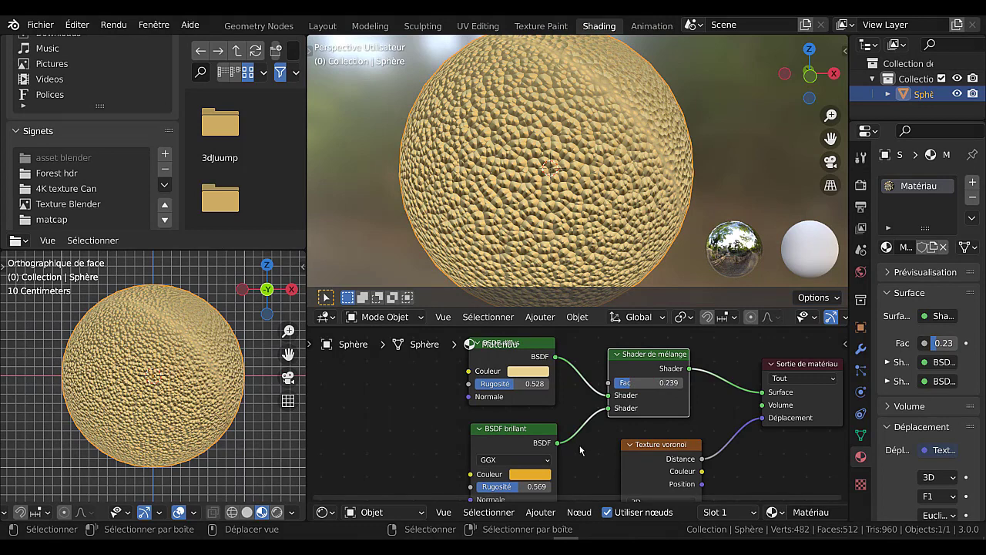
middle_drag(595, 433, 626, 424)
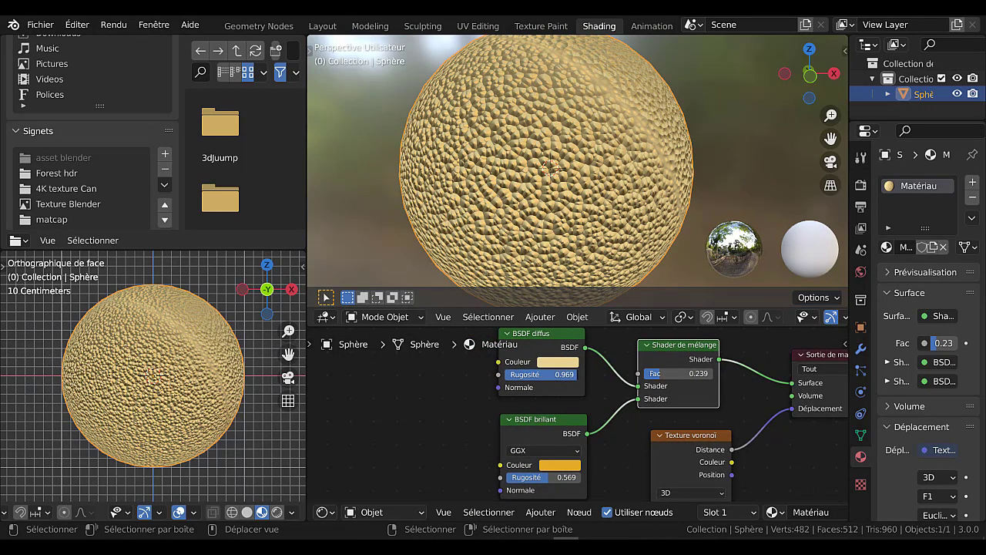
drag(555, 375, 540, 374)
drag(539, 478, 535, 477)
drag(658, 374, 697, 374)
drag(580, 477, 601, 477)
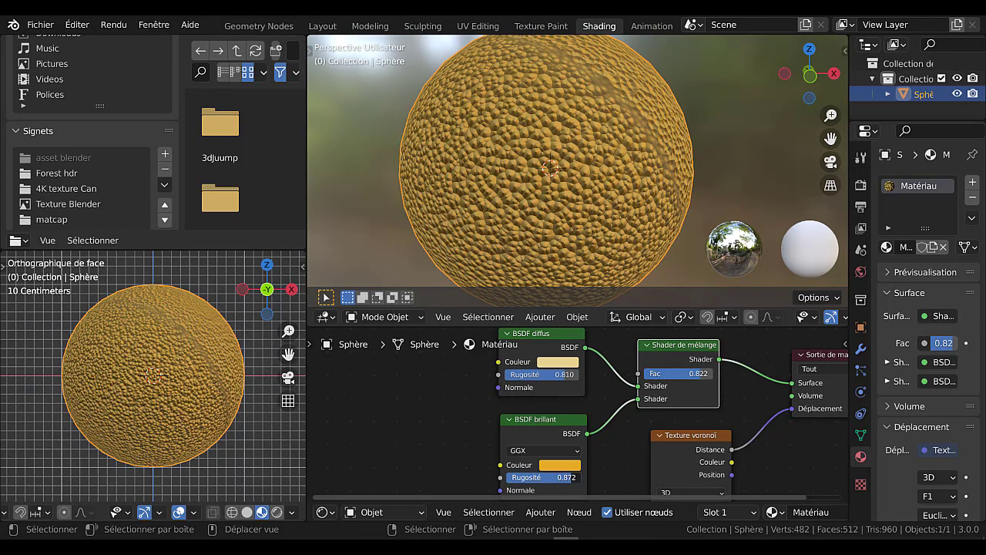
- Change the Couleur of the BSDF brillant node to a light orange
click(560, 465)
click(570, 360)
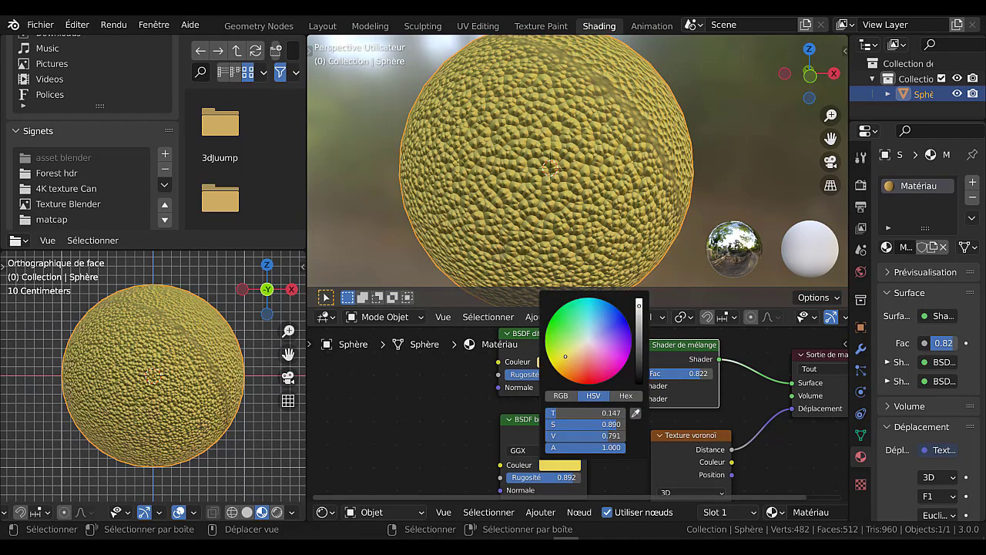
click(574, 367)
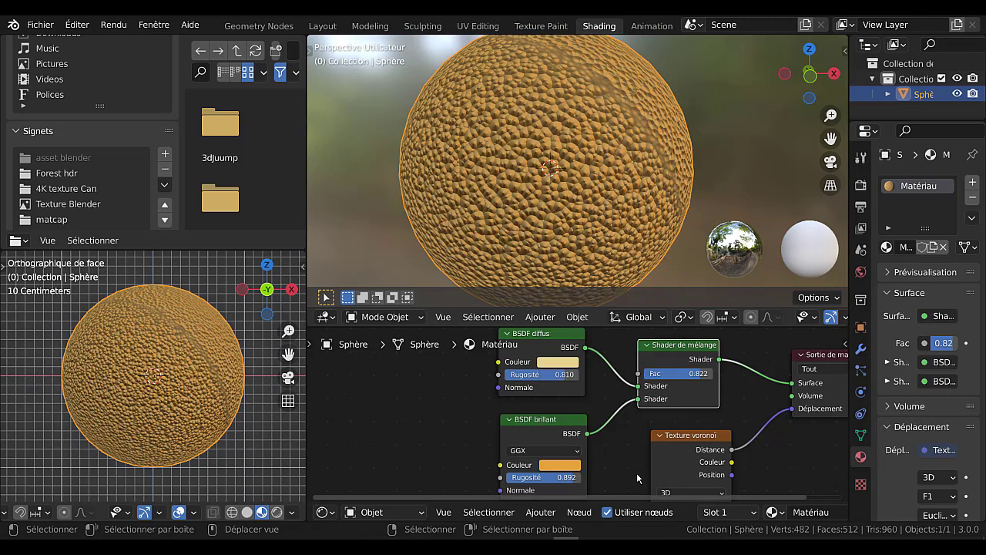
- Move the Texture voronoï node directly under Shader de mélange and bring the Sortie de matériau node closer to them
scroll(636, 471, down, 2)
middle_drag(619, 462, 579, 477)
scroll(722, 466, down, 1)
scroll(724, 467, down, 2)
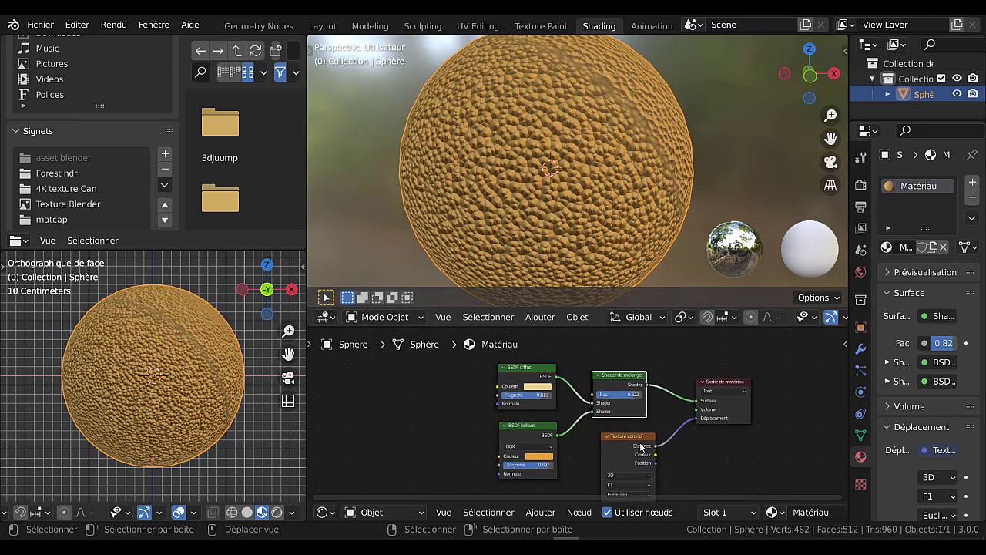
drag(636, 441, 630, 432)
drag(721, 389, 692, 398)
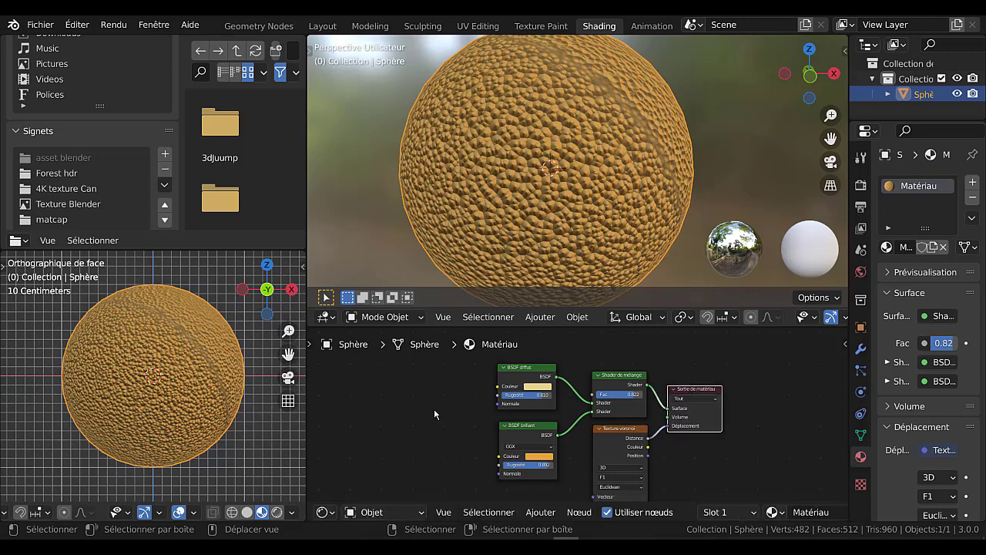
scroll(704, 465, down, 2)
middle_drag(704, 465, 713, 451)
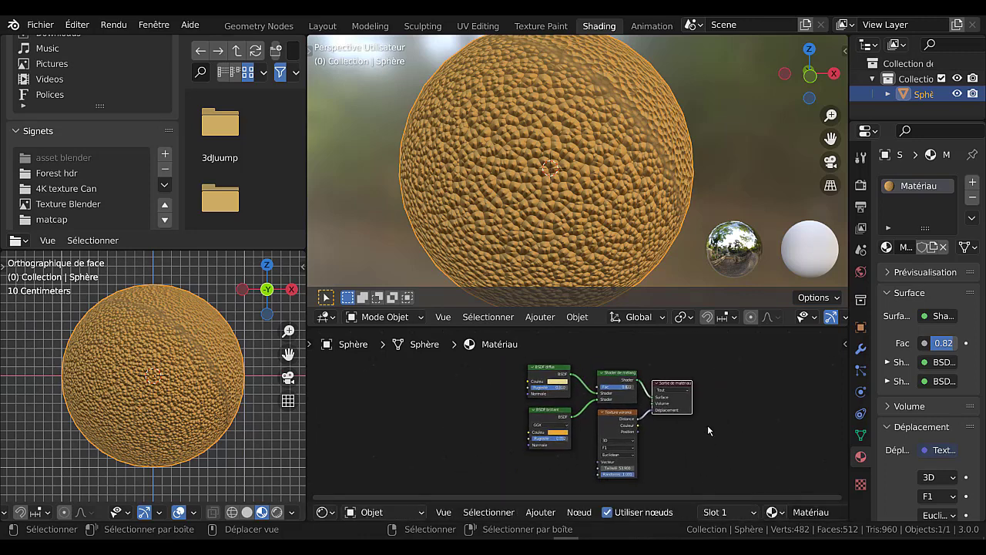
- Enlarge the node editor area, align the two BSDF nodes vertically and raise Sortie de matériau level with Shader de mélange
drag(662, 327, 662, 237)
scroll(483, 386, up, 2)
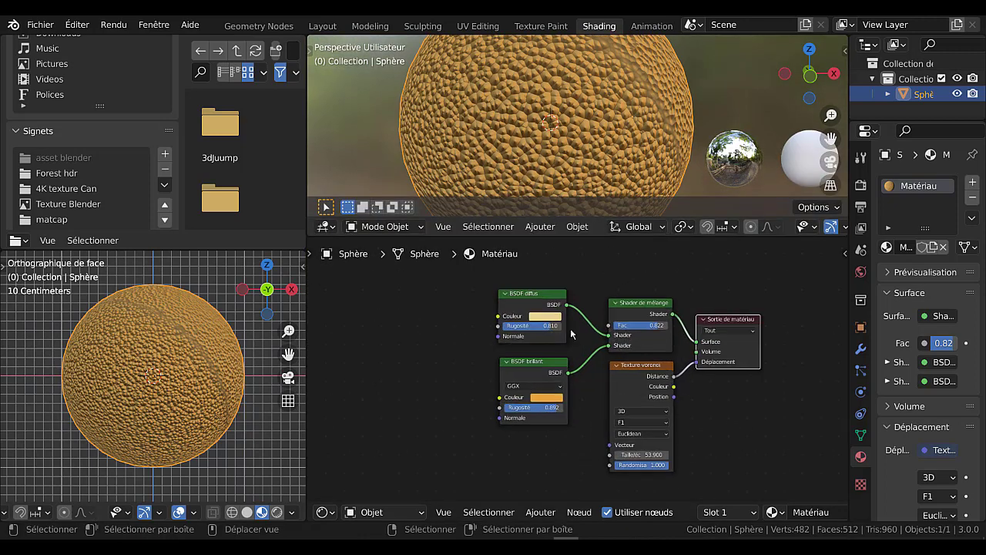
drag(561, 299, 561, 299)
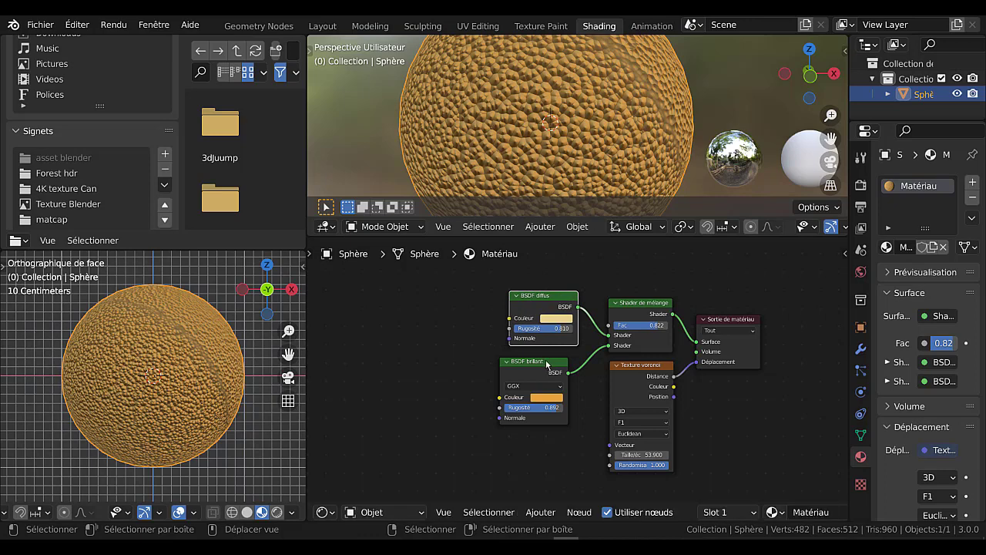
drag(548, 362, 558, 361)
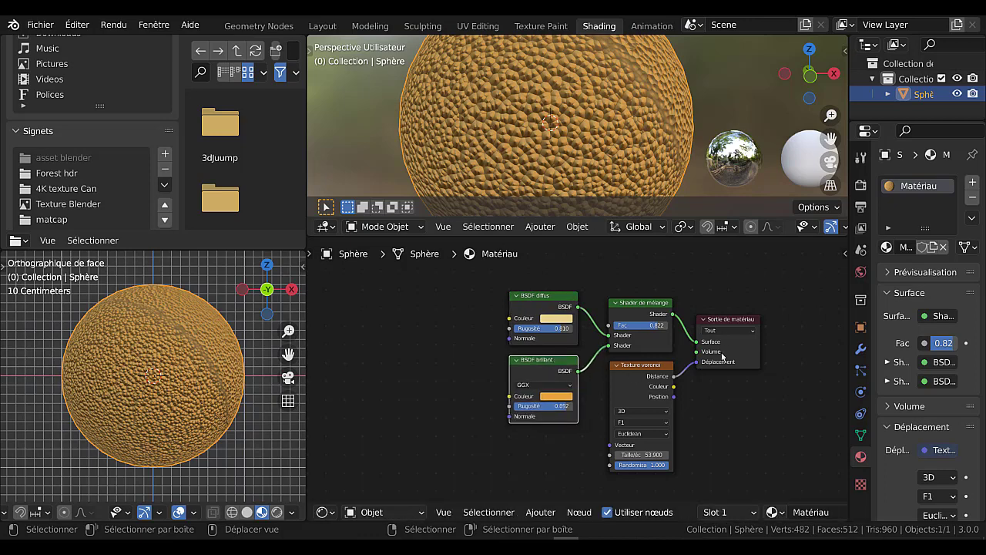
drag(723, 356, 719, 344)
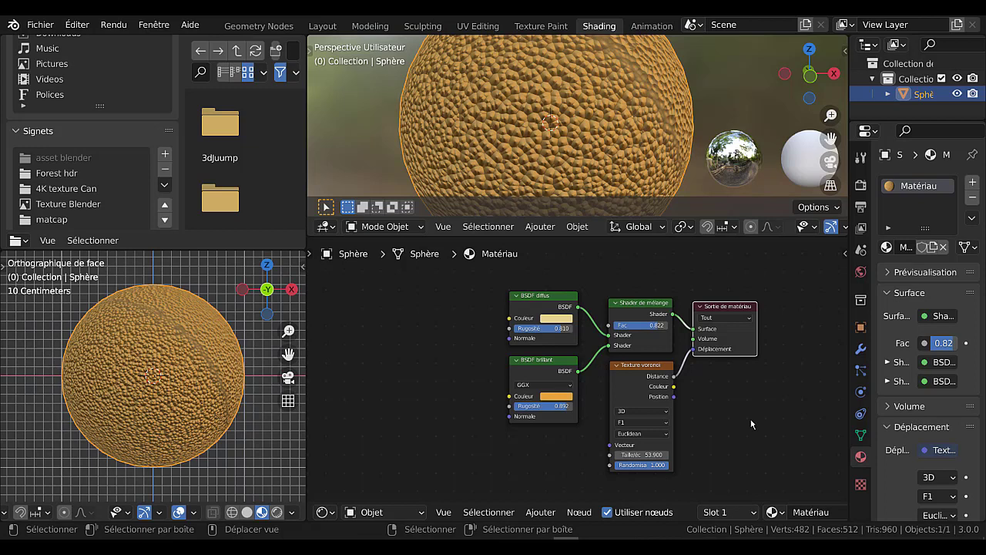
- Shift both BSDF nodes and Shader de mélange away from the output, and place Texture voronoï directly under Sortie de matériau
click(540, 512)
drag(521, 293, 419, 293)
drag(520, 361, 420, 359)
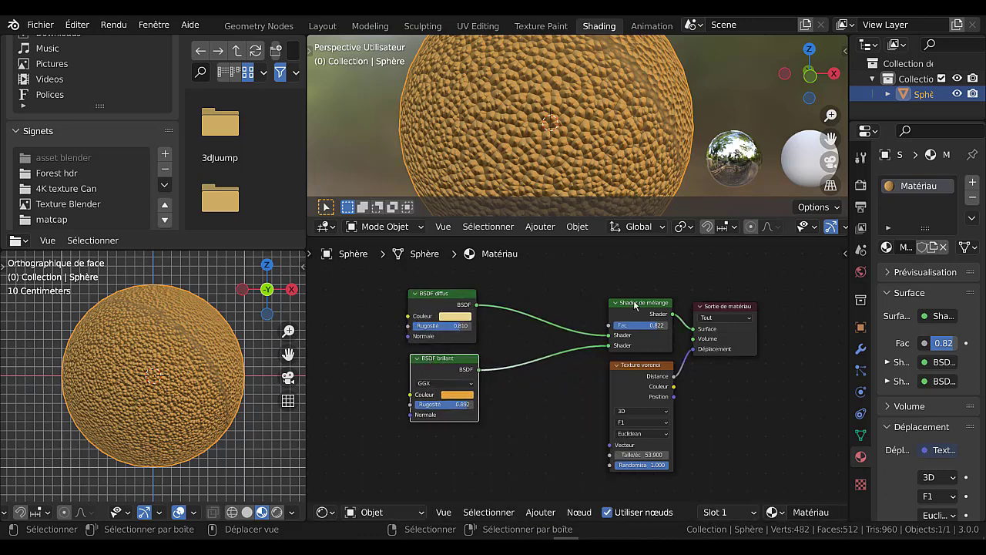
drag(626, 302, 534, 296)
drag(634, 372, 716, 374)
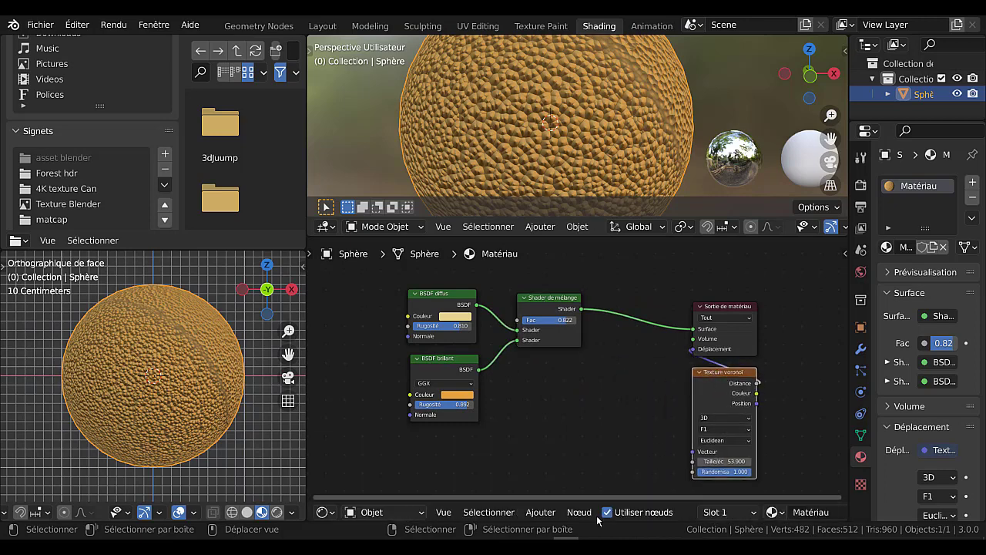
- Add a Coordonnées de texture node beside Texture voronoï and connect its UV output to the Vecteur input
click(544, 513)
mouse_move(553, 470)
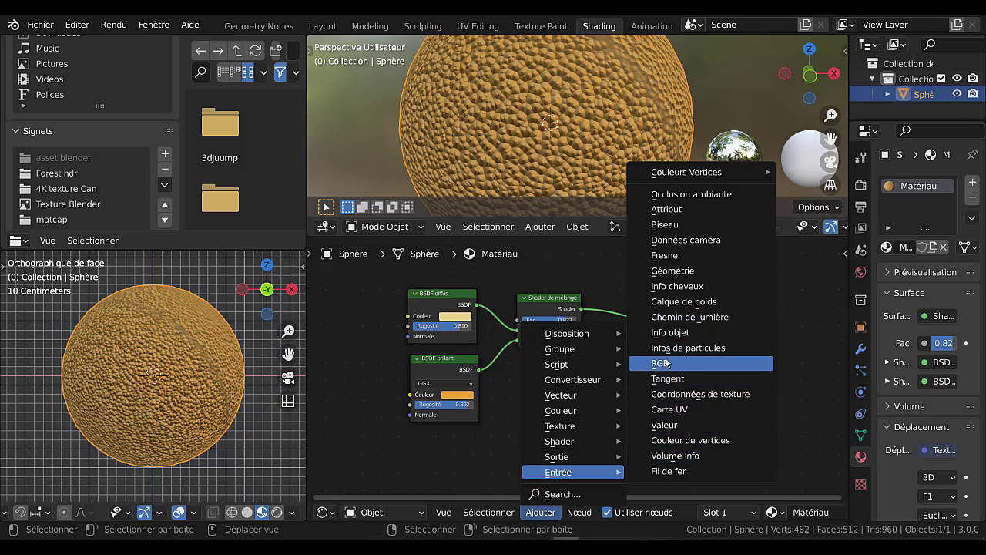
click(679, 398)
click(593, 381)
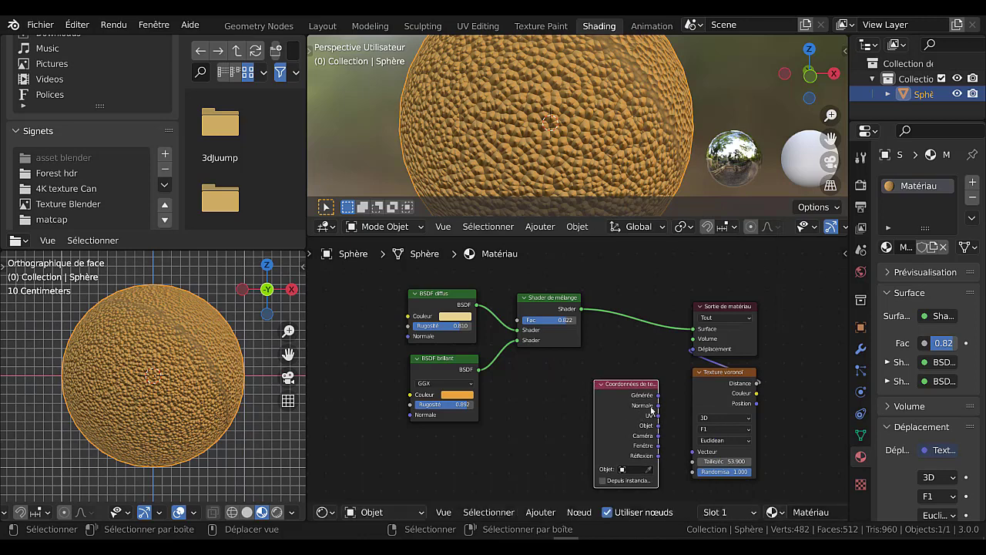
drag(658, 415, 692, 452)
drag(629, 391, 648, 389)
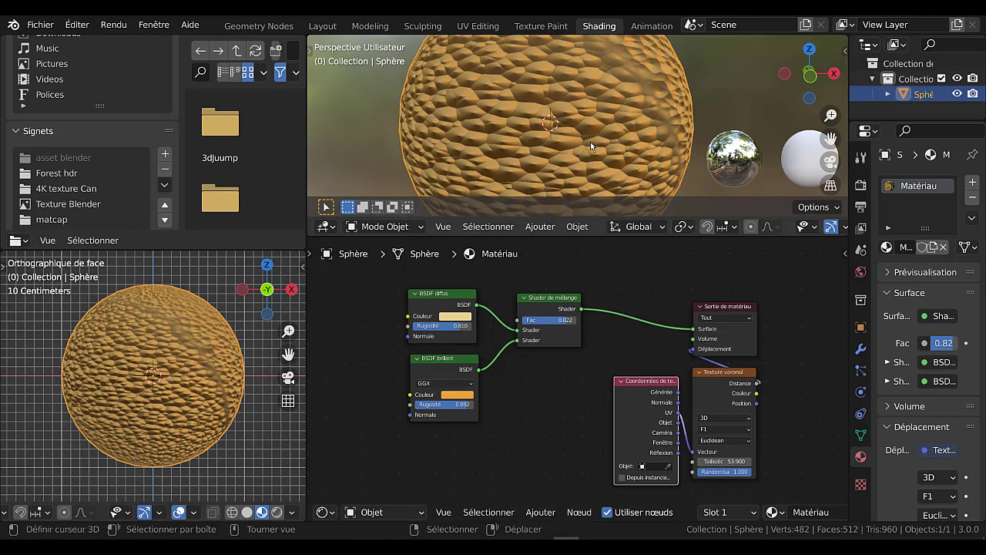
- Enlarge the 3D viewport slightly, then set the Texture voronoï scale to 33.500 and its randomness to 0.350
drag(598, 236, 597, 266)
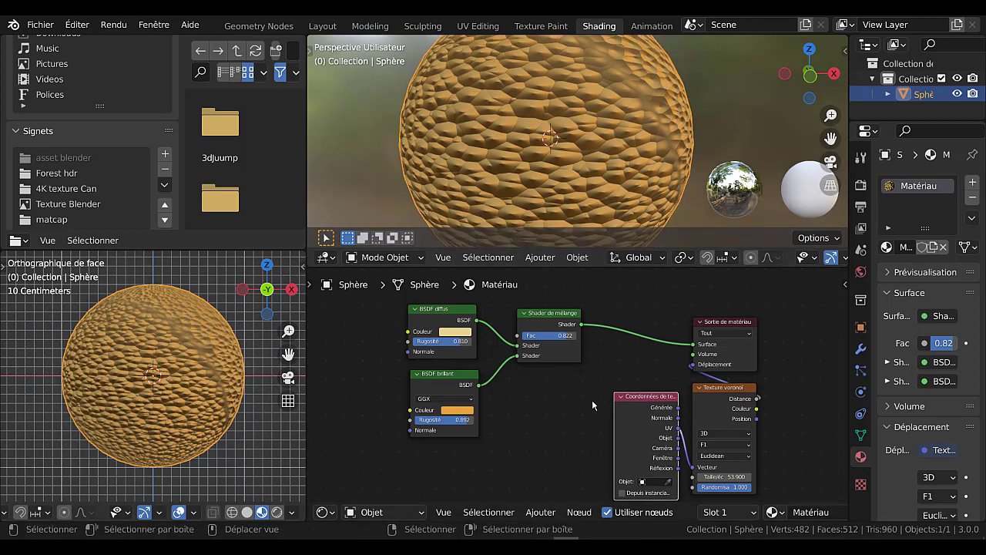
scroll(555, 375, down, 1)
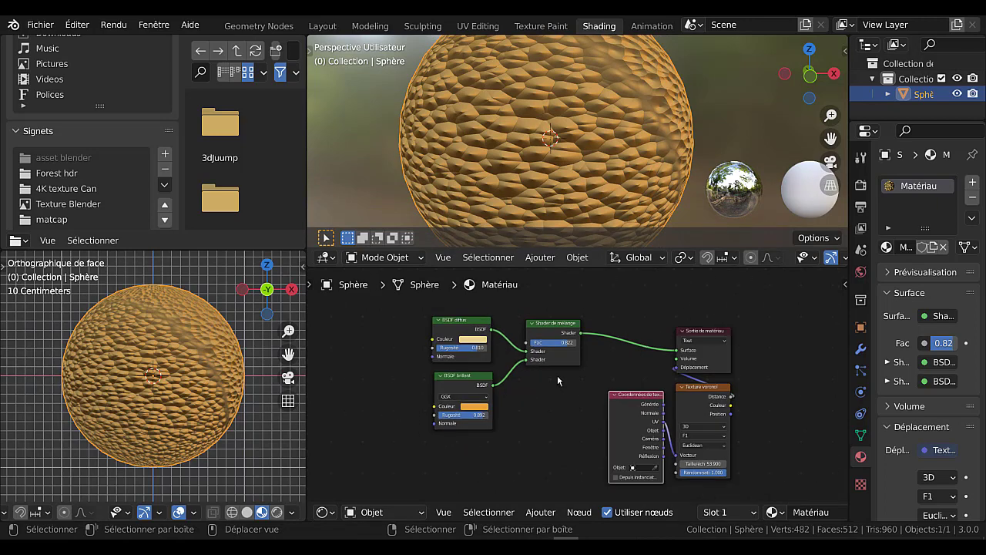
middle_drag(580, 419, 481, 385)
scroll(592, 392, up, 6)
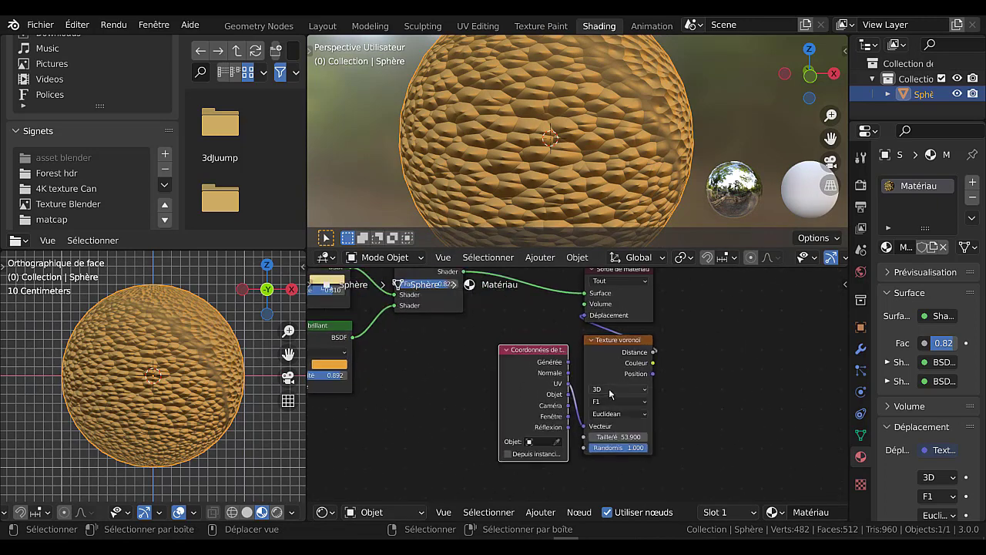
drag(632, 450, 618, 467)
middle_drag(223, 393, 265, 440)
- Switch the sphere to Mode Edit and unwrap all its faces with Projection sphérique
scroll(696, 508, down, 5)
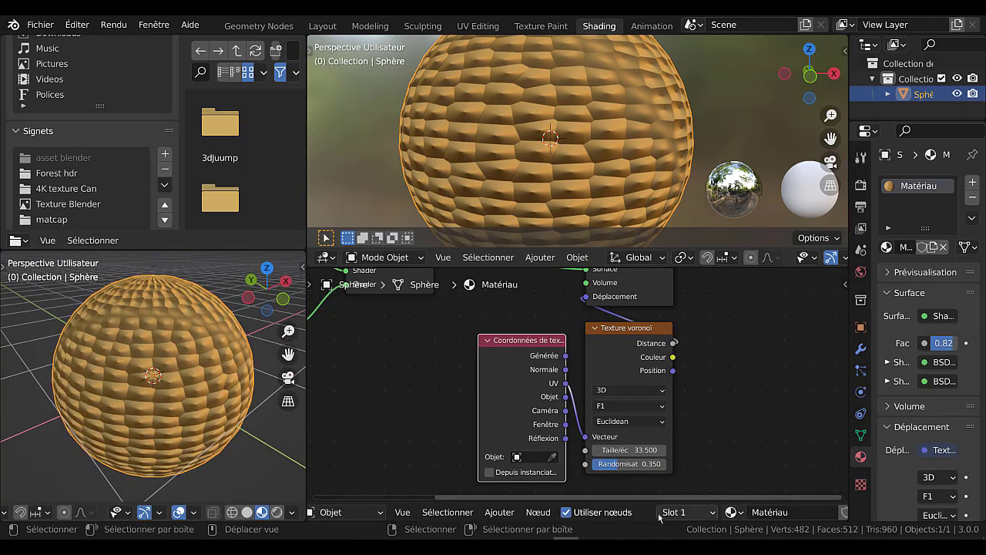
scroll(660, 516, down, 1)
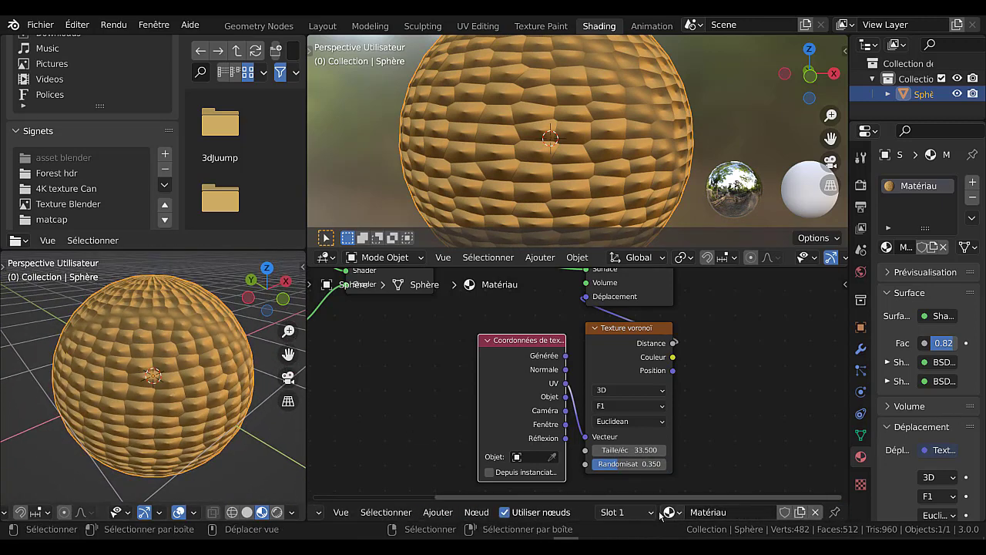
scroll(652, 242, down, 2)
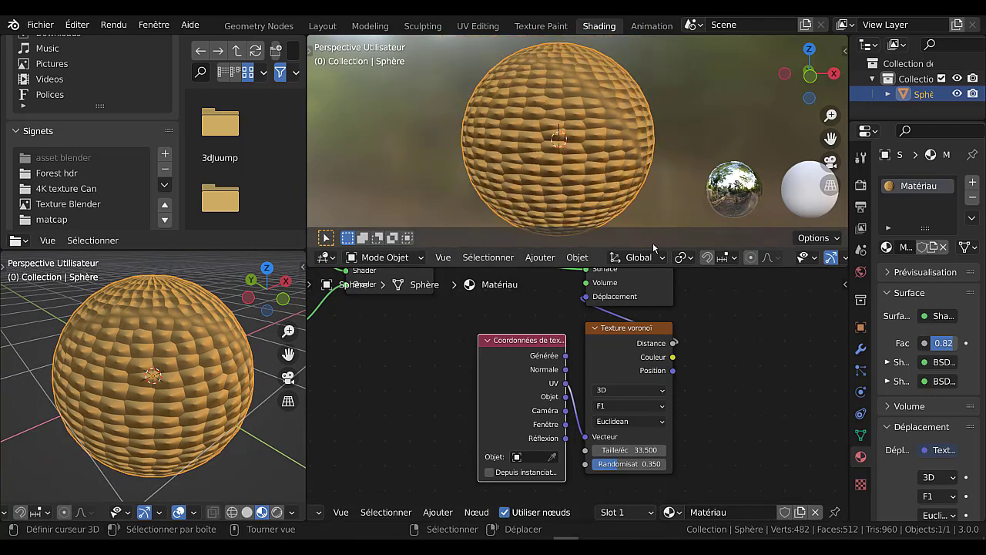
click(577, 258)
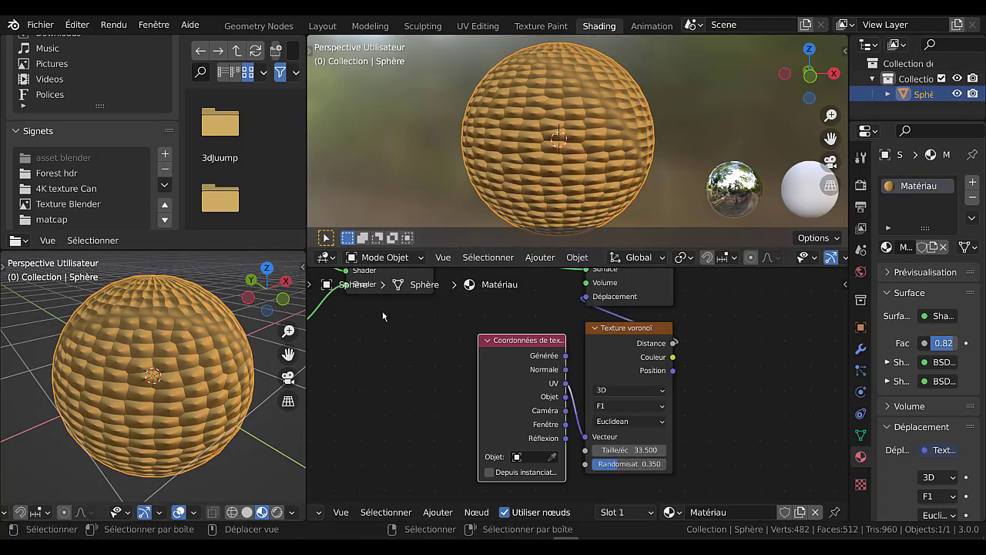
click(373, 259)
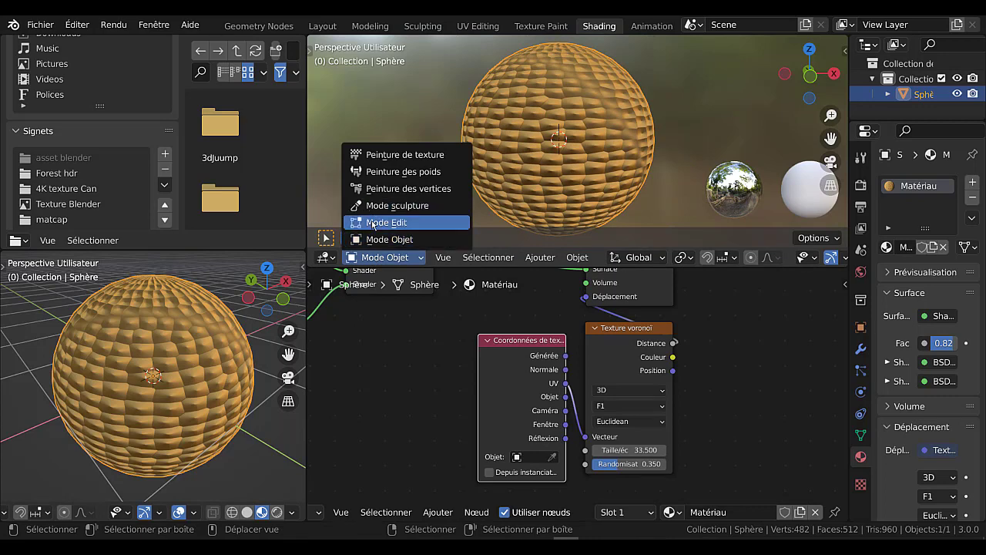
click(378, 223)
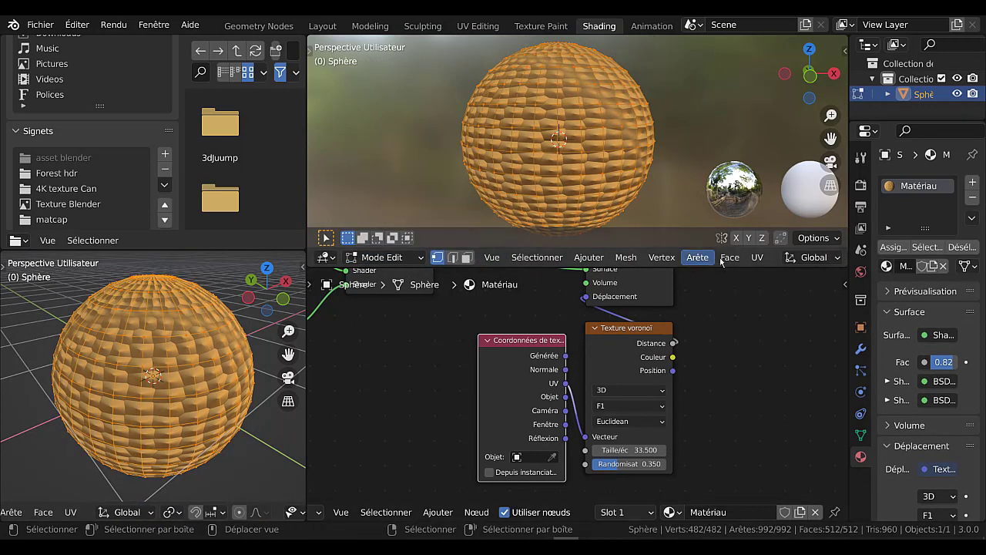
click(758, 258)
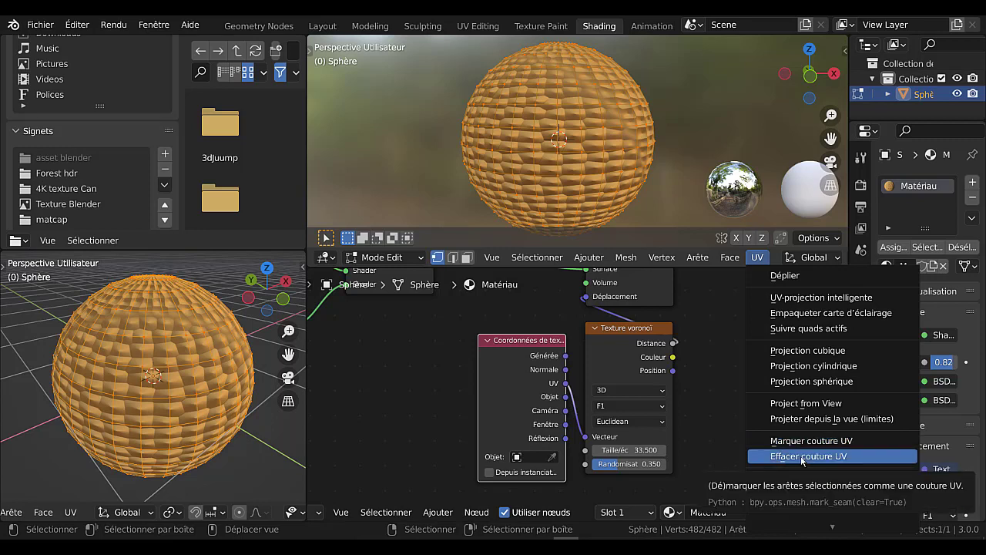
click(810, 381)
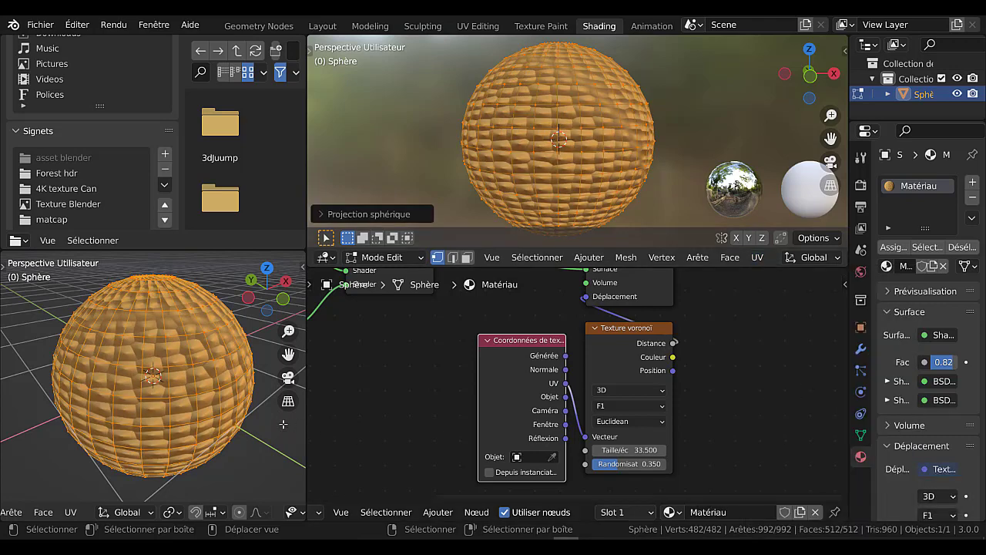
middle_drag(279, 424, 231, 433)
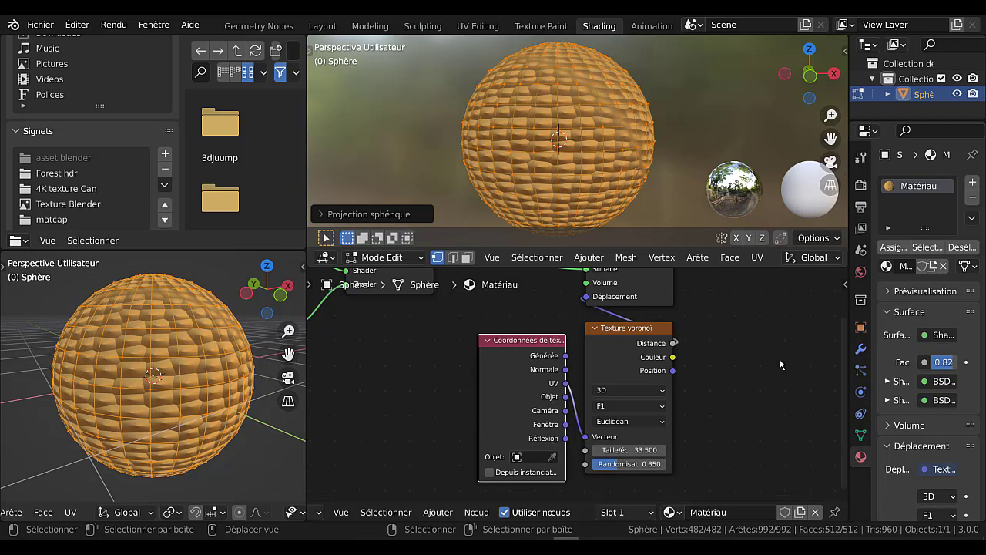
click(755, 259)
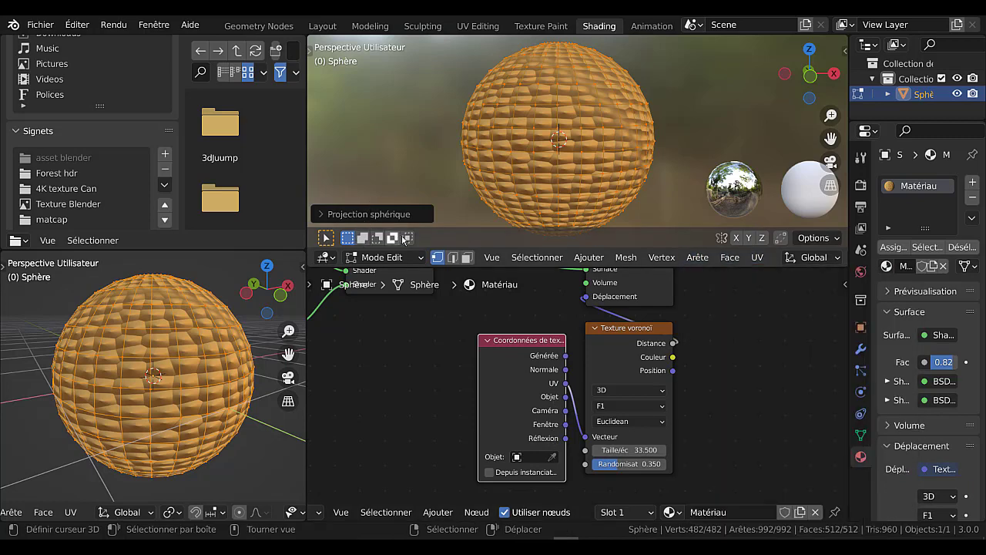
- Unwrap all the sphere's faces with Projection cubique and examine the relief from another angle
click(758, 258)
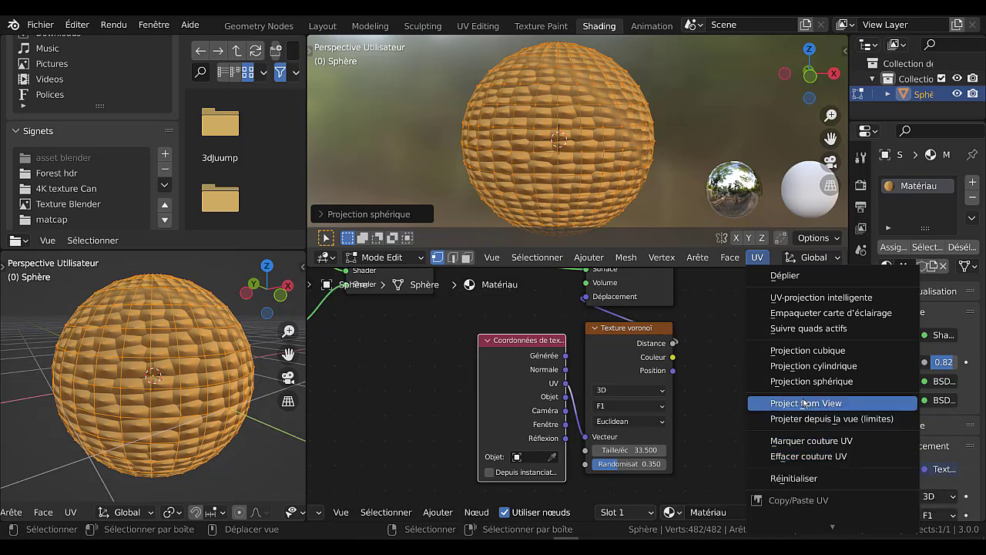
click(810, 350)
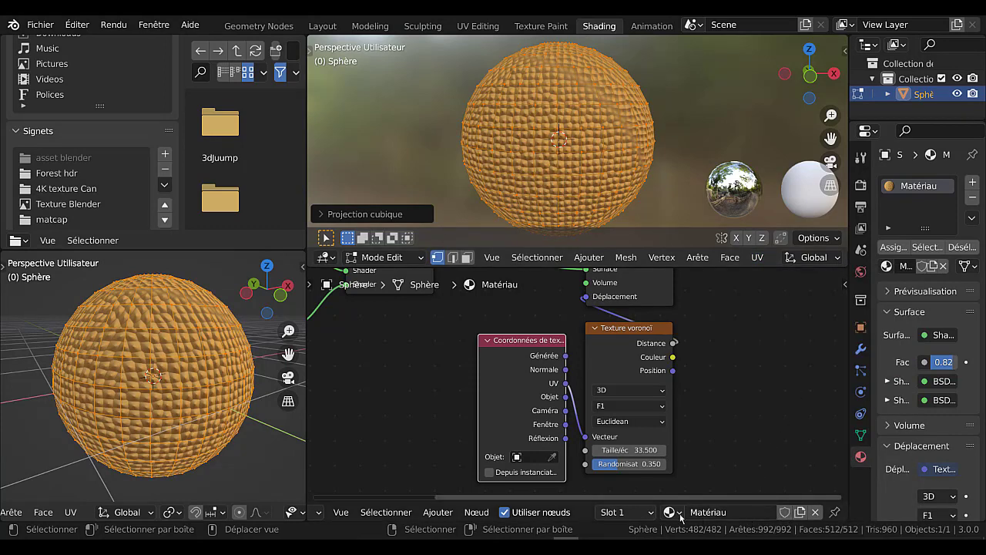
click(757, 258)
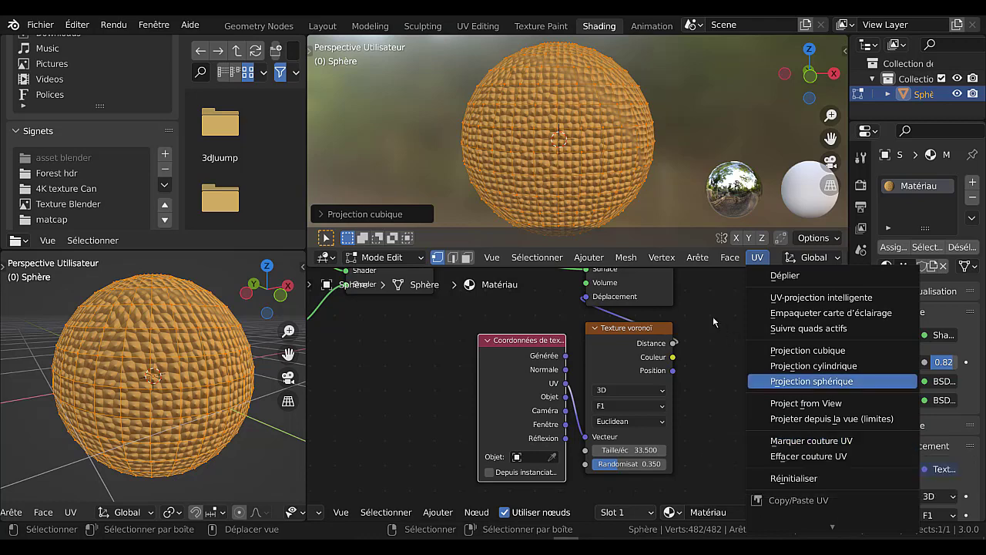
middle_drag(665, 131, 560, 112)
scroll(592, 121, up, 4)
scroll(565, 156, down, 3)
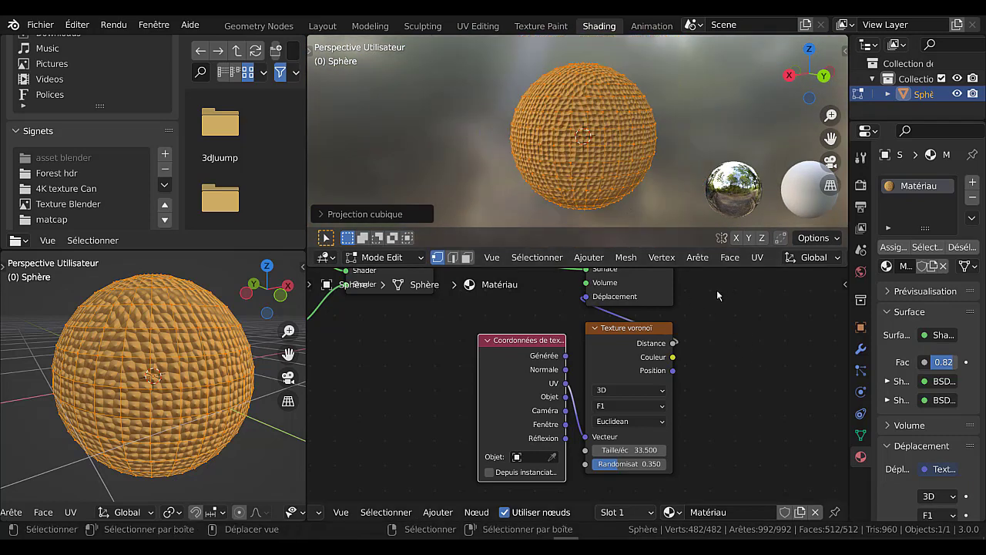
- Move Texture voronoï and Coordonnées de texture lower, leaving more space beneath Sortie de matériau
scroll(717, 295, down, 4)
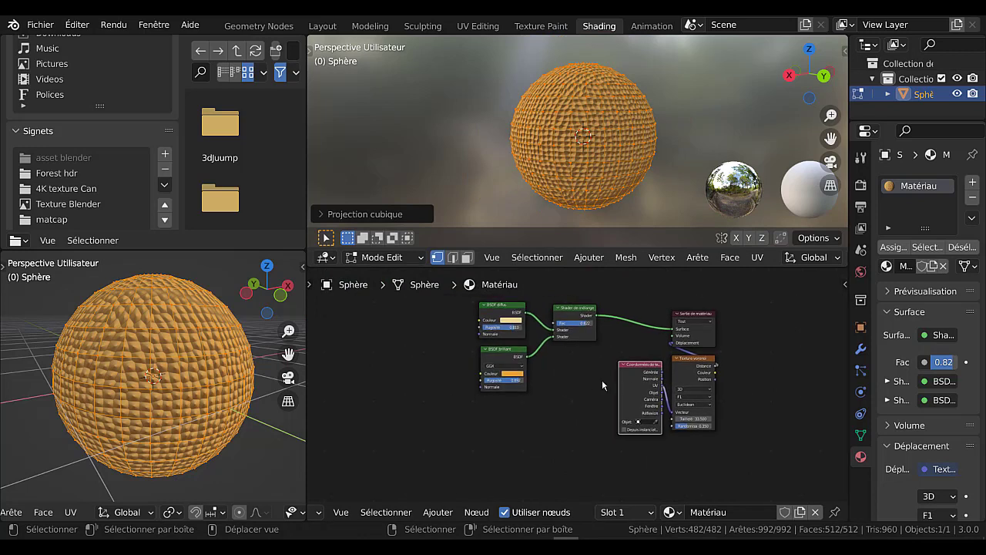
drag(627, 373, 560, 370)
mouse_move(690, 365)
mouse_down()
mouse_move(655, 376)
mouse_move(630, 366)
mouse_move(693, 380)
mouse_up()
drag(572, 362, 645, 385)
scroll(581, 359, up, 1)
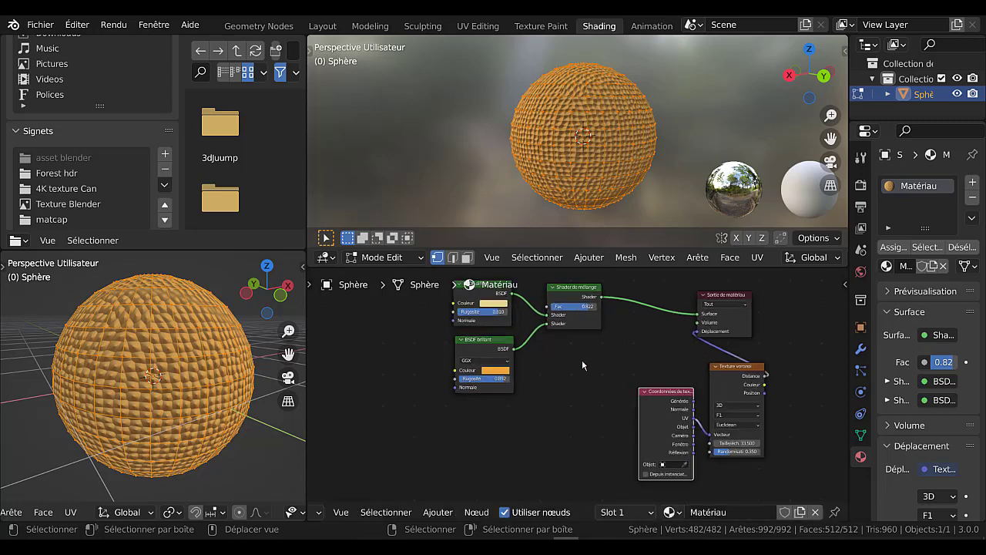
- Duplicate Shader de mélange and insert the copy on the link between the original and Sortie de matériau
shift+scroll(589, 394, up, 3)
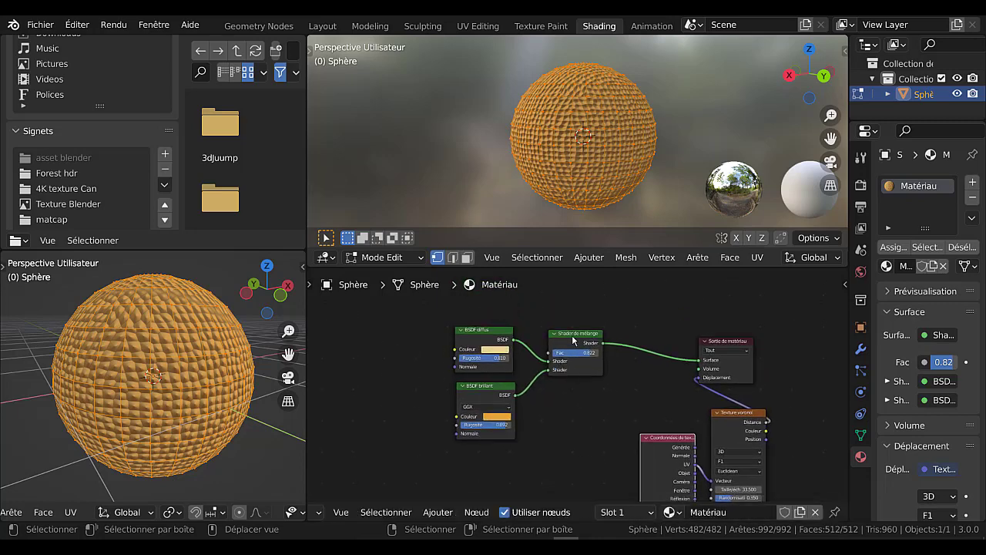
click(573, 337)
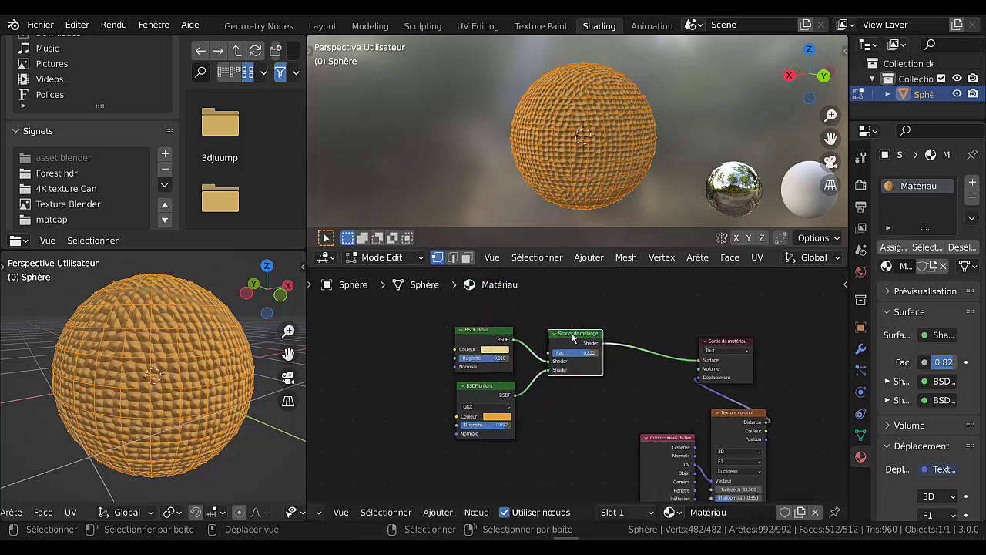
key(shift+d)
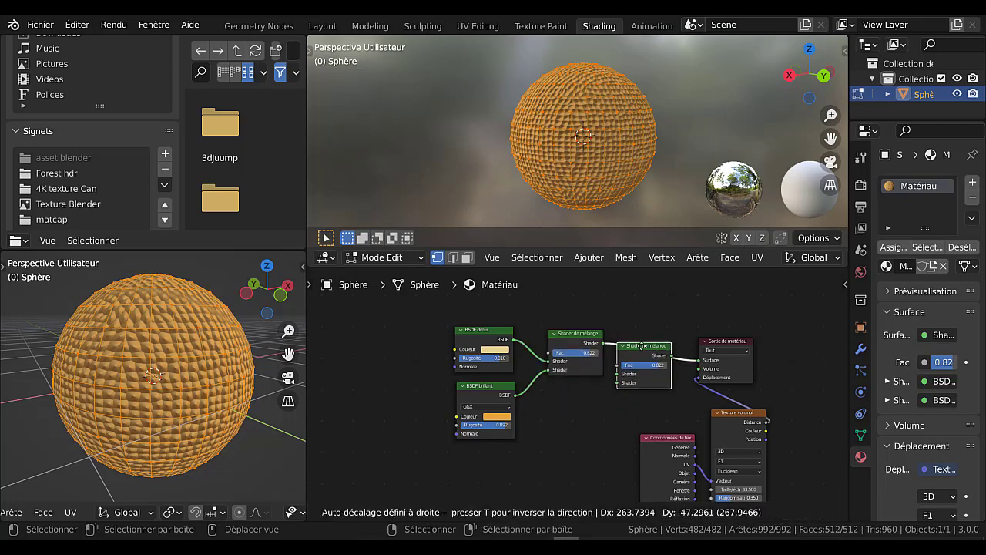
click(641, 346)
scroll(640, 429, up, 1)
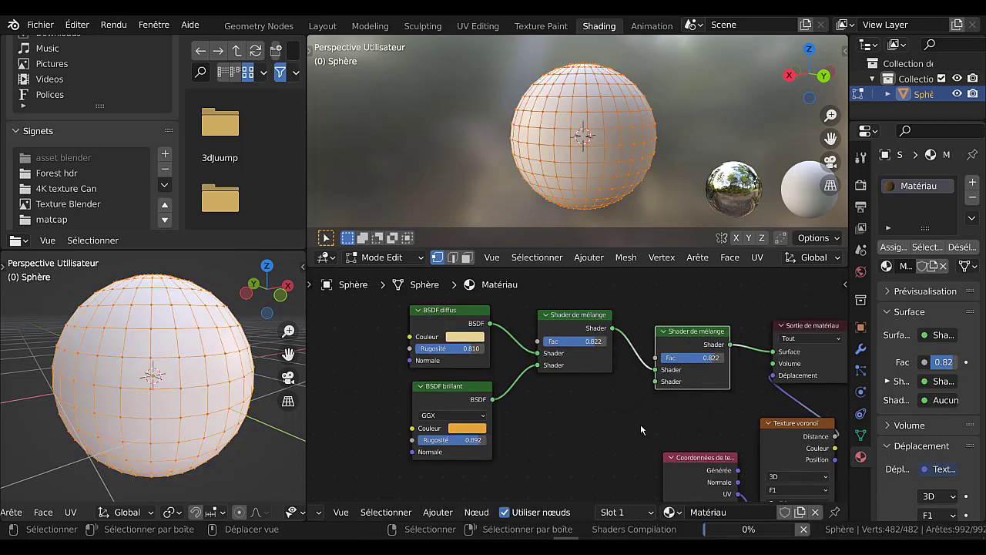
middle_drag(640, 429, 594, 445)
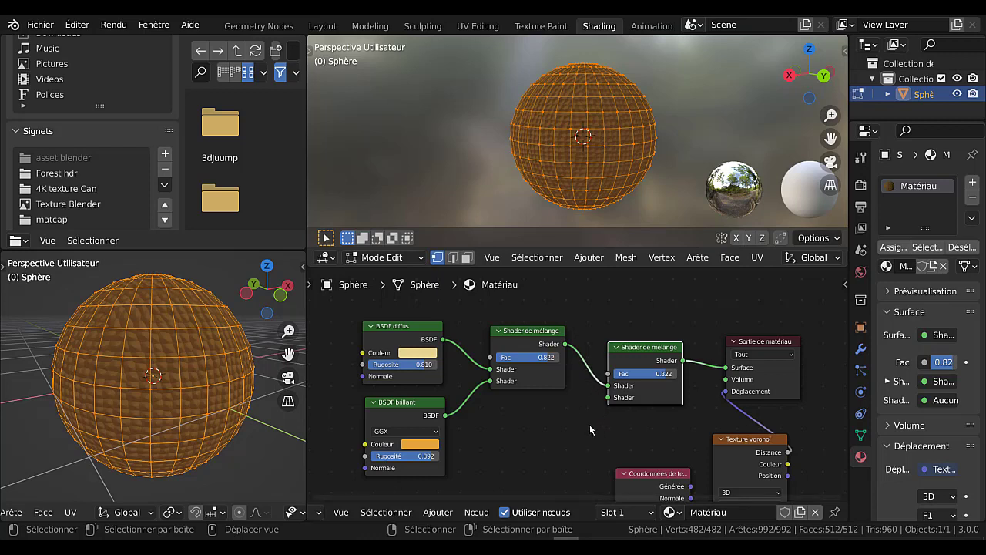
middle_drag(590, 429, 599, 417)
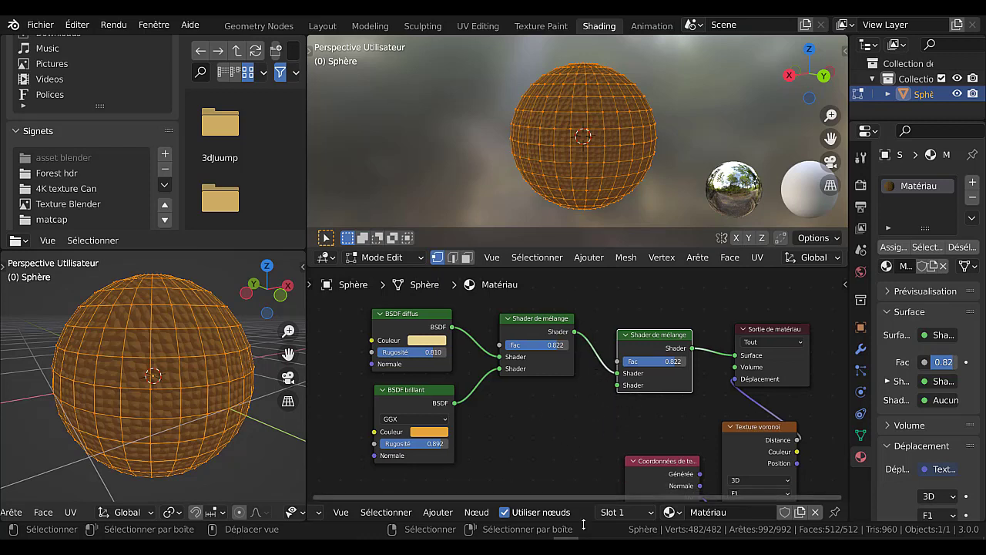
- Switch the sphere from Mode Edit back to Mode Objet
click(476, 512)
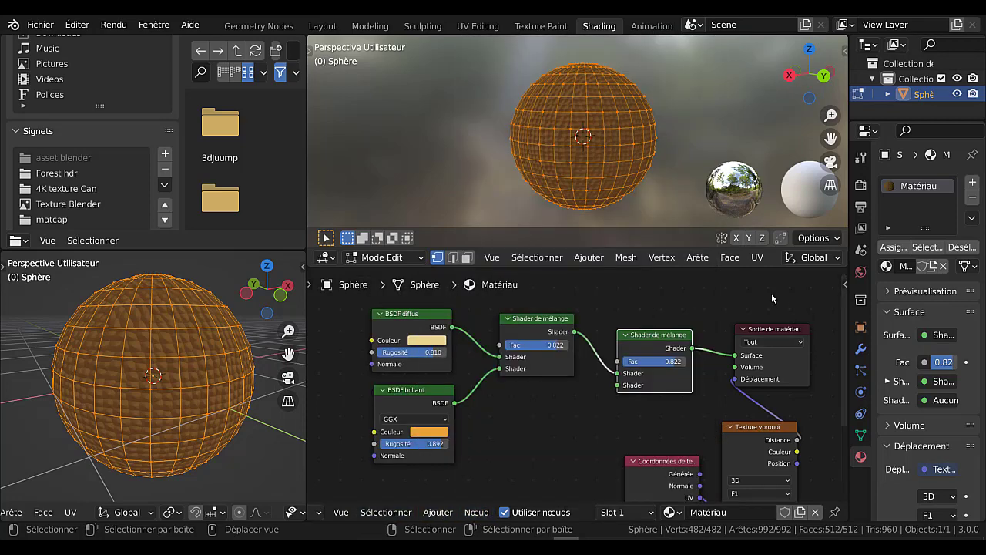
scroll(453, 269, up, 3)
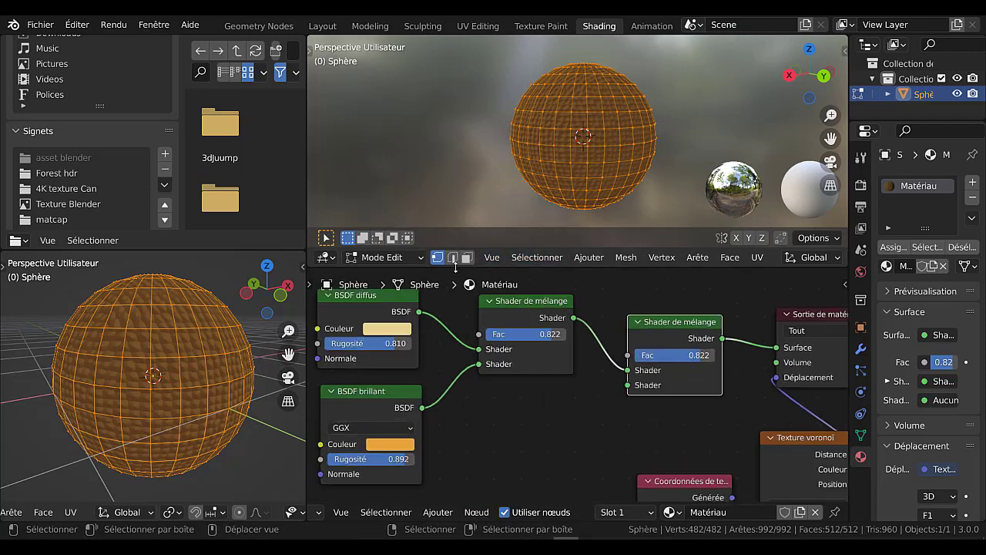
click(398, 257)
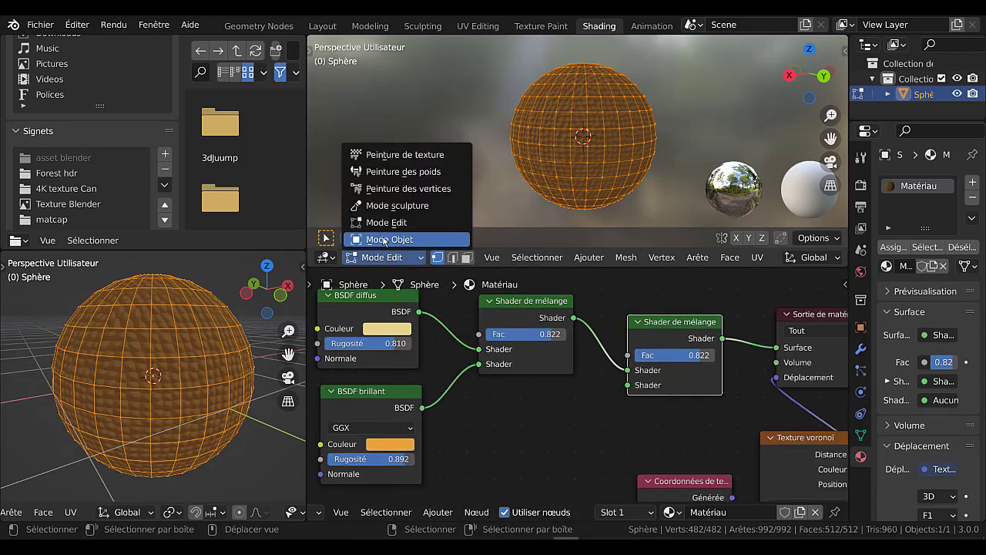
click(384, 239)
scroll(492, 381, down, 2)
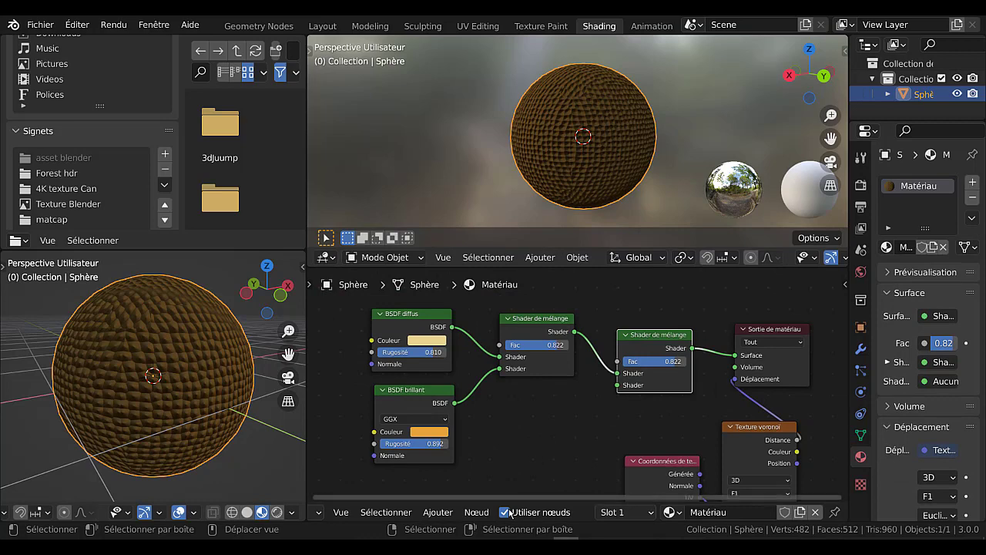
- Add a BSDF verre shader node and place it directly below the first Shader de mélange
click(476, 512)
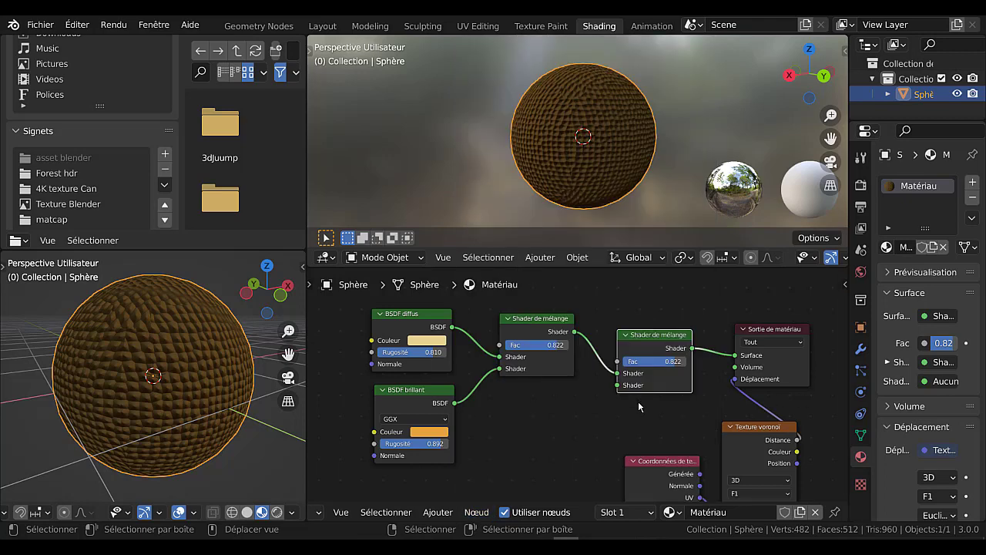
scroll(637, 400, down, 2)
middle_drag(591, 419, 597, 397)
scroll(565, 513, up, 2)
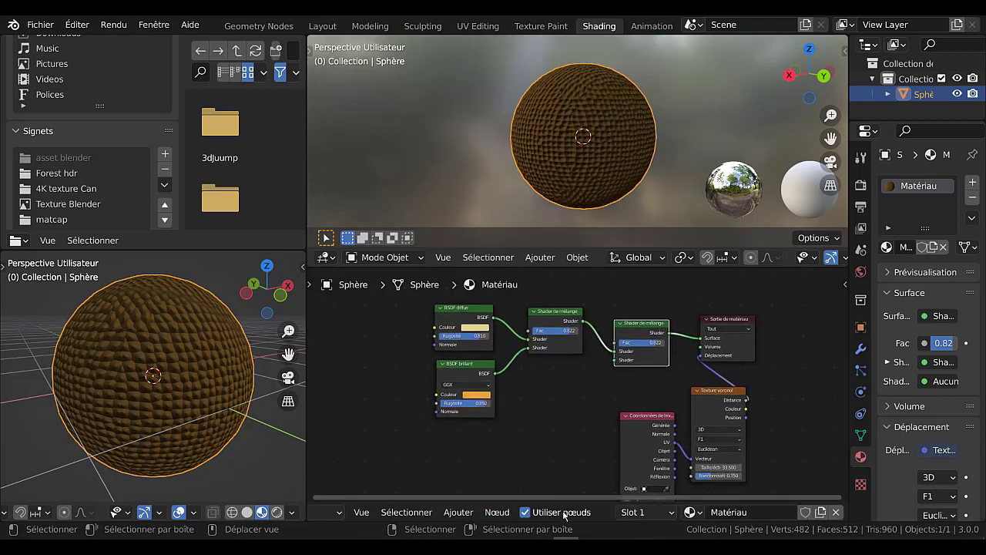
scroll(566, 513, up, 3)
click(542, 512)
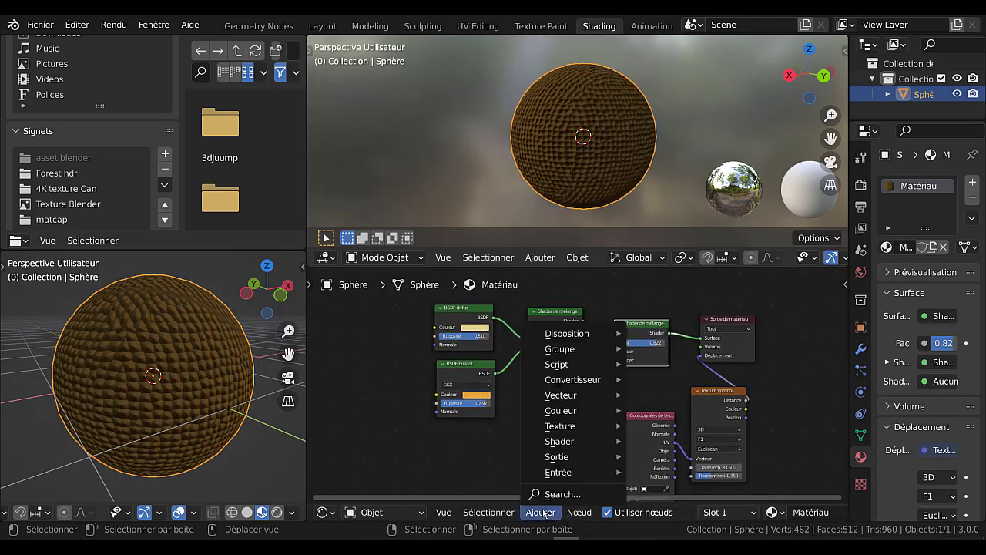
mouse_move(555, 473)
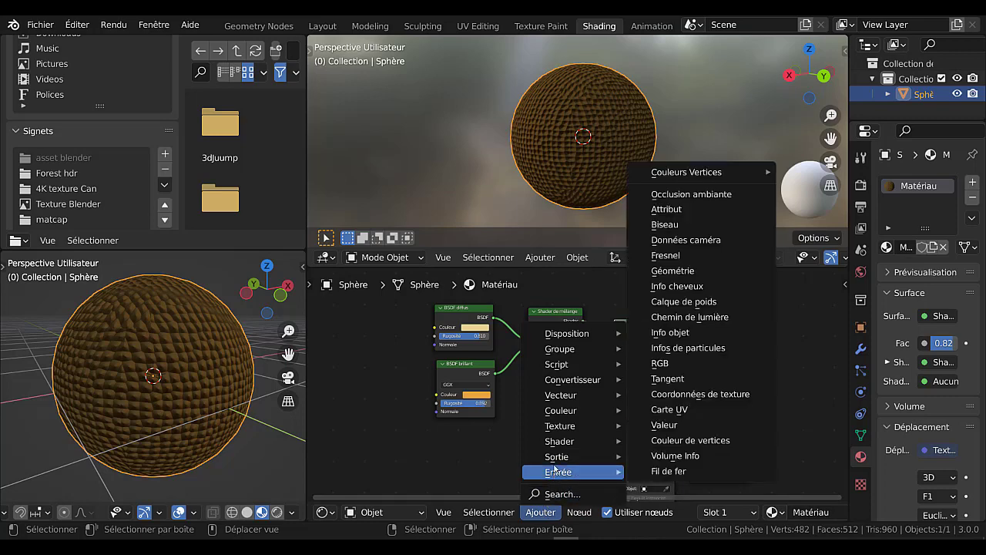
mouse_move(558, 425)
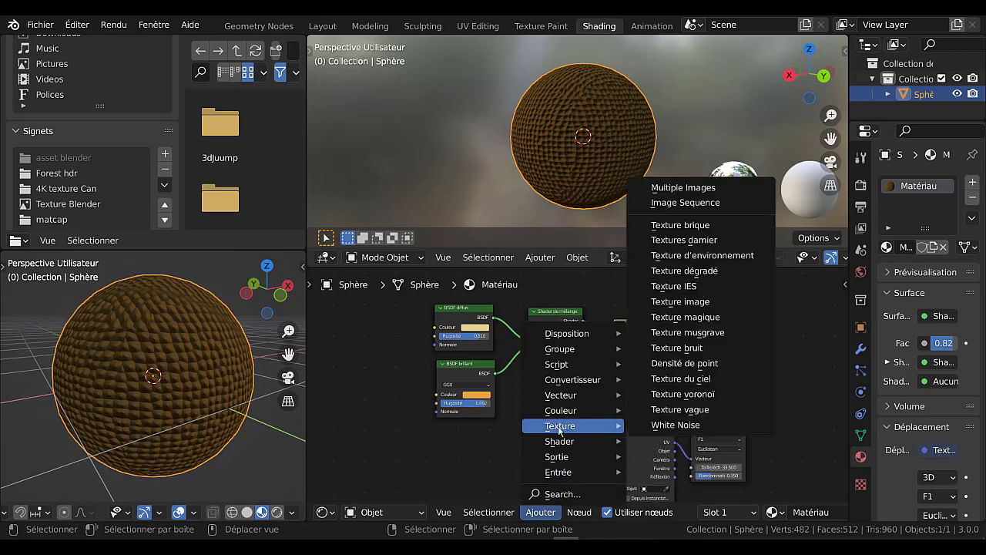
mouse_move(565, 449)
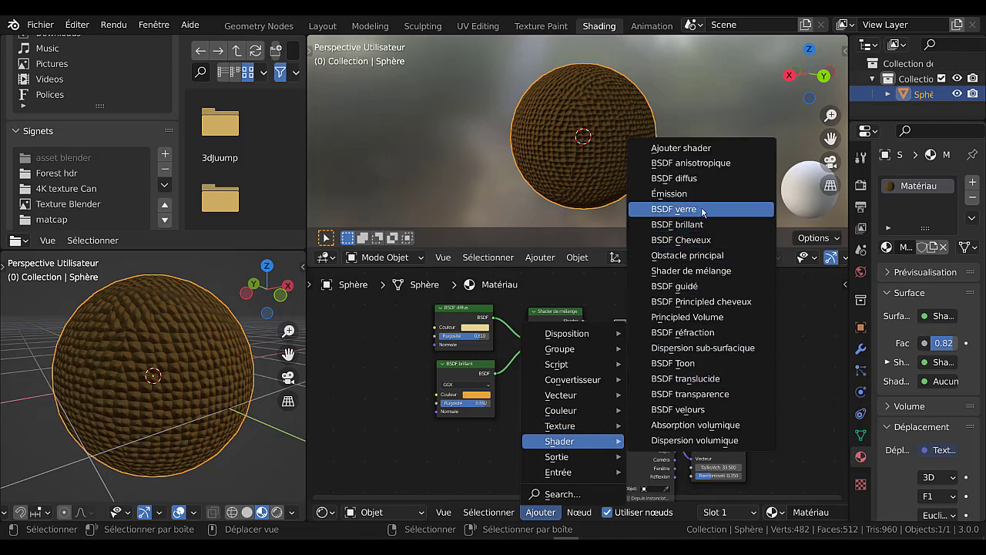
click(701, 209)
click(589, 395)
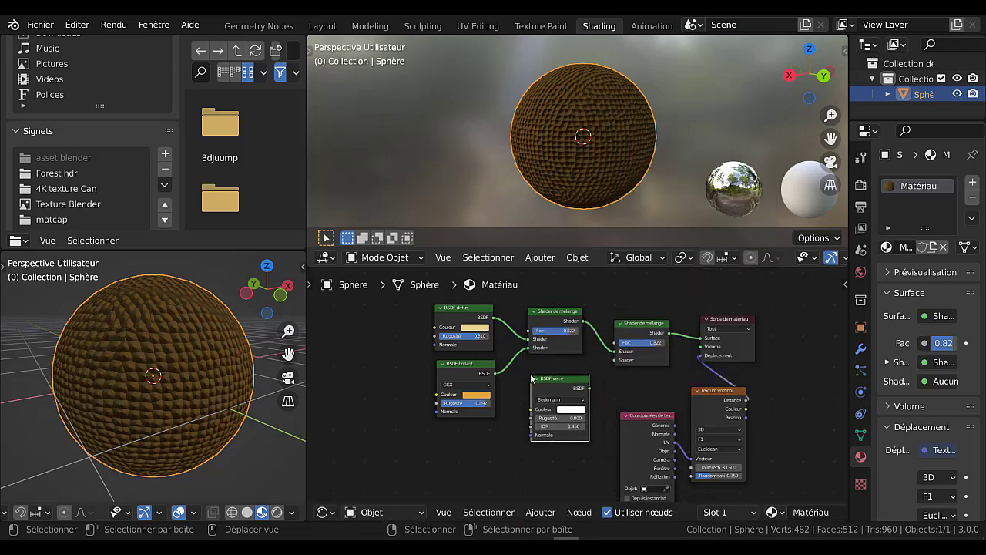
- Connect BSDF verre to the free Shader input of the second Shader de mélange and set that mix's Fac to 0.406
scroll(605, 398, up, 1)
drag(593, 389, 625, 353)
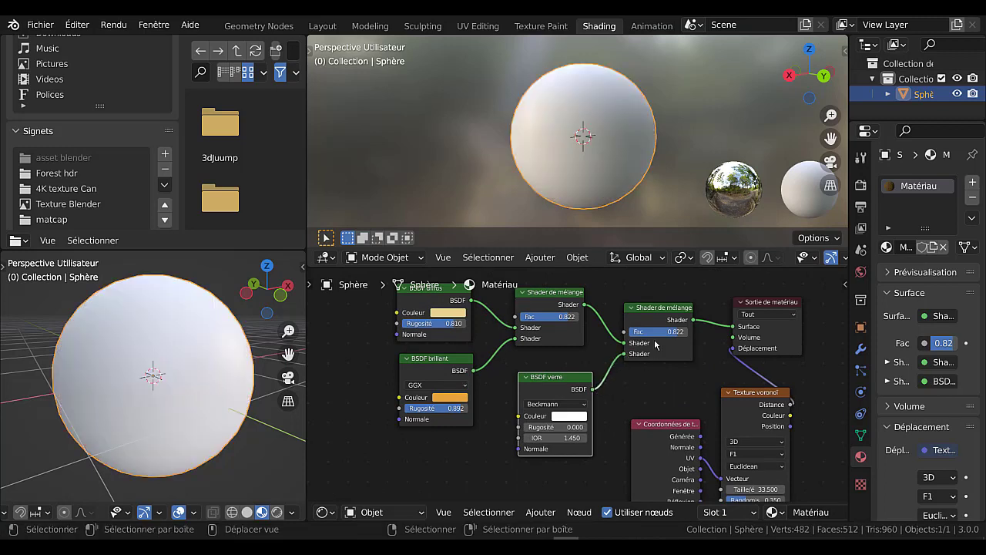
drag(667, 333, 649, 333)
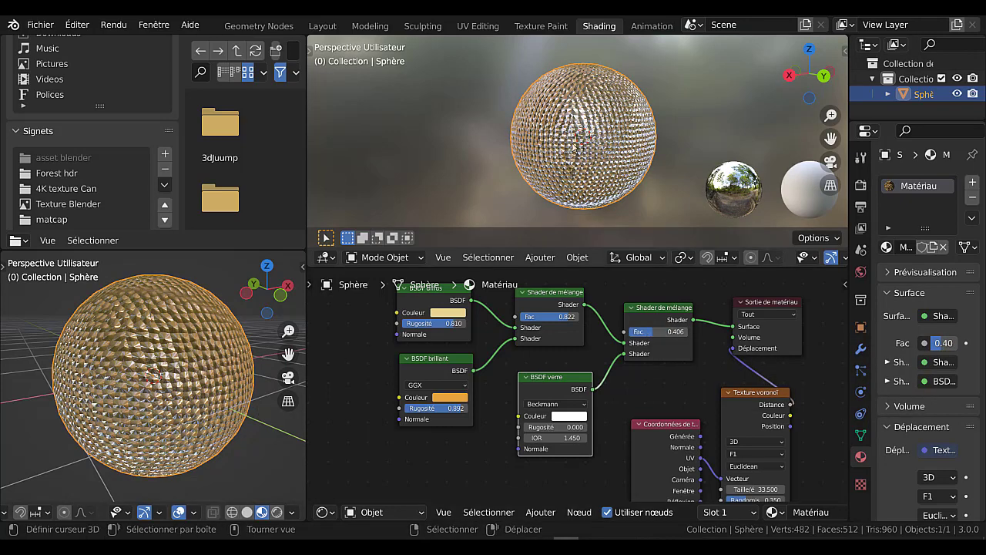
scroll(584, 137, up, 3)
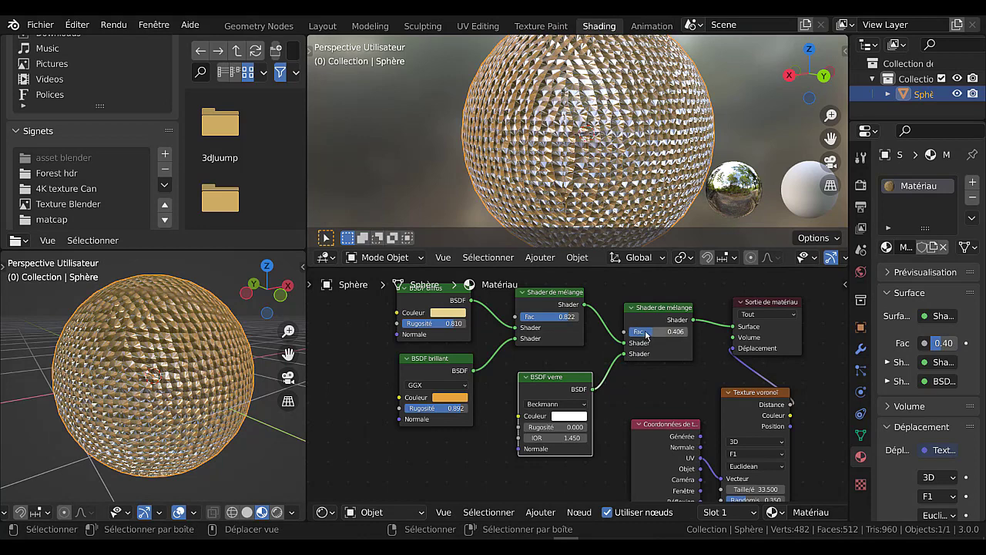
scroll(564, 446, up, 1)
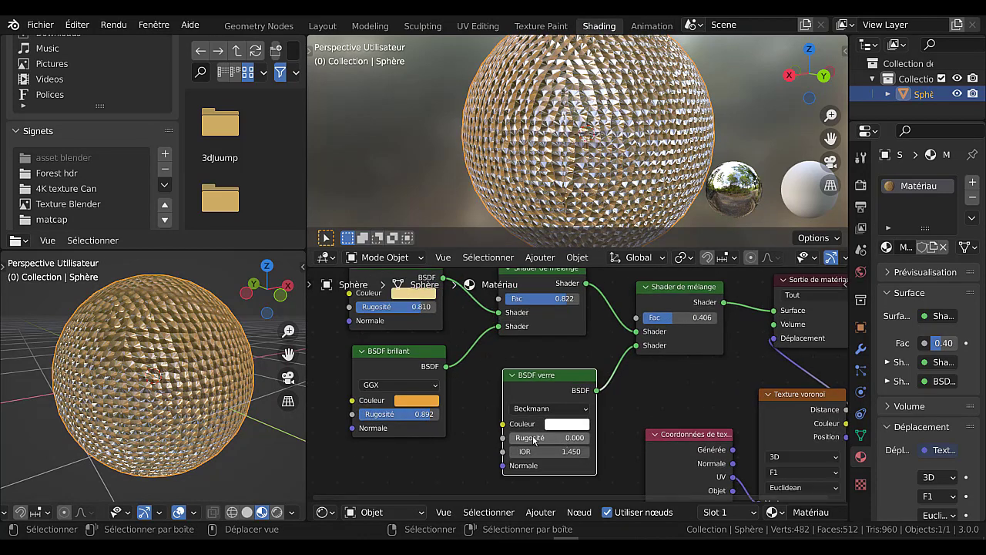
- Try adjusting BSDF verre's roughness and reduce the second Shader de mélange's Fac to 0.317
mouse_move(536, 437)
mouse_down()
mouse_move(549, 437)
mouse_move(532, 438)
mouse_up()
mouse_move(661, 327)
mouse_down()
mouse_move(637, 327)
mouse_move(669, 317)
mouse_up()
scroll(647, 390, down, 1)
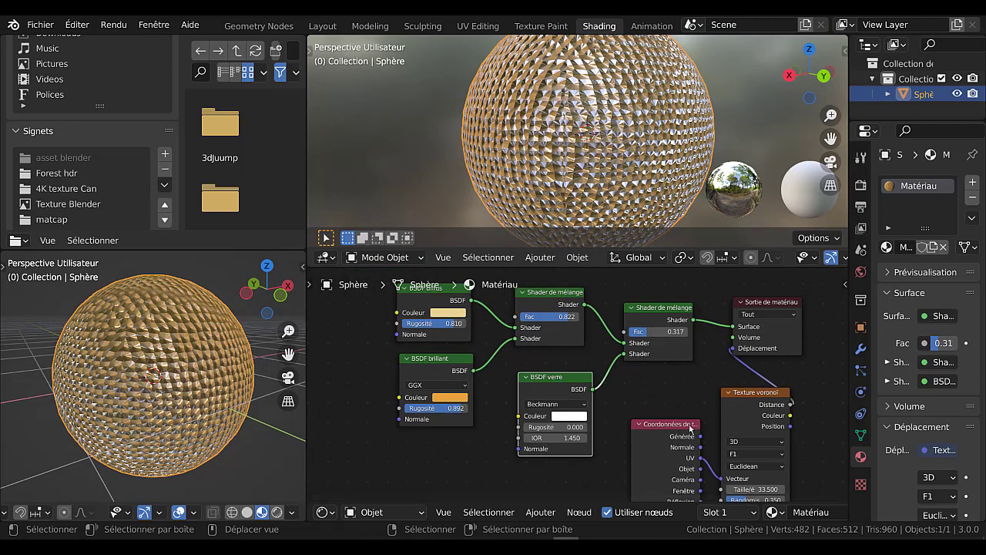
- Move Coordonnées de texture slightly farther from BSDF verre and set the BSDF verre distribution to Dure
drag(686, 425, 708, 457)
scroll(646, 439, up, 2)
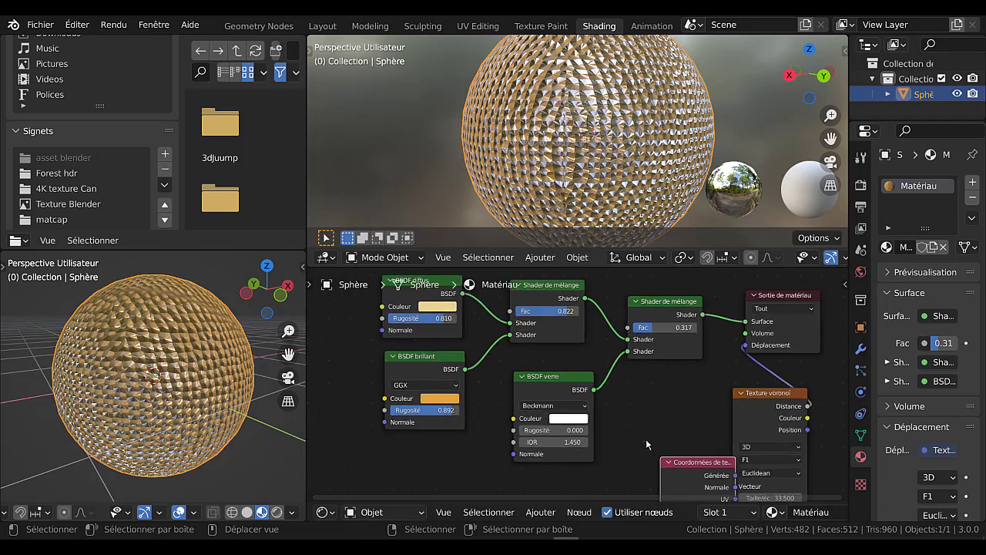
scroll(624, 441, up, 1)
click(544, 413)
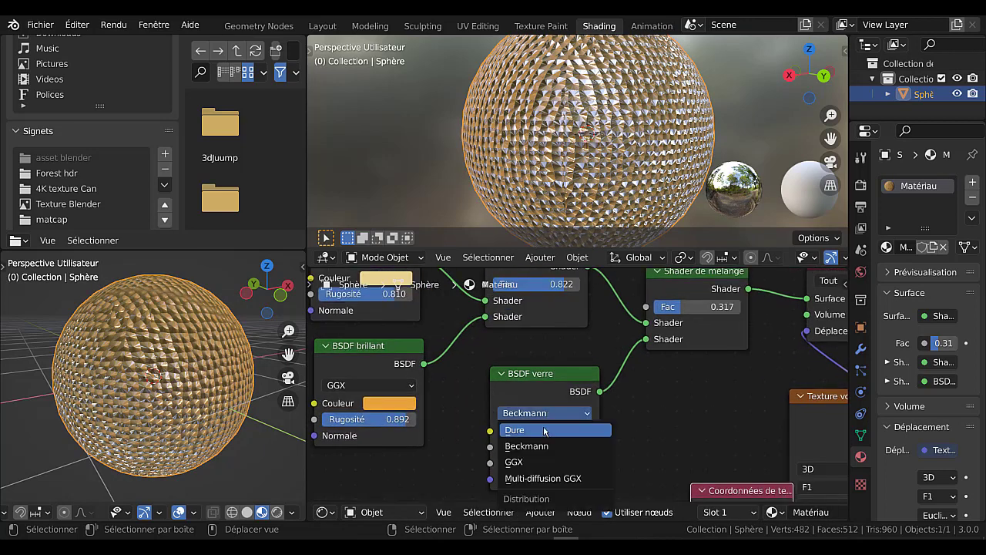
click(544, 430)
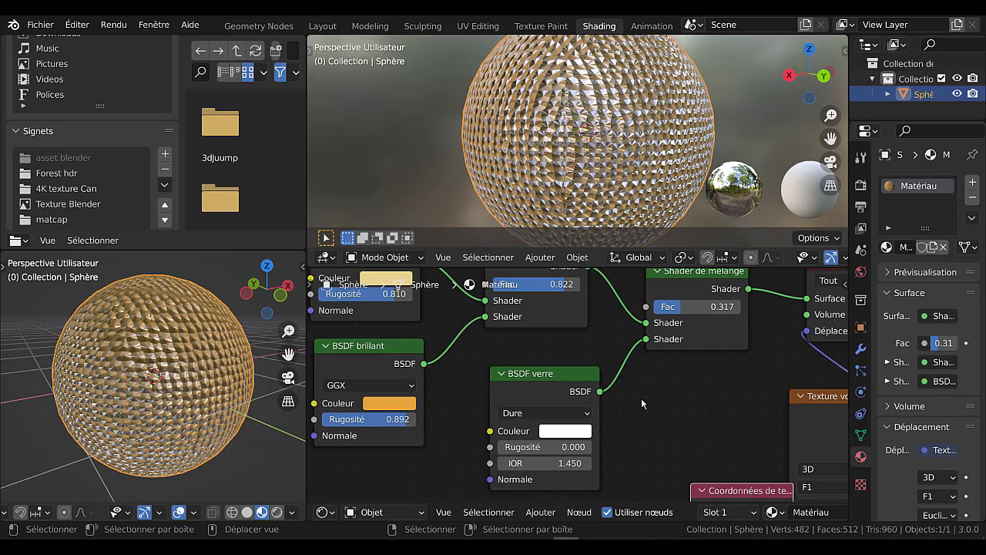
- Raise the second Shader de mélange's Fac to 1.000 and inspect the whole sphere from a slightly different angle
drag(682, 308, 743, 307)
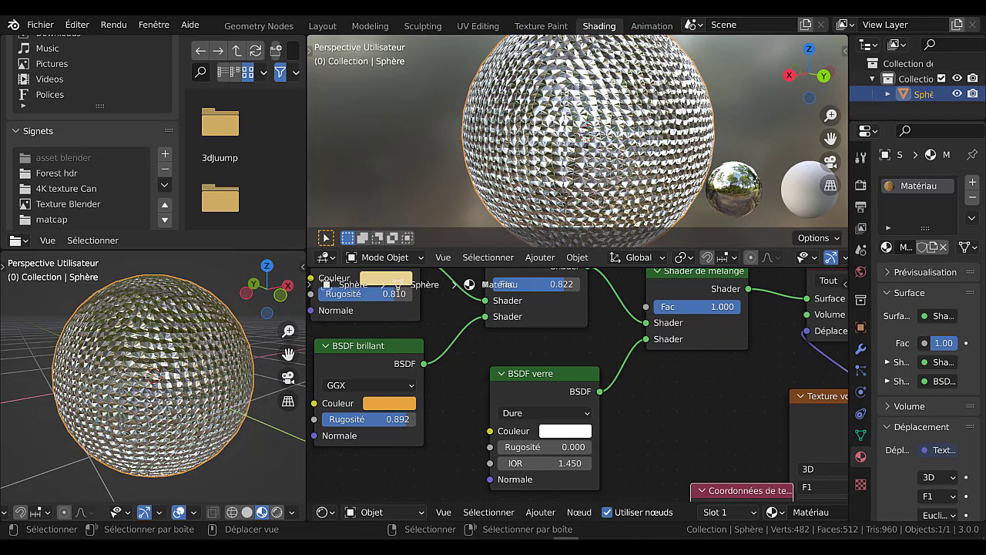
scroll(621, 172, down, 3)
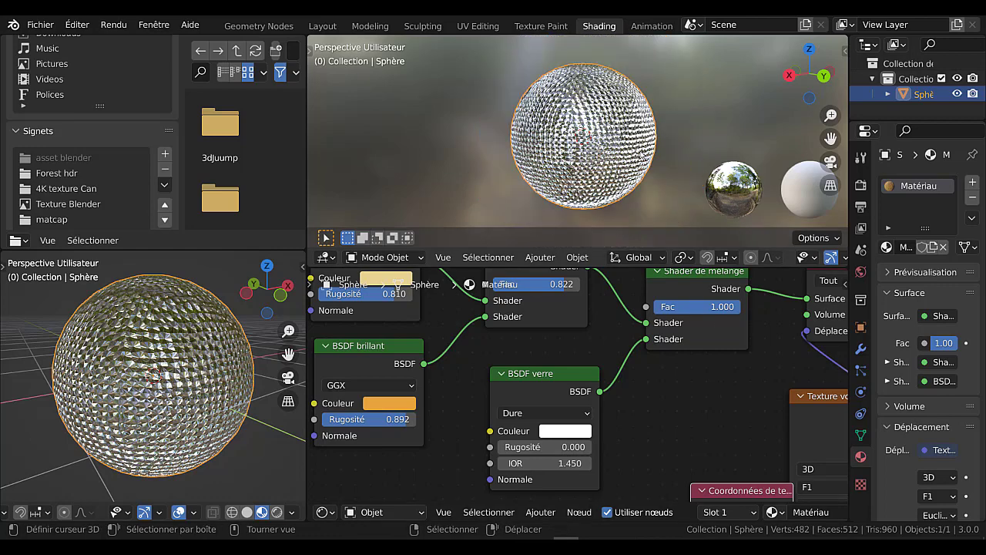
middle_drag(622, 159, 659, 162)
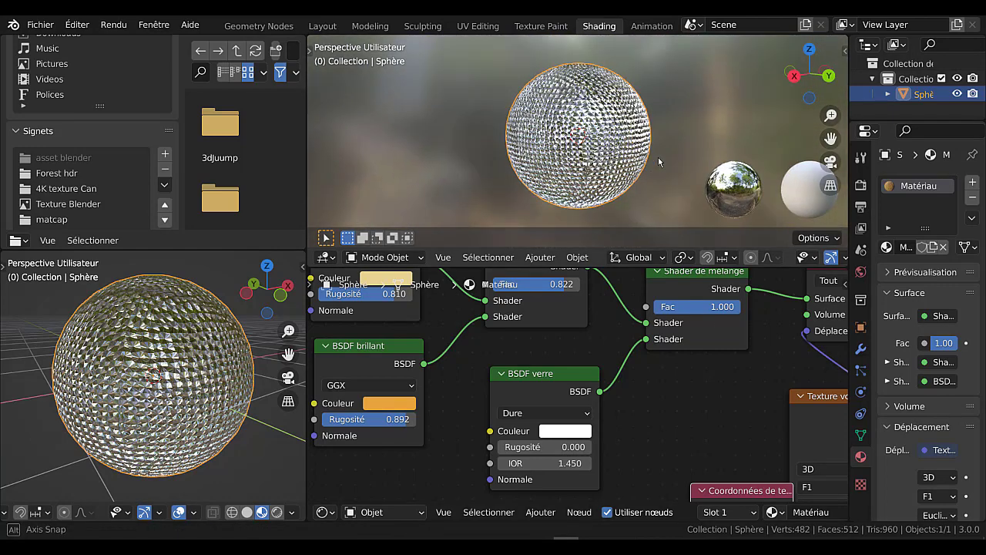
click(547, 258)
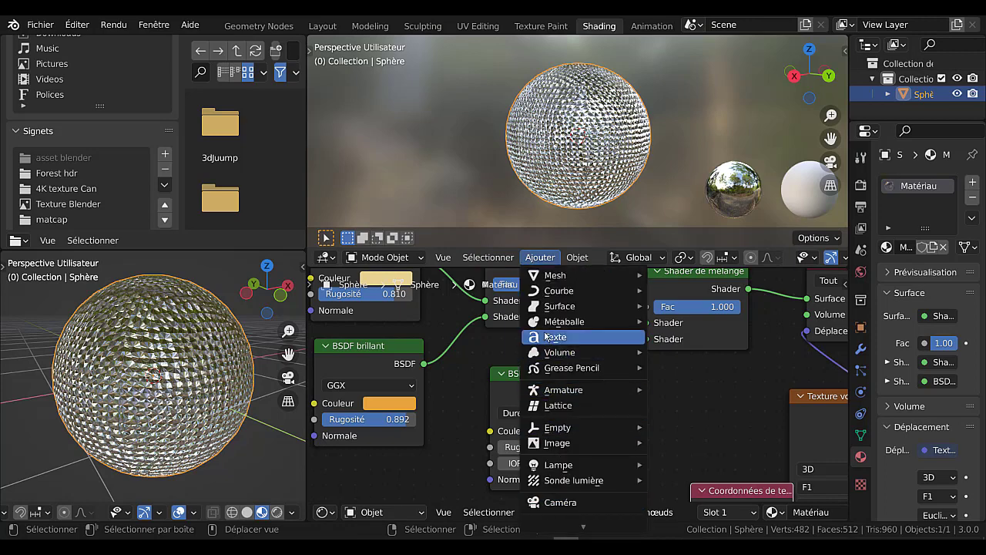
mouse_move(555, 271)
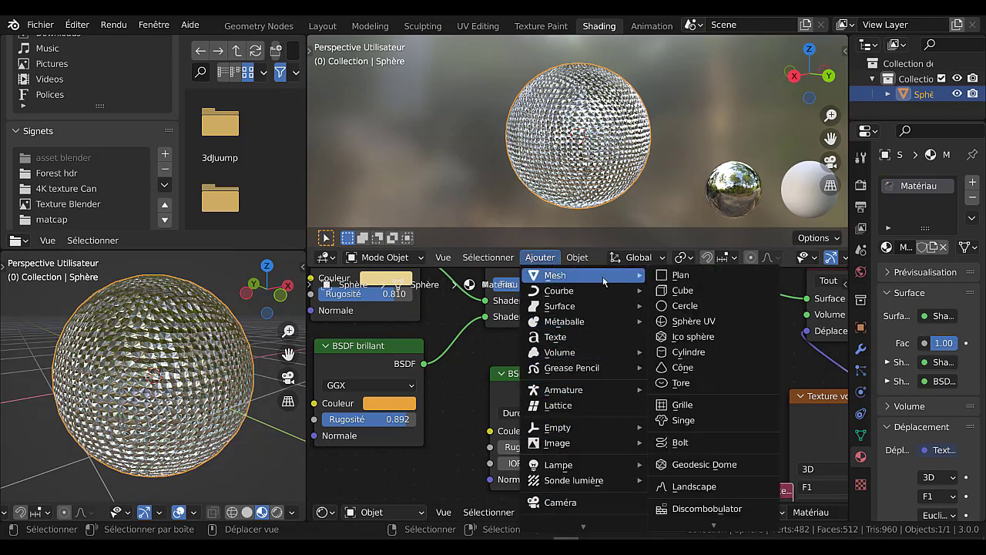
click(678, 275)
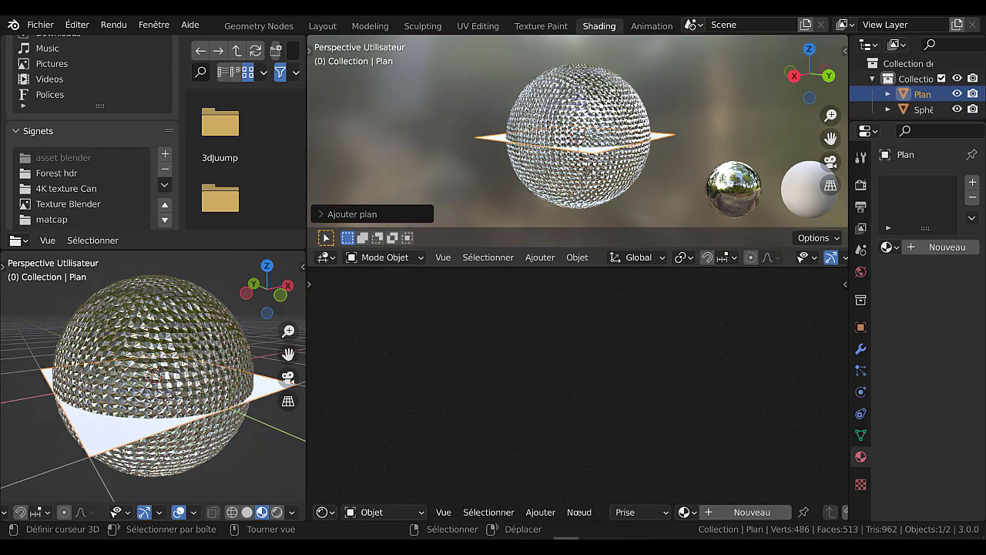
key(x)
click(636, 193)
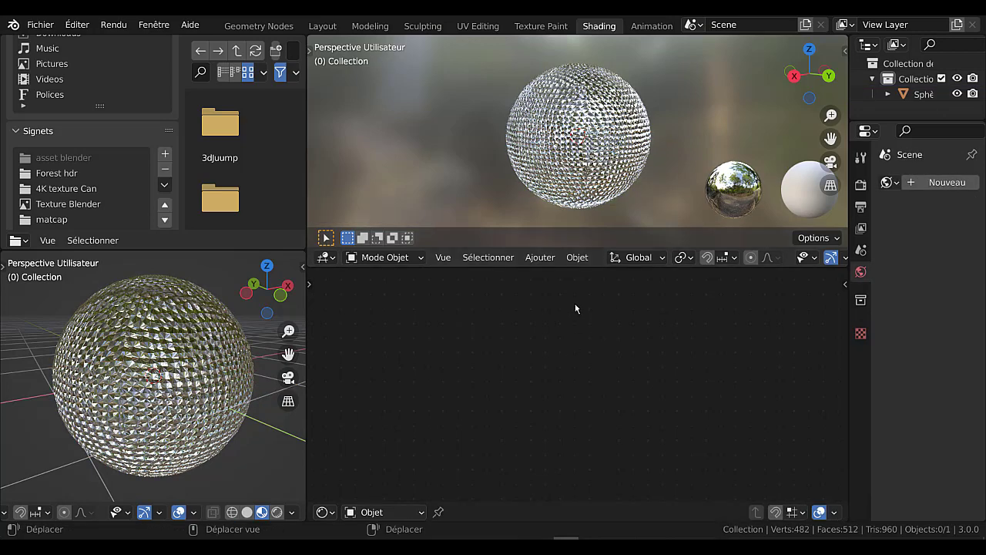
- Add a cube and scale it down until it fits inside the sphere
click(576, 260)
mouse_move(542, 262)
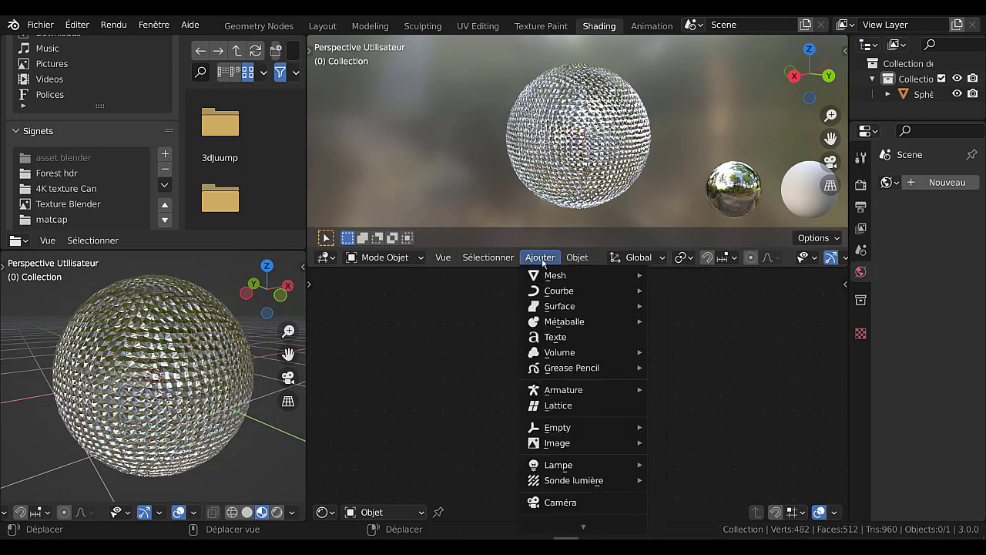
mouse_move(564, 293)
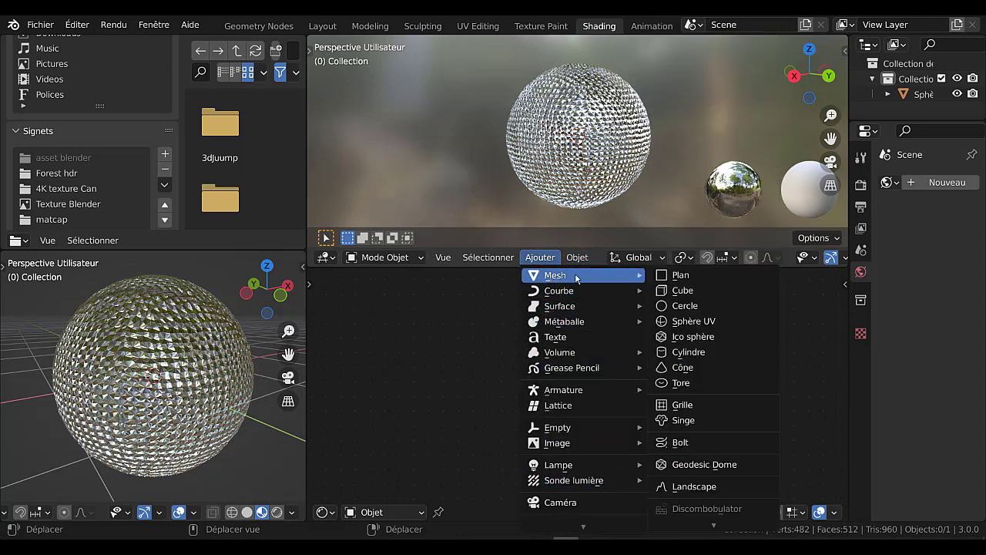
click(682, 291)
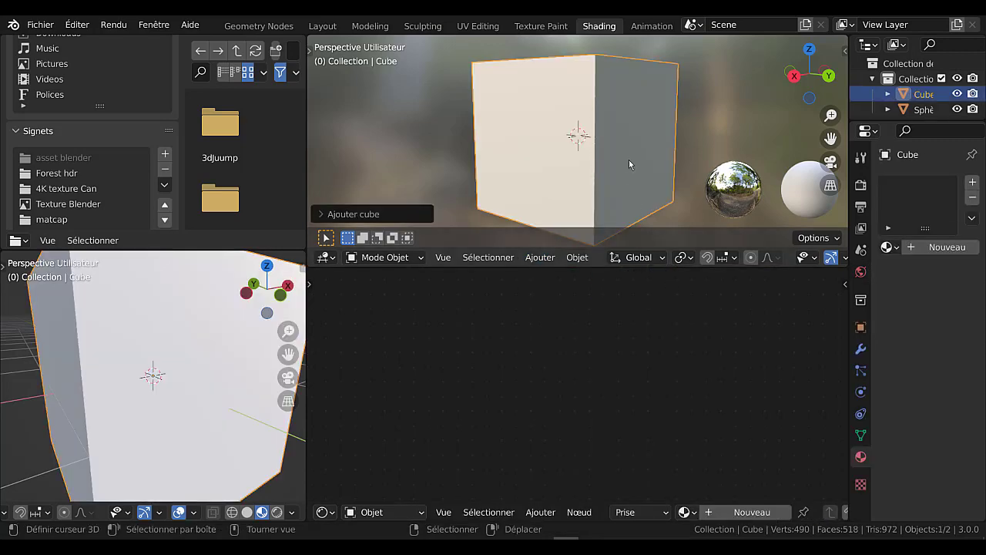
key(s)
click(605, 188)
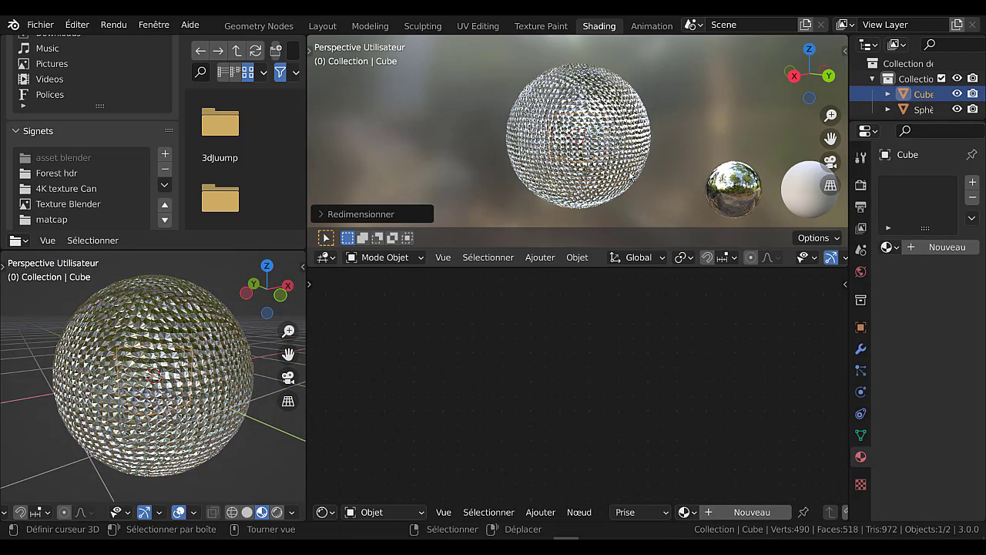
- Try moving the cube out of the sphere along the Y axis and check its position from the front and from an angle
middle_drag(604, 187, 529, 187)
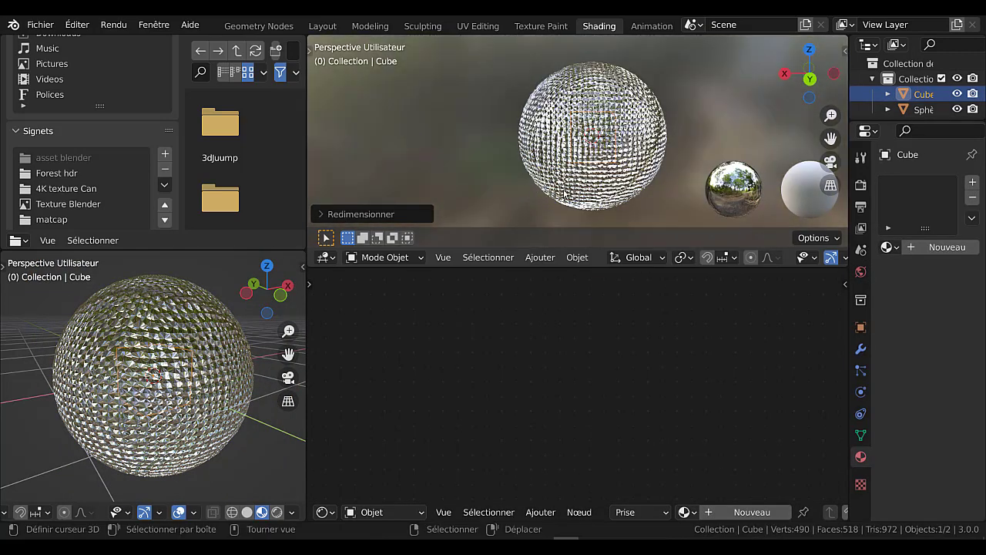
key(g)
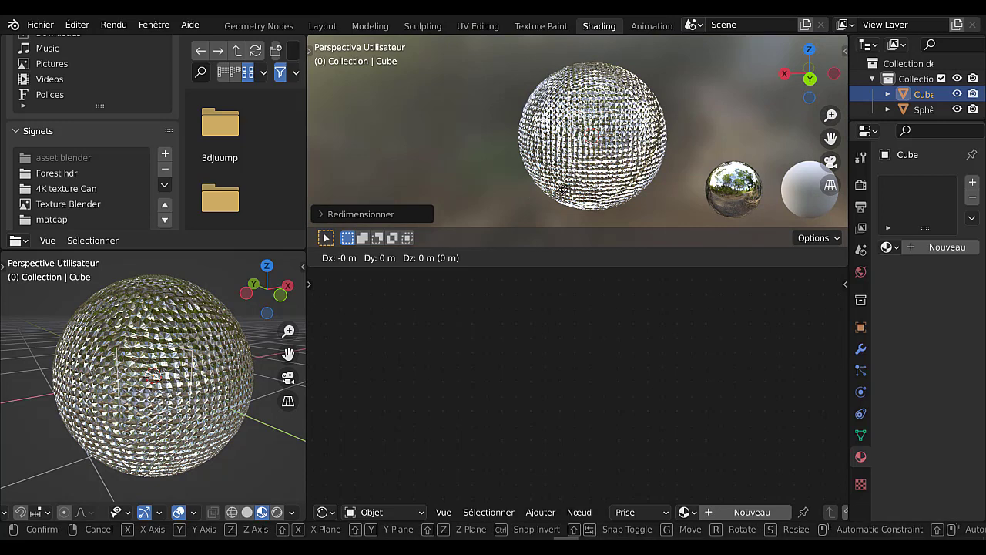
key(y)
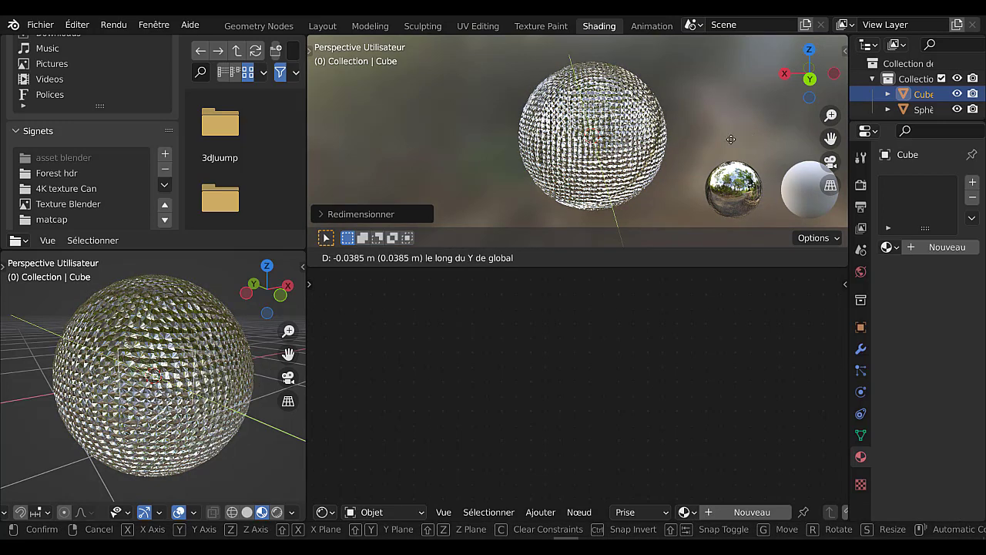
click(618, 175)
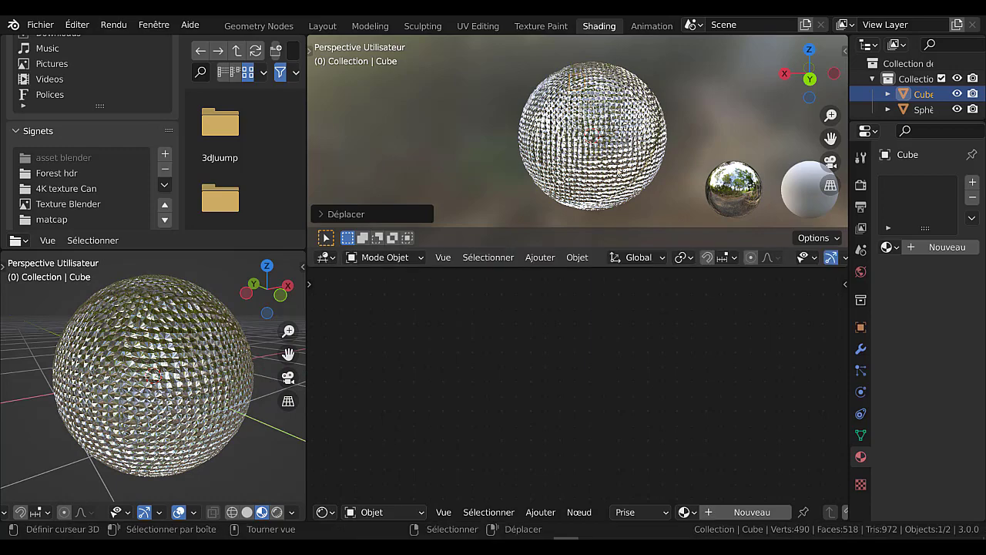
key(KP_1)
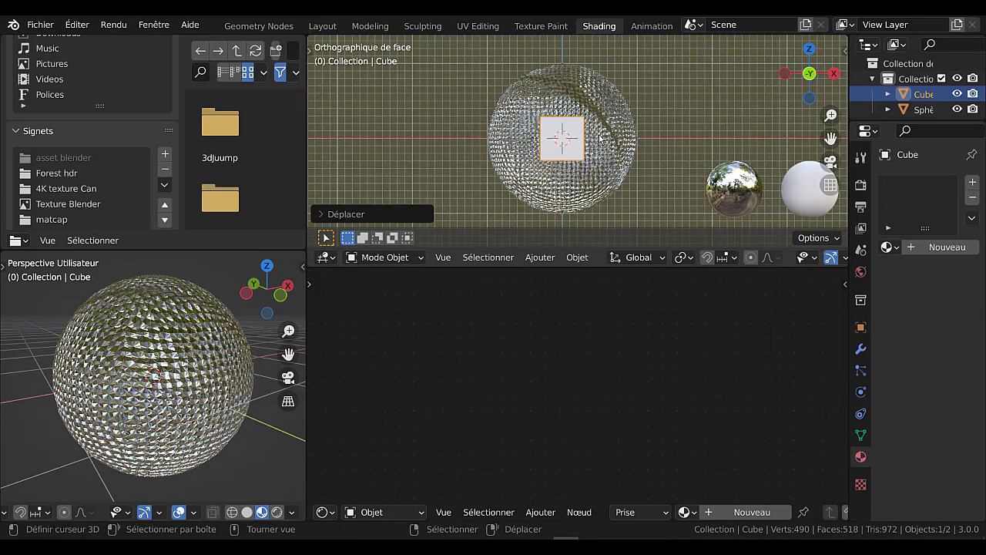
scroll(583, 137, up, 2)
scroll(582, 137, down, 4)
middle_drag(661, 104, 491, 179)
scroll(490, 179, down, 4)
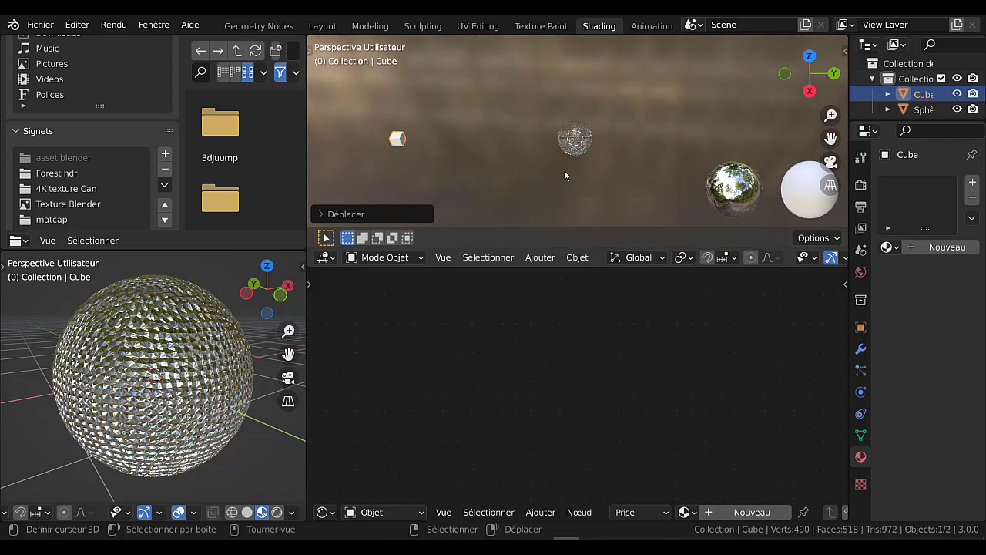
middle_drag(565, 176, 488, 149)
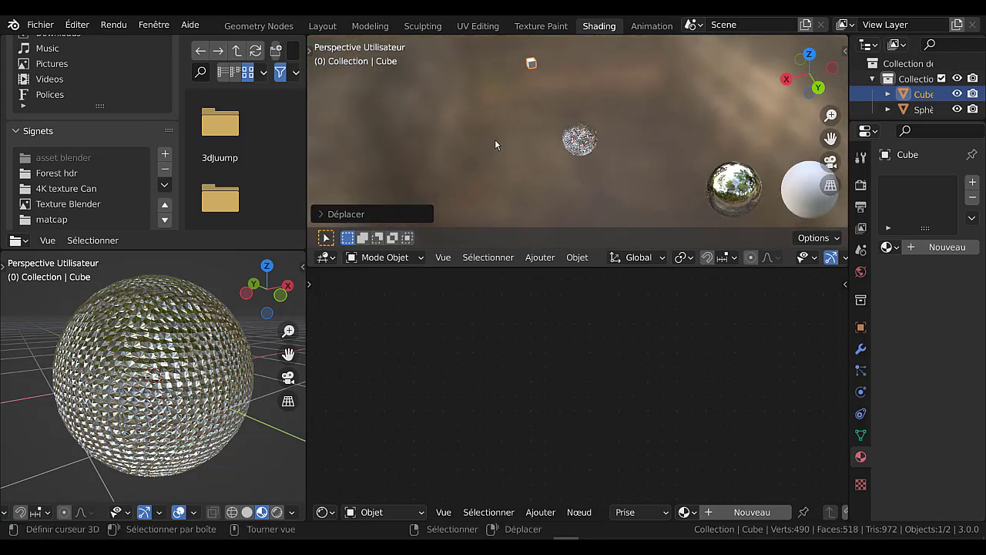
- Move the cube along the Y axis to behind the sphere and check it through the glass in front view
key(g)
key(x)
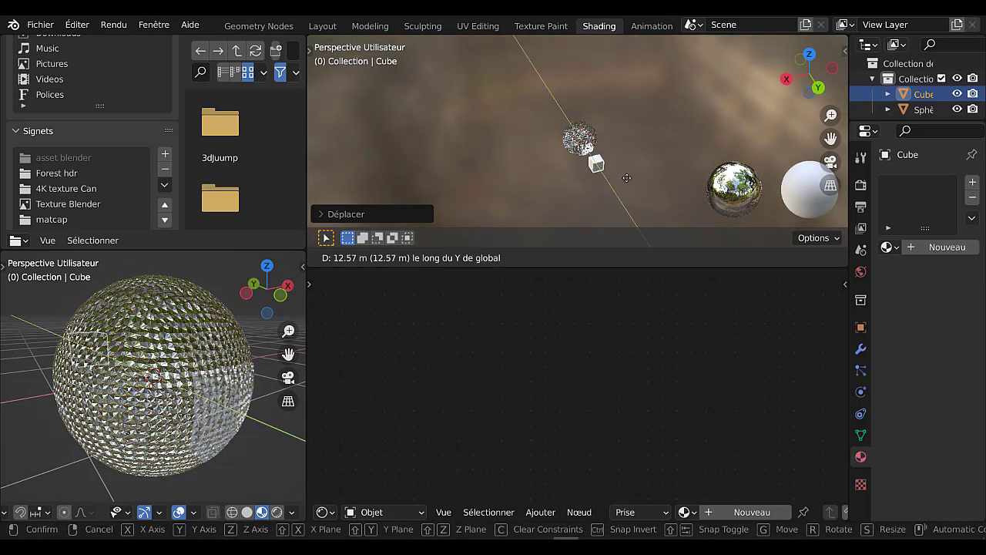
click(557, 185)
key(KP_1)
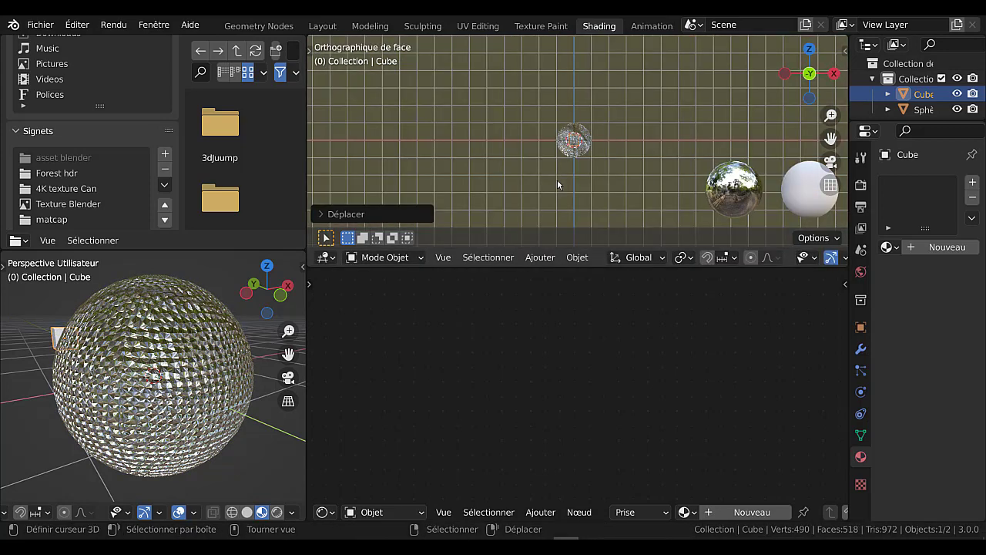
scroll(557, 183, up, 5)
scroll(557, 182, up, 3)
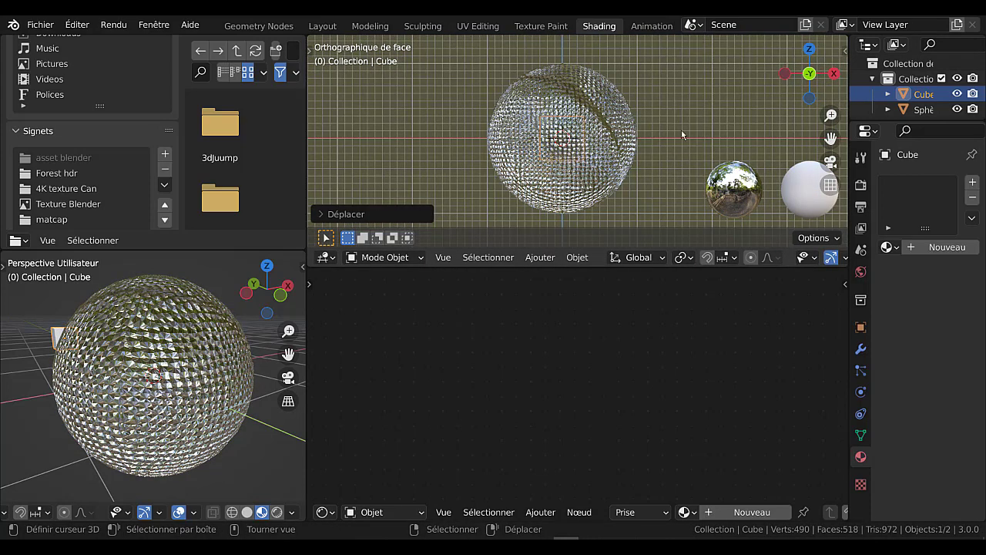
- Select the sphere and disconnect Texture voronoï from the Déplacement input of Sortie de matériau
click(682, 95)
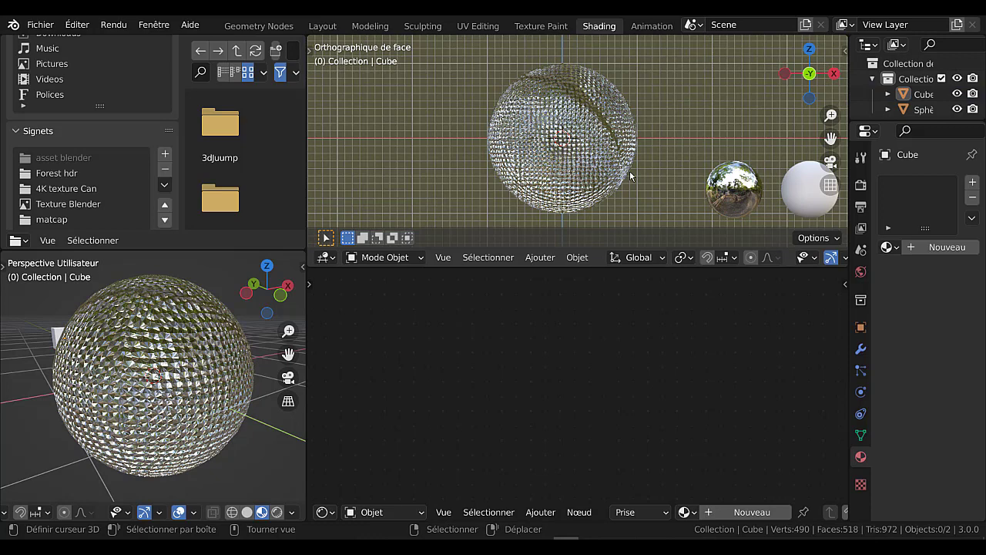
click(597, 171)
scroll(683, 359, down, 3)
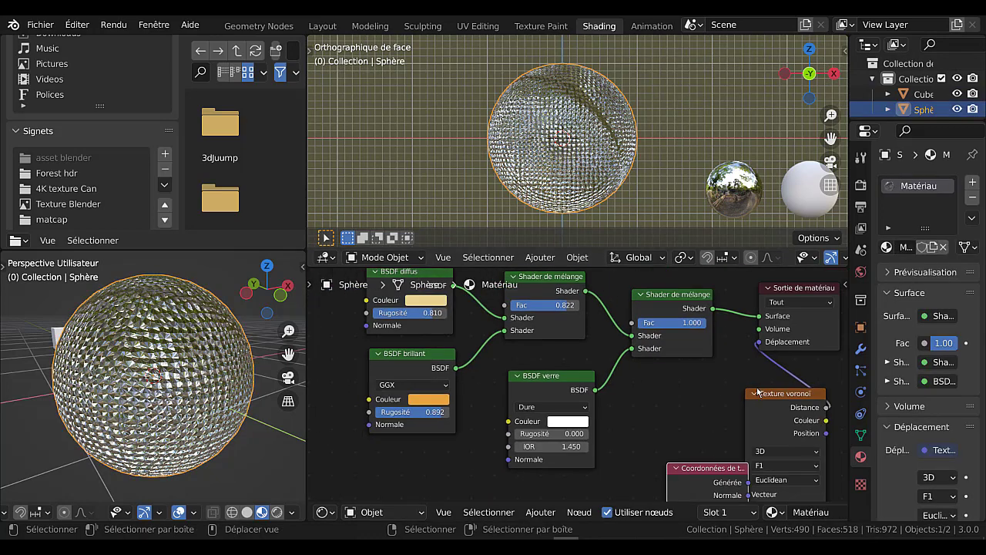
middle_drag(683, 359, 673, 398)
drag(687, 348, 671, 373)
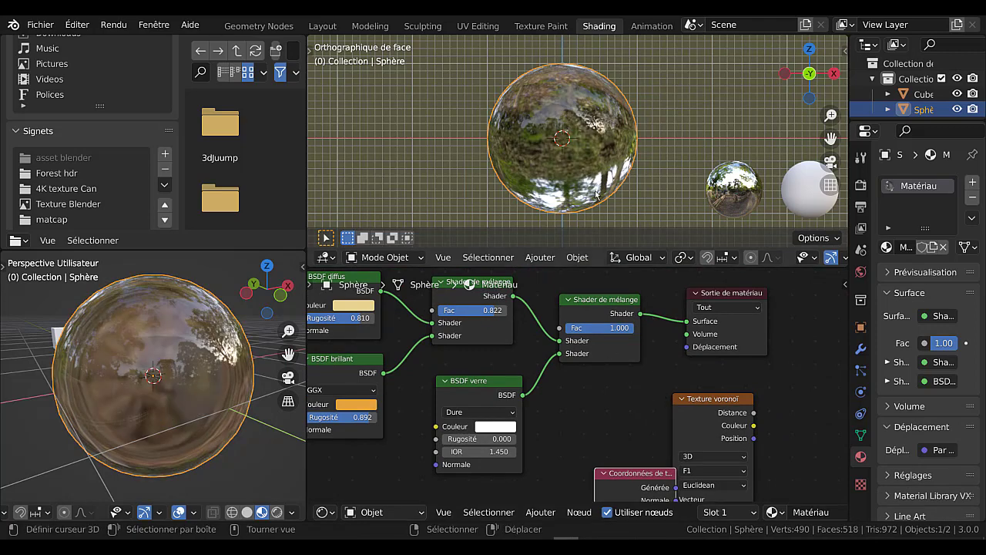
middle_drag(616, 380, 661, 399)
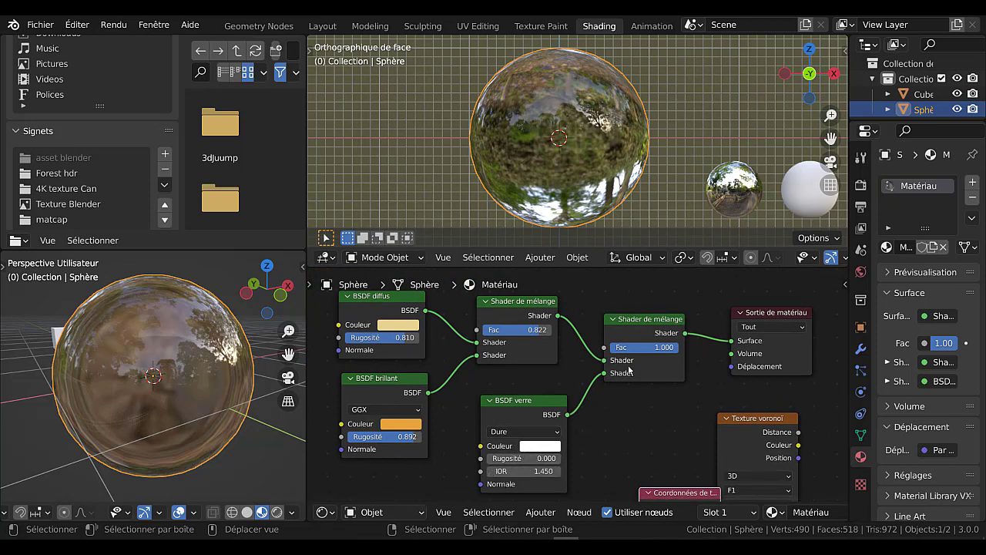
- Set the second Shader de mélange's Fac to 0.972, try swapping its two Shader inputs and restore their order
mouse_move(667, 348)
mouse_down()
mouse_move(602, 348)
mouse_move(675, 348)
mouse_up()
drag(605, 374, 607, 366)
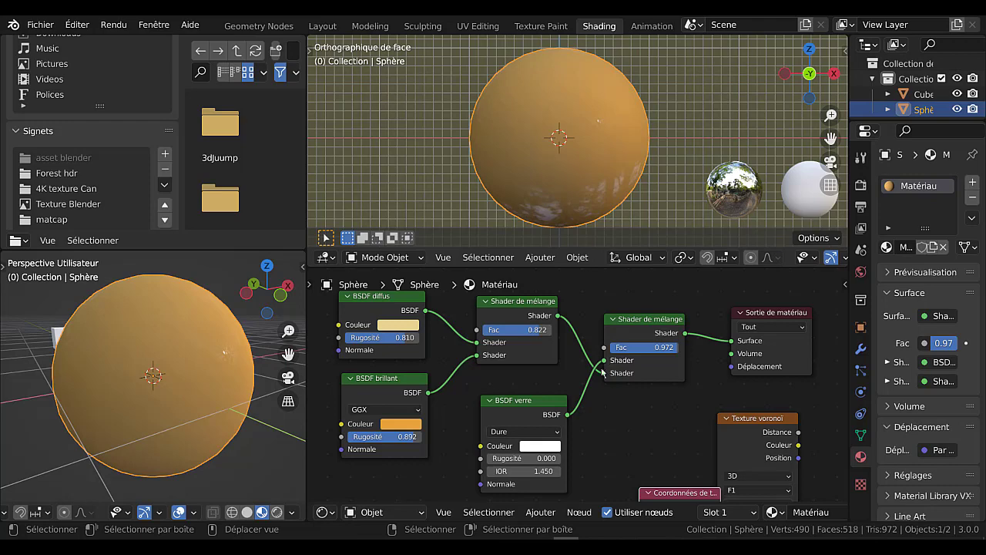
drag(605, 363, 604, 374)
- Move the Texture voronoï node clear of Coordonnées de texture so the two no longer overlap
scroll(613, 399, down, 1)
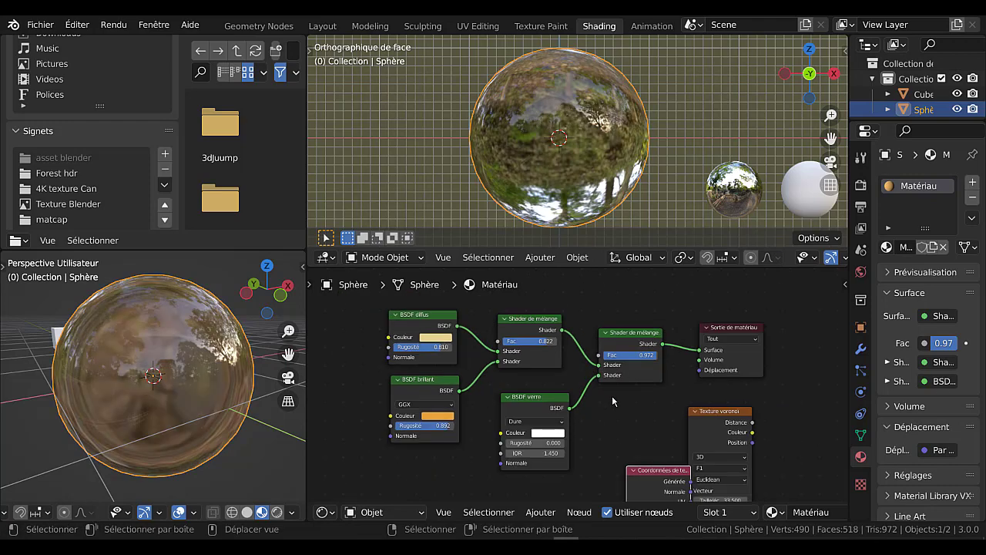
scroll(625, 398, down, 2)
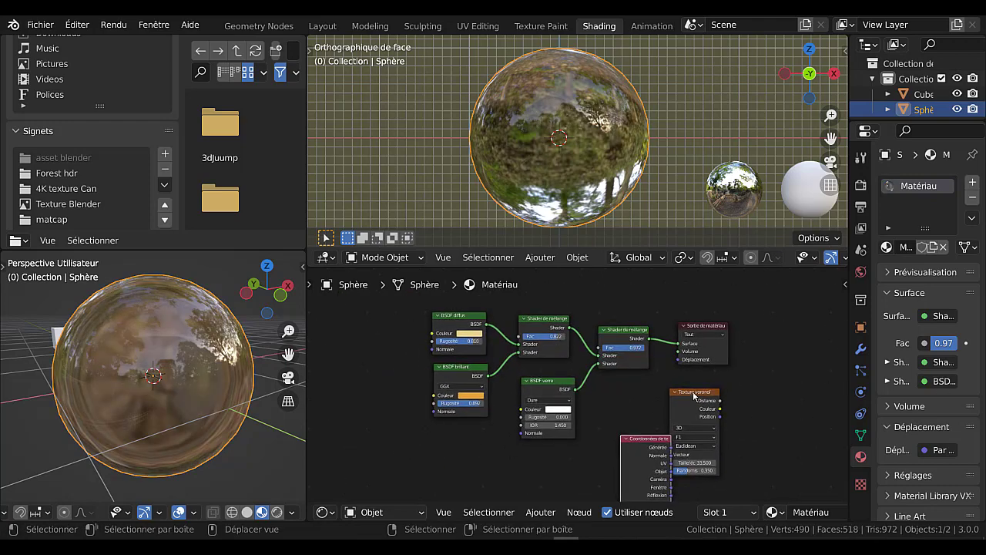
drag(686, 393, 762, 422)
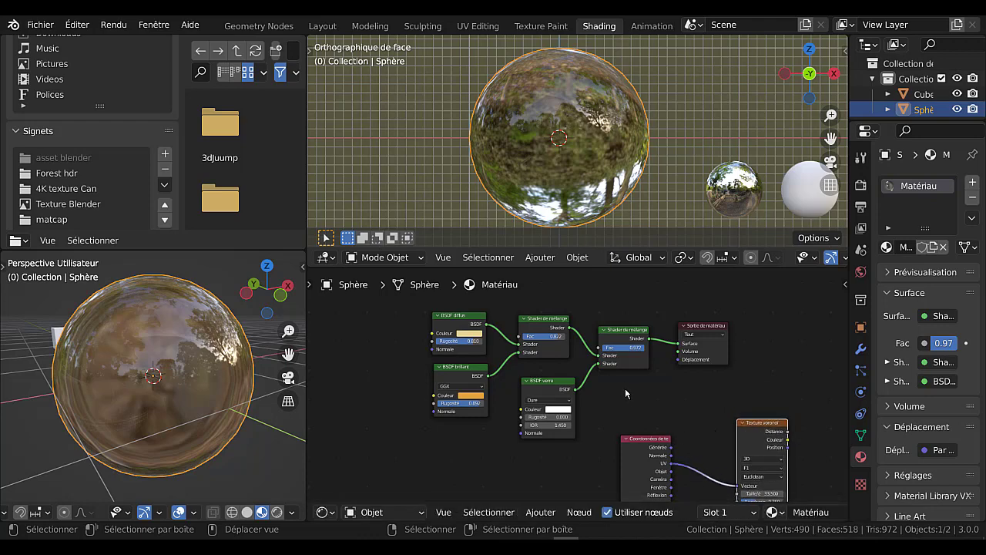
scroll(628, 393, up, 1)
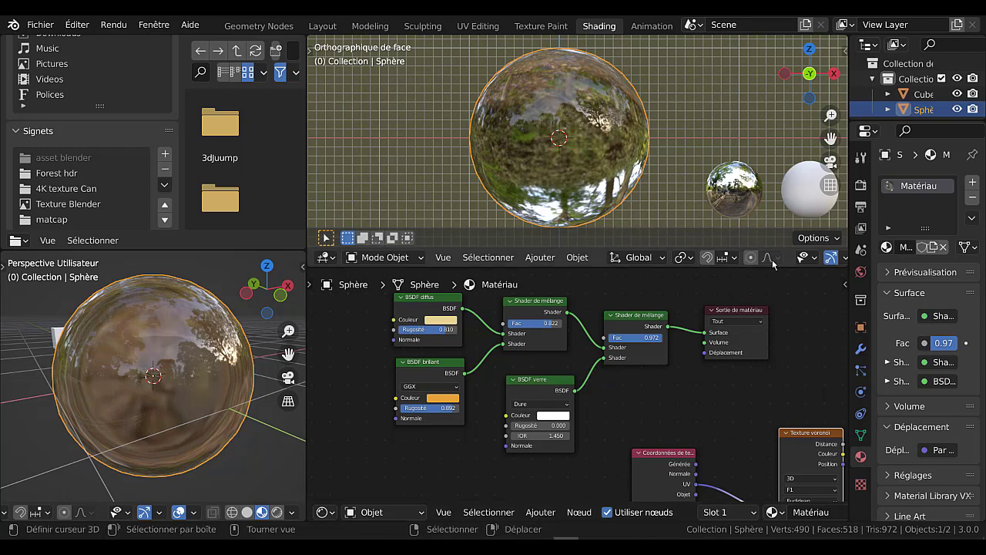
- Create a new world for the scene and widen the properties editor to show its settings in full
scroll(771, 262, down, 5)
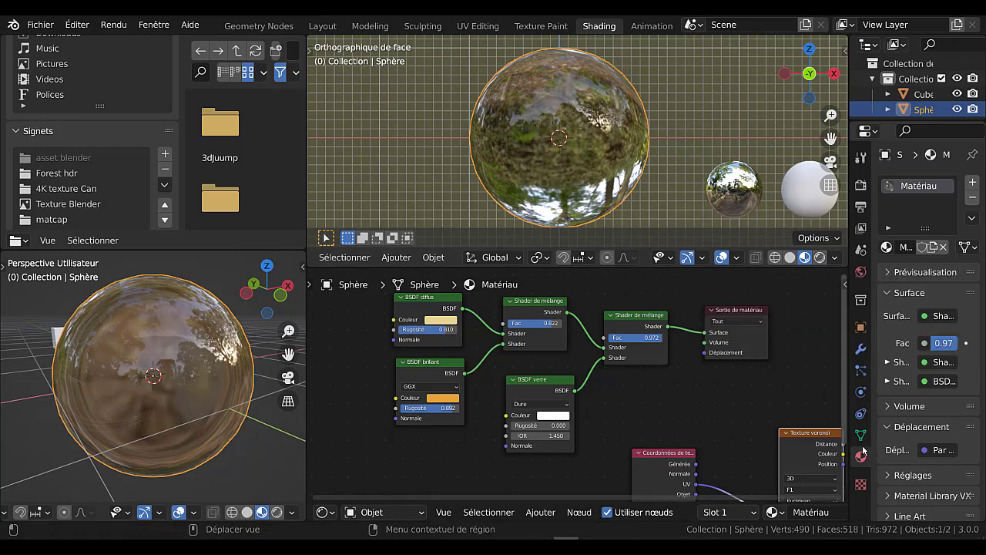
click(861, 273)
click(948, 183)
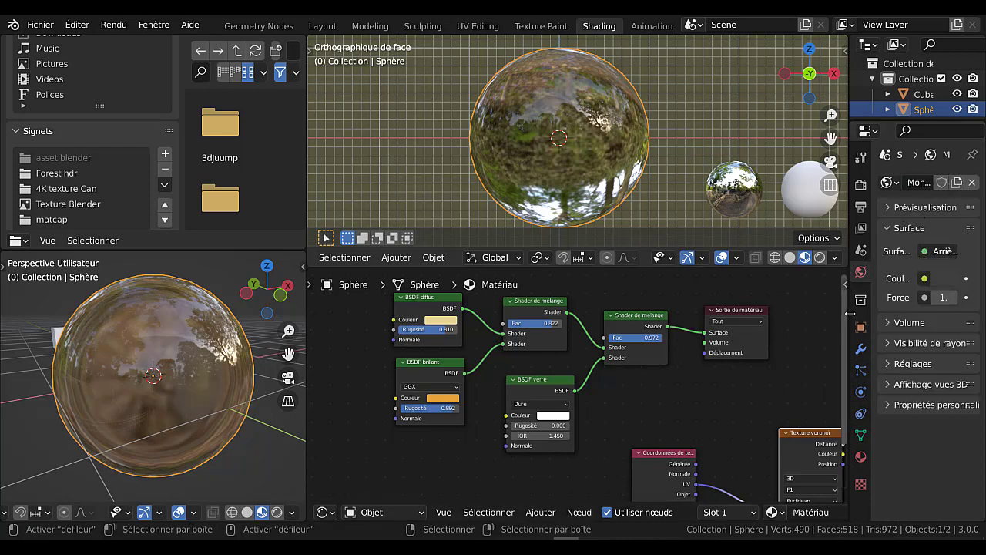
drag(782, 313, 744, 314)
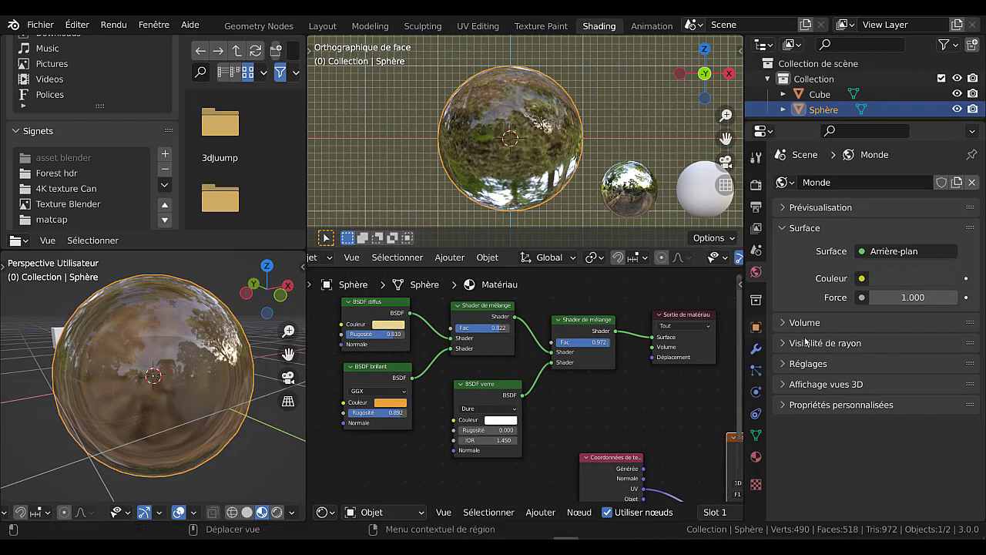
- Assign a Texture d'environnement to the world's Couleur and load forest.exr from the Forest hdr folder
click(862, 279)
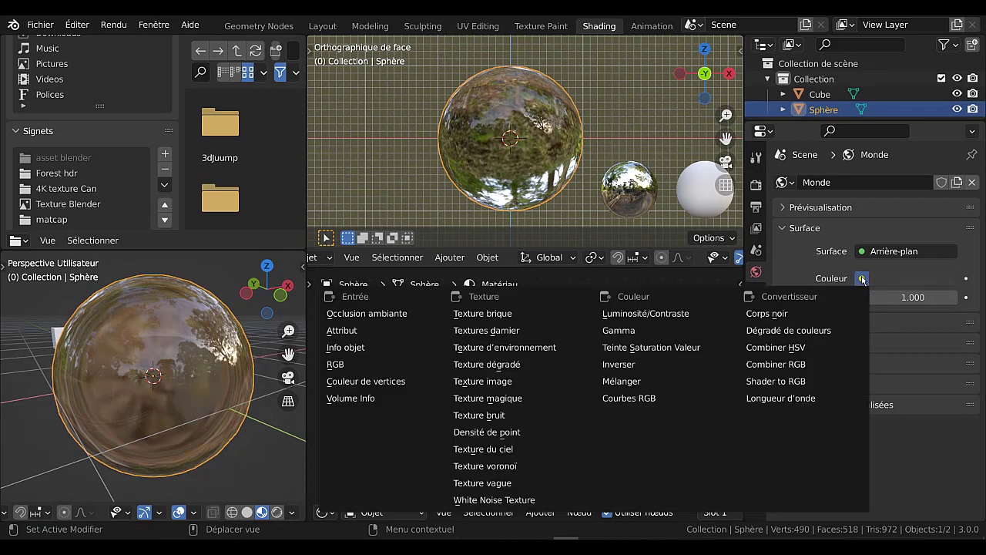
click(533, 348)
click(919, 302)
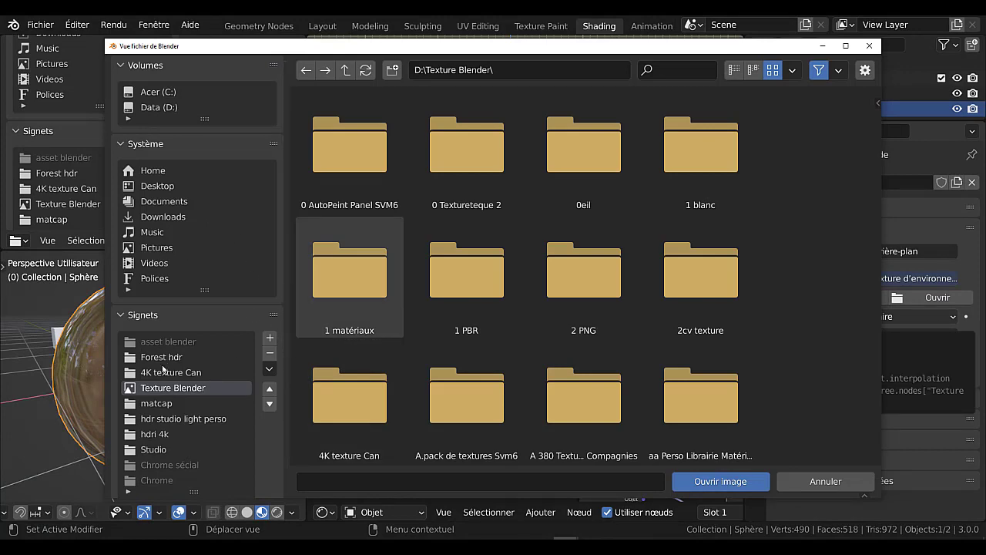
click(162, 356)
click(349, 146)
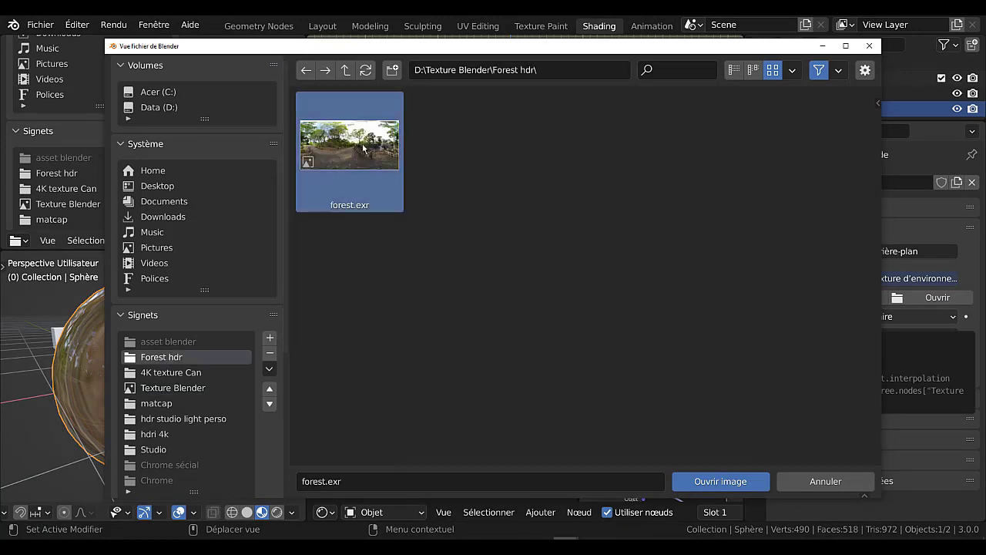
click(720, 481)
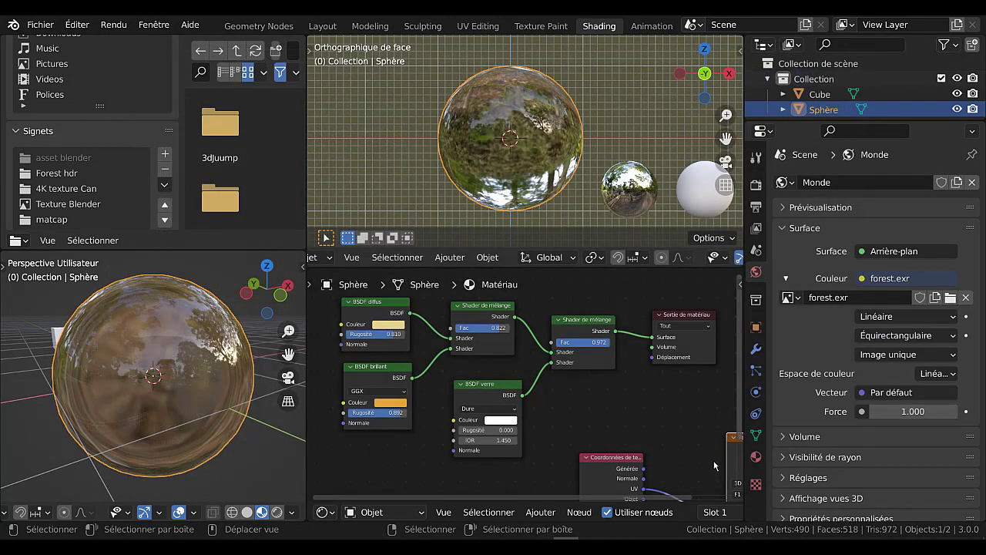
scroll(705, 432, down, 2)
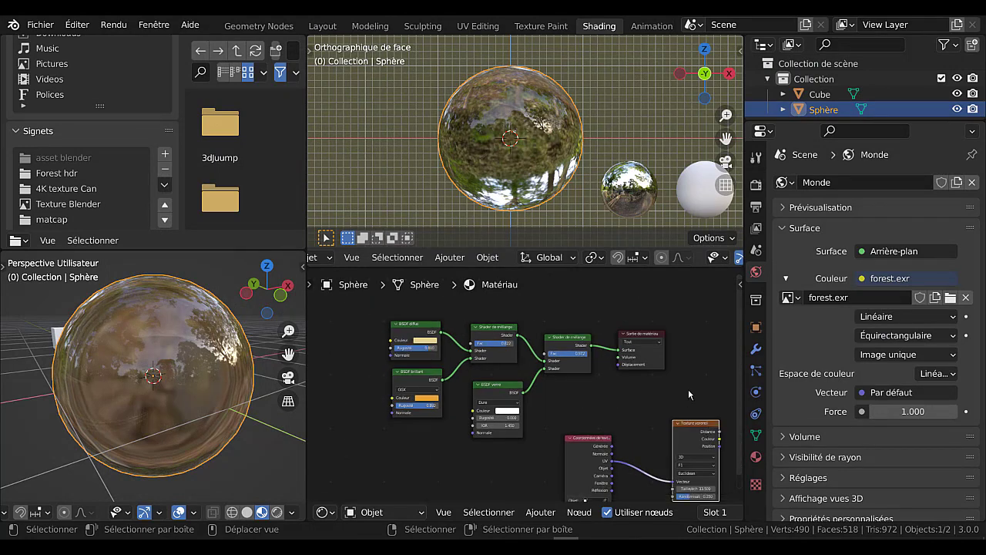
- Switch the front 3D view to rendered shading to show the glass sphere with the forest environment
scroll(712, 258, down, 5)
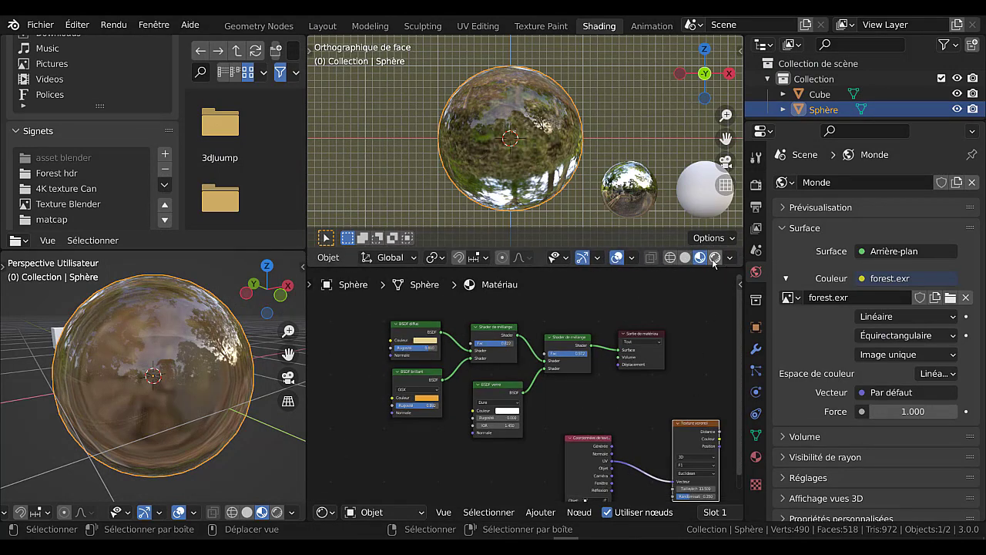
click(715, 257)
scroll(510, 145, up, 4)
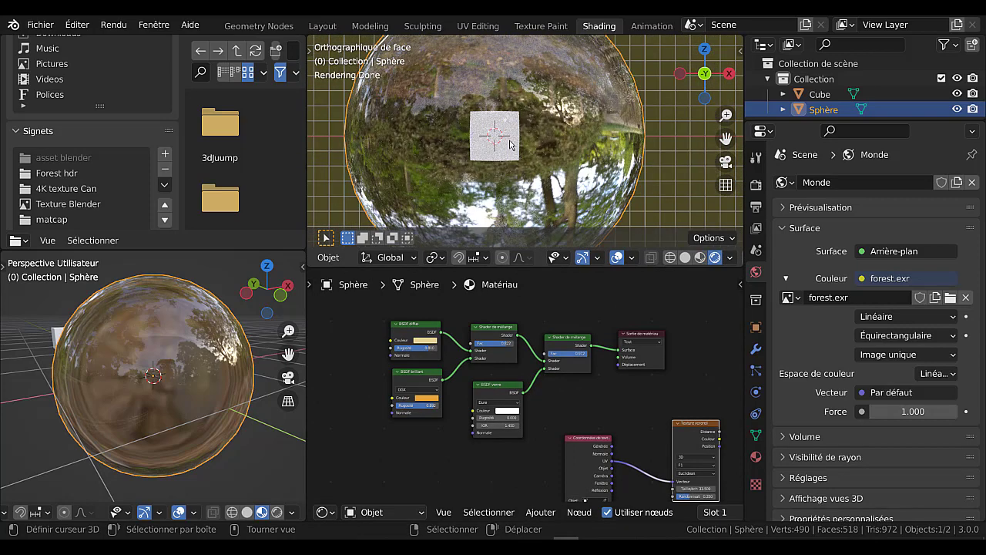
- Give the cube behind the sphere a new material and set its Couleur de base to bright red
click(509, 140)
scroll(602, 188, down, 4)
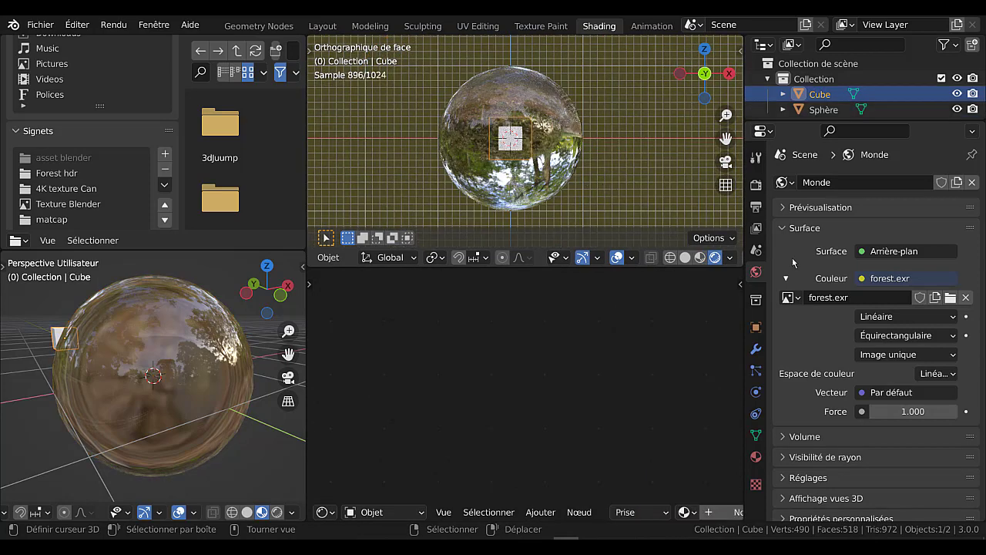
click(756, 457)
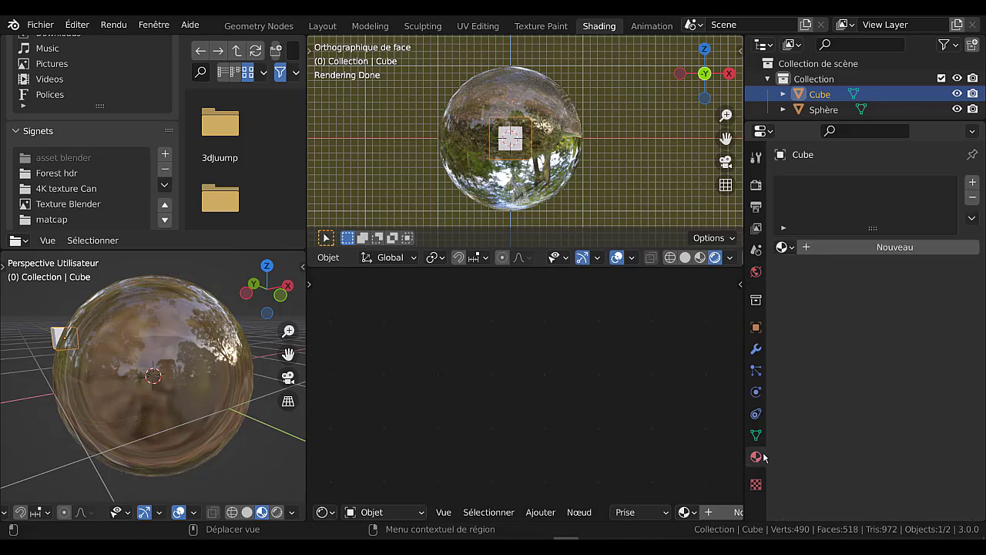
click(888, 253)
click(909, 380)
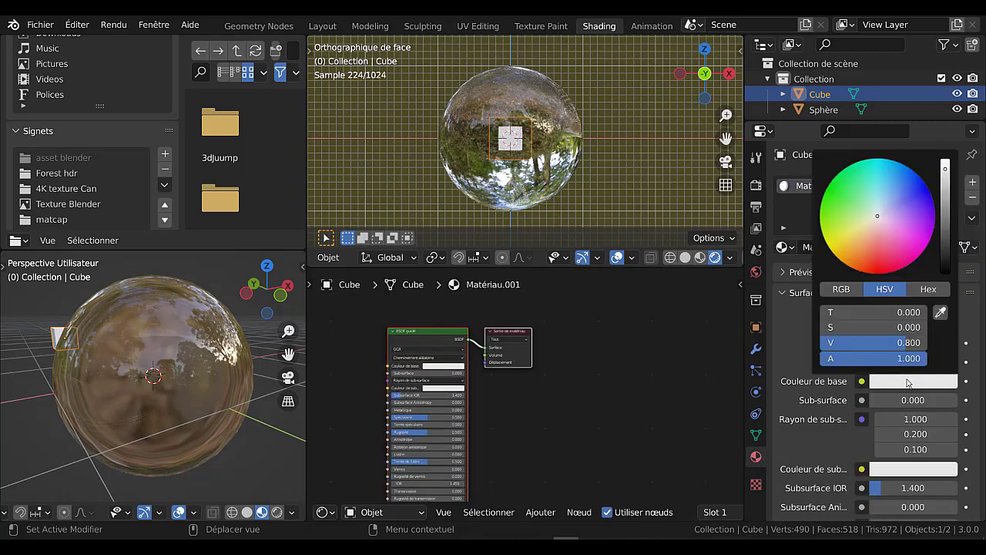
click(880, 269)
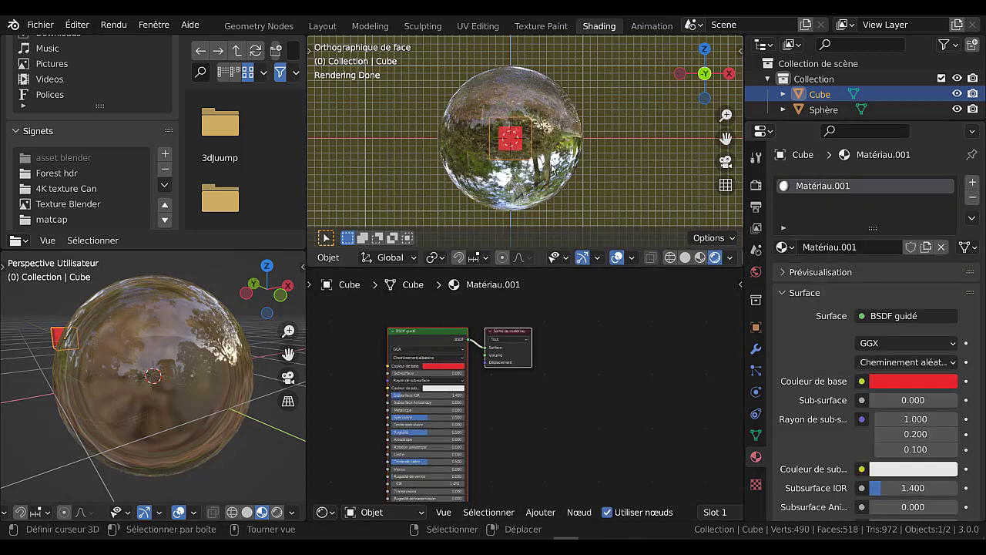
- Scale the red cube up to about twice its size and view it through the glass sphere in perspective
key(s)
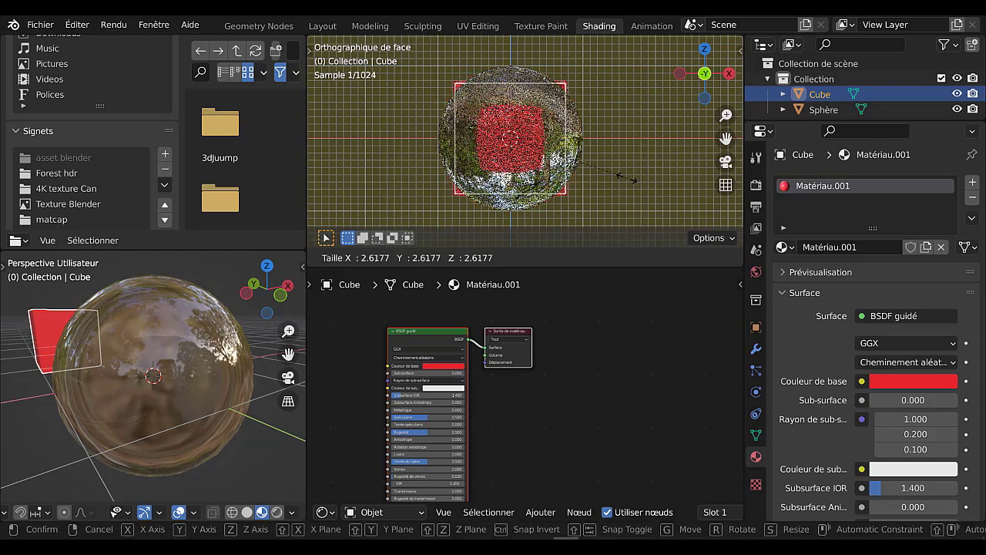
click(614, 175)
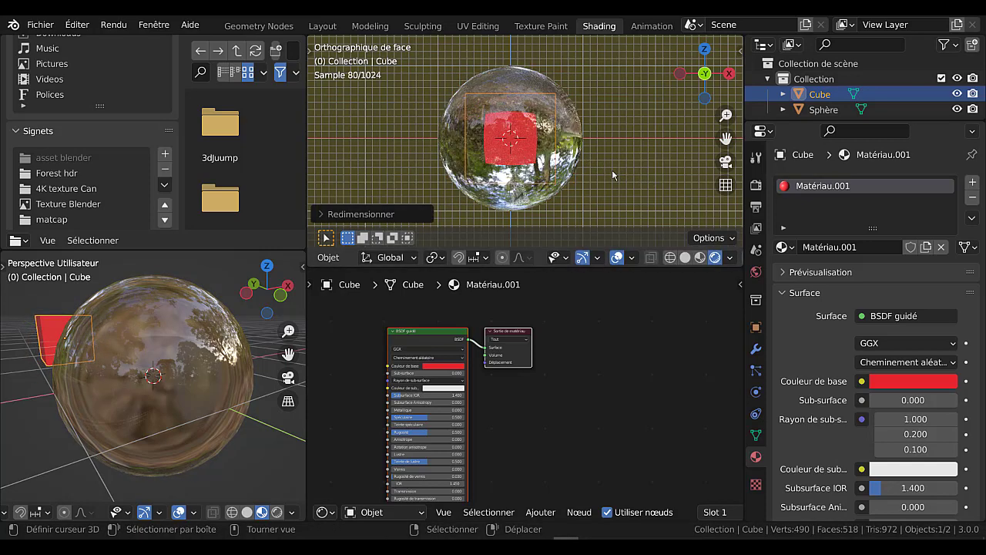
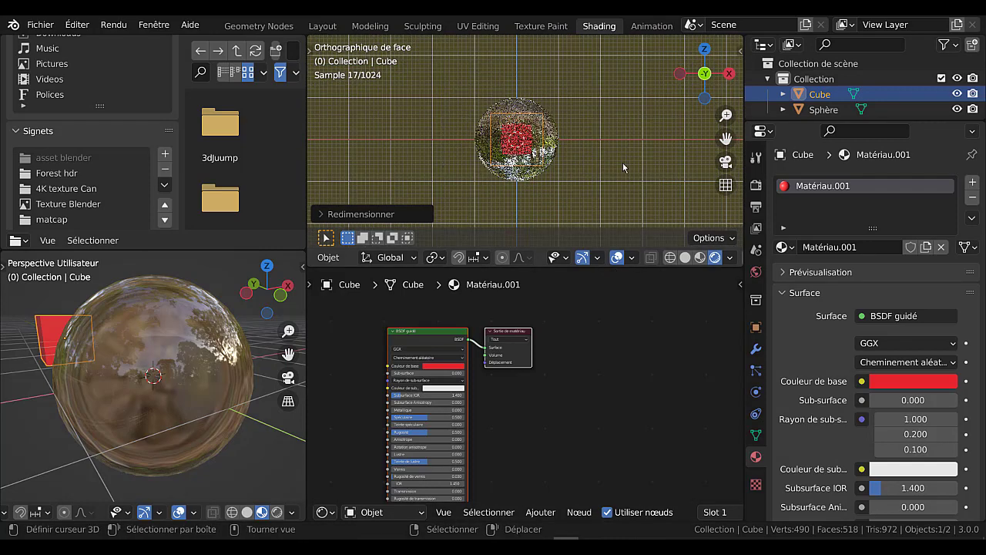
middle_drag(623, 163, 514, 129)
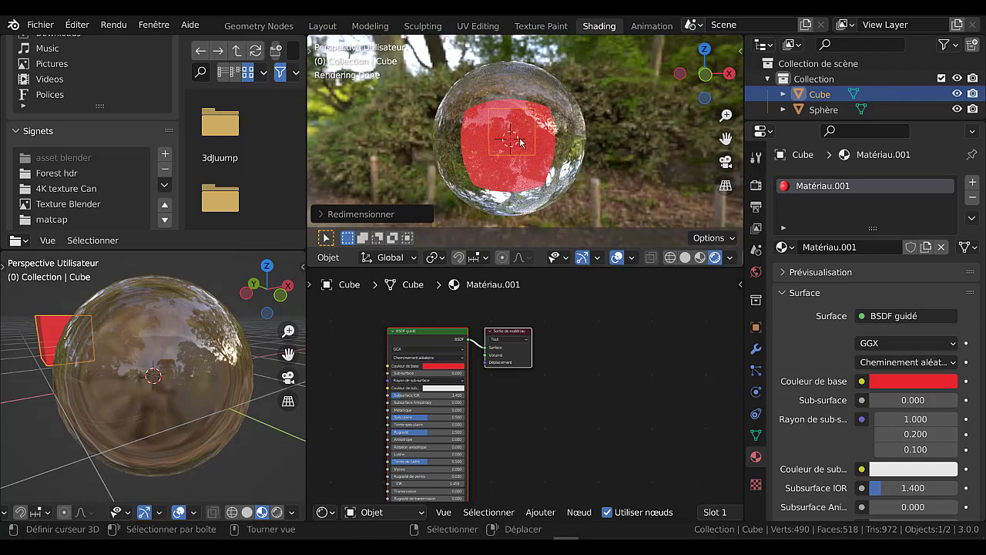
scroll(652, 156, down, 2)
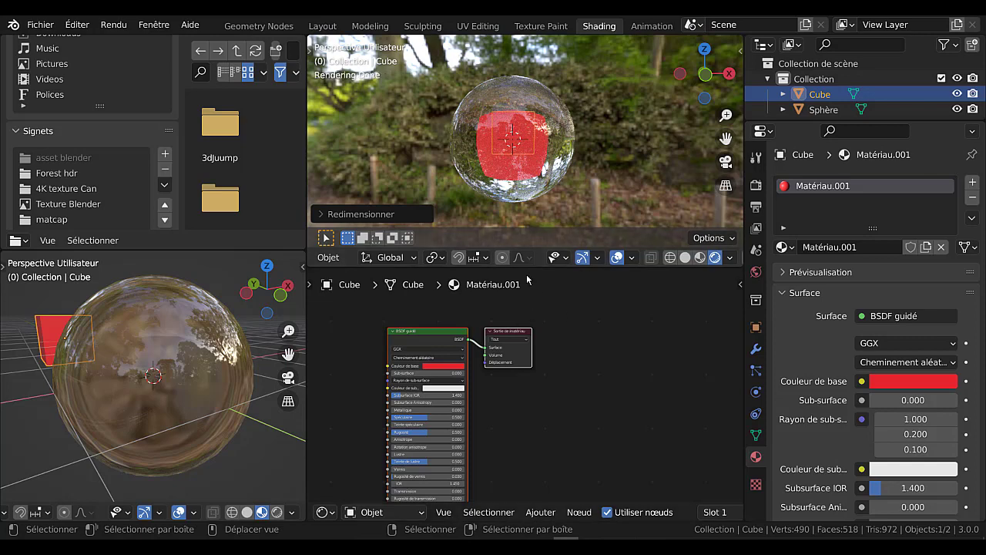
- Select the glass sphere, bring its texture coordinate and Voronoi nodes closer, and connect Voronoi Distance to the material output's Displacement
click(521, 183)
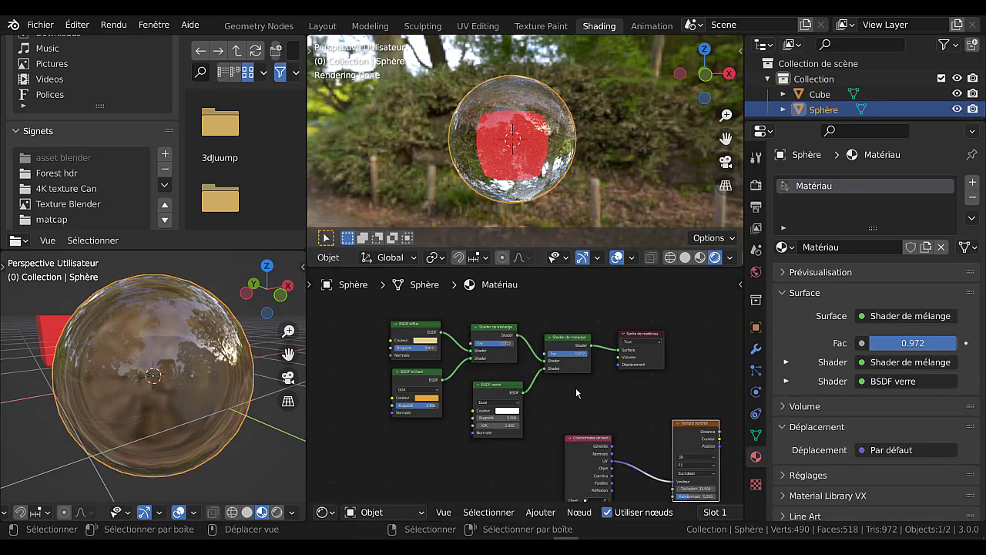
middle_drag(598, 399, 557, 370)
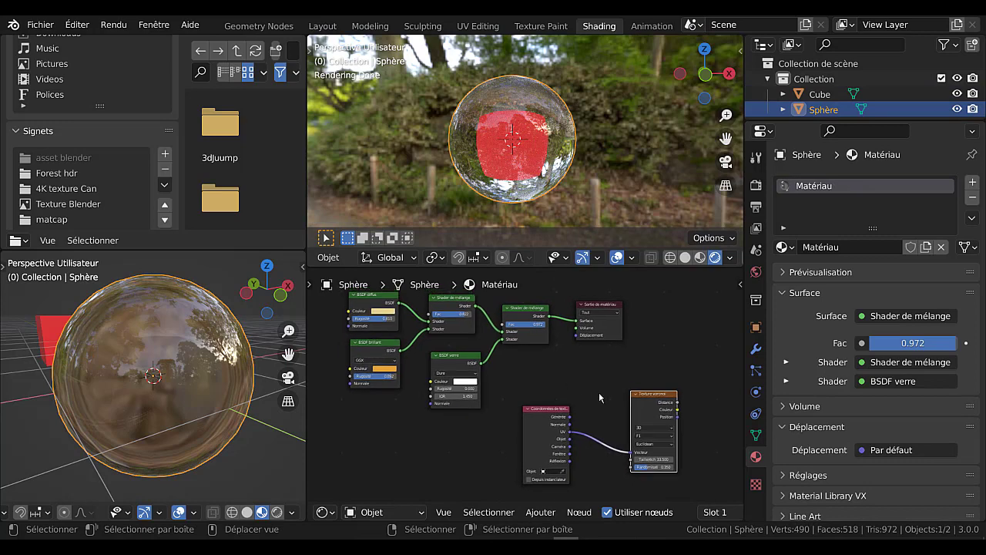
drag(644, 396, 598, 375)
drag(539, 410, 462, 420)
drag(605, 378, 543, 366)
scroll(579, 386, up, 3)
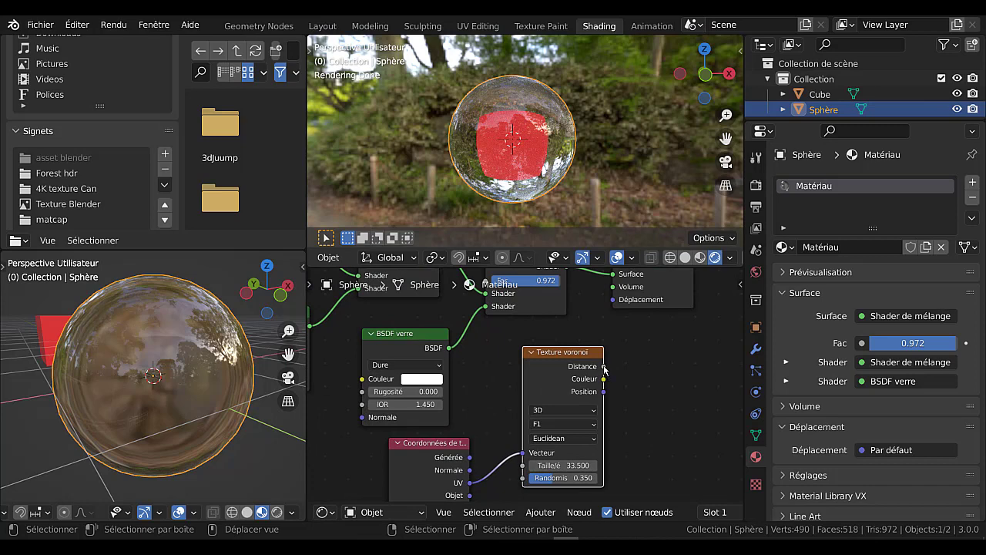
drag(604, 366, 612, 299)
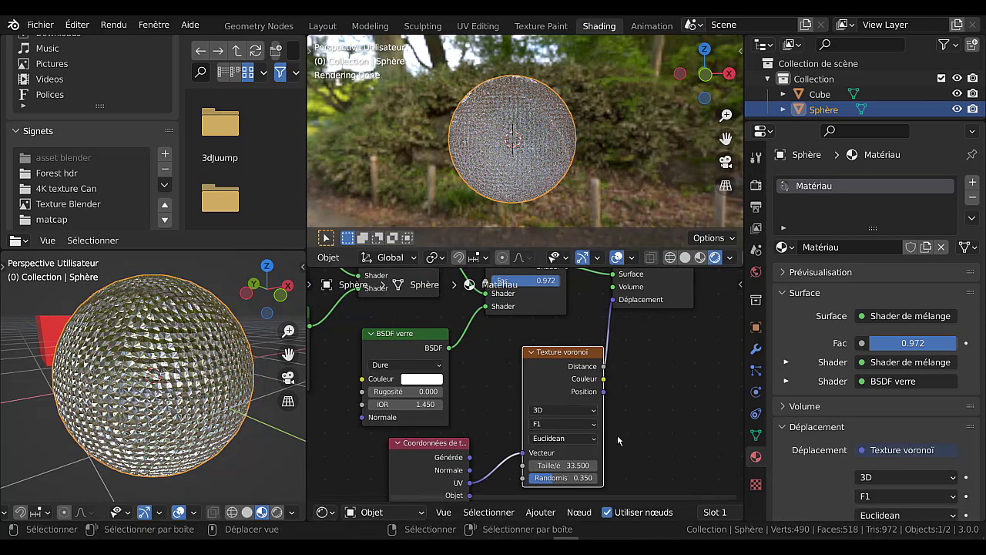
- Reduce the Voronoi texture's randomness to 0.044 and set its scale to 0
middle_drag(618, 435, 675, 414)
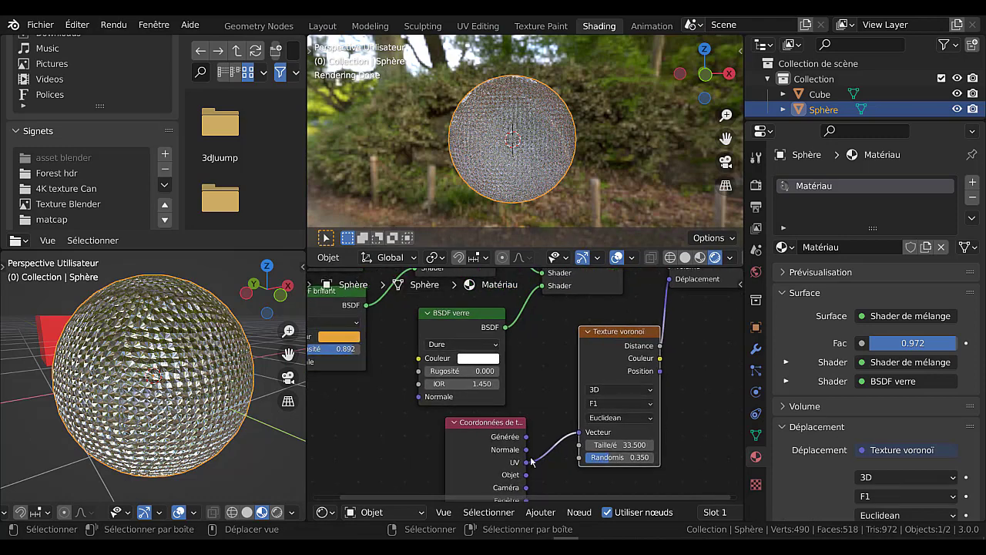
drag(634, 445, 589, 458)
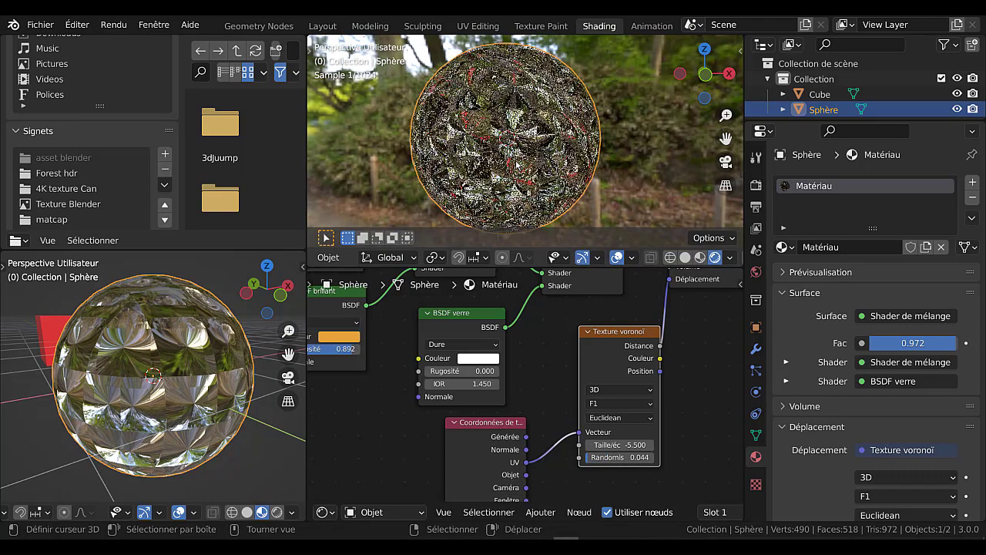
drag(613, 444, 621, 444)
click(618, 446)
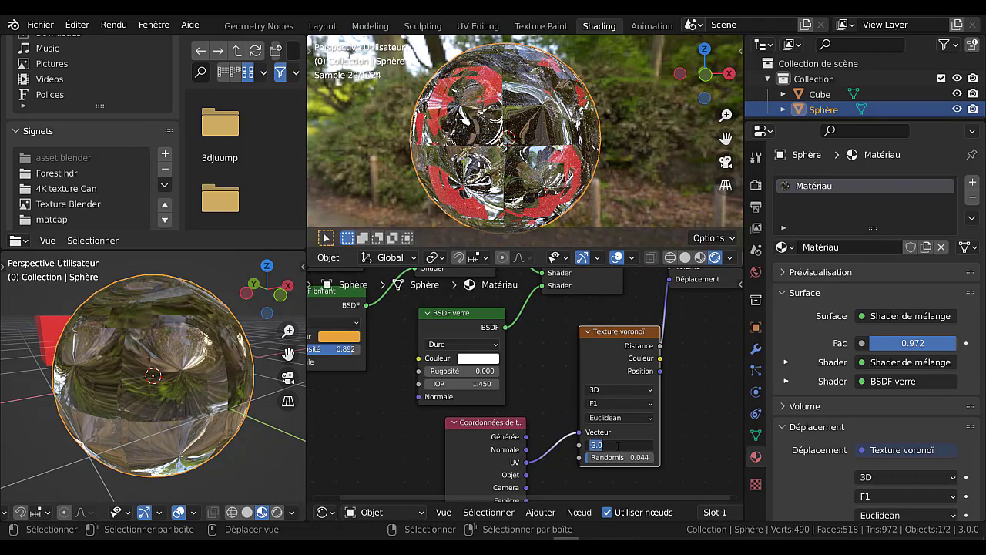
text(0)
key(Return)
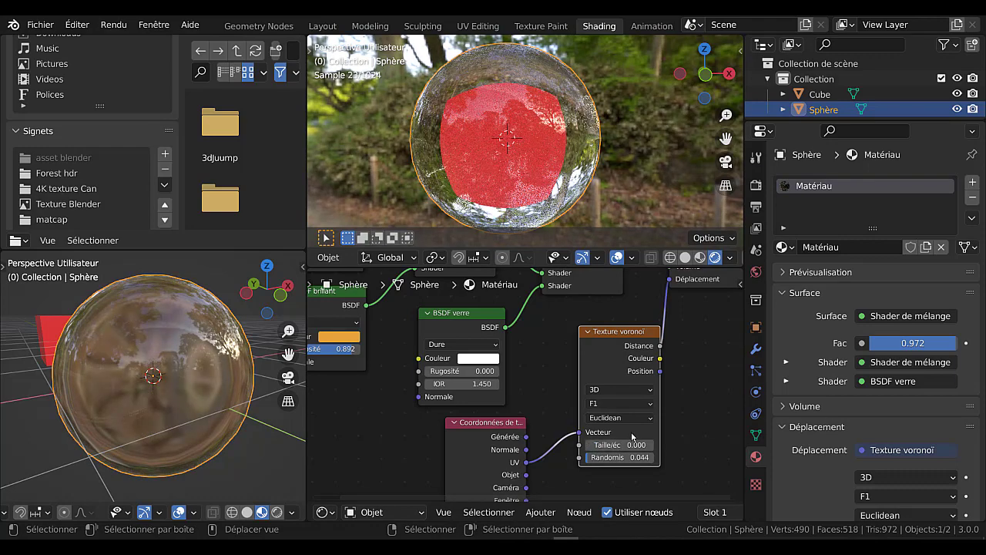
- Raise the Voronoi texture's scale gradually in 0.1 increments up to 1.200
click(651, 445)
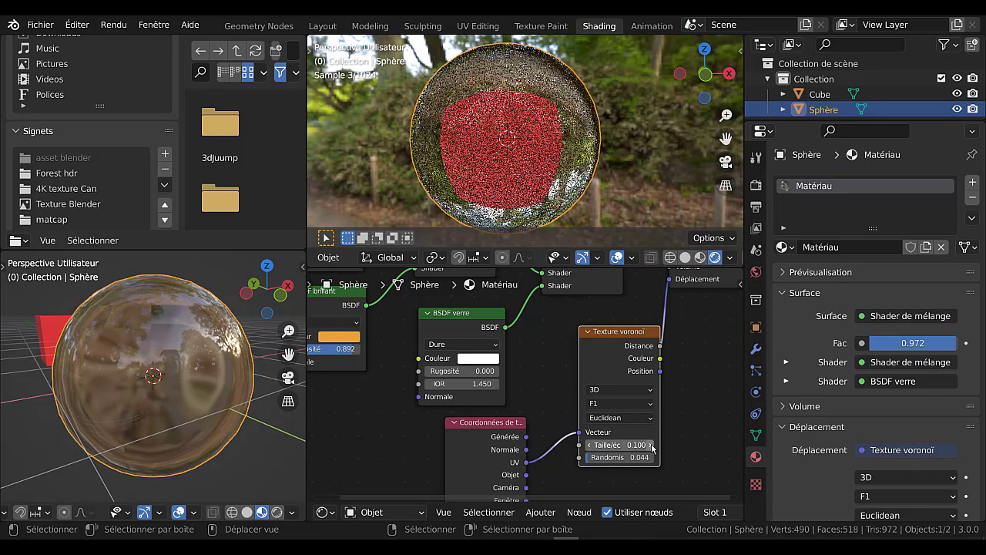
click(651, 445)
click(650, 445)
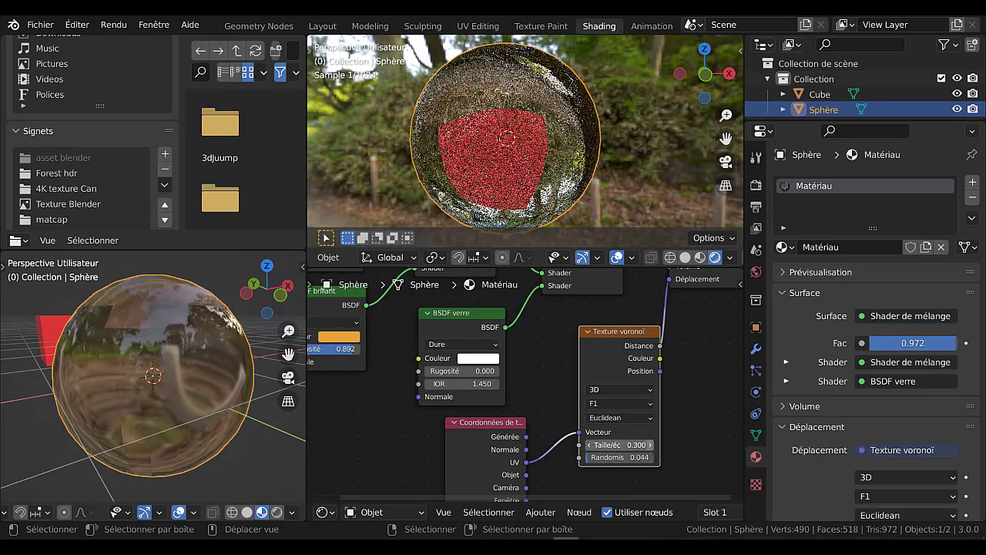
click(650, 445)
click(650, 446)
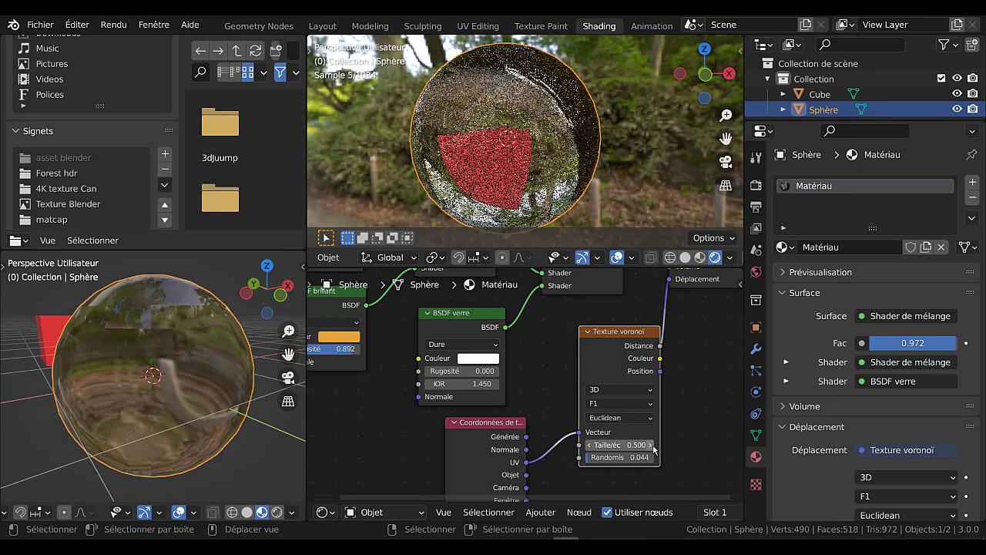
click(650, 446)
click(650, 446)
click(650, 445)
click(650, 445)
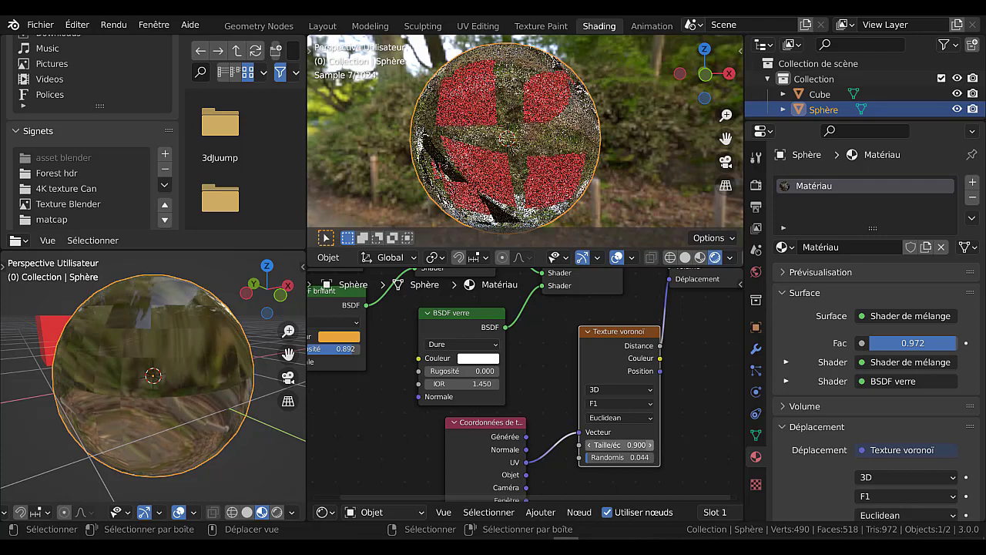
click(650, 445)
click(650, 445)
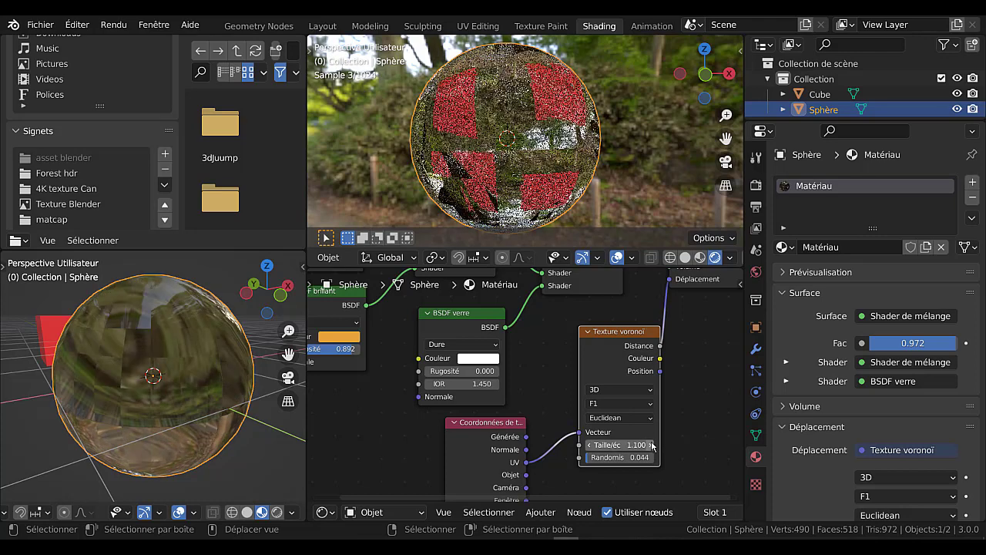
click(650, 445)
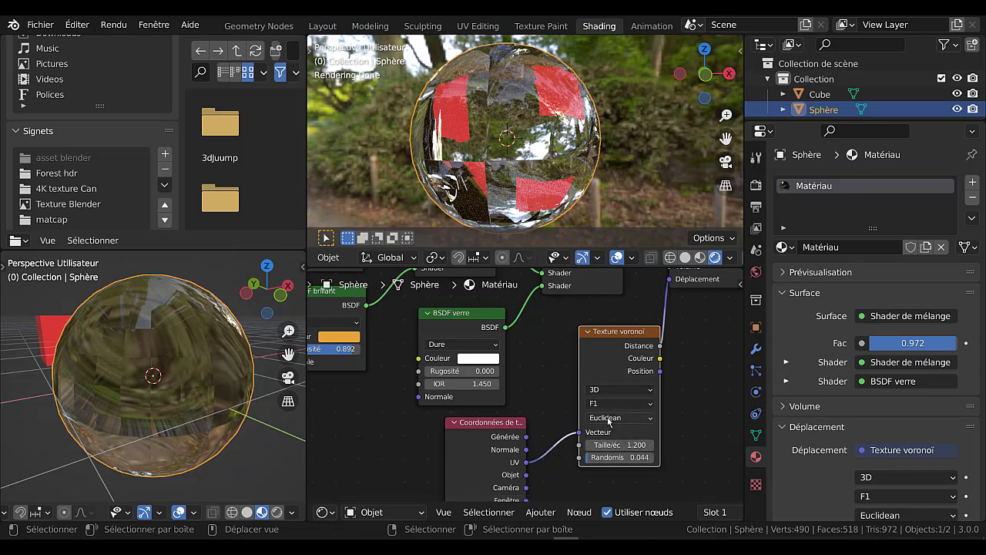
- Inspect the displaced glass sphere from another angle in a taller rendered viewport
scroll(551, 94, down, 2)
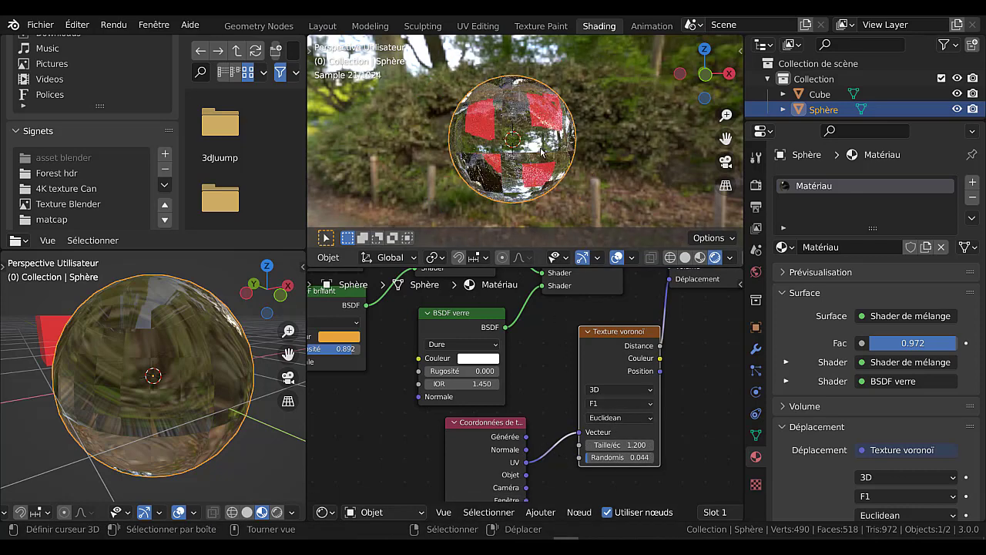
middle_drag(591, 152, 470, 171)
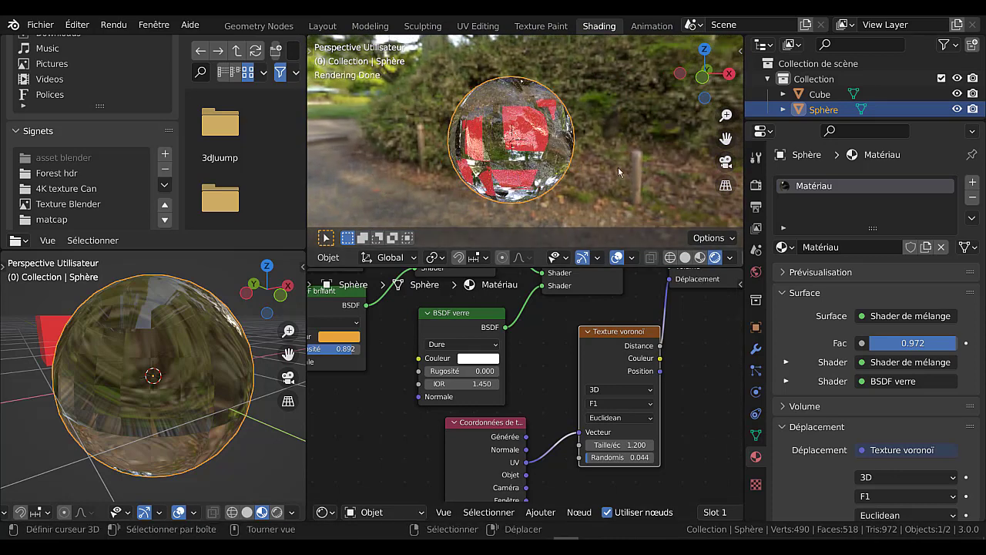
scroll(619, 169, down, 2)
scroll(619, 168, up, 2)
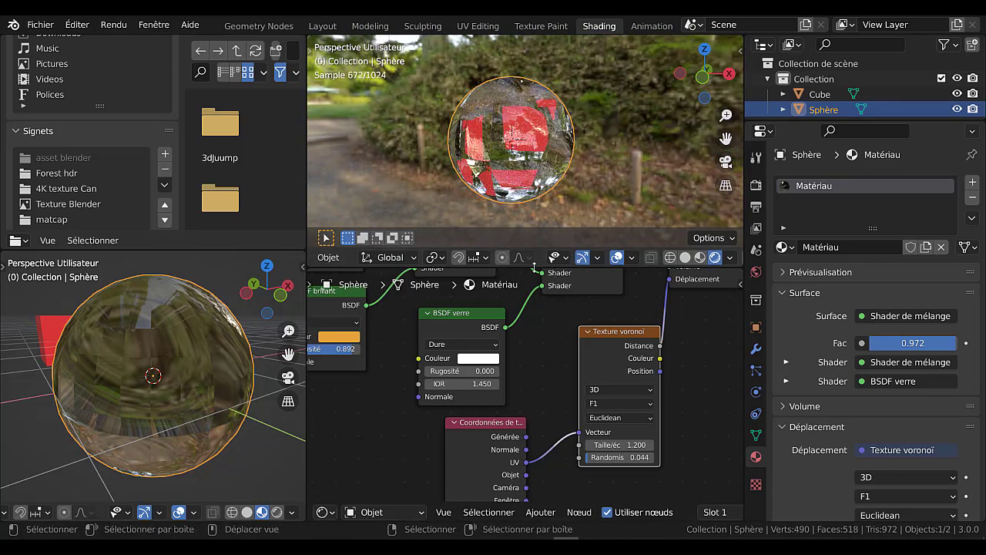
drag(534, 267, 533, 324)
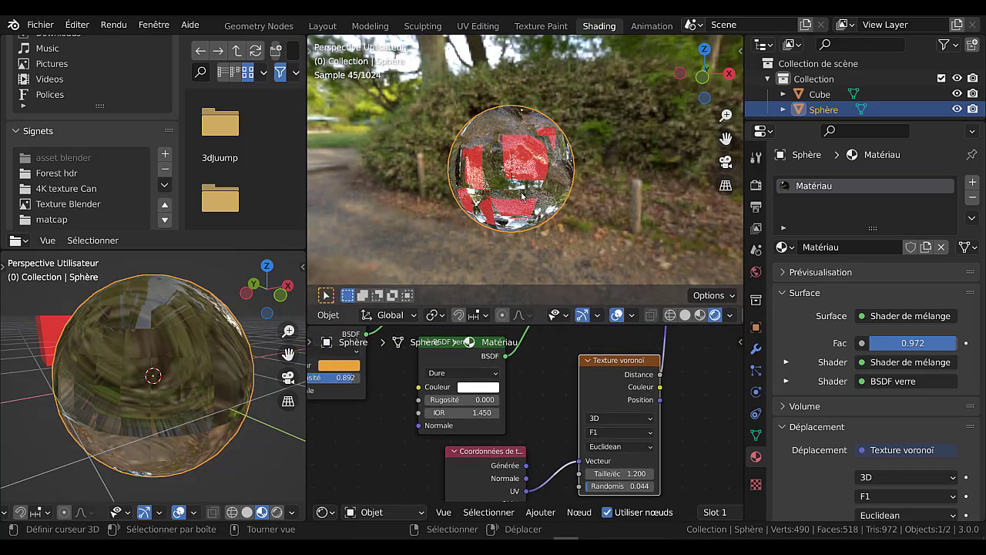
- Hide the forest.exr background from the camera by disabling Caméra in the world's ray visibility settings
click(756, 271)
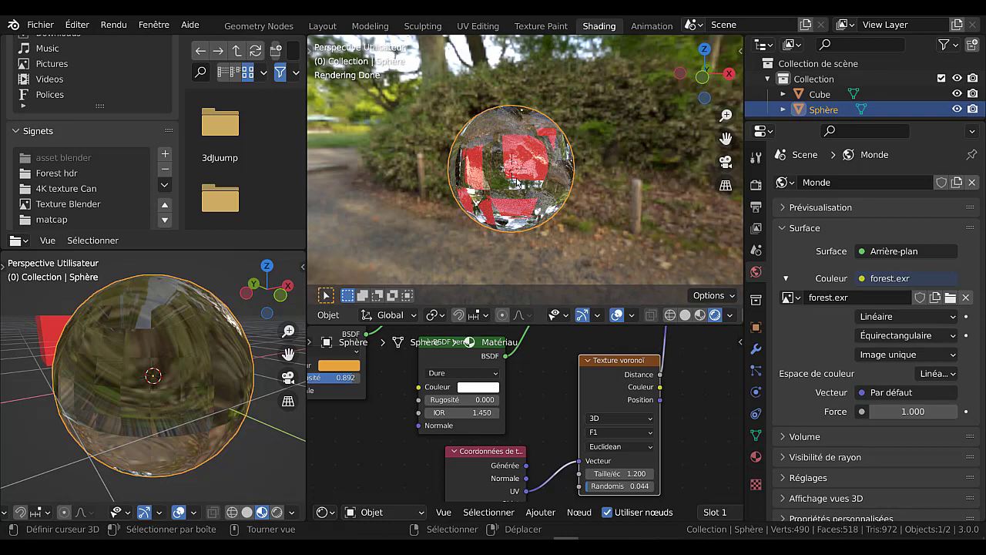
click(788, 459)
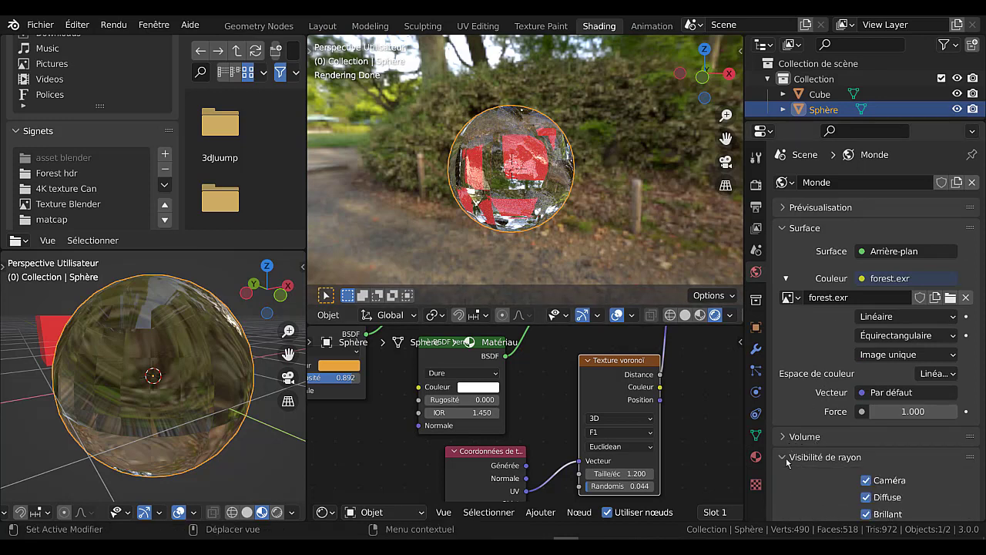
scroll(811, 401, down, 2)
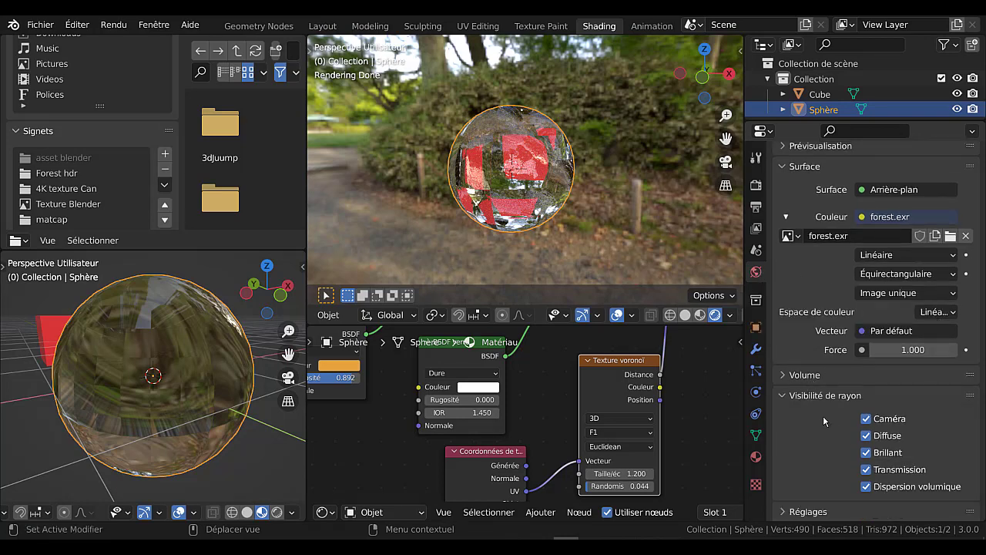
click(867, 419)
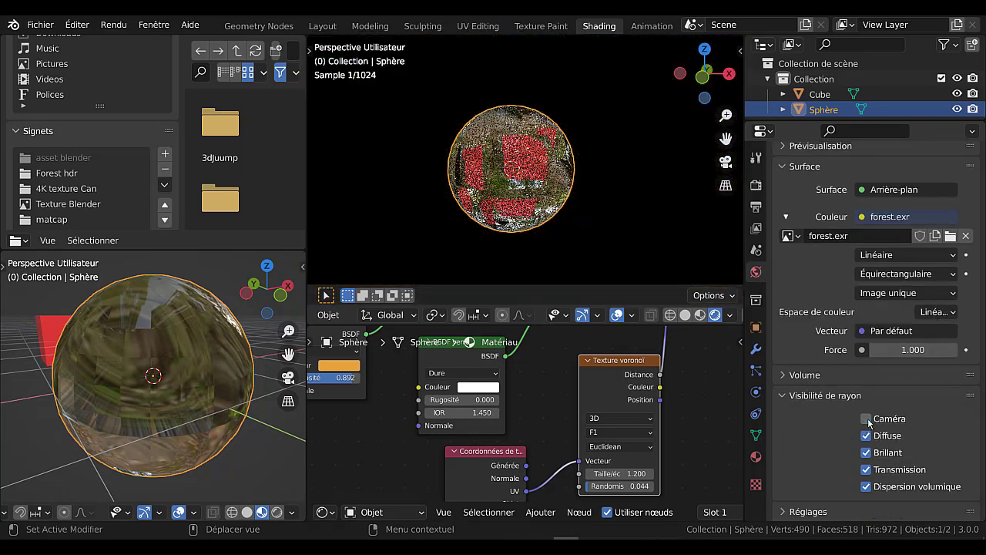
- Narrow the properties area to widen the viewport and node editor, and make the node editor taller
scroll(734, 206, up, 3)
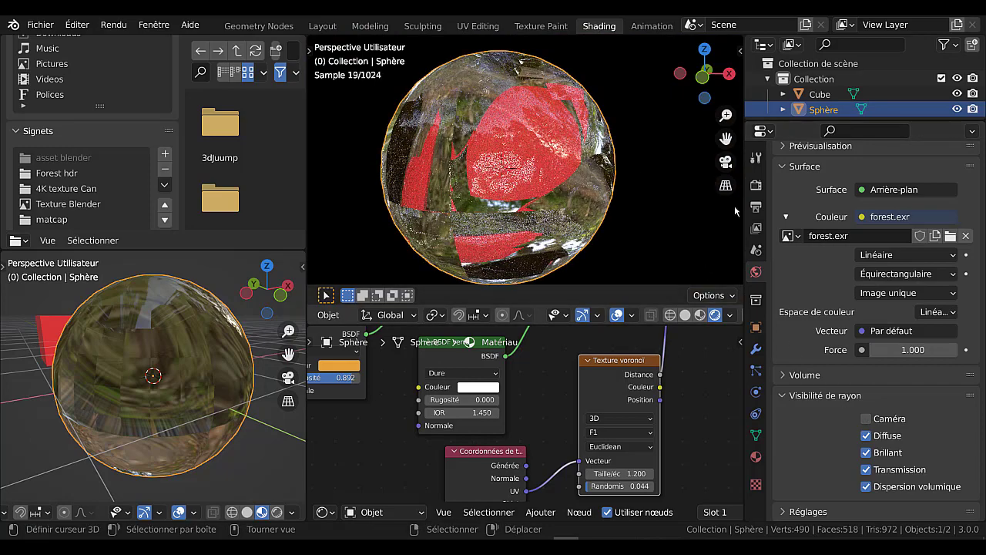
drag(745, 206, 871, 206)
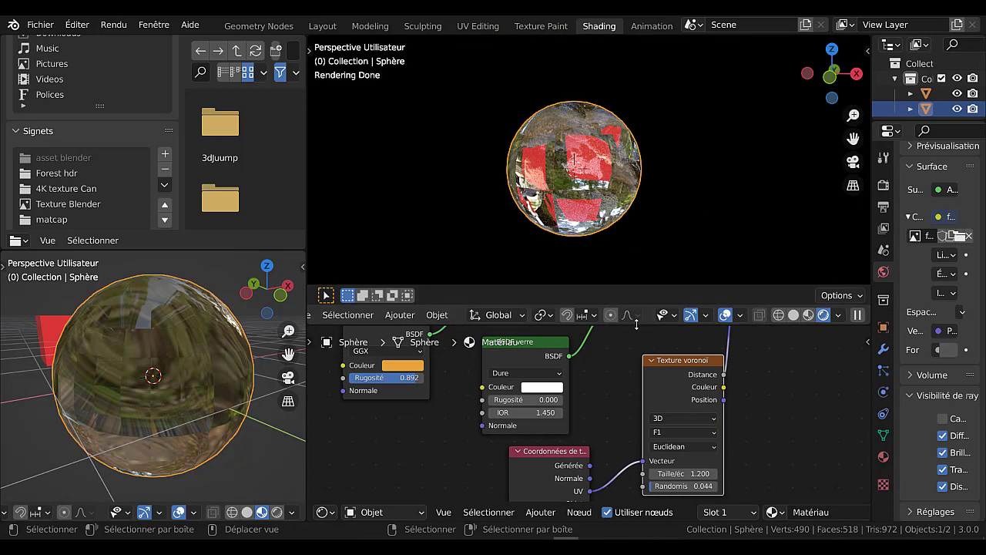
drag(642, 324, 642, 382)
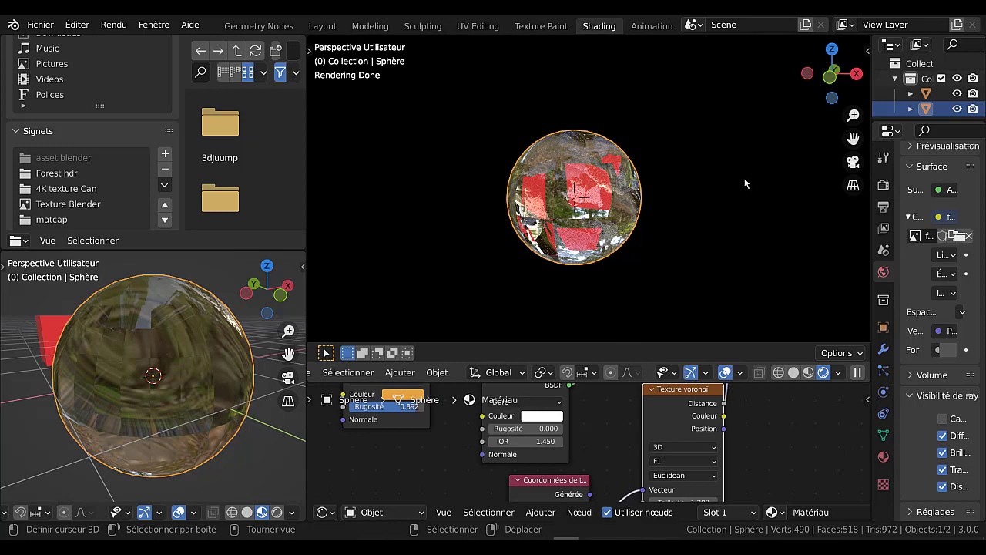
drag(758, 383, 768, 220)
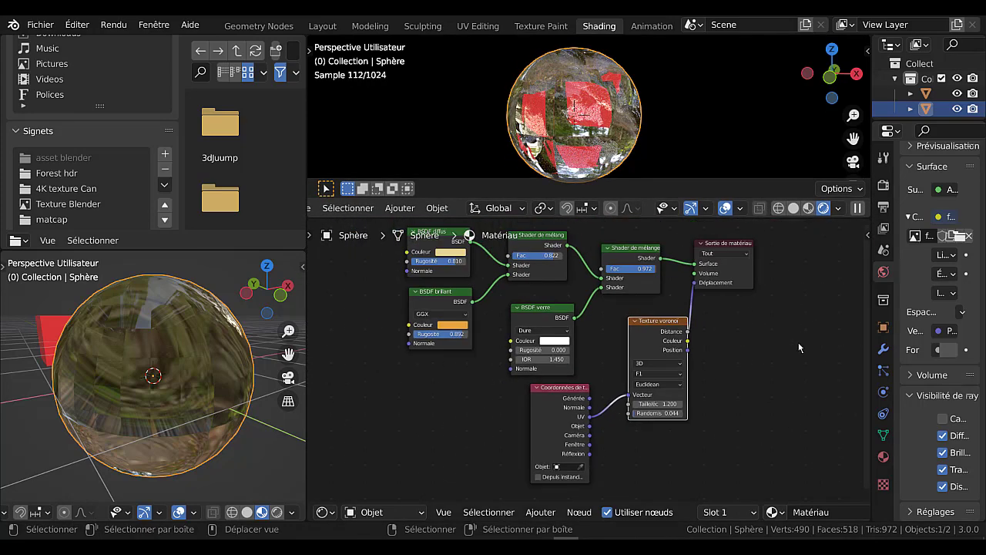
- Frame the sphere's complete node tree and line up the two mix shader nodes
key(Home)
scroll(647, 308, up, 2)
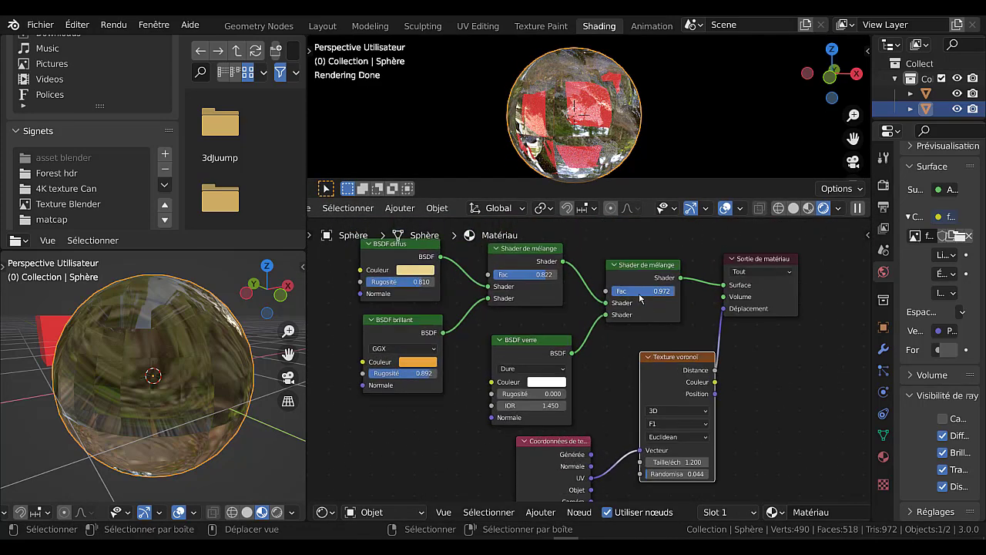
drag(632, 266, 631, 254)
drag(531, 254, 532, 261)
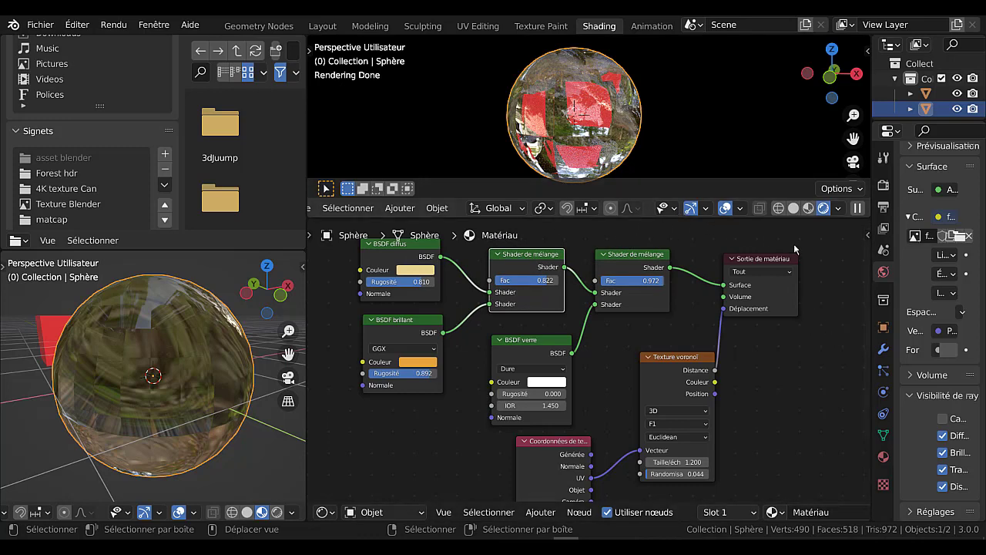
- Change the node editor's shader type to Monde to show the world background's nodes
scroll(436, 208, up, 3)
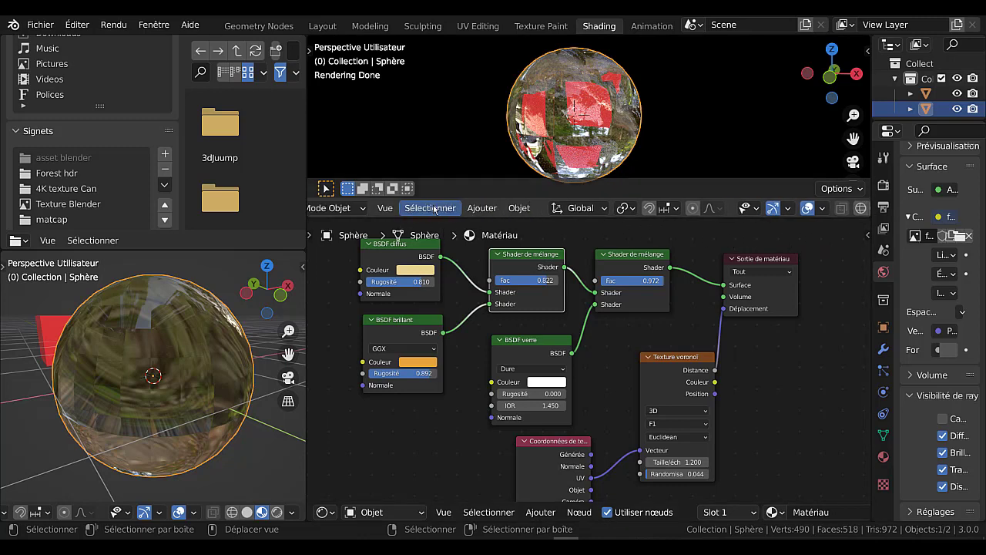
scroll(435, 208, up, 2)
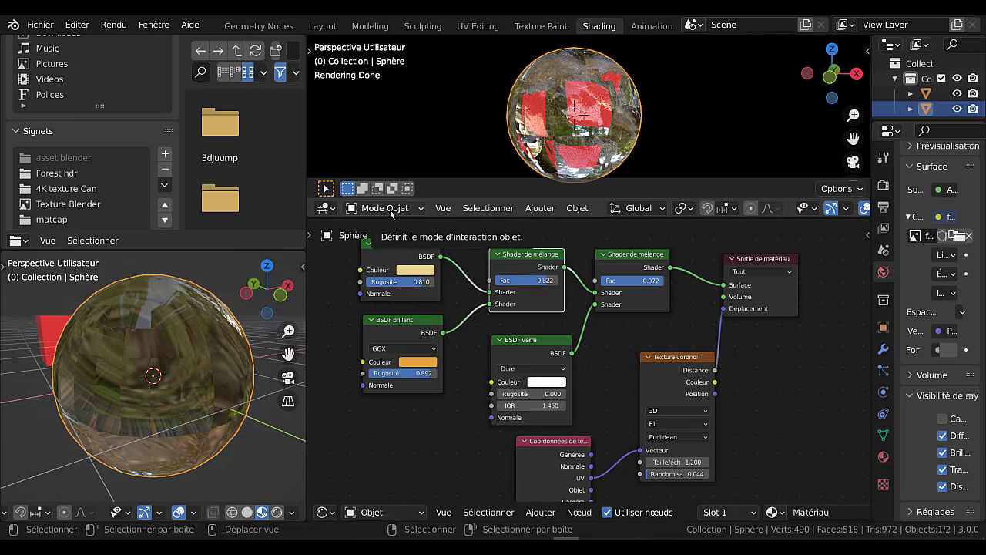
click(441, 208)
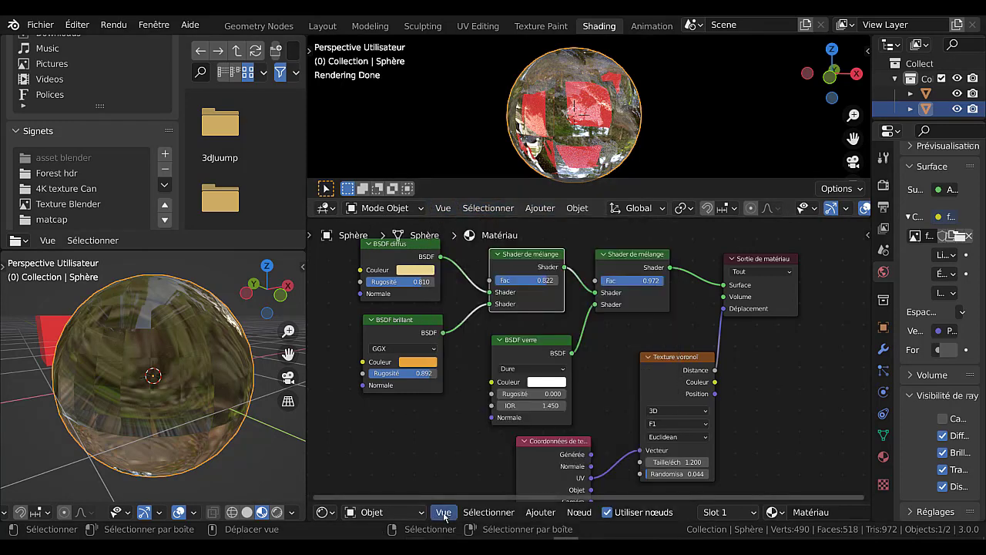
click(372, 513)
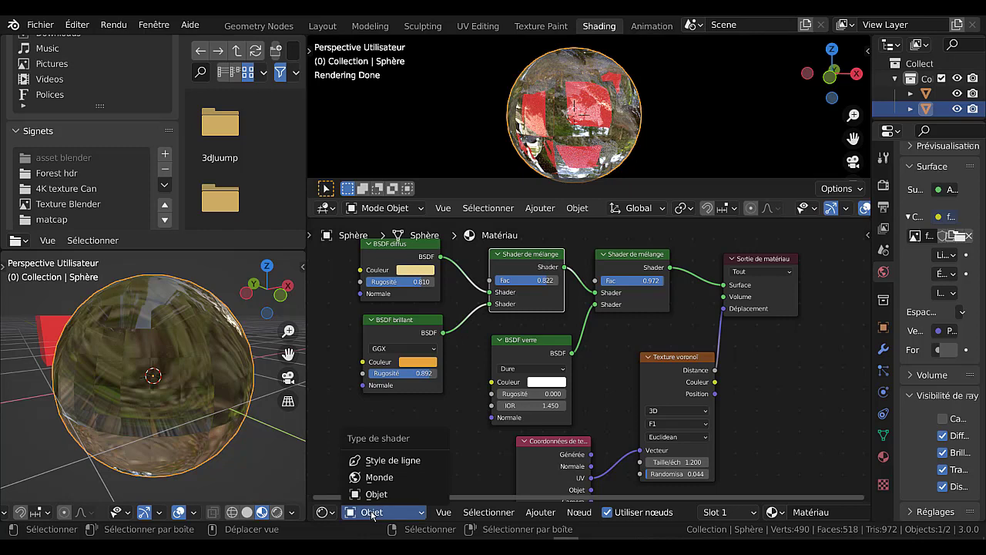
click(386, 213)
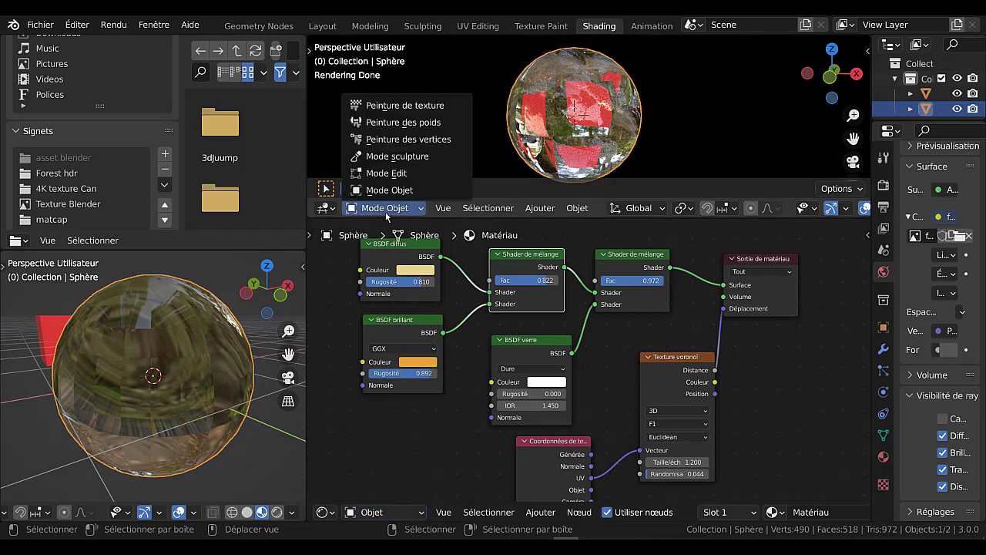
click(369, 514)
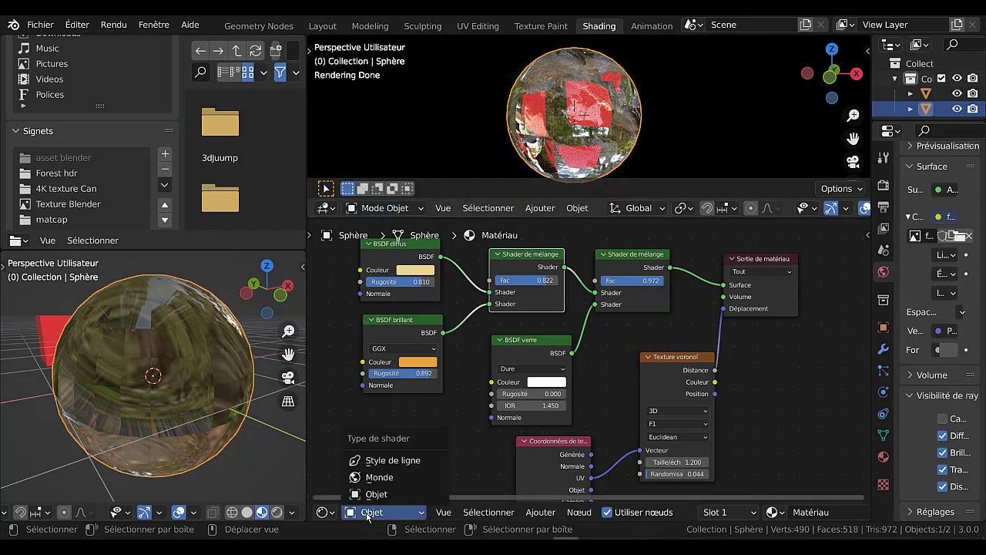
click(368, 515)
click(371, 515)
click(369, 475)
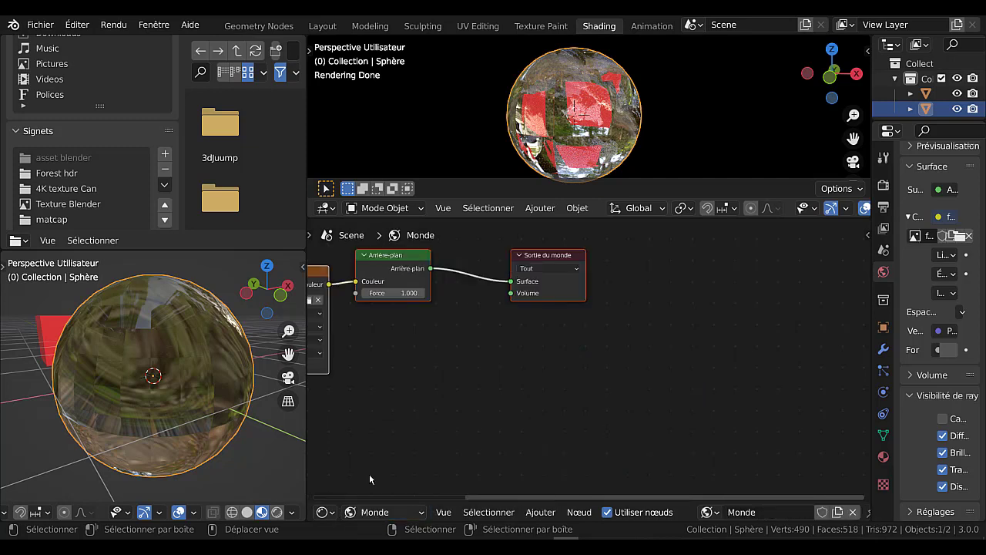
- Arrange the world's forest.exr, Arrière-plan and Sortie du monde nodes closer together
middle_drag(491, 391, 651, 405)
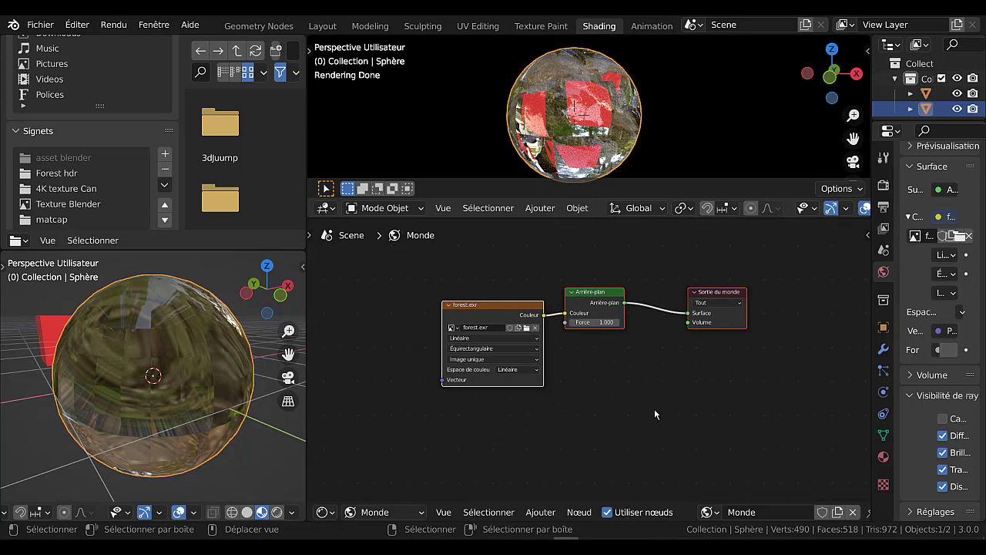
scroll(654, 411, up, 4)
drag(610, 269, 642, 266)
click(584, 287)
drag(479, 316, 548, 285)
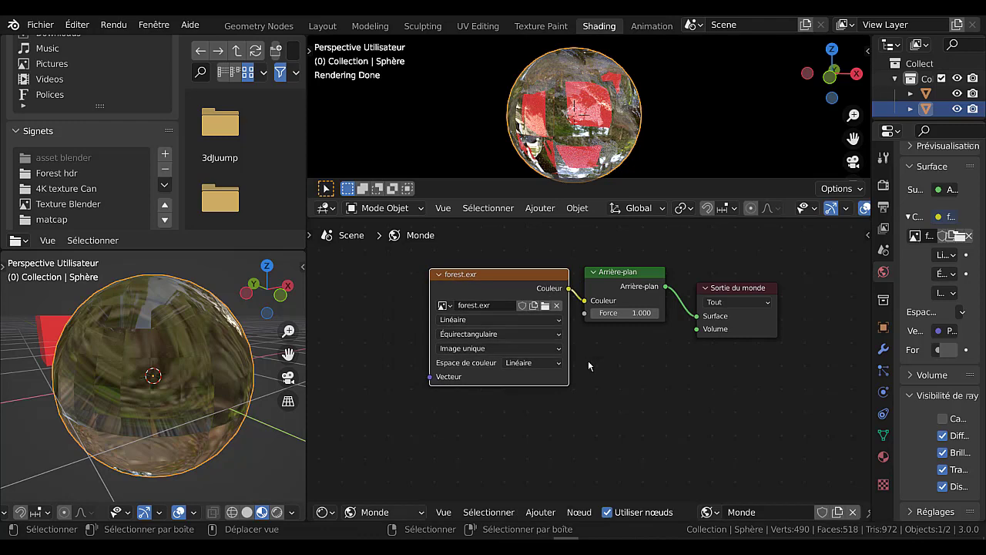
- View the sphere's material nodes with the Objet shader type, and return to the Monde nodes
click(383, 512)
click(376, 493)
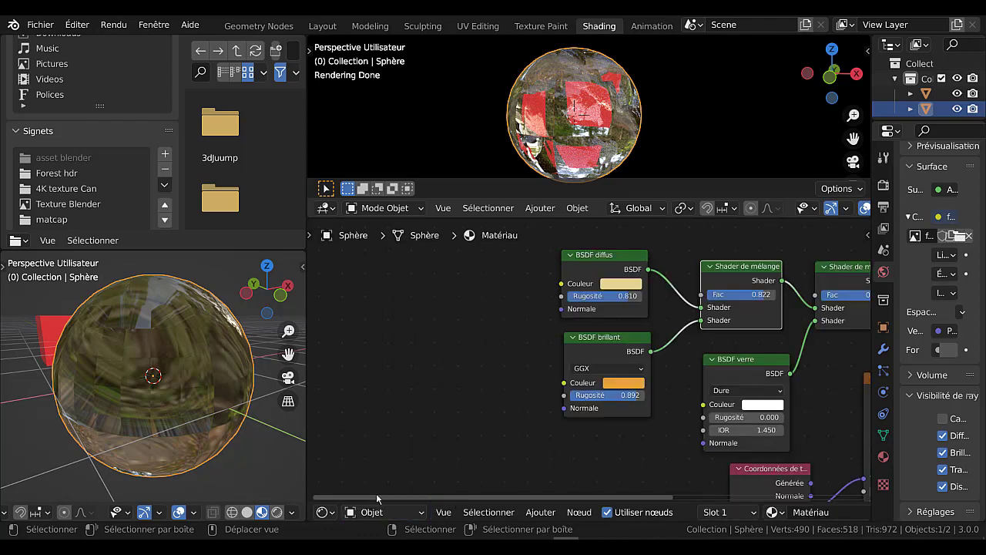
middle_drag(483, 410, 422, 432)
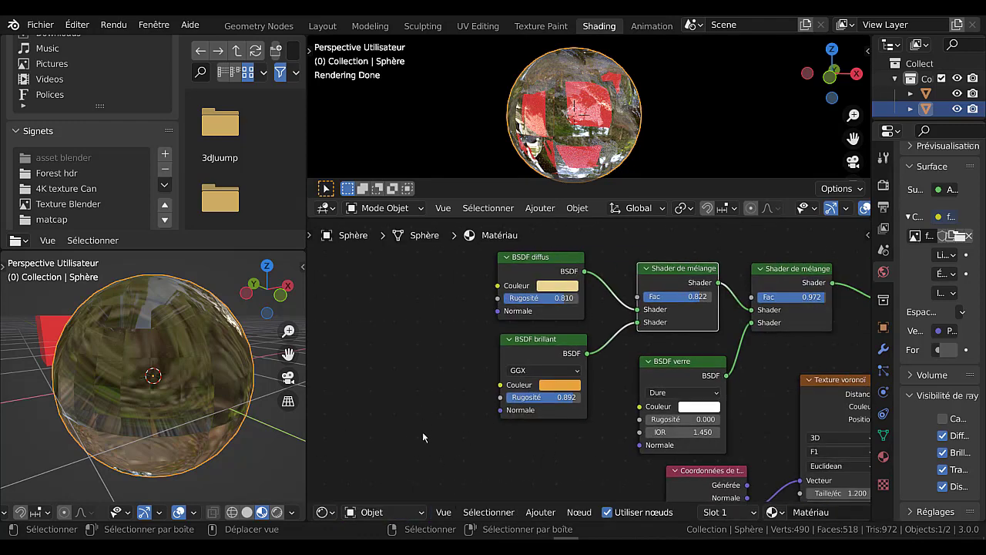
click(385, 513)
click(381, 478)
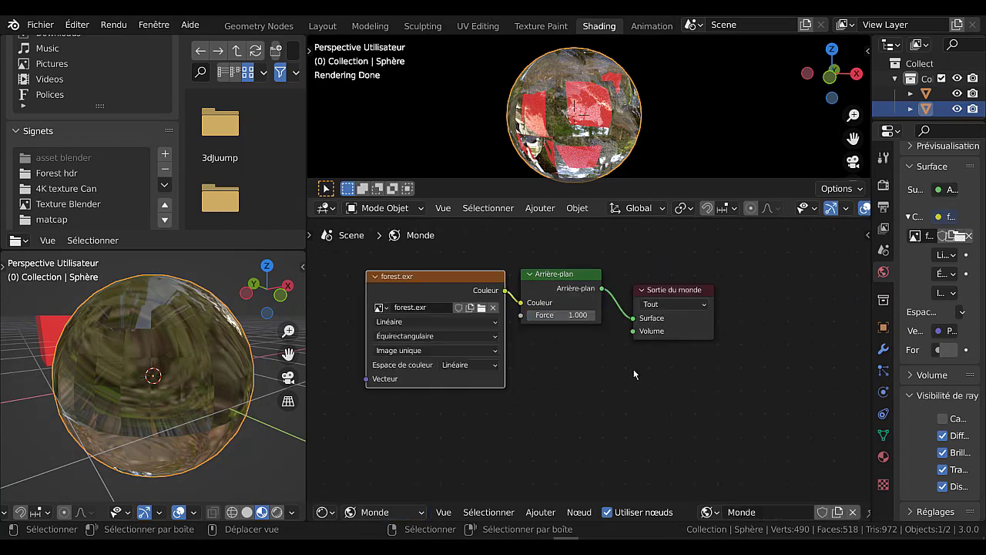
- Spread out the three world nodes to leave more space between forest.exr, Arrière-plan and Sortie du monde
middle_drag(635, 375, 656, 401)
drag(700, 336, 734, 324)
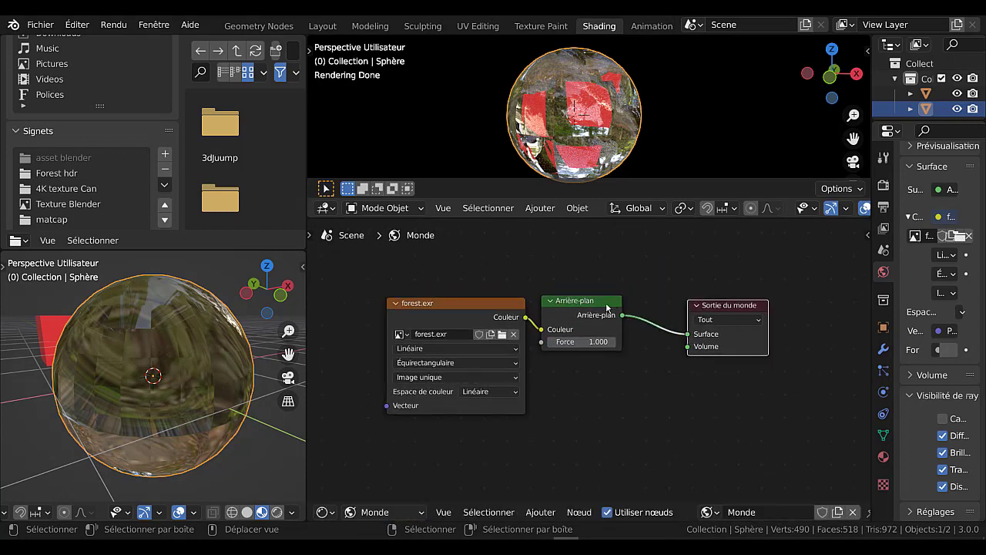
drag(587, 302, 620, 297)
drag(495, 307, 470, 296)
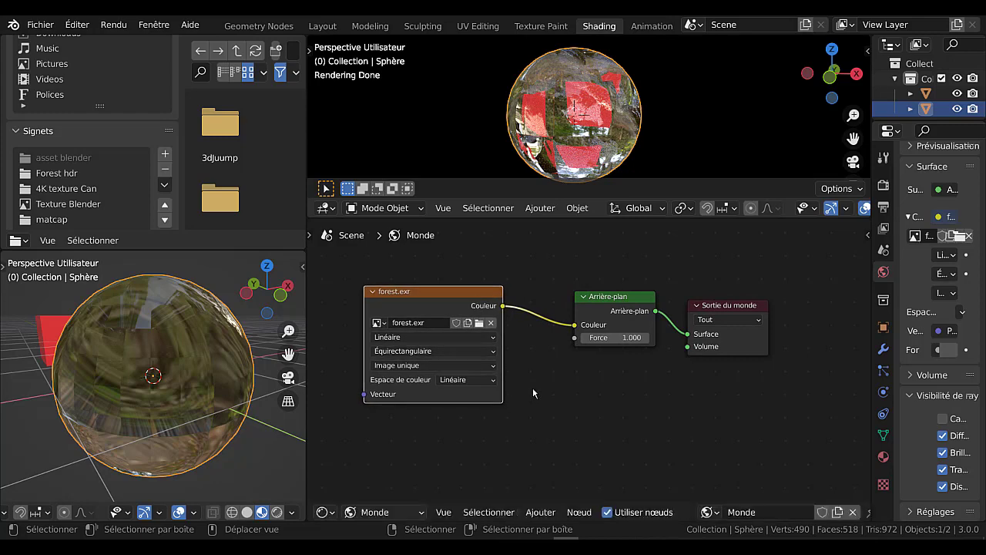
middle_drag(539, 394, 577, 404)
scroll(440, 380, up, 2)
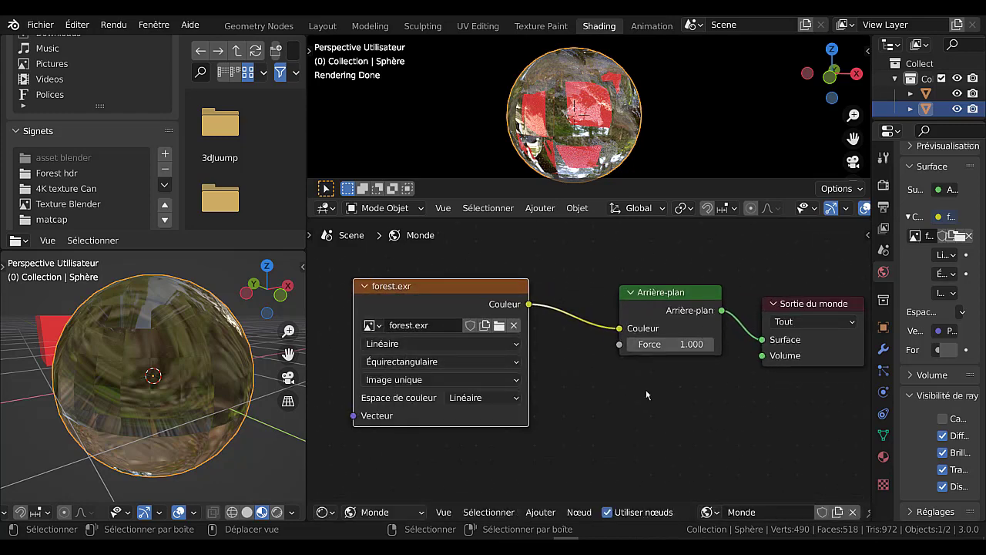
- Insert a Shader de mélange node on the link between Arrière-plan and Sortie du monde
scroll(655, 405, down, 1)
click(540, 512)
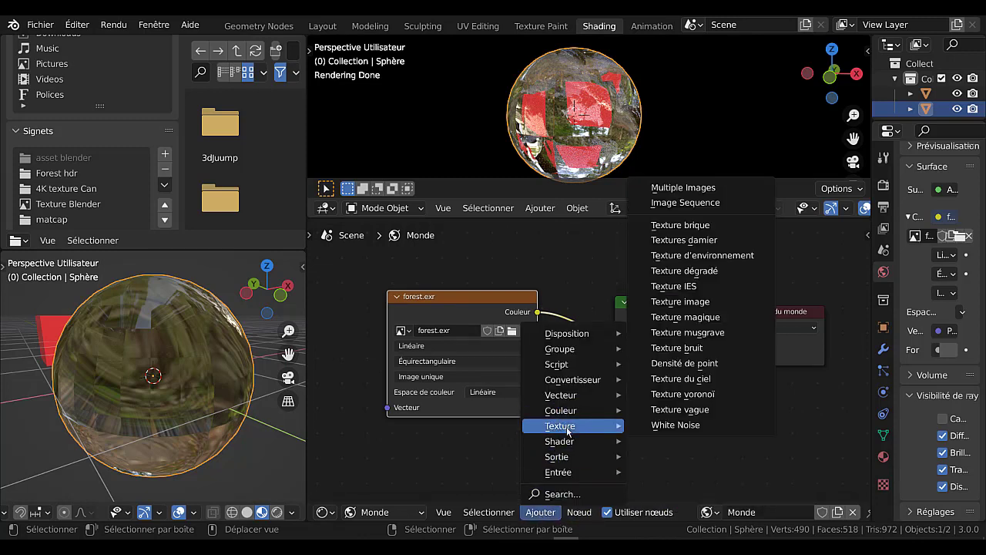
mouse_move(570, 445)
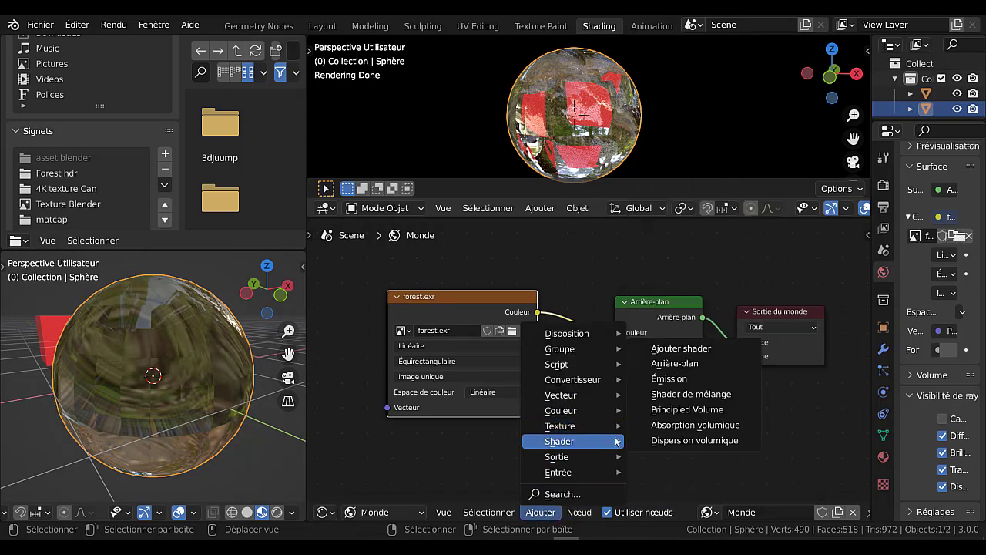
click(701, 395)
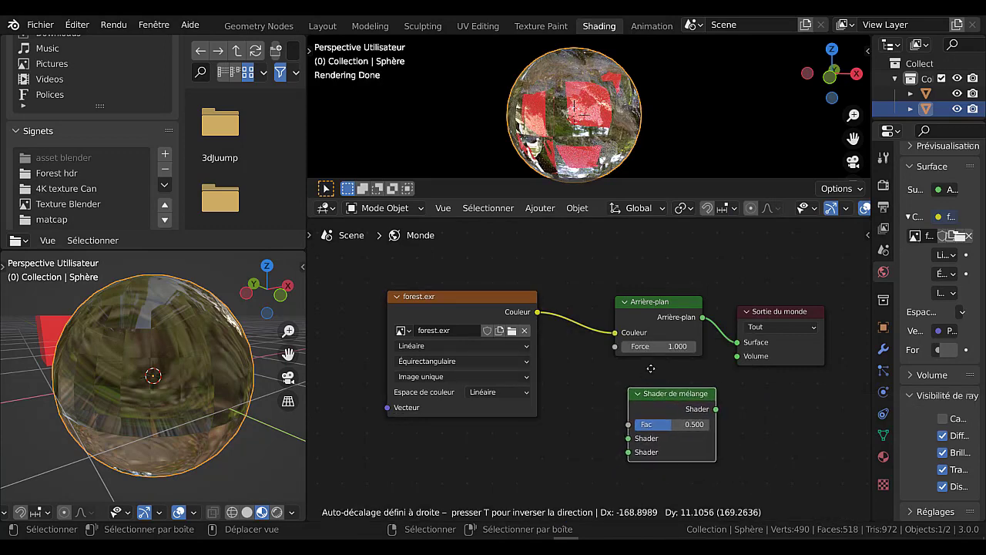
click(752, 309)
scroll(770, 399, down, 1)
middle_drag(769, 399, 670, 395)
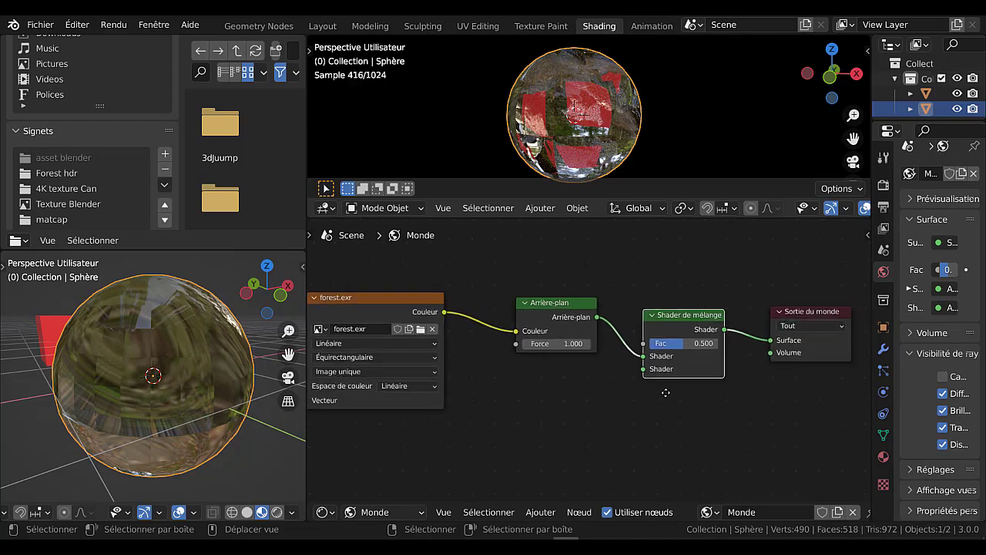
- Add a Mélanger RGB node below Arrière-plan and connect its colour to the mix shader's second Shader input
click(540, 511)
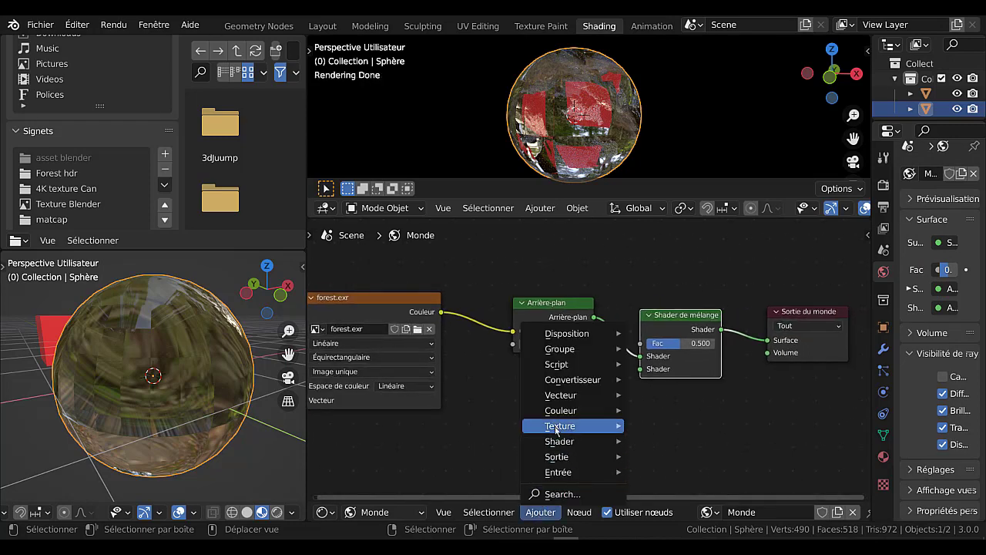
mouse_move(559, 413)
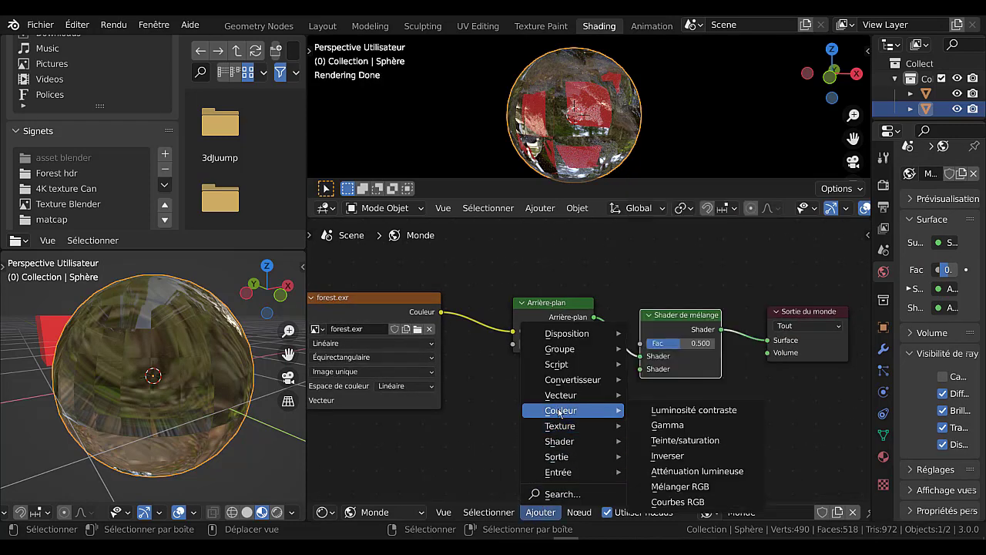
click(680, 487)
click(516, 376)
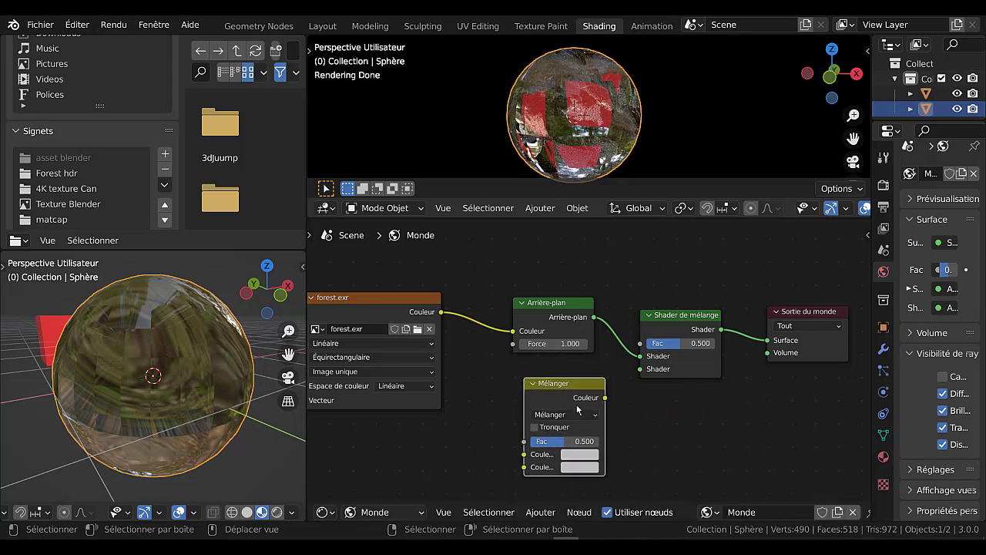
drag(605, 398, 640, 369)
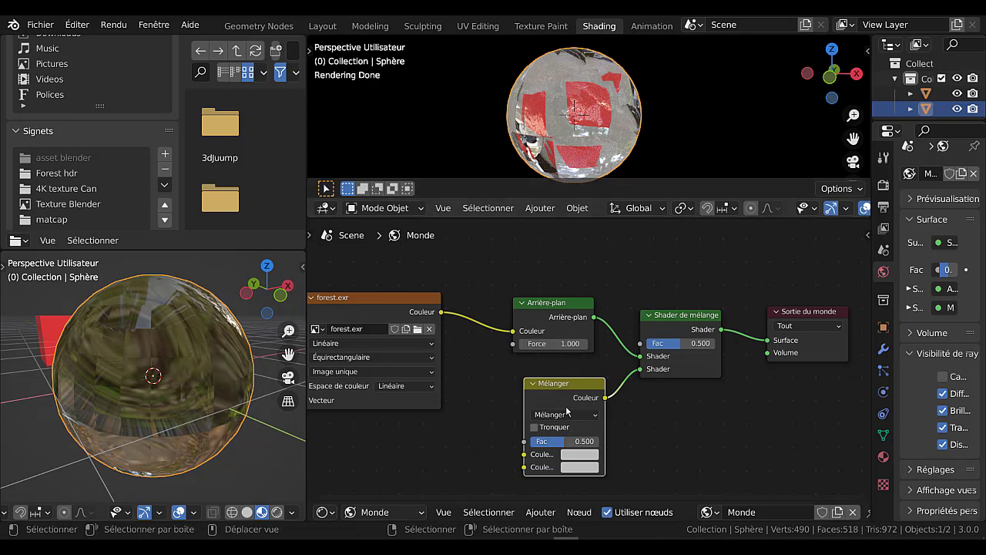
- Set the Mélanger node's first colour to green and its second colour to red
click(573, 456)
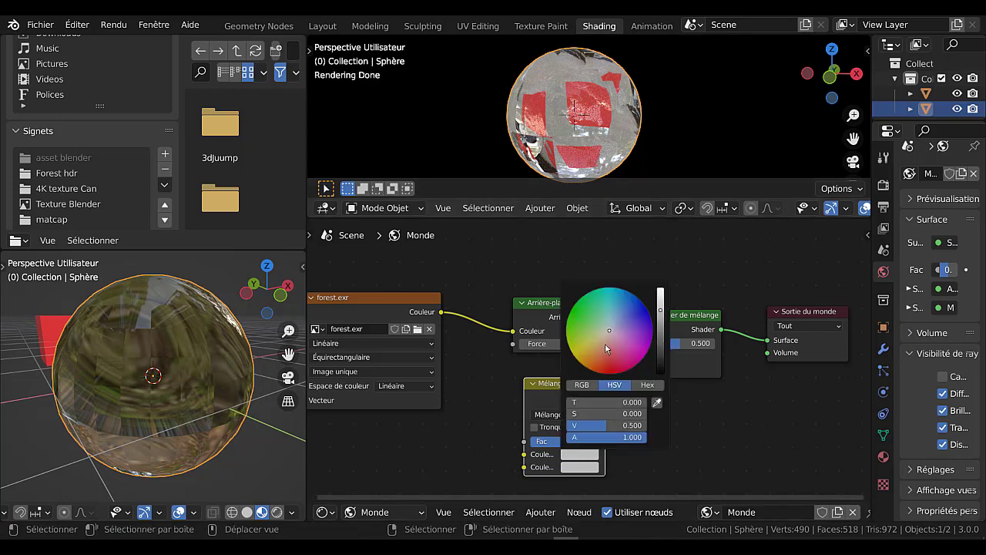
click(586, 328)
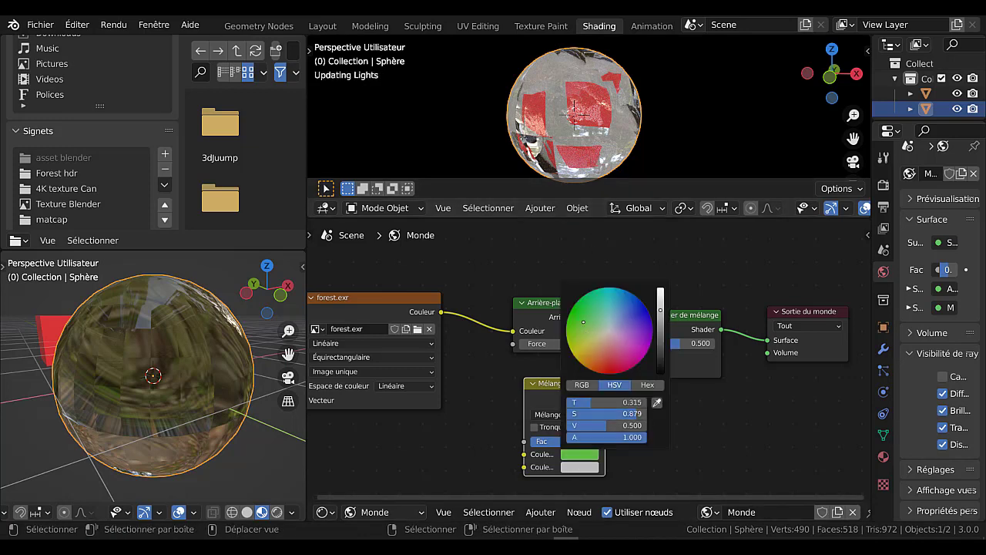
click(579, 467)
click(614, 381)
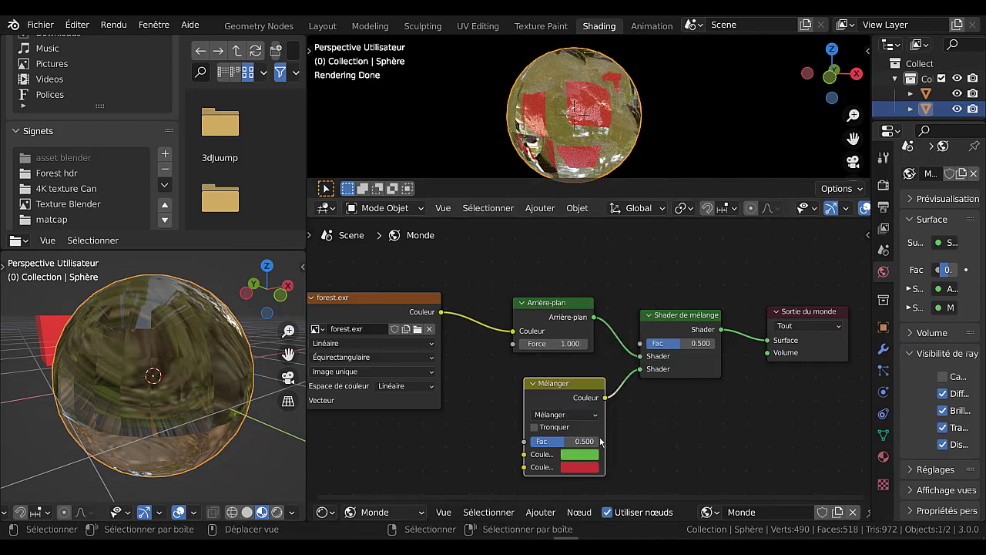
- Try a Fac of 0.506 on the Mélanger node and 0.139 on the mix shader
scroll(578, 445, up, 1)
mouse_move(551, 460)
mouse_down()
mouse_move(582, 461)
mouse_move(536, 461)
mouse_move(563, 460)
mouse_up()
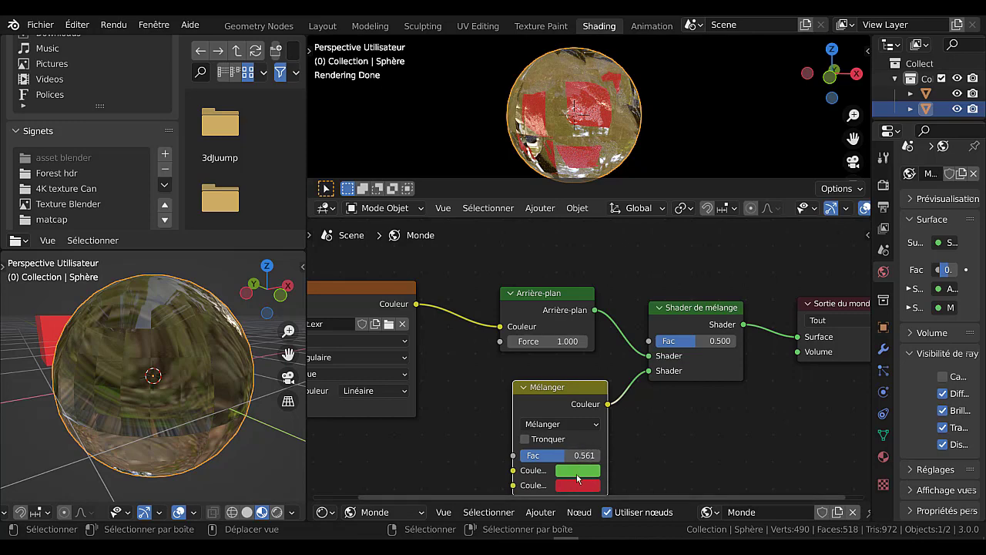
mouse_move(574, 456)
mouse_down()
mouse_move(520, 455)
mouse_move(601, 456)
mouse_move(560, 455)
mouse_up()
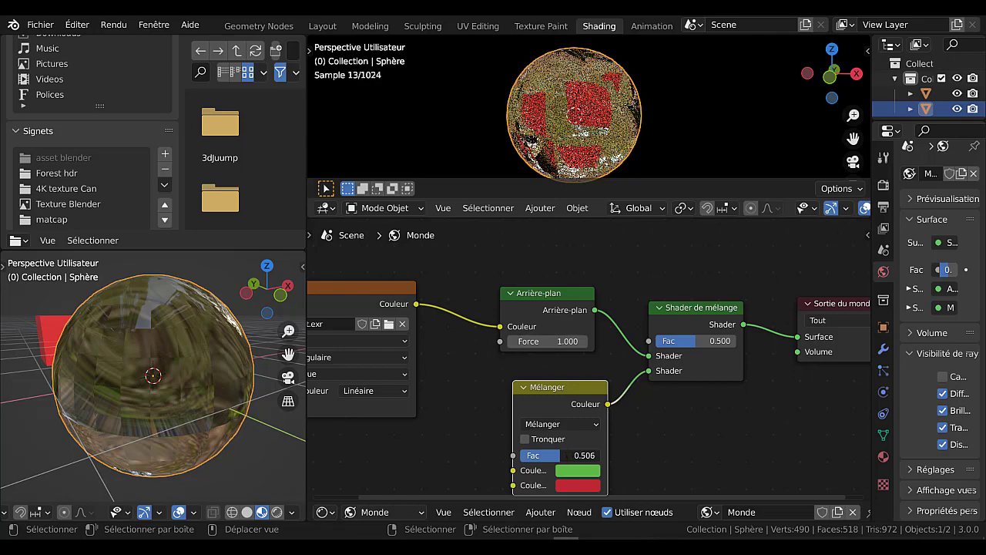
drag(690, 341, 667, 341)
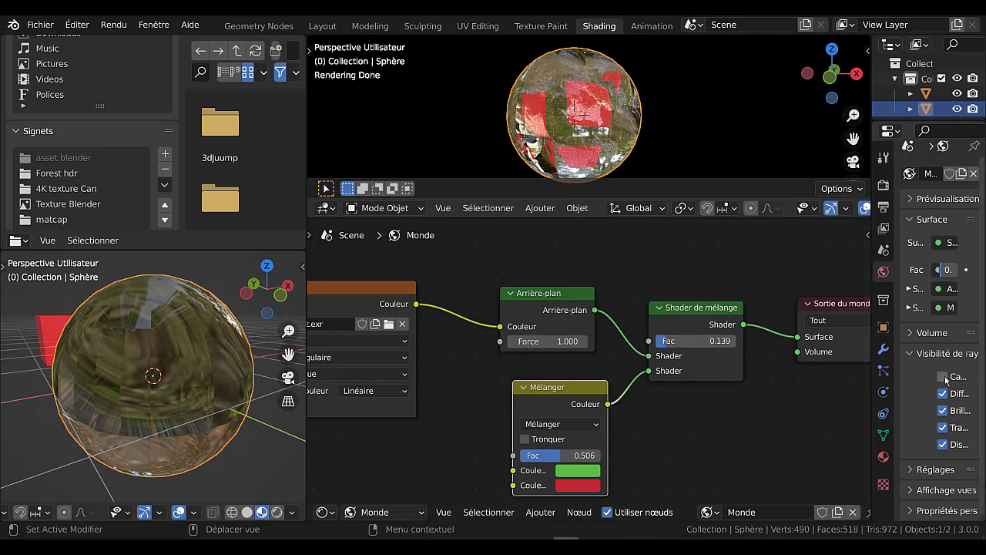
- Re-enable Caméra in the world's ray visibility and make the rendered viewport taller
click(943, 377)
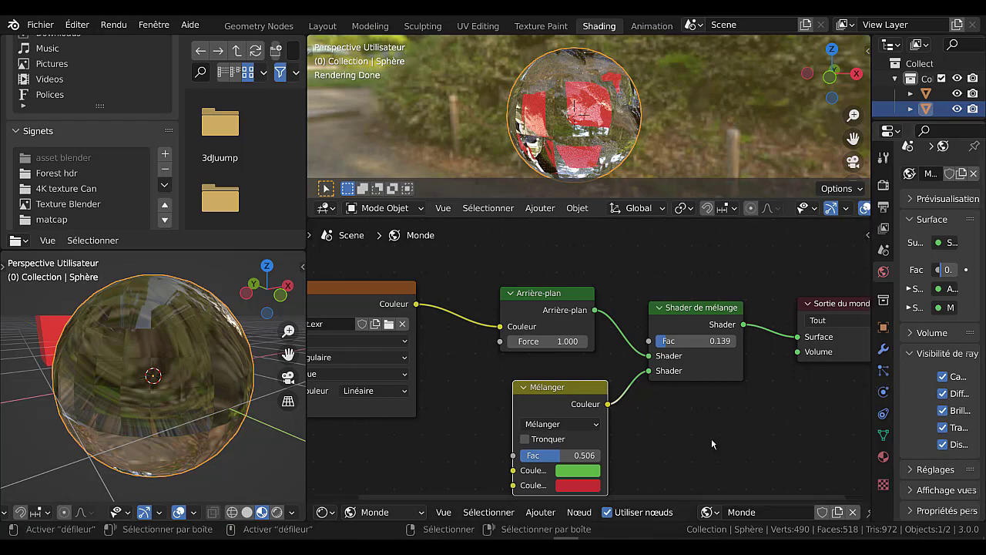
drag(637, 220, 638, 308)
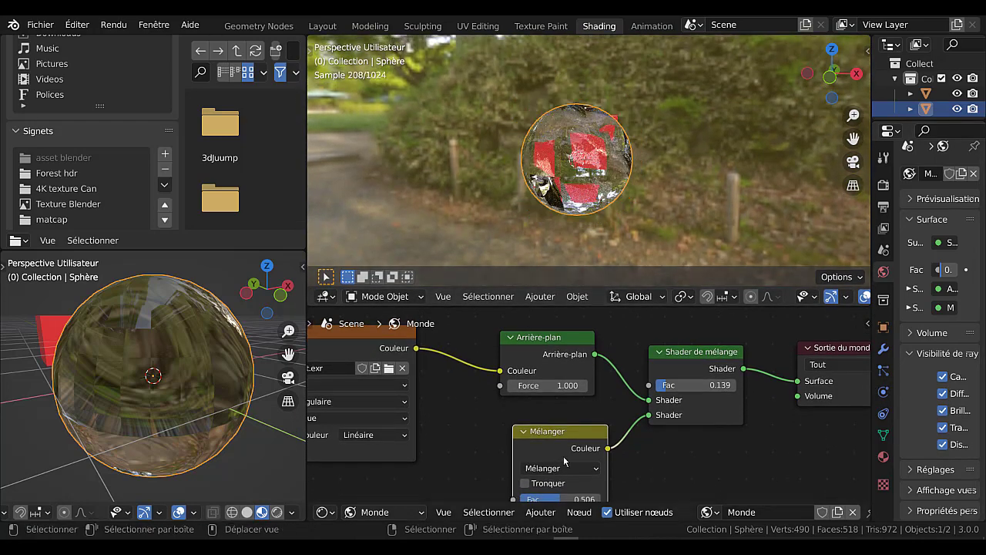
- Move the Mélanger node up, and set its Fac to 0.967 and the mix shader's Fac to 0.467
drag(582, 436, 585, 399)
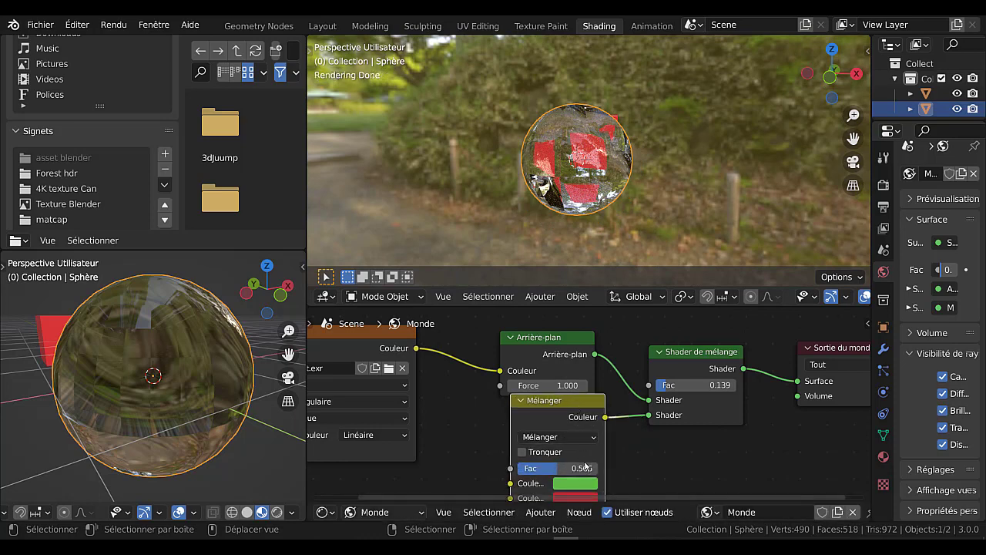
scroll(586, 399, down, 1)
mouse_move(574, 459)
mouse_down()
mouse_move(592, 459)
mouse_move(528, 458)
mouse_move(593, 458)
mouse_up()
drag(663, 392, 690, 393)
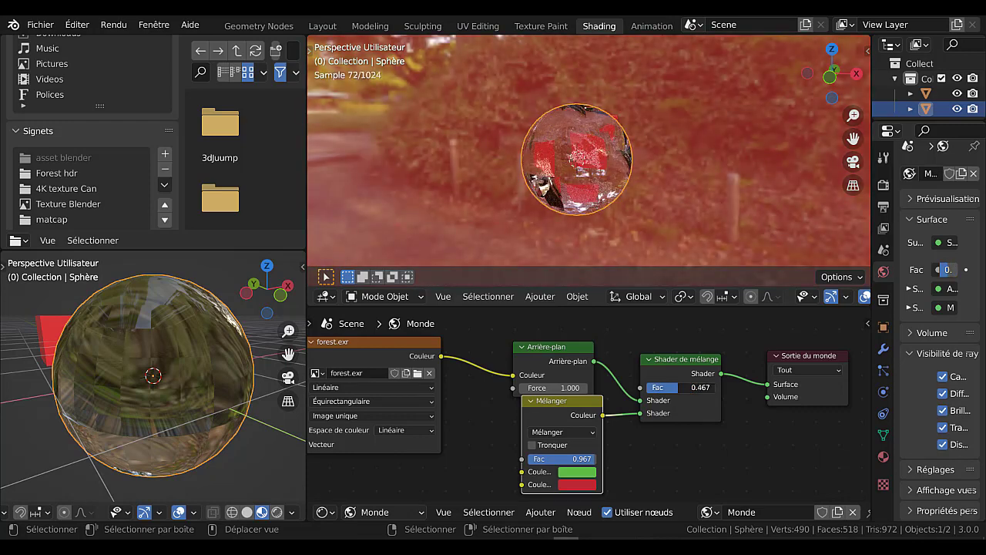
- Move the Arrière-plan node up so it no longer overlaps the Mélanger node
drag(556, 352, 556, 326)
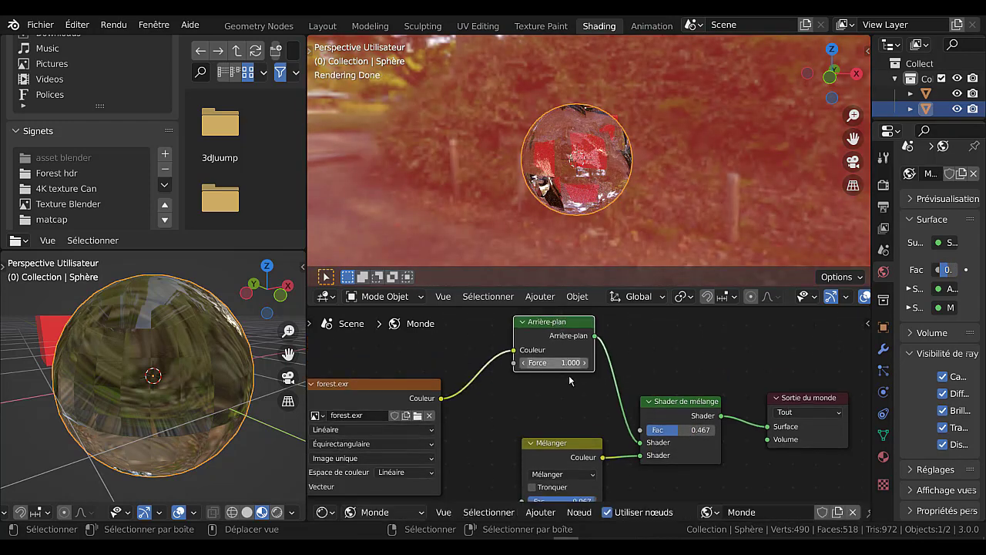
scroll(571, 423, down, 1)
scroll(571, 423, down, 4)
middle_drag(640, 463, 649, 415)
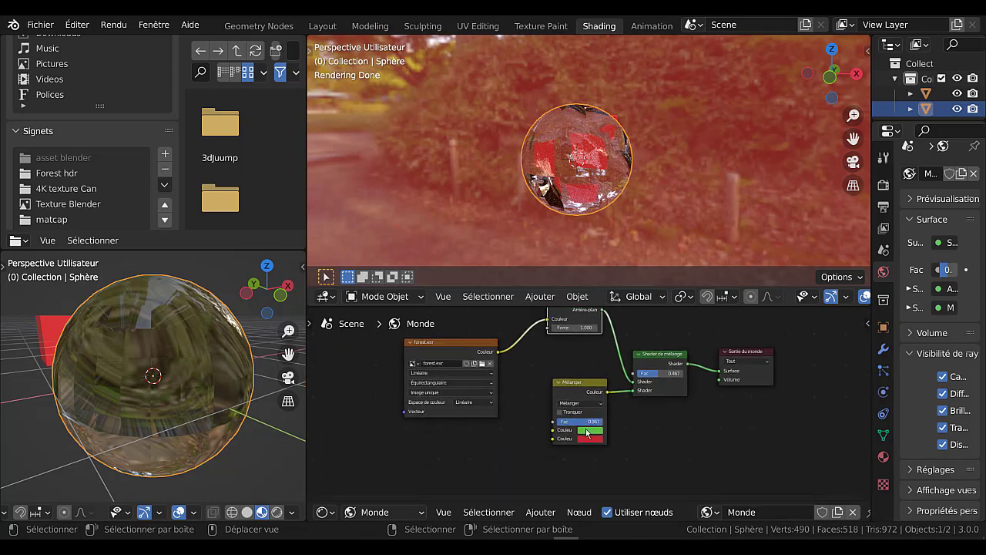
- Set the Mélanger node's Fac to 0.483 and the mix shader's Fac to 0.172
drag(573, 422, 585, 422)
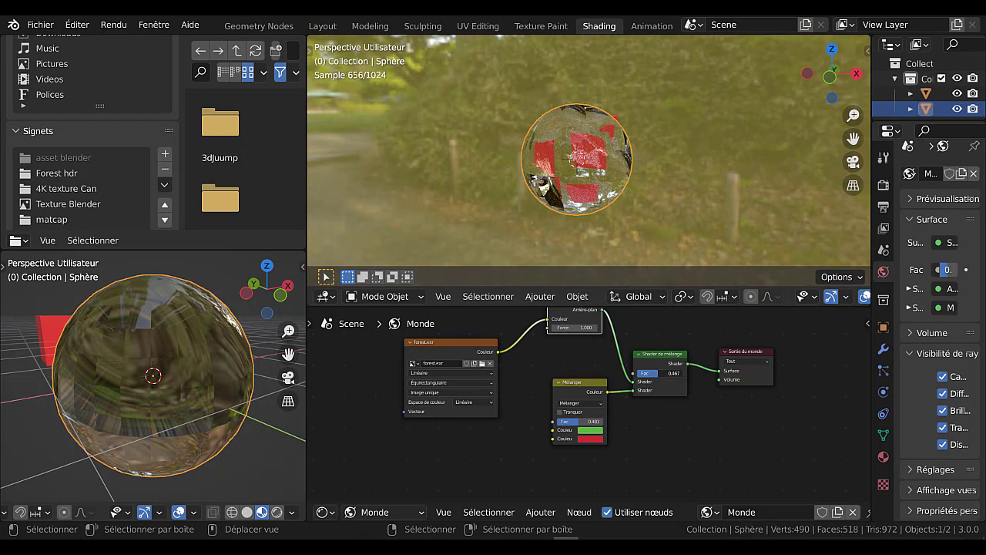
drag(659, 373, 642, 372)
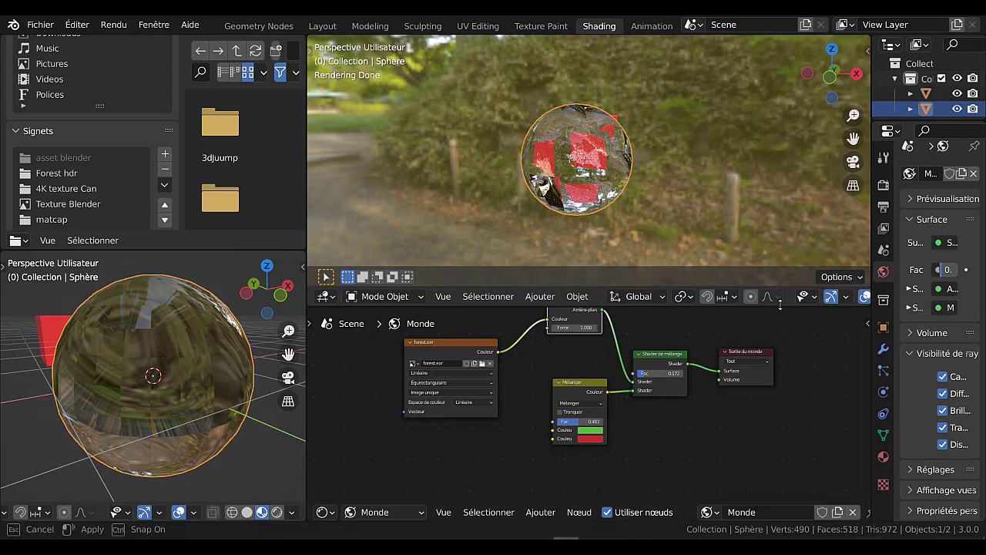
drag(781, 305, 780, 301)
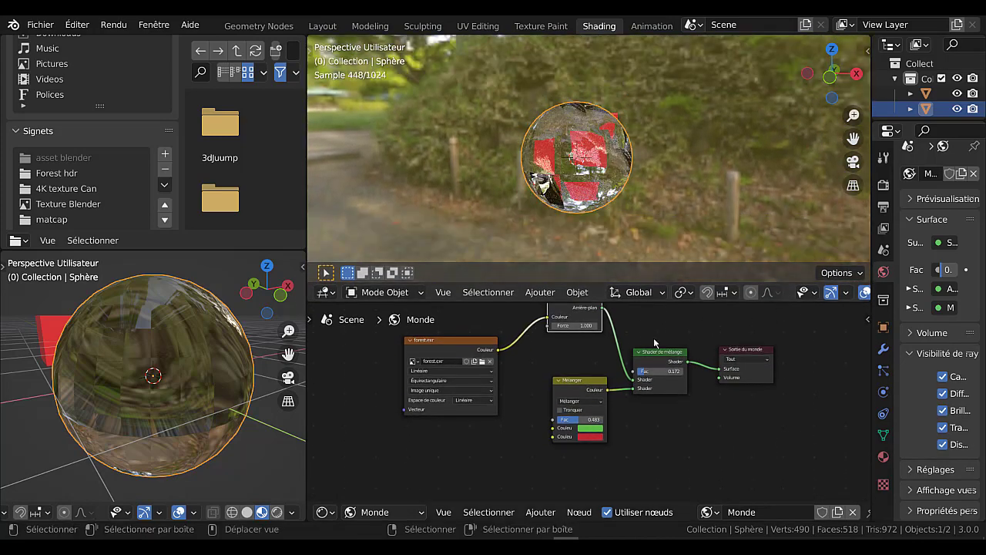
- Switch the node editor to the sphere's Objet material nodes and move the material output node farther from the mix shaders
scroll(508, 364, down, 2)
click(367, 512)
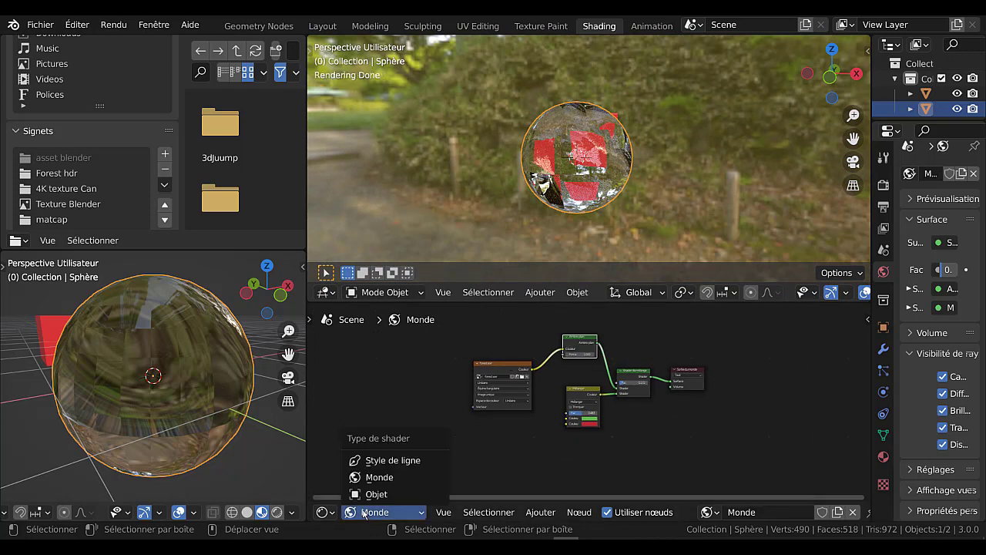
click(366, 495)
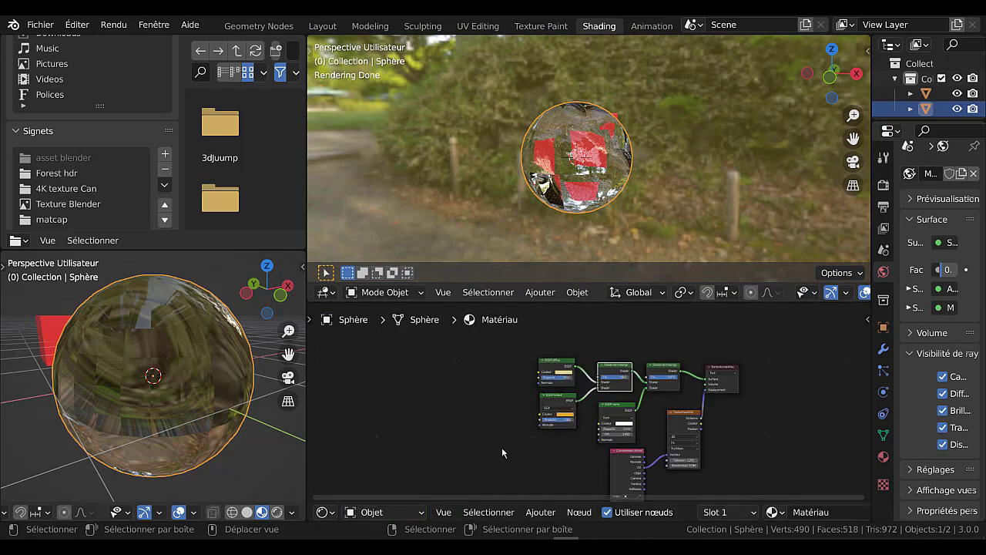
middle_drag(502, 447, 448, 410)
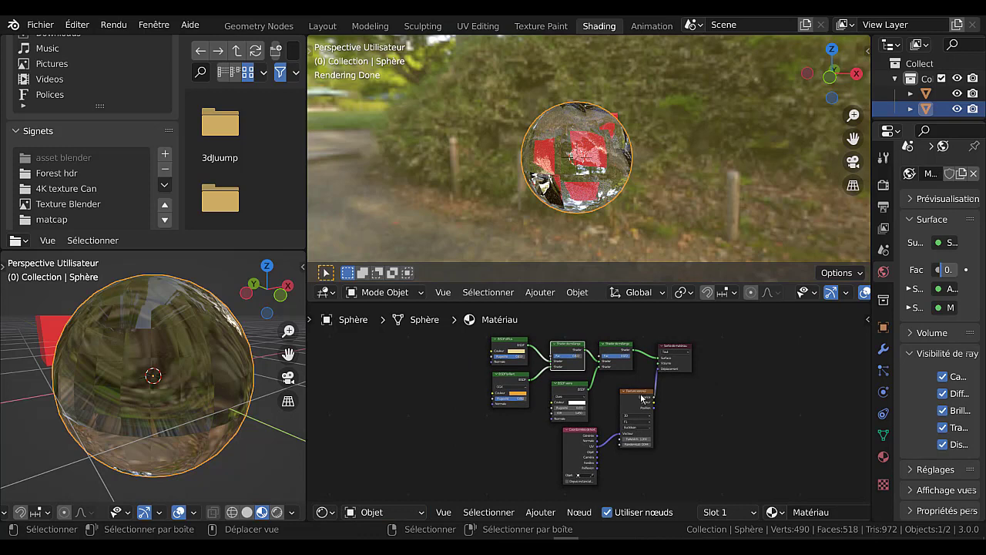
drag(681, 352, 707, 348)
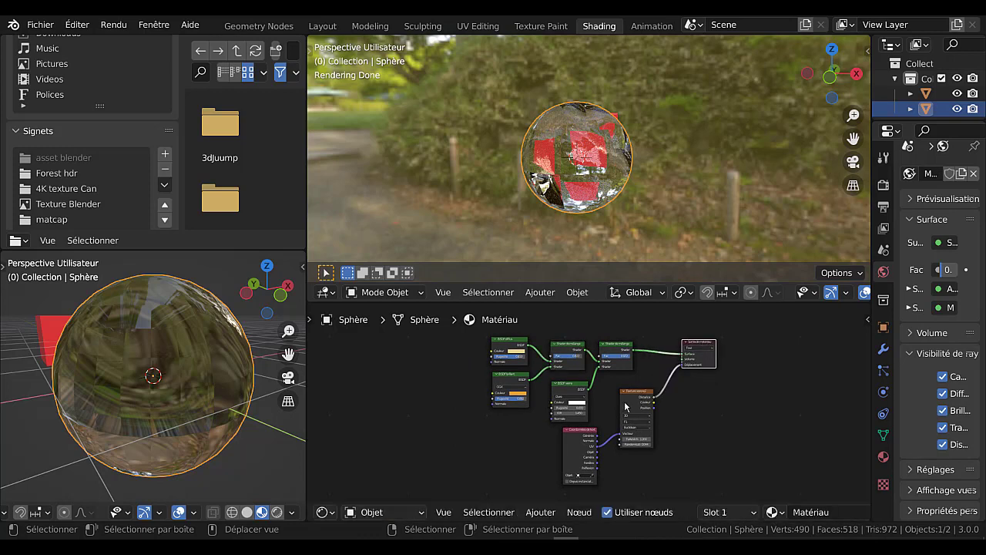
- Move the Texture voronoi and texture coordinate nodes farther from the BSDF verre node, placing them below the material output node
drag(631, 395, 680, 392)
drag(583, 431, 640, 397)
scroll(572, 438, up, 3)
scroll(597, 427, up, 1)
middle_drag(584, 446, 563, 479)
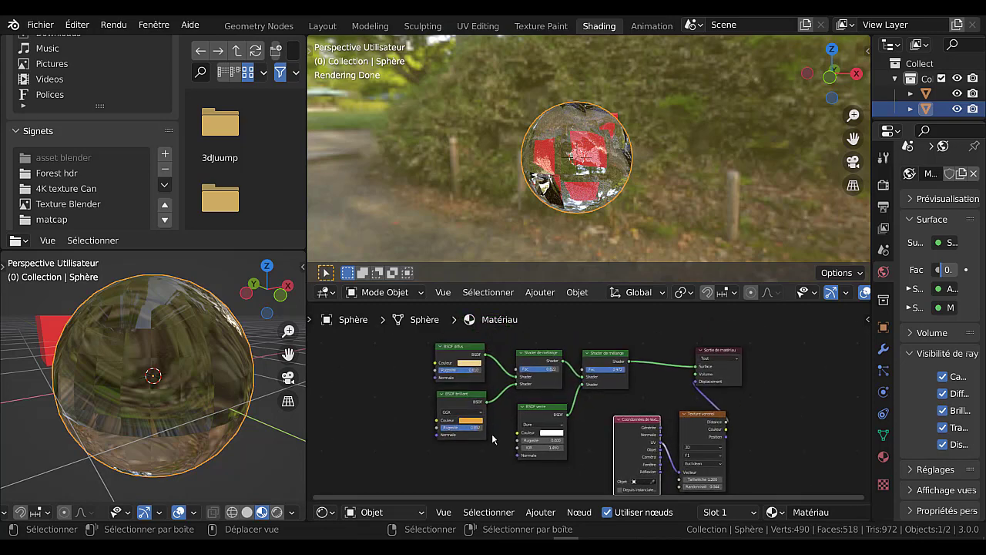
- Move the BSDF brillant node down and set its Rugosité to 0.697
drag(461, 394, 464, 408)
scroll(441, 466, up, 1)
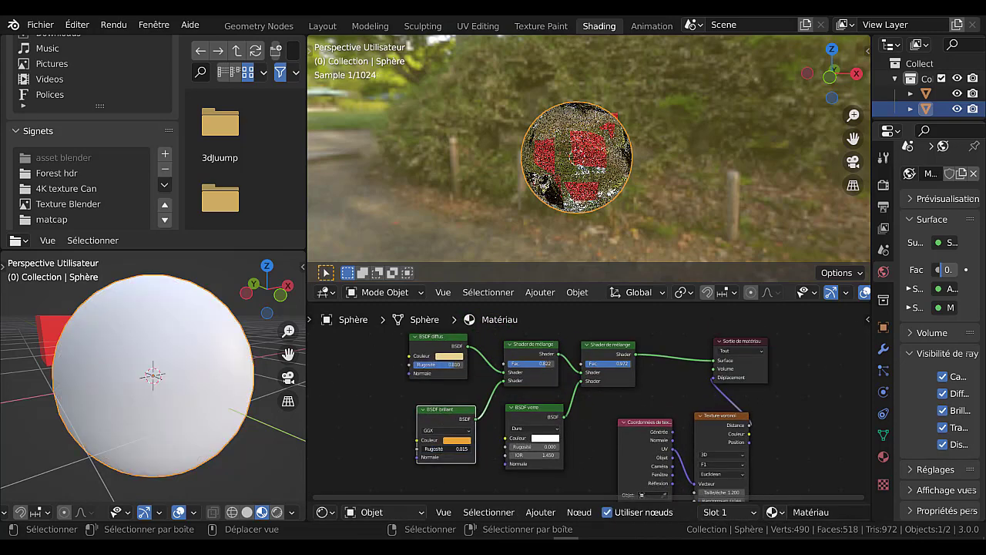
drag(421, 448, 456, 449)
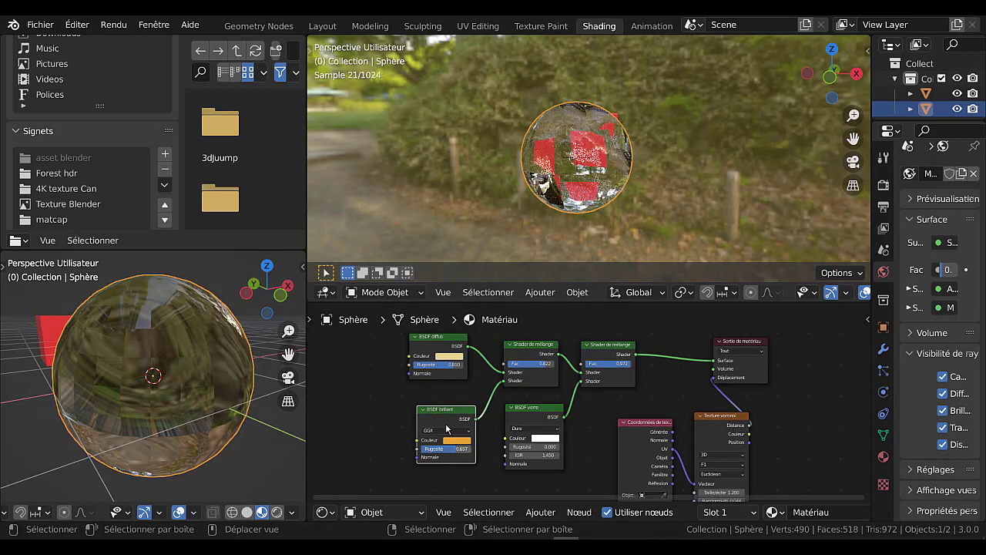
- Disconnect the Texture voronoi node from both the texture coordinates' UV output and the material output's Déplacement input
middle_drag(787, 422, 723, 378)
scroll(642, 420, up, 3)
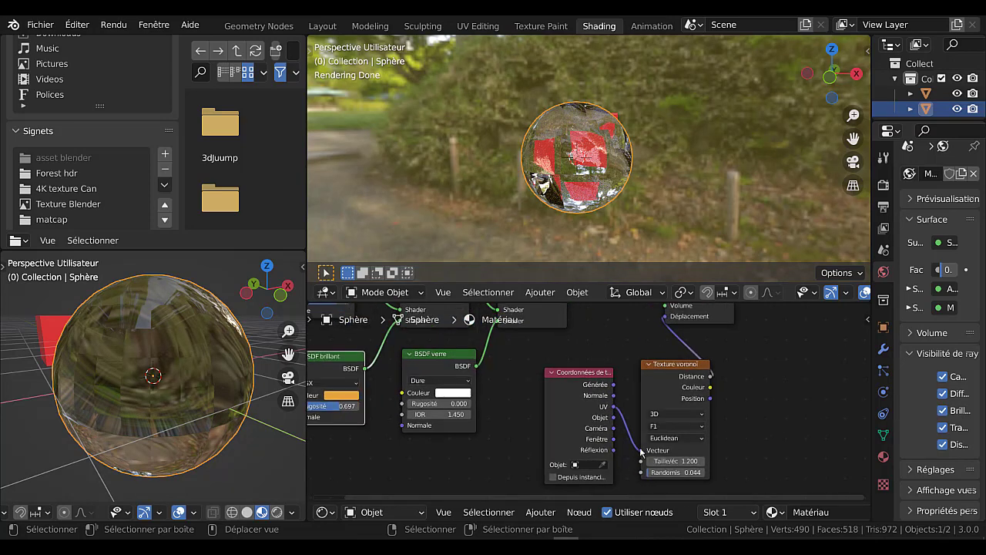
drag(641, 452, 672, 422)
middle_drag(718, 390, 717, 453)
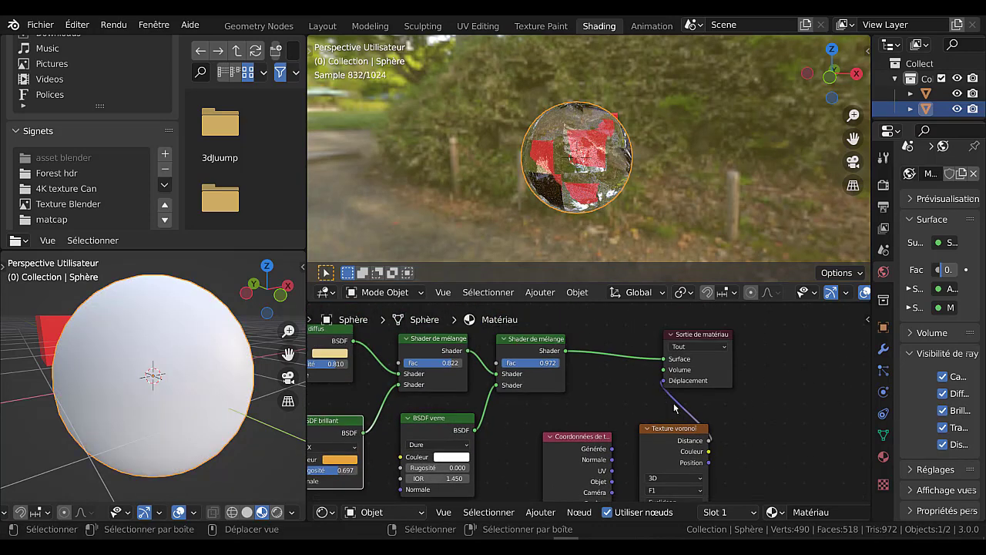
drag(663, 381, 764, 399)
drag(642, 336, 624, 324)
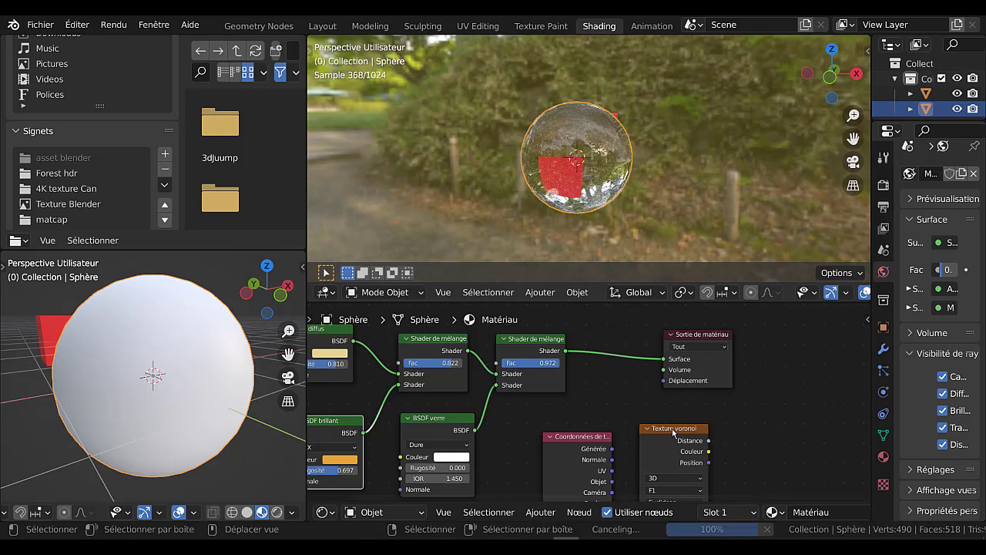
- Move the Texture voronoi node beyond the material output and the texture coordinate node next to the BSDF verre node
drag(693, 429, 845, 396)
middle_drag(708, 435, 657, 426)
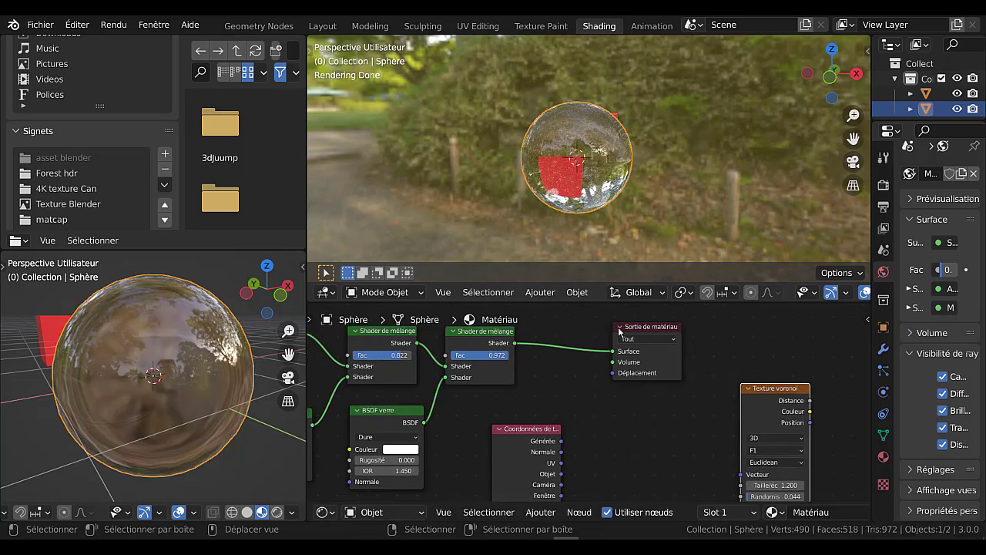
click(577, 292)
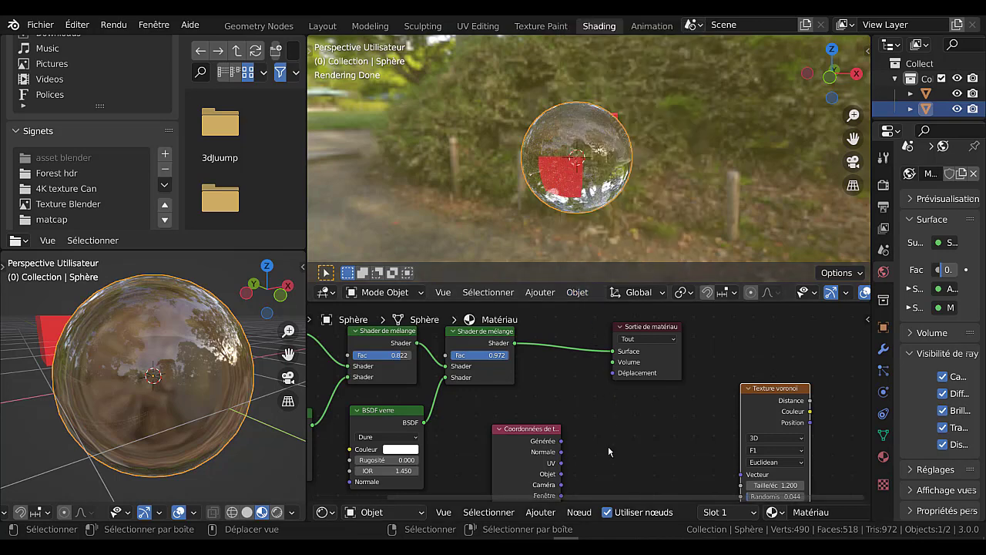
scroll(609, 446, down, 2)
middle_drag(609, 448, 610, 411)
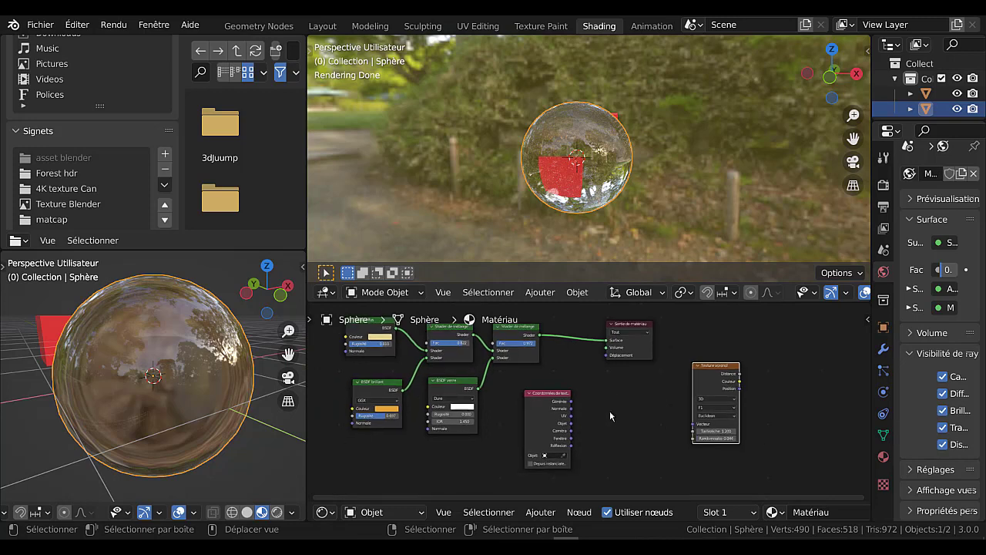
scroll(609, 411, down, 1)
drag(547, 394, 526, 383)
middle_drag(592, 398, 589, 420)
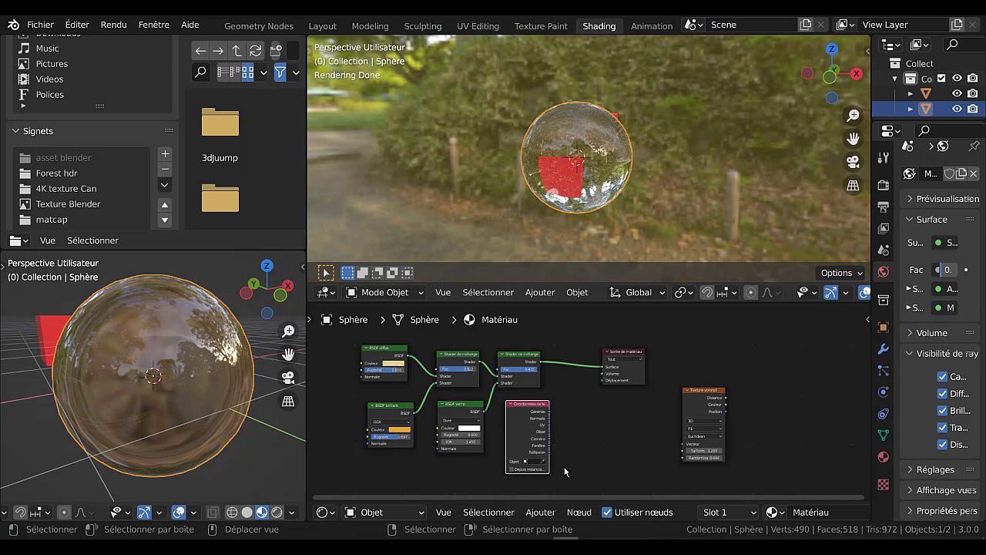
- Add a Texture vague node and place it between the texture coordinate and Texture voronoi nodes
click(539, 513)
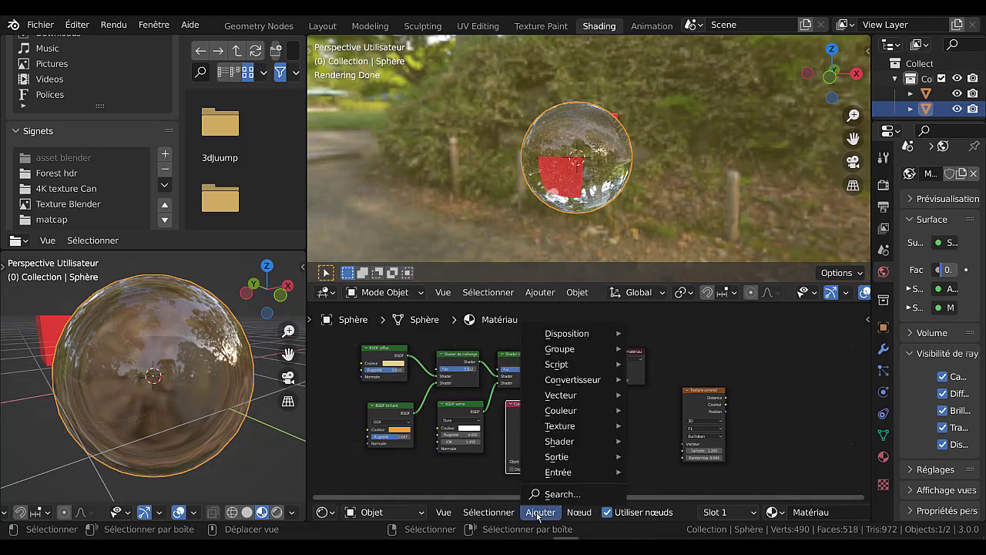
mouse_move(558, 432)
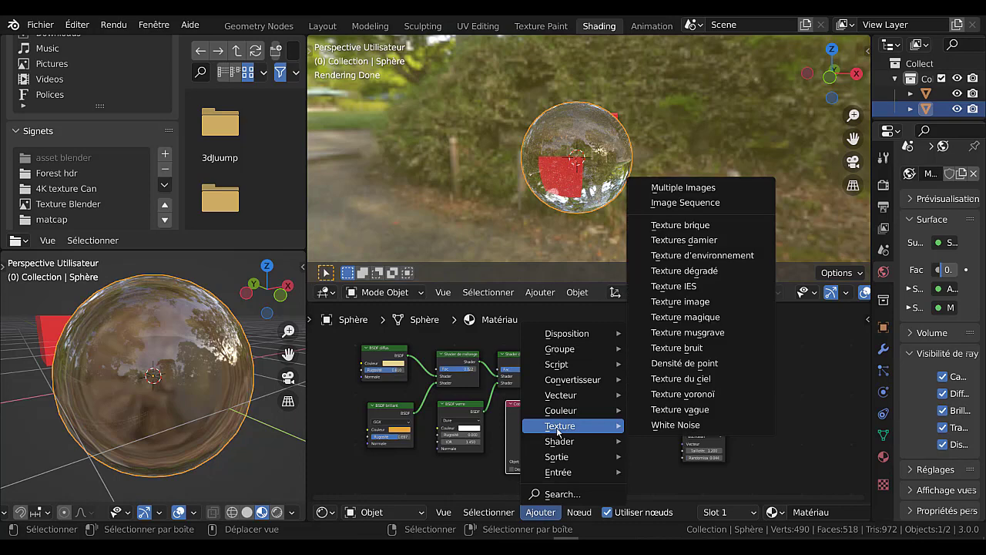
click(674, 409)
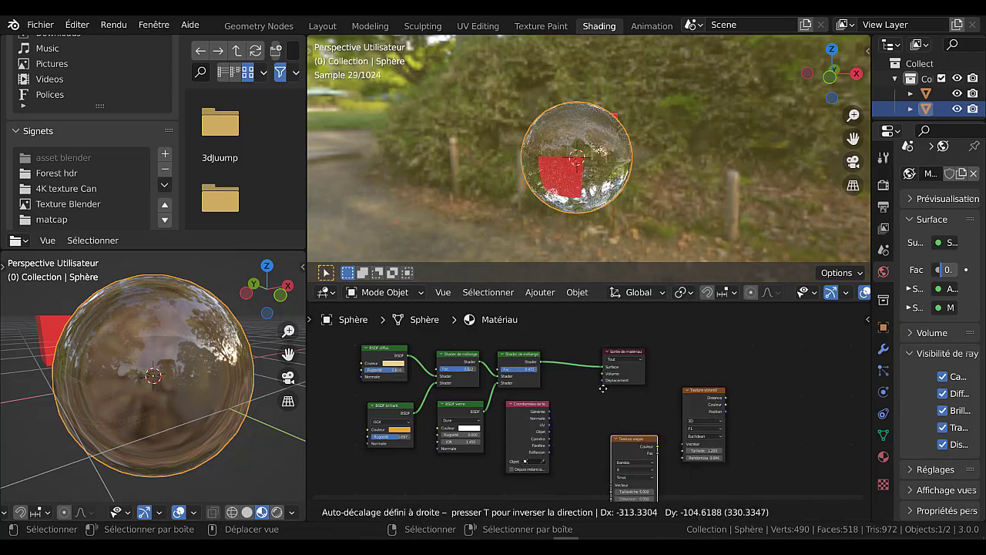
click(581, 402)
scroll(662, 408, up, 2)
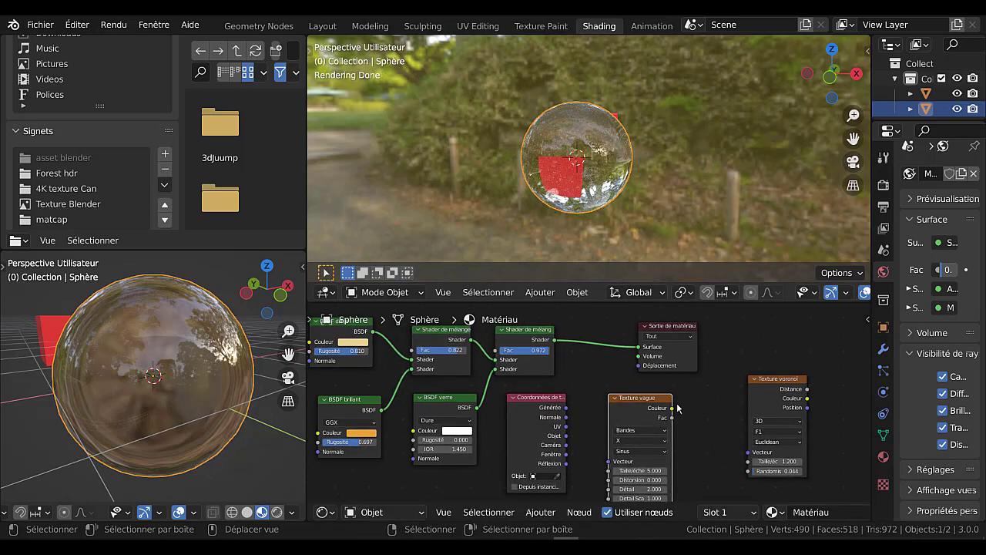
- Connect the Texture vague's Couleur to the material output's Déplacement and the UV coordinates to its Vecteur input
drag(672, 409, 703, 401)
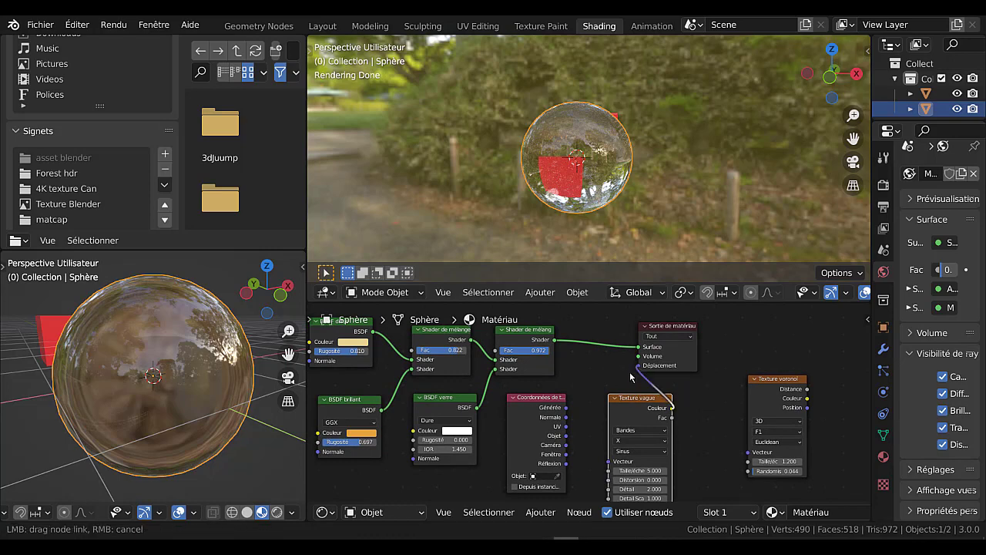
drag(630, 376, 630, 376)
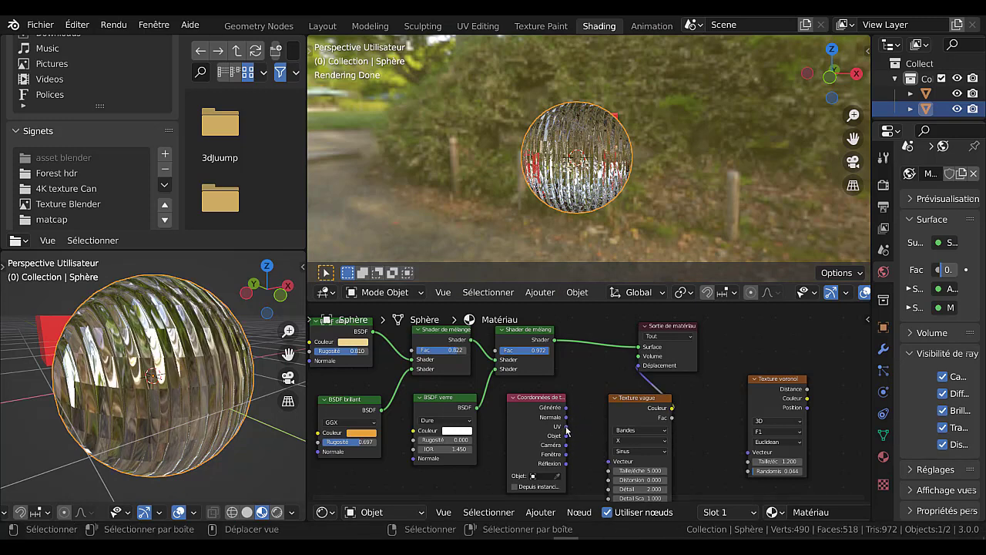
drag(567, 428, 593, 408)
drag(609, 466, 609, 463)
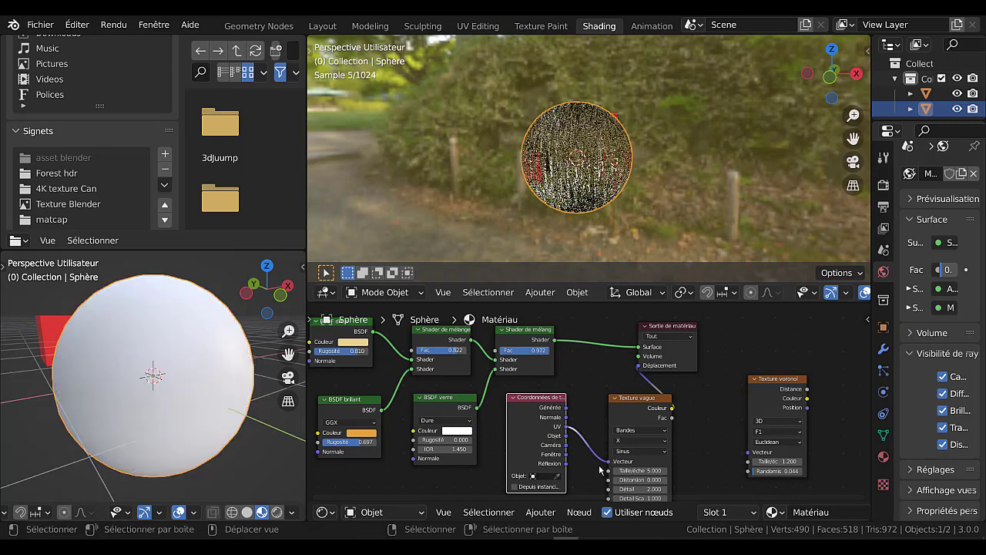
- Set the Texture vague node's Distorsion to 9.600 and its Détail to 15.000
scroll(643, 190, up, 3)
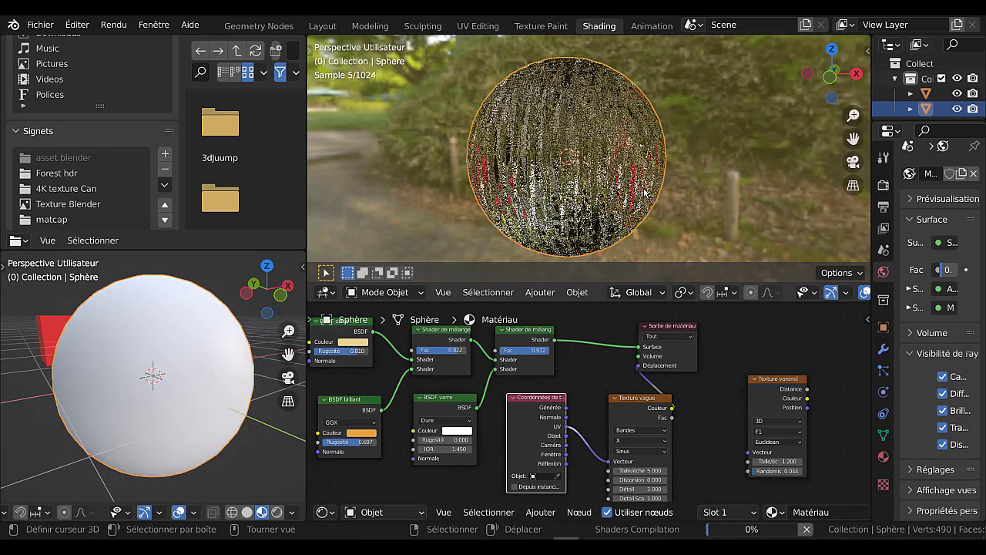
middle_drag(702, 407, 676, 359)
scroll(658, 425, up, 3)
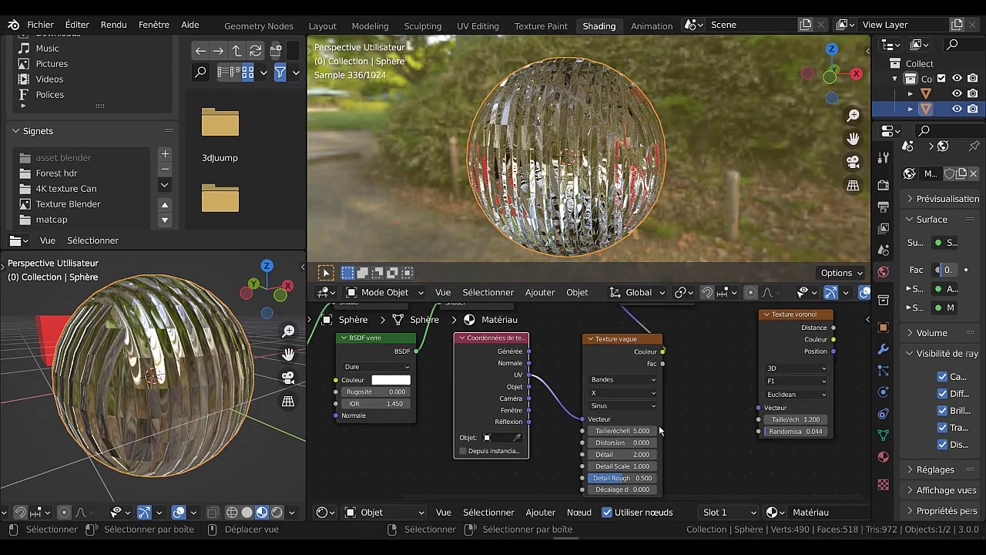
drag(609, 442, 681, 442)
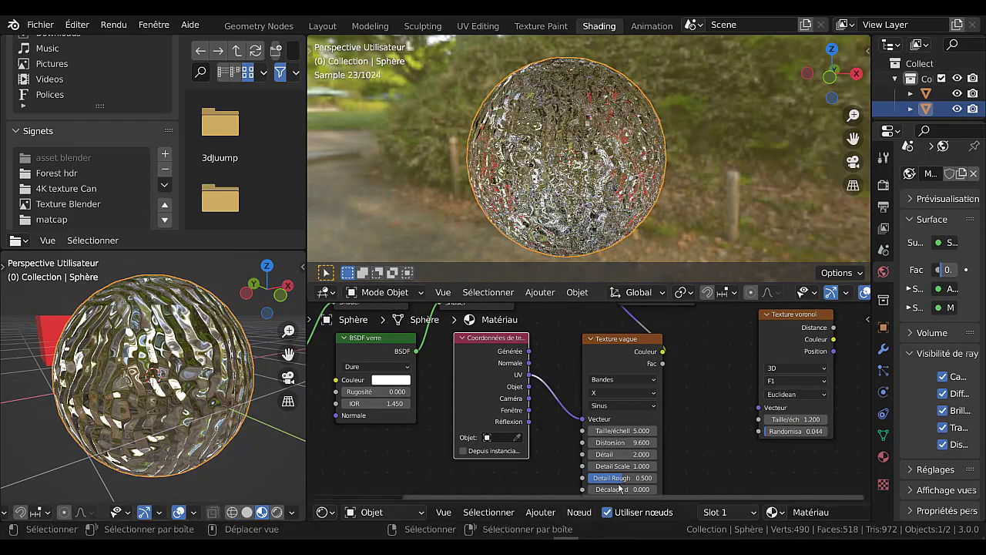
scroll(631, 462, up, 3)
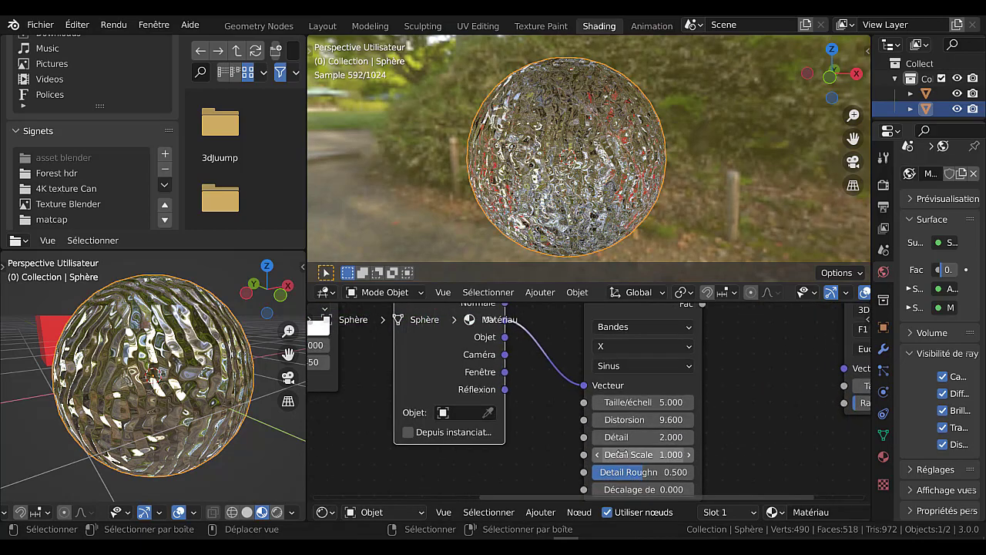
drag(616, 437, 700, 437)
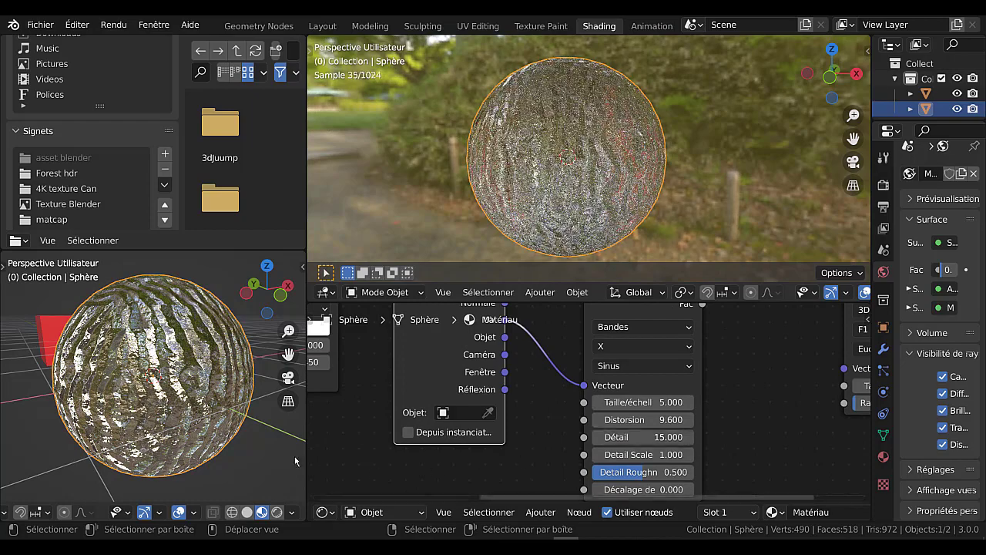
scroll(252, 445, up, 3)
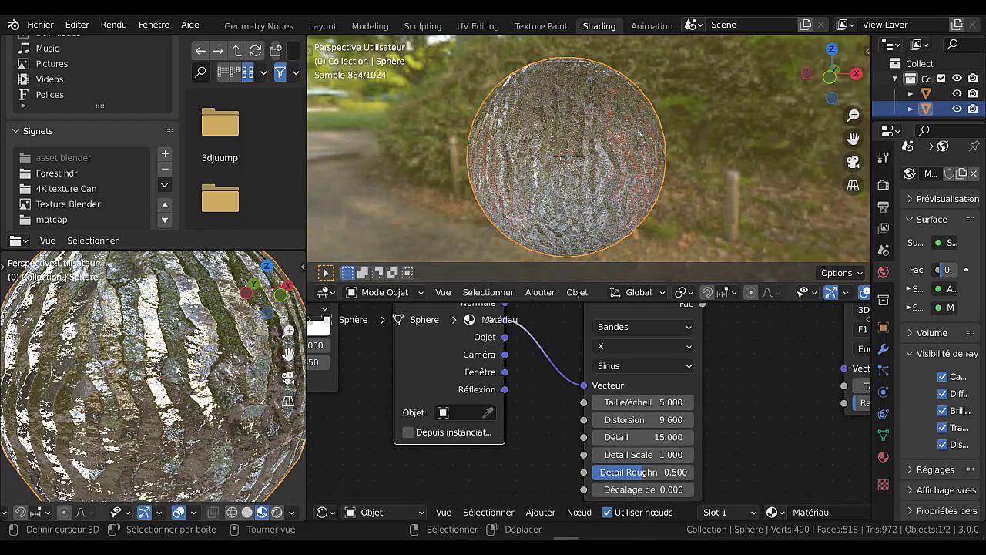
scroll(199, 386, down, 2)
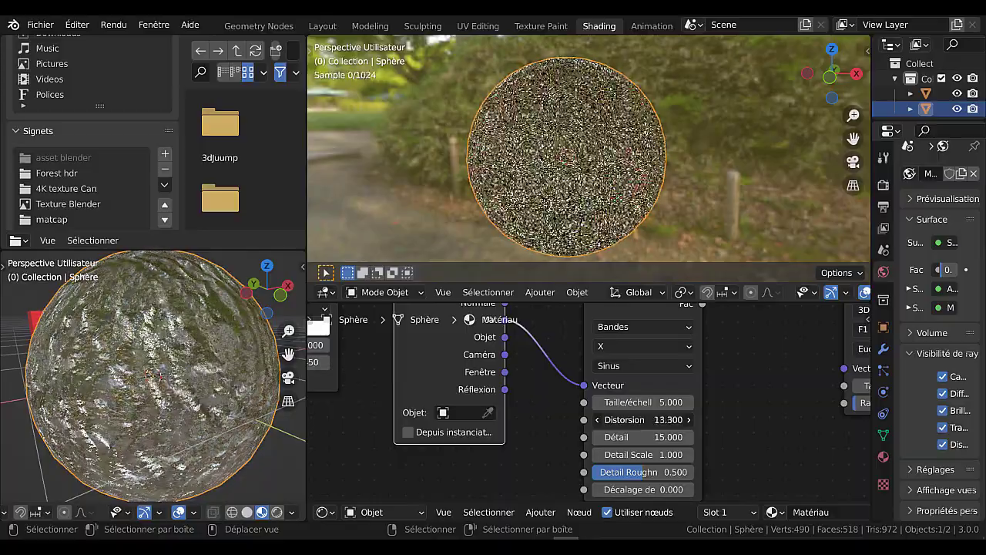
- Set the Texture vague node's Distorsion to 18.000 and its scale to 1.300, and inspect the sphere from other angles
drag(644, 420, 763, 420)
drag(622, 405, 594, 405)
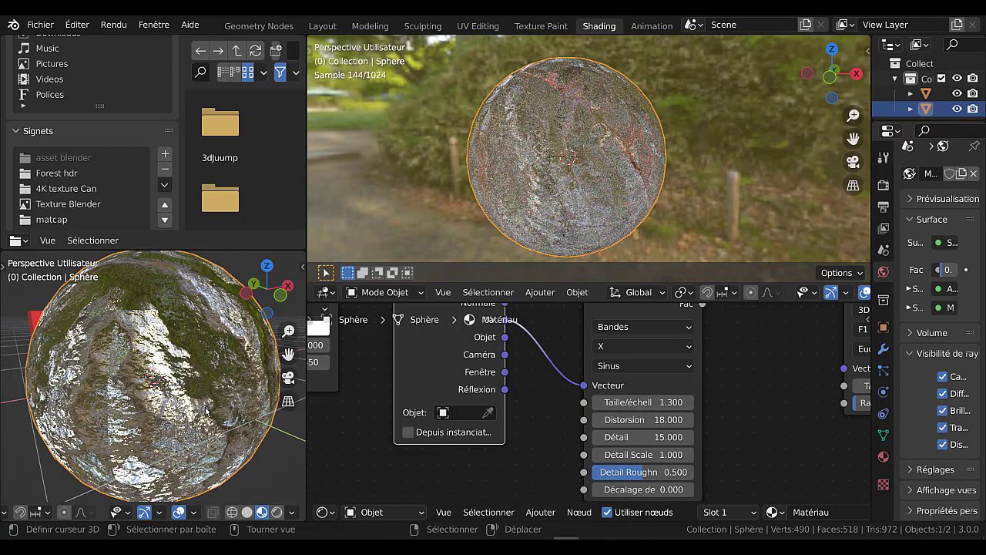
middle_drag(211, 410, 114, 409)
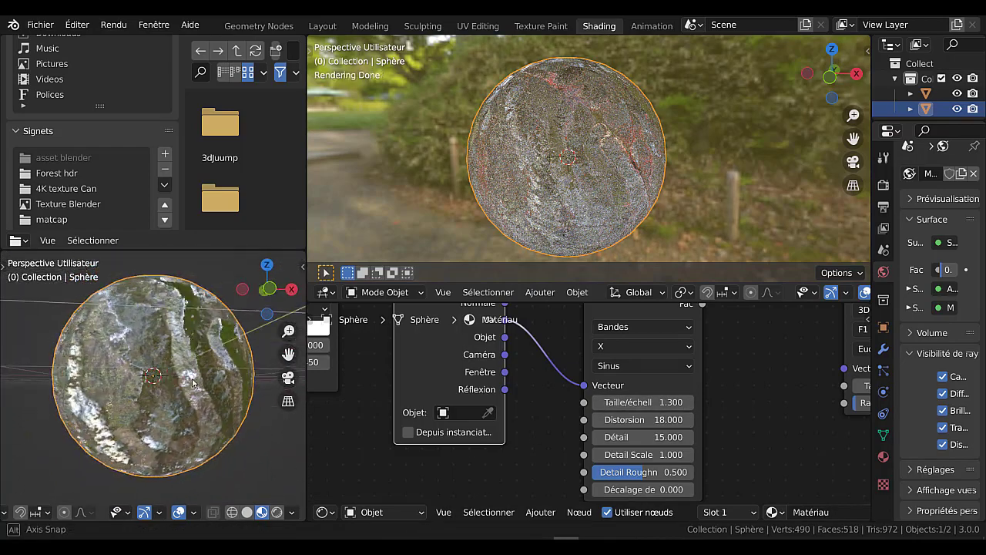
middle_drag(248, 399, 364, 400)
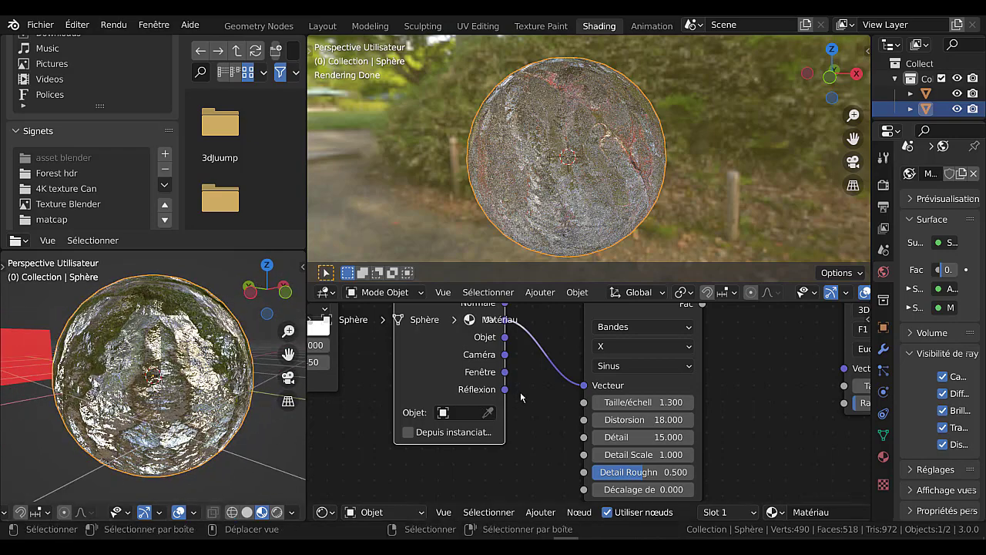
- Move the unconnected Texture voronoi node up and closer to the material output node
middle_drag(522, 397, 561, 472)
scroll(561, 391, down, 2)
middle_drag(564, 374, 644, 408)
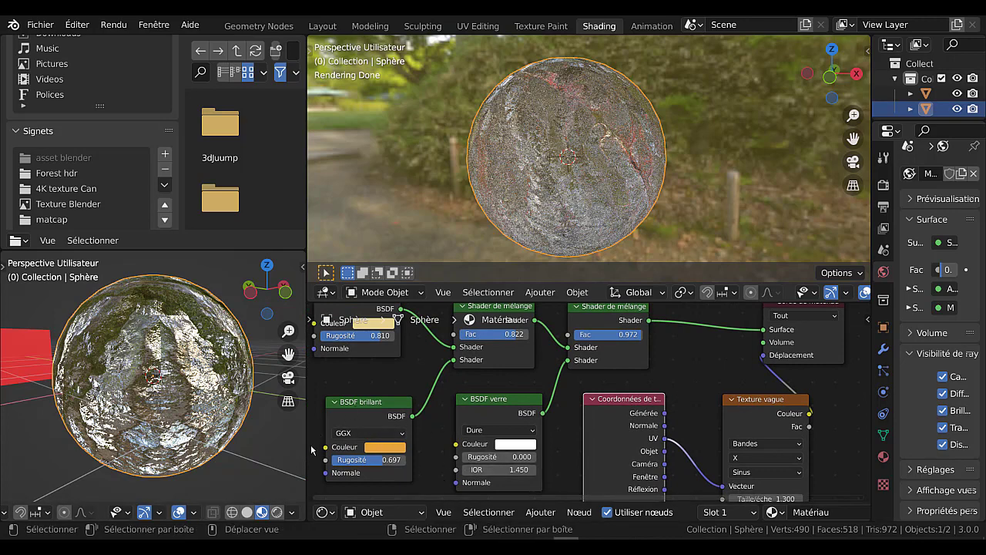
scroll(371, 373, down, 3)
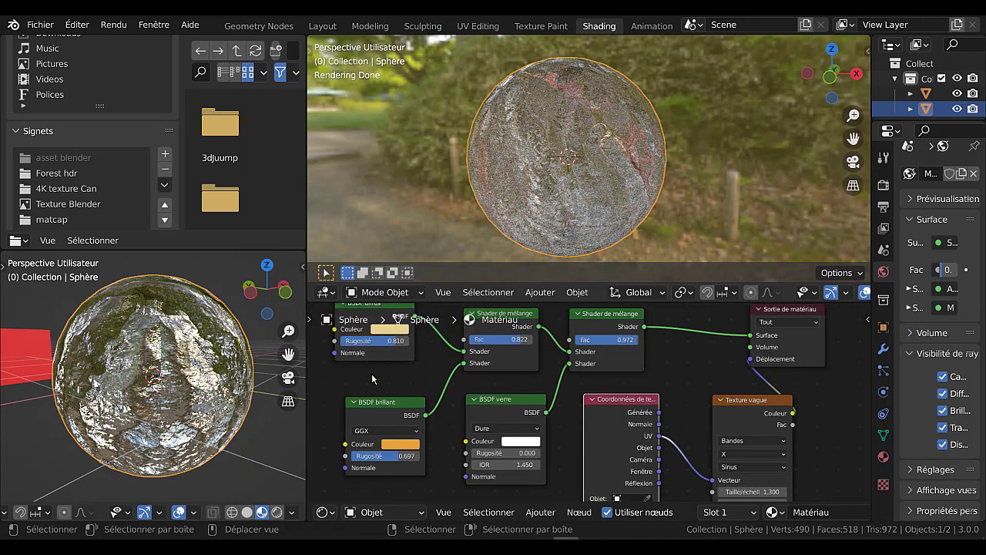
middle_drag(438, 375, 382, 382)
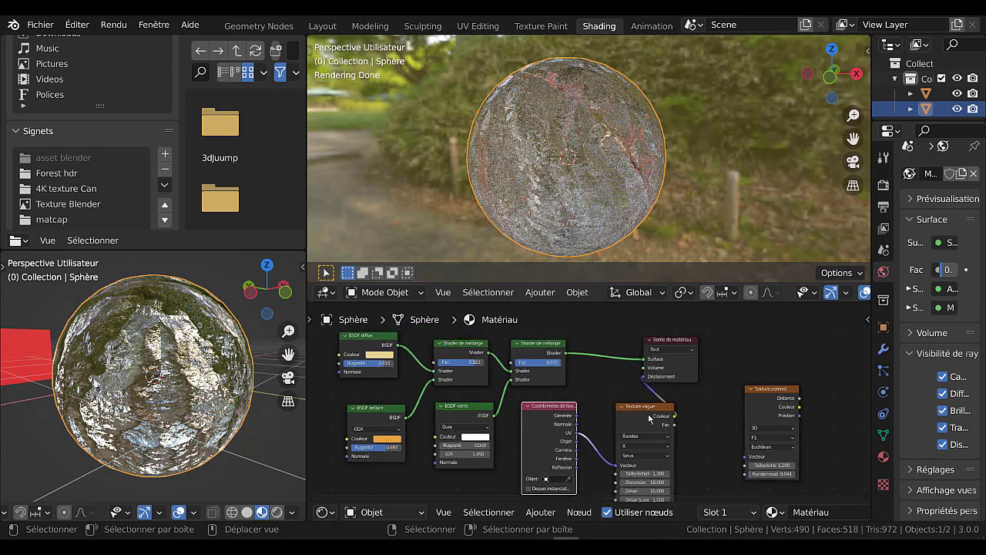
drag(777, 398, 757, 366)
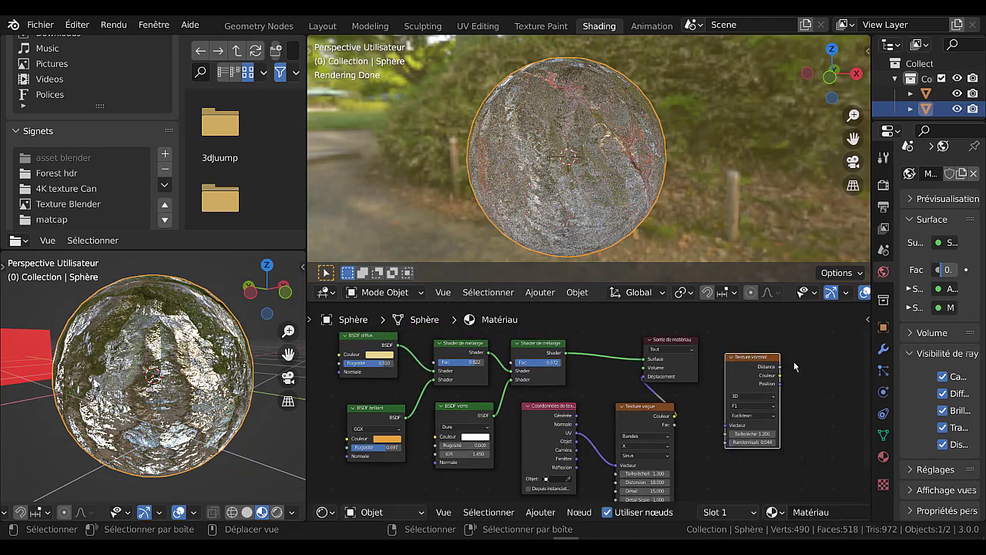
- Switch the smaller 3D viewport to rendered shading and the larger one to material preview shading
scroll(677, 207, down, 2)
scroll(677, 208, up, 3)
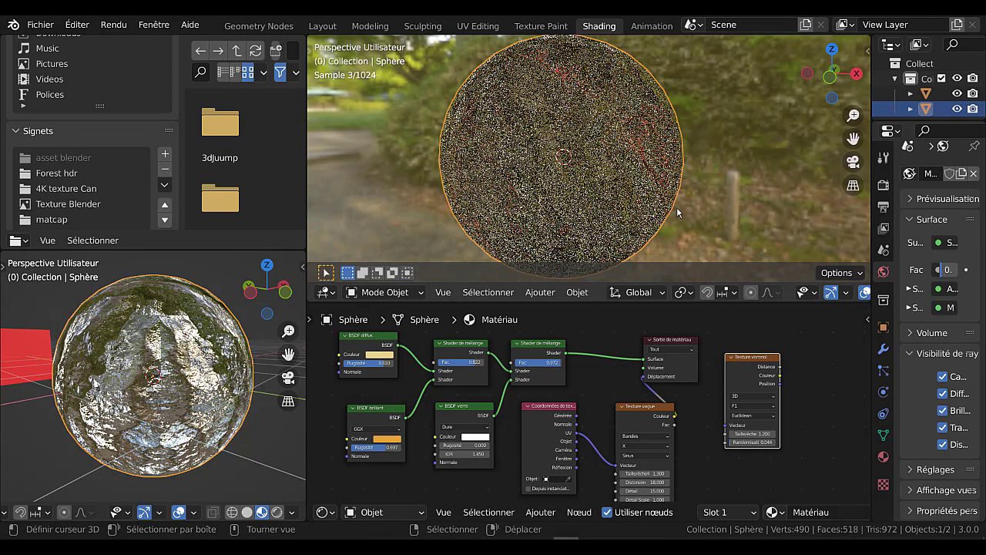
click(277, 512)
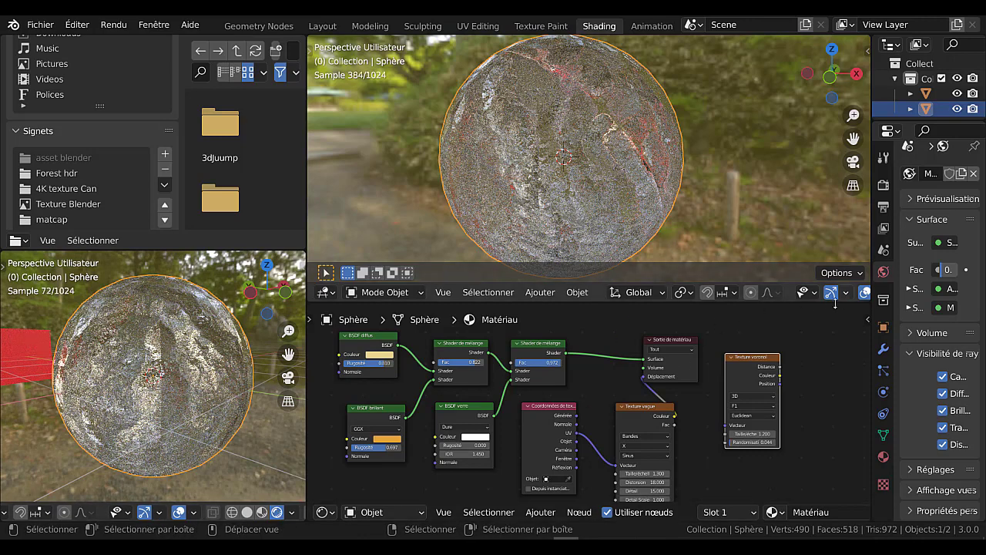
scroll(820, 296, down, 2)
scroll(820, 297, down, 5)
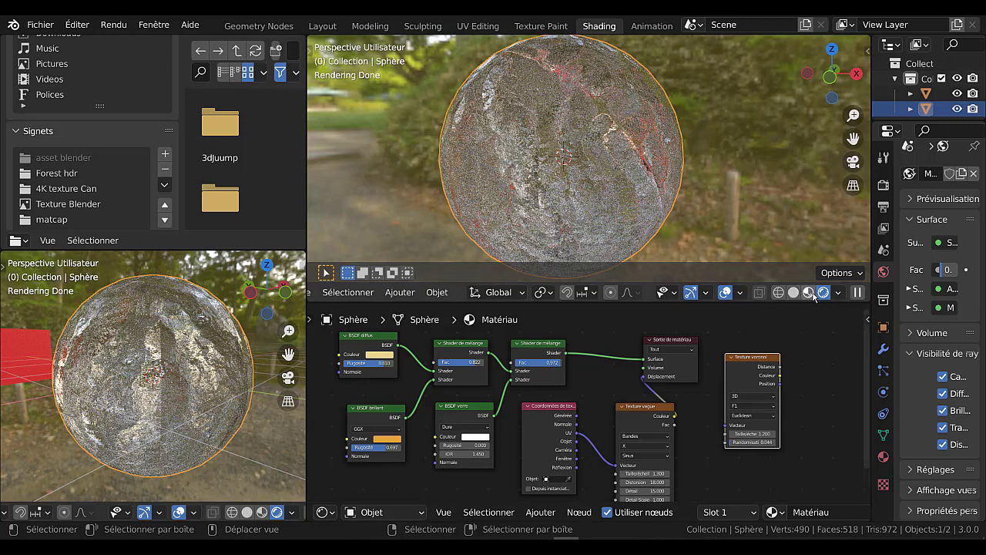
click(809, 296)
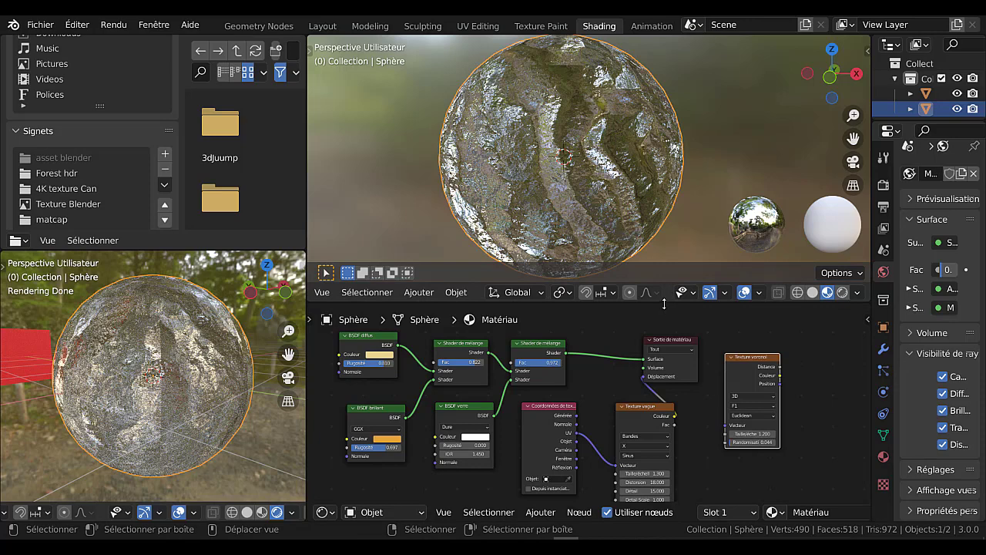
- Enlarge the larger 3D viewport over the node editor and put the sphere in Edit mode
drag(664, 303, 665, 366)
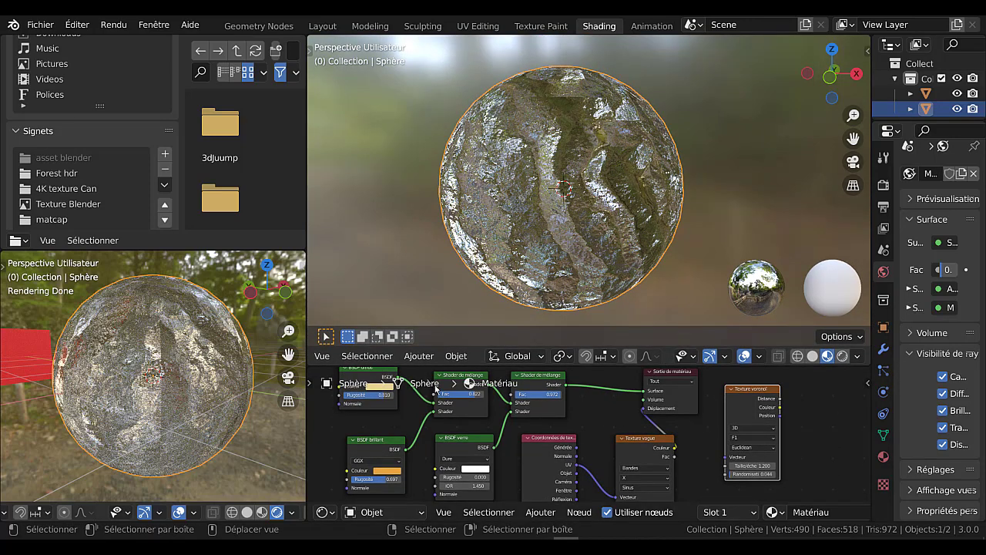
scroll(437, 359, up, 3)
scroll(435, 361, up, 2)
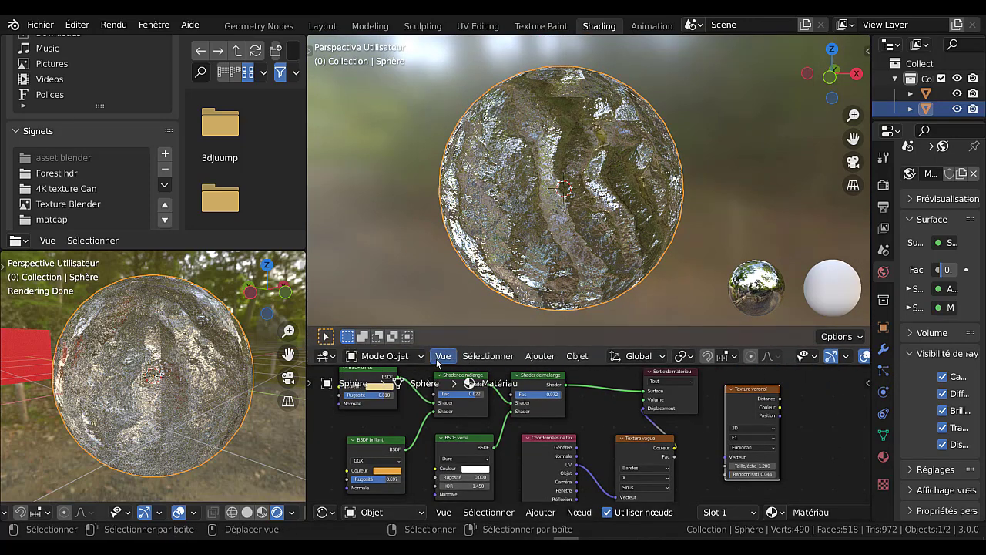
click(394, 361)
click(381, 320)
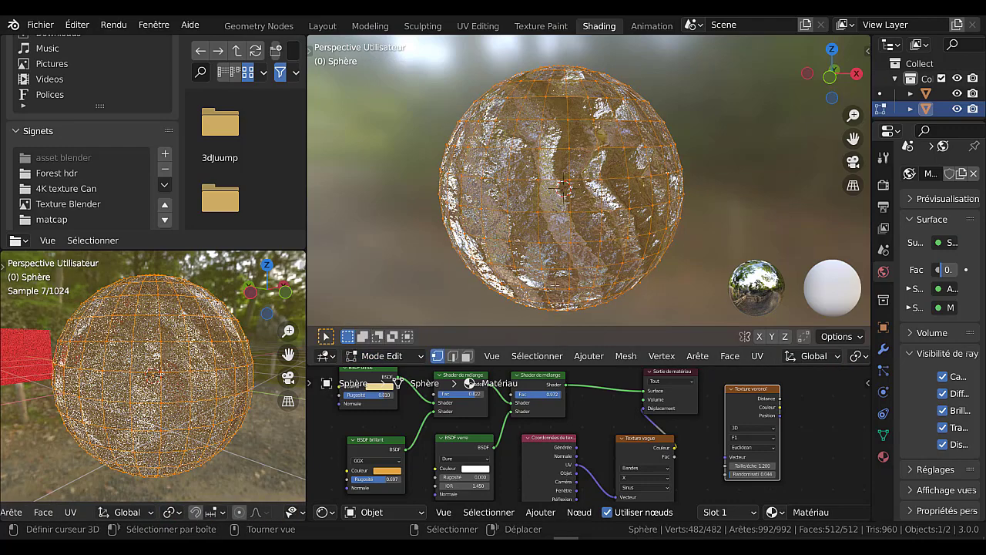
- Switch the larger 3D viewport to solid shading
scroll(798, 360, down, 4)
scroll(802, 357, down, 4)
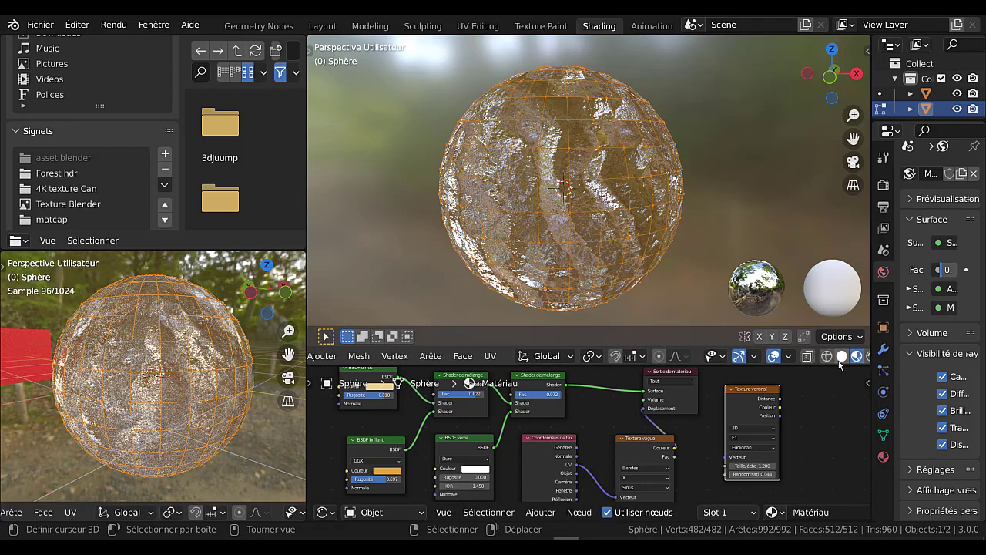
click(813, 356)
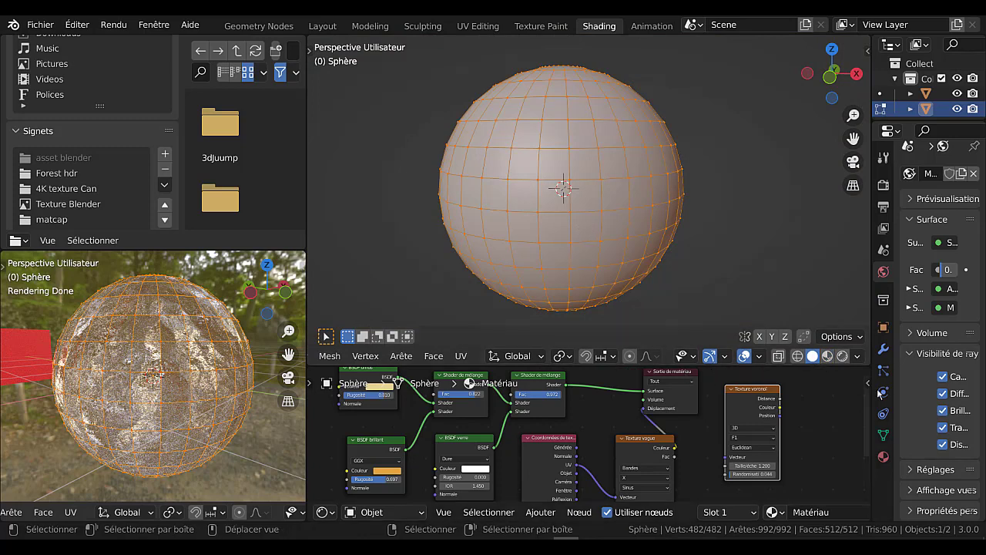
- Try several Studio lighting presets, including the white and bluish ones, on the solid-shaded sphere
click(858, 356)
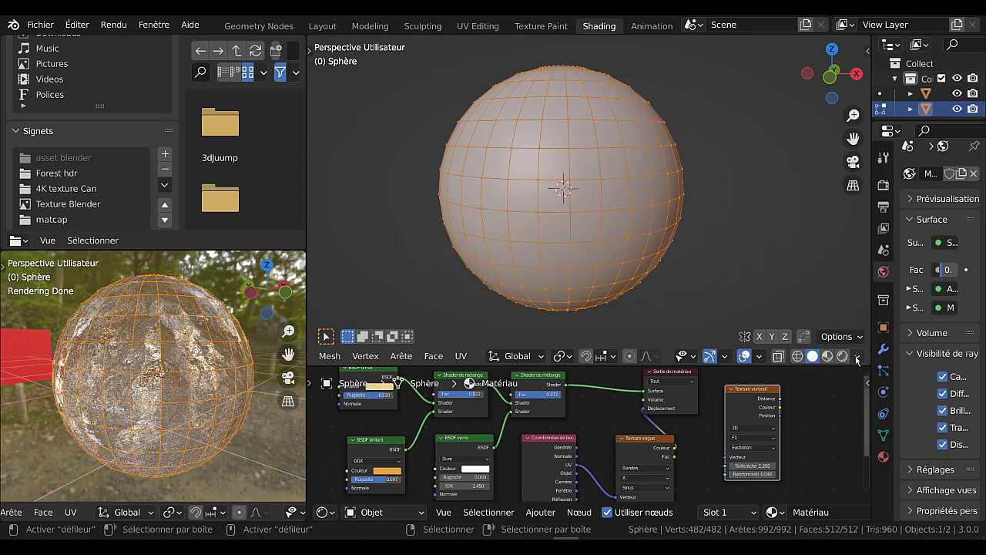
click(857, 356)
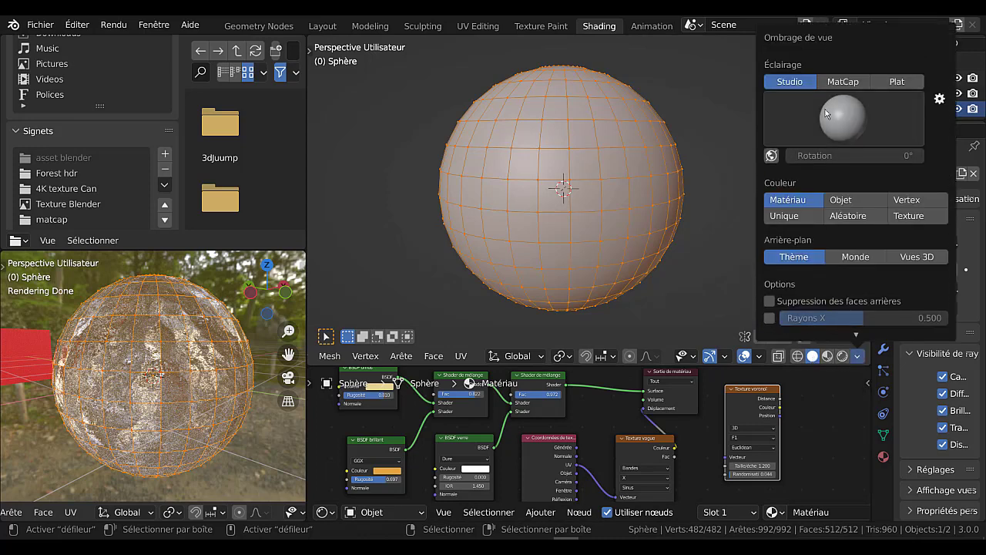
click(849, 115)
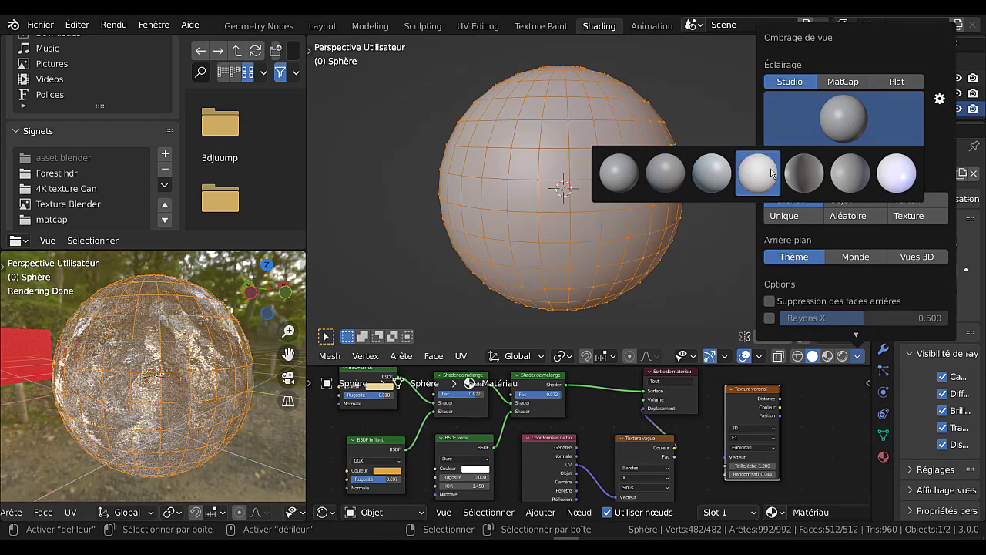
click(758, 173)
click(833, 125)
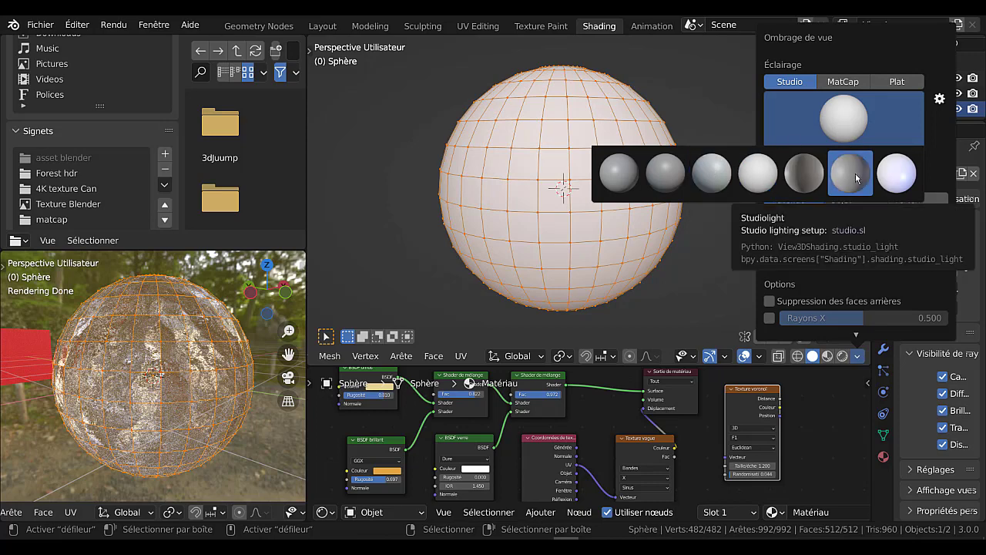
click(702, 170)
click(845, 129)
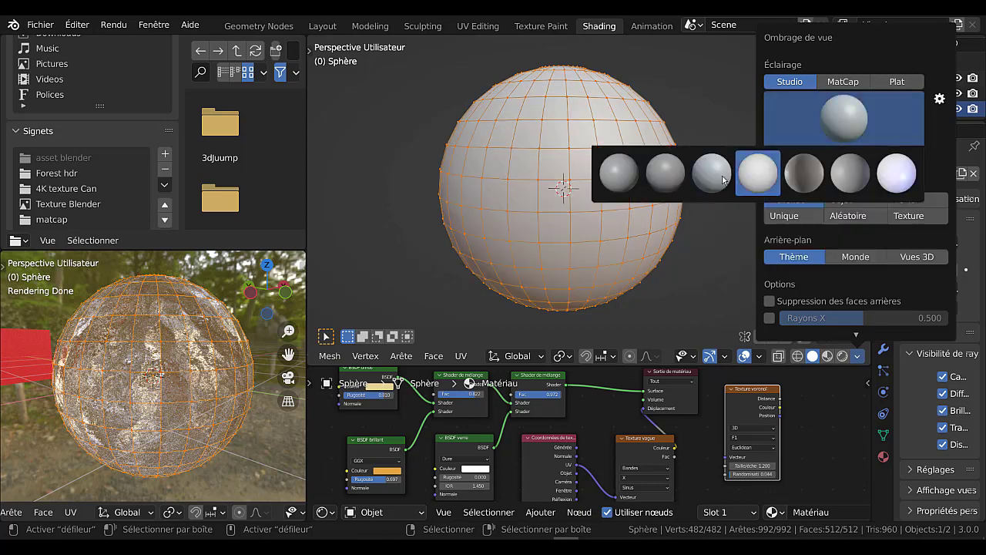
click(669, 170)
click(856, 121)
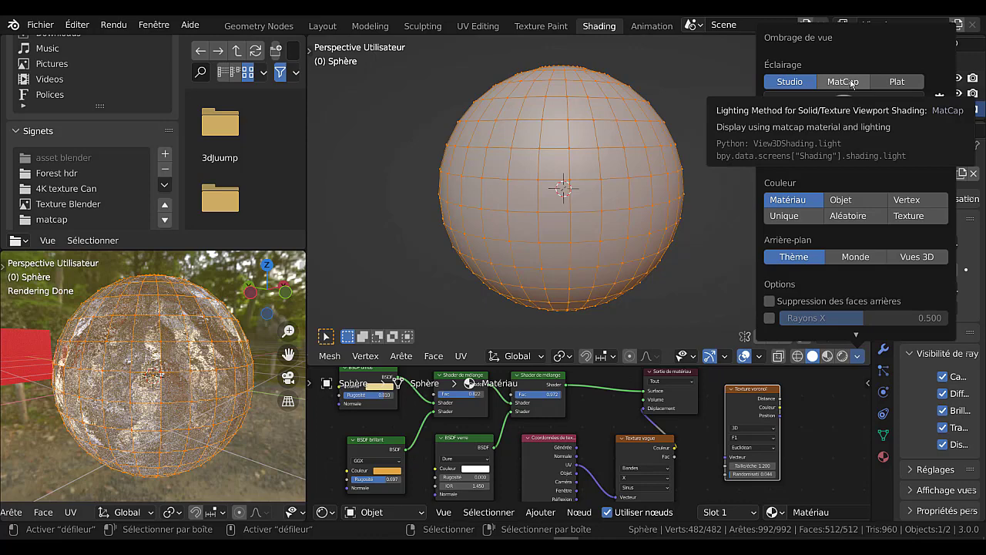
- Set the solid shading's lighting to MatCap and apply the bright red matcap with the yellow highlight
click(848, 84)
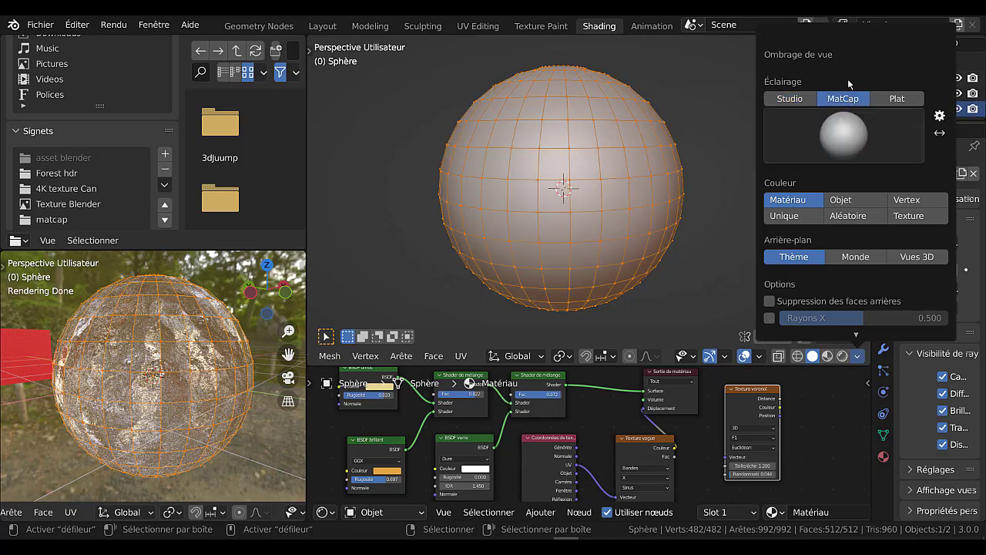
click(842, 135)
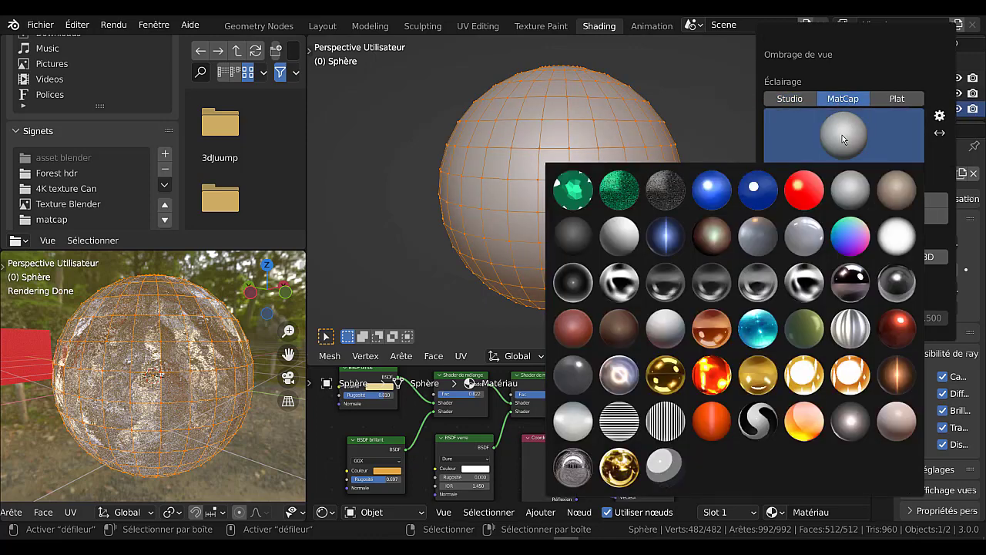
click(804, 189)
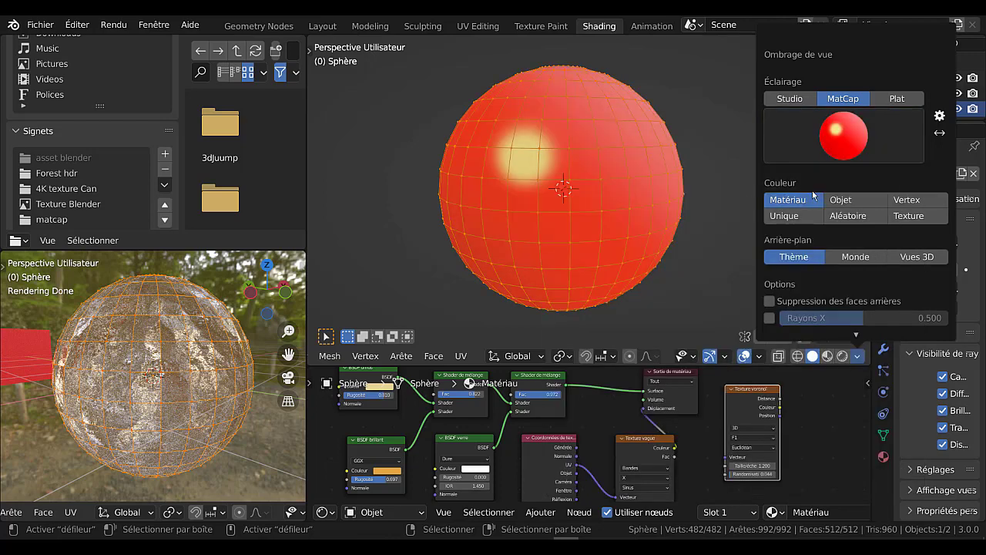
- Try the Texture, Aléatoire, Objet and Unique colour options for solid shading, and return to Matériau
scroll(661, 210, down, 3)
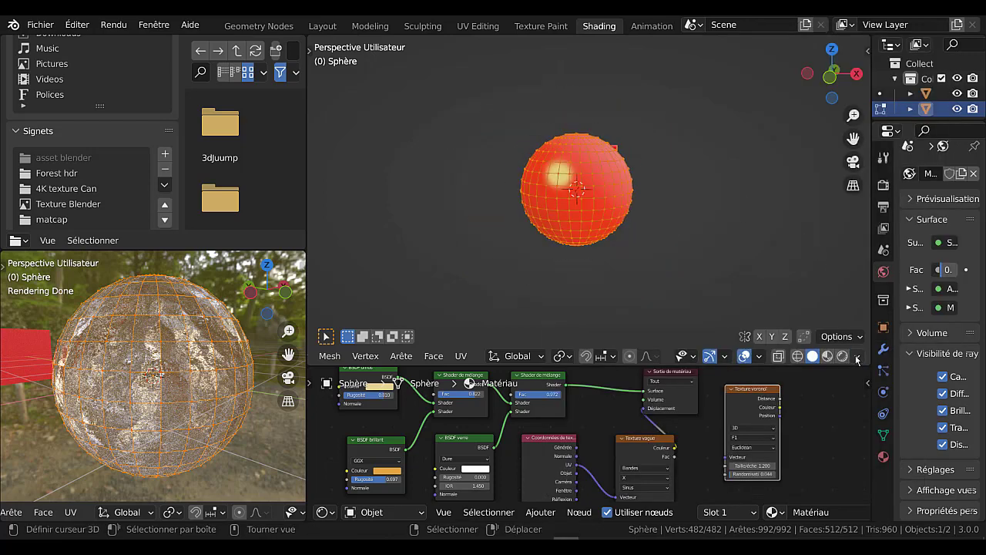
click(857, 356)
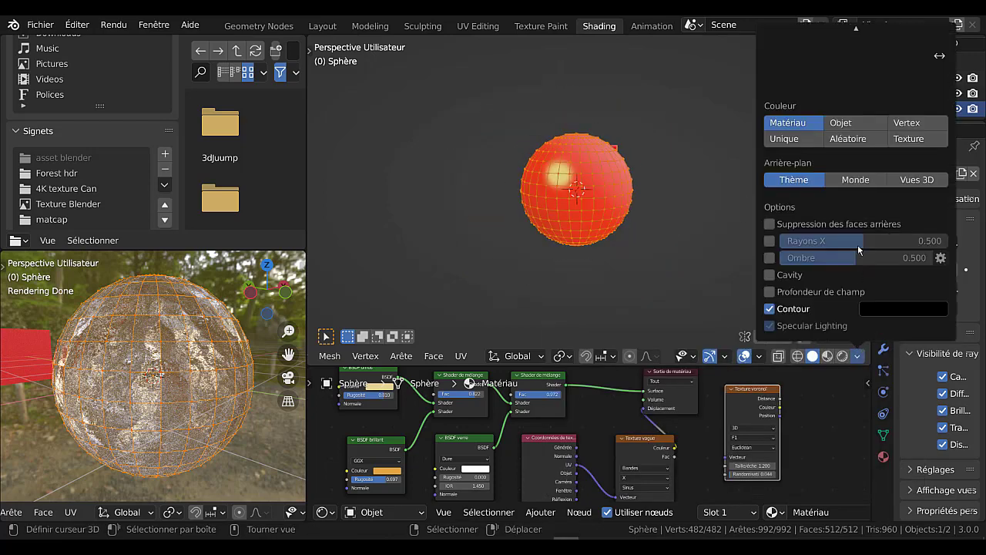
click(909, 140)
click(850, 139)
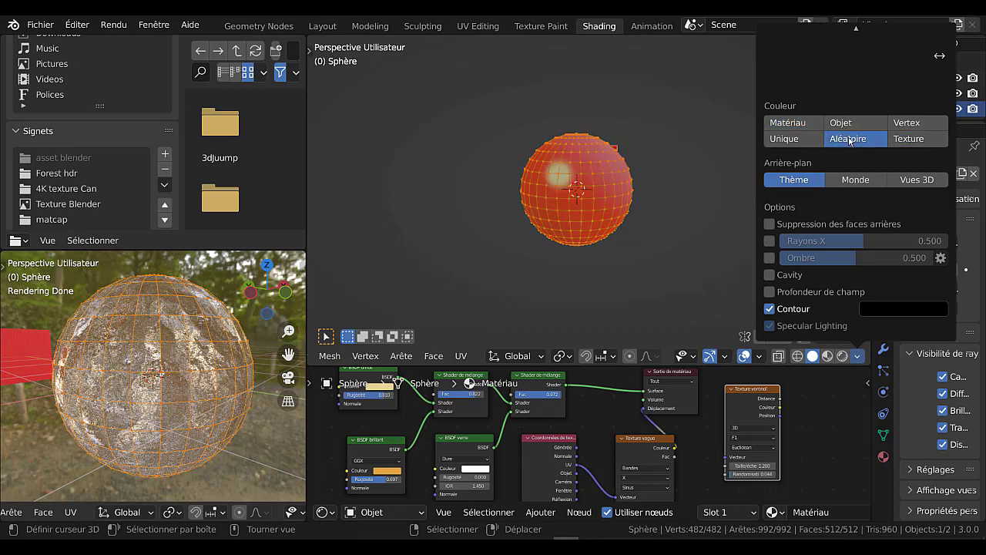
click(851, 124)
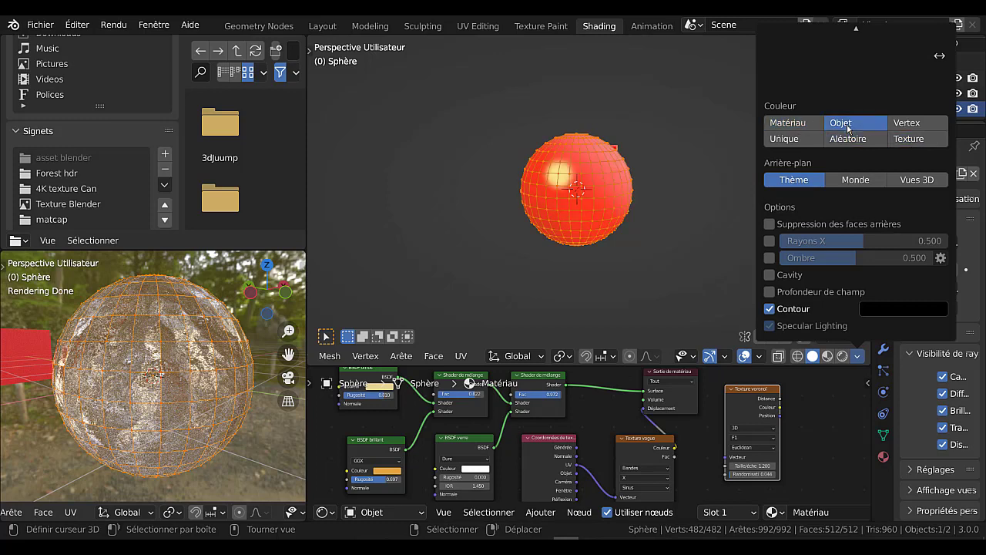
click(793, 138)
click(794, 108)
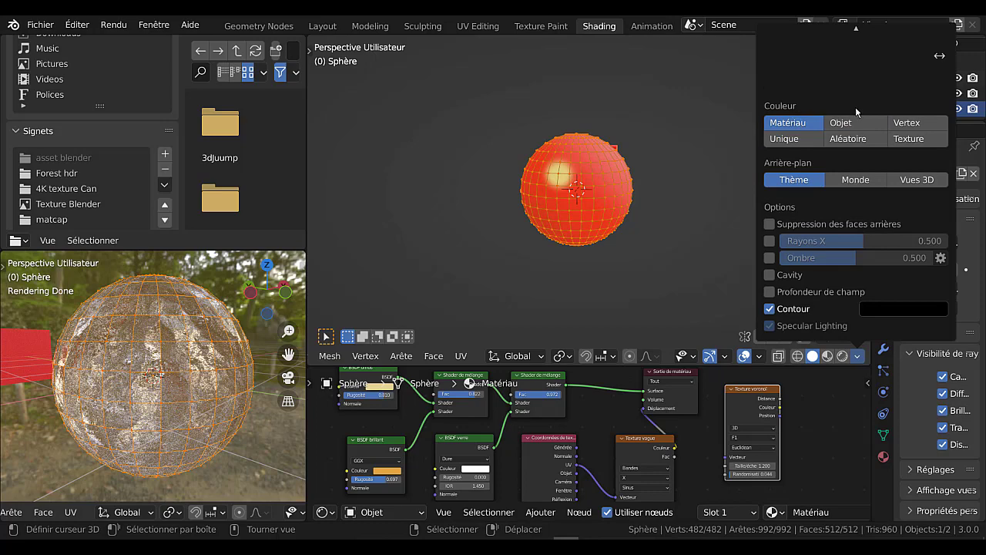
- Try the plain white matcap and the dark red glossy matcap, and inspect the sphere from another angle
scroll(857, 87, up, 5)
click(853, 133)
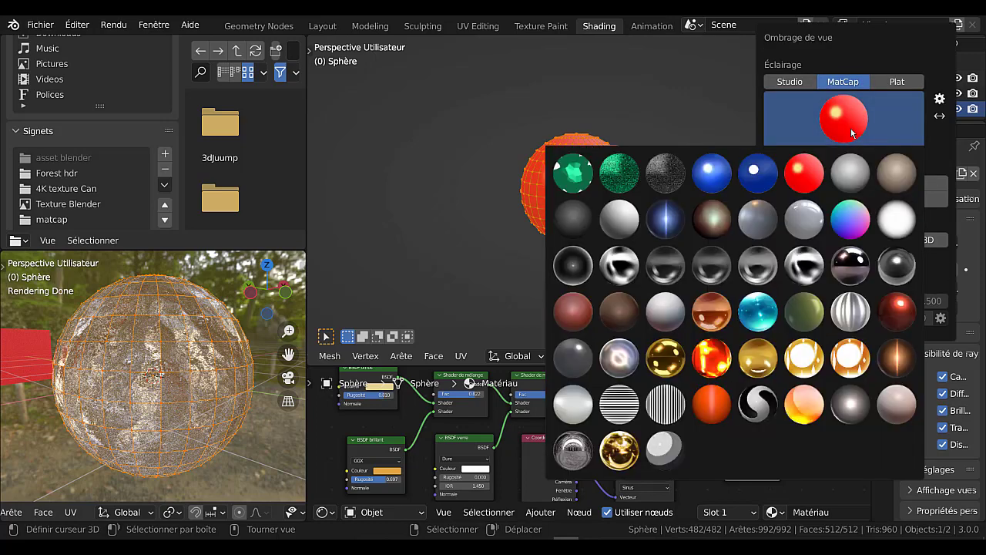
click(893, 216)
click(860, 133)
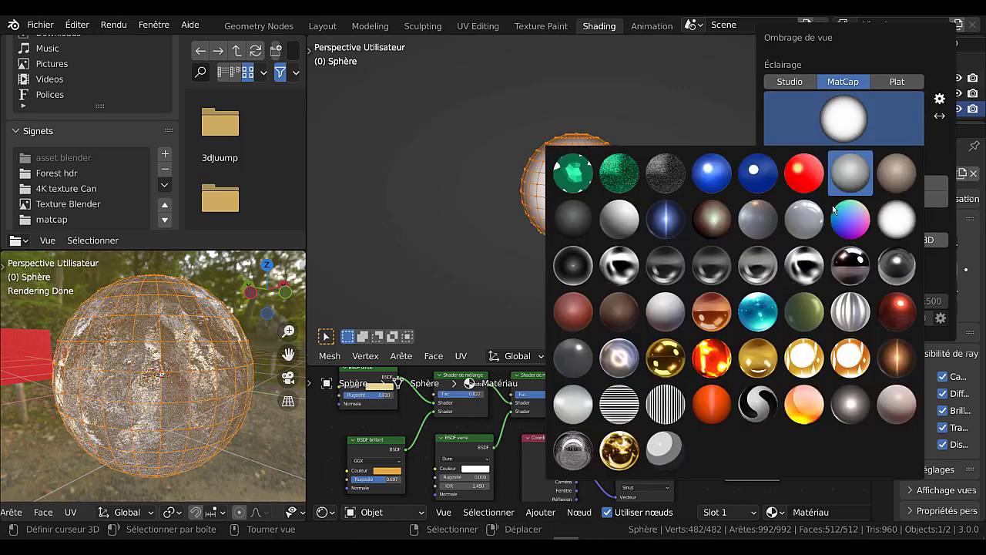
click(891, 319)
scroll(653, 171, up, 1)
middle_drag(653, 171, 617, 183)
right_drag(599, 190, 608, 169)
scroll(608, 170, up, 4)
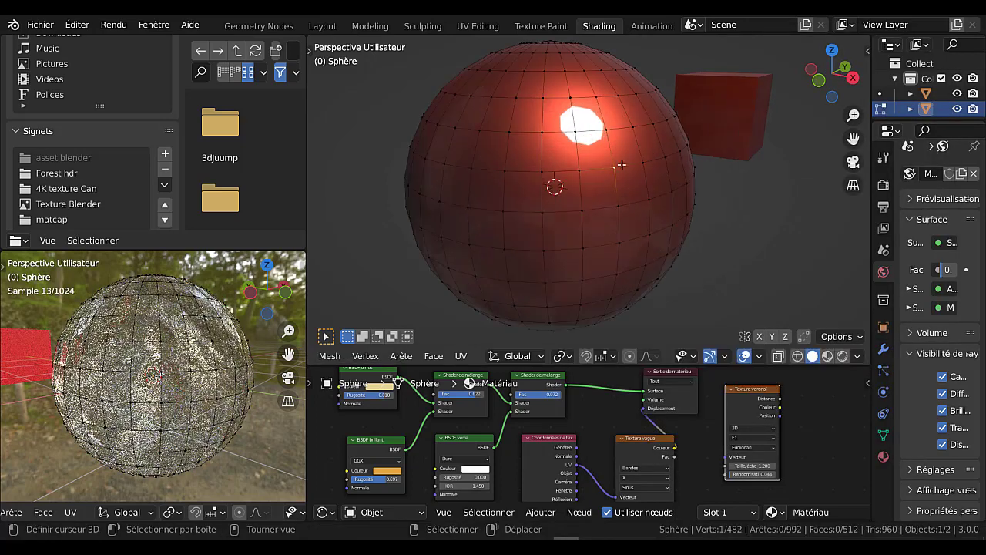
- Replace the viewport's matcap with the light grey glossy one and inspect the reflections on the sphere
click(857, 356)
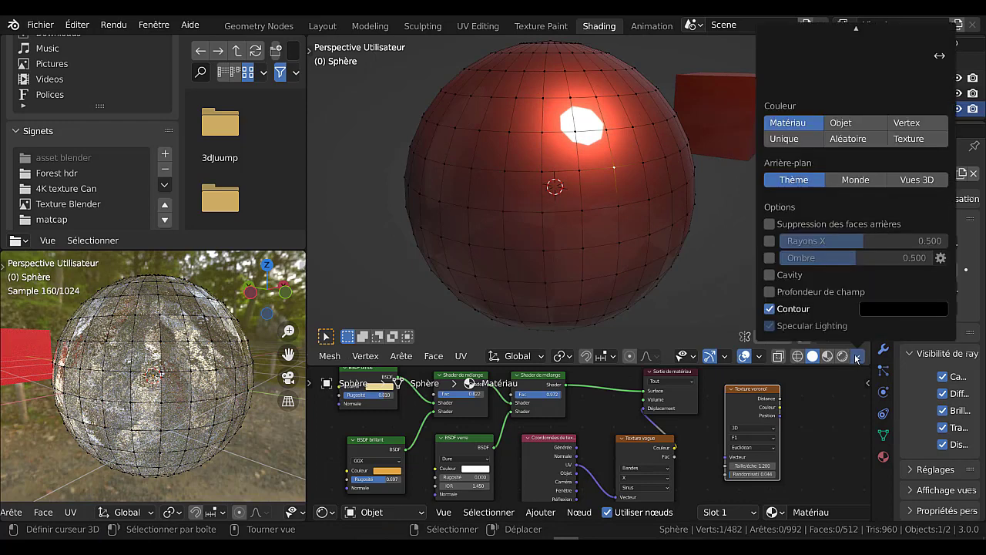
scroll(843, 32, up, 3)
click(838, 109)
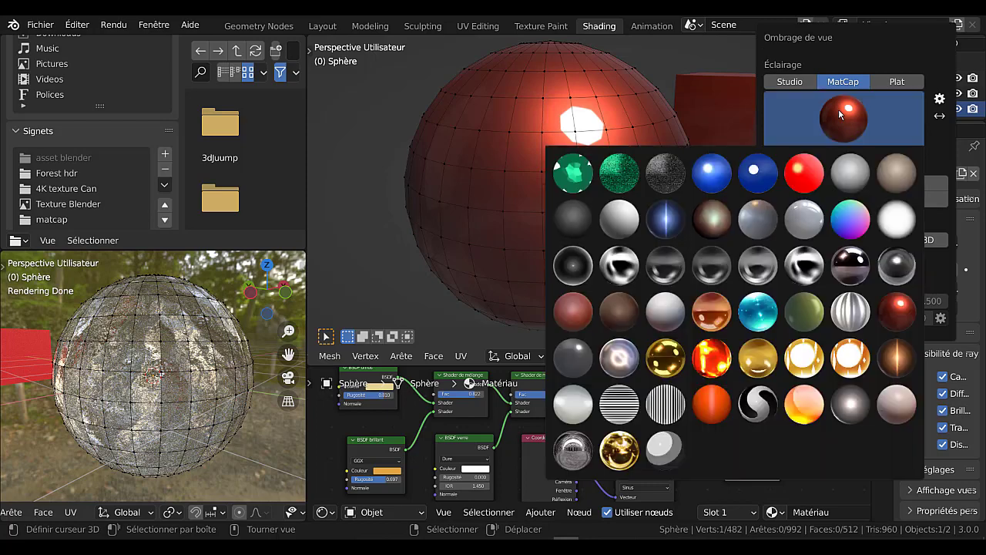
click(804, 224)
scroll(625, 189, down, 2)
mouse_move(625, 187)
middle_down()
mouse_move(615, 176)
mouse_move(620, 187)
middle_up()
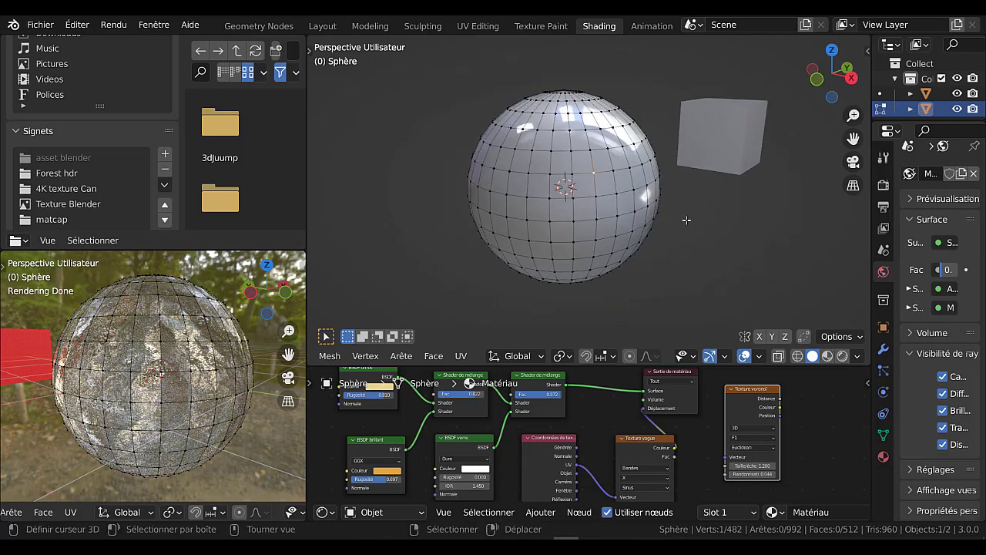
scroll(630, 143, up, 2)
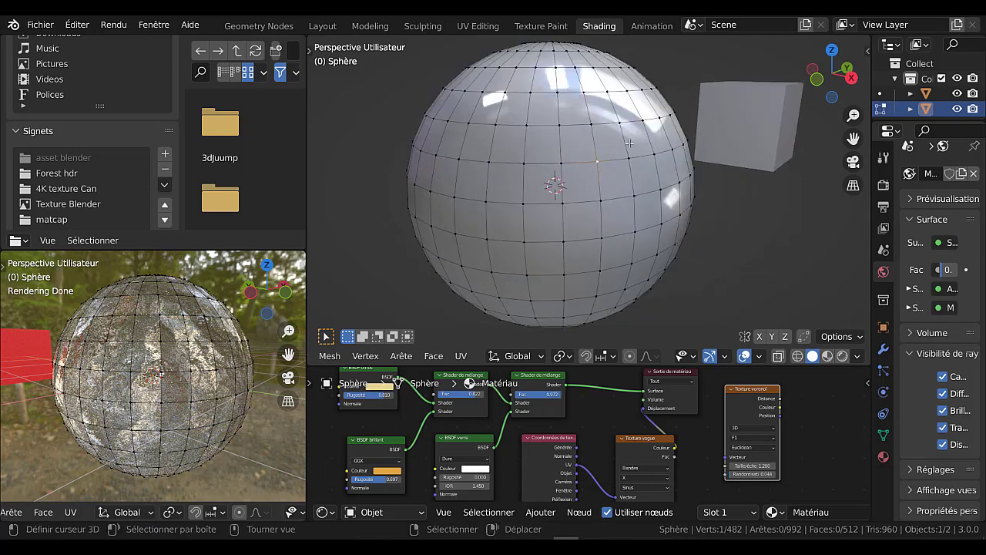
- Select four neighbouring vertices along one vertical edge line of the sphere with circle select and move them slightly
key(g)
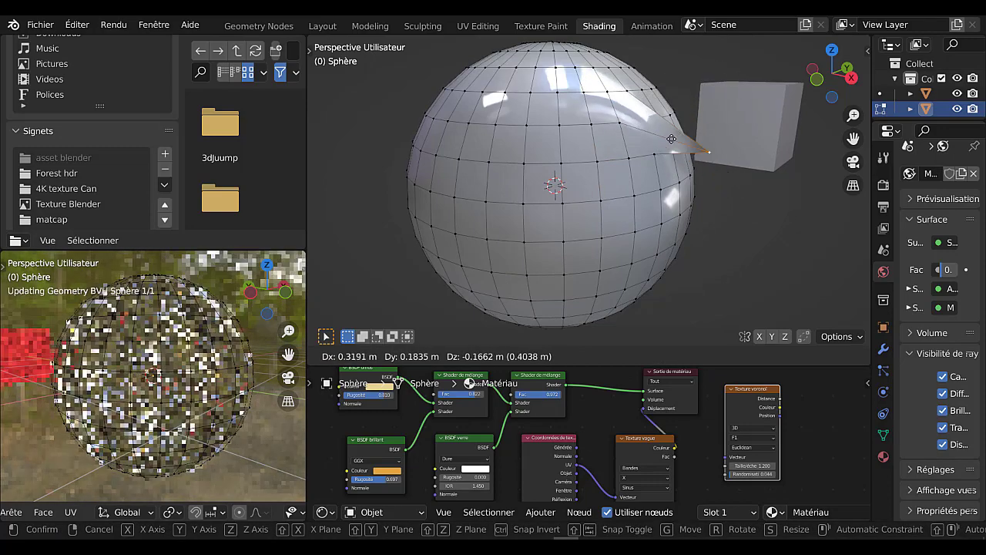
right_click(657, 147)
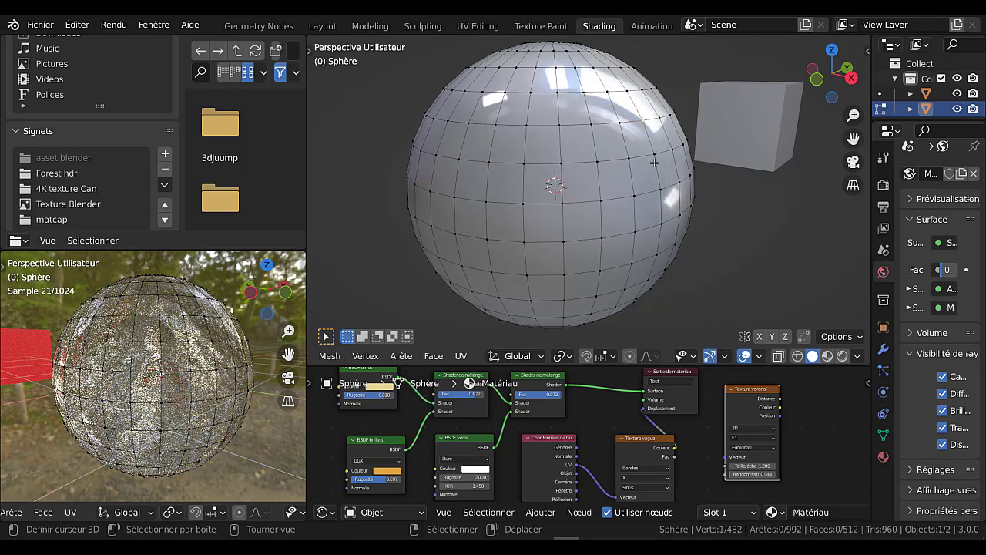
key(c)
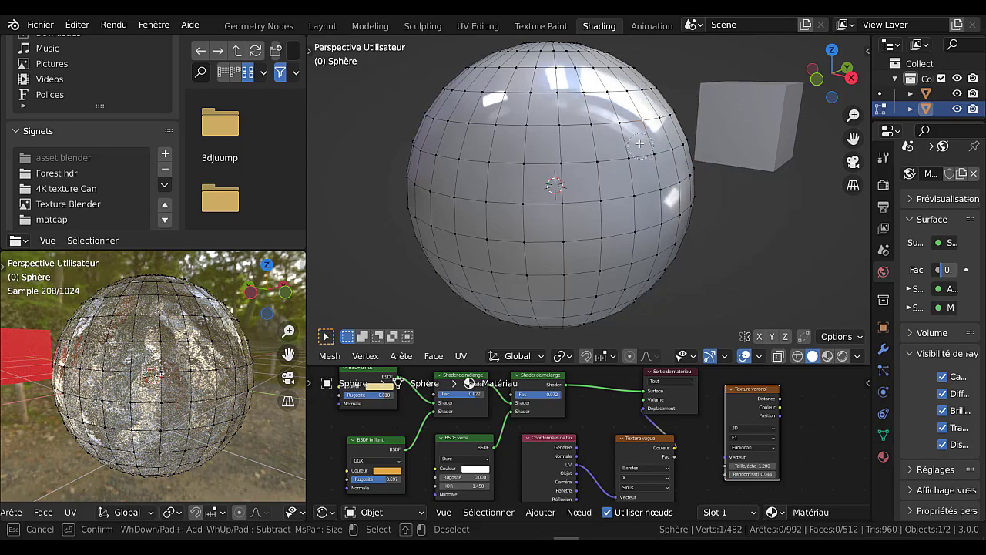
drag(645, 126, 654, 222)
key(Escape)
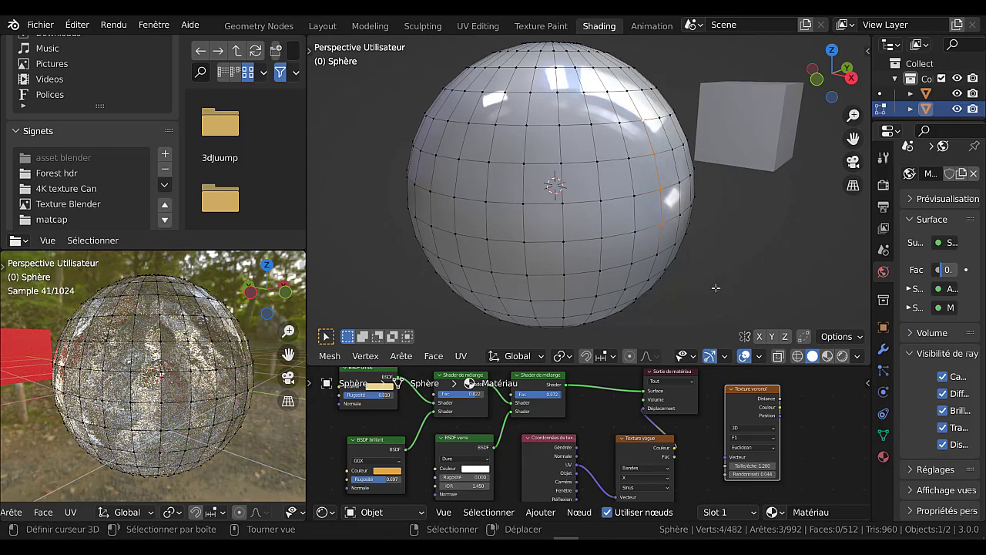
middle_drag(720, 283, 725, 281)
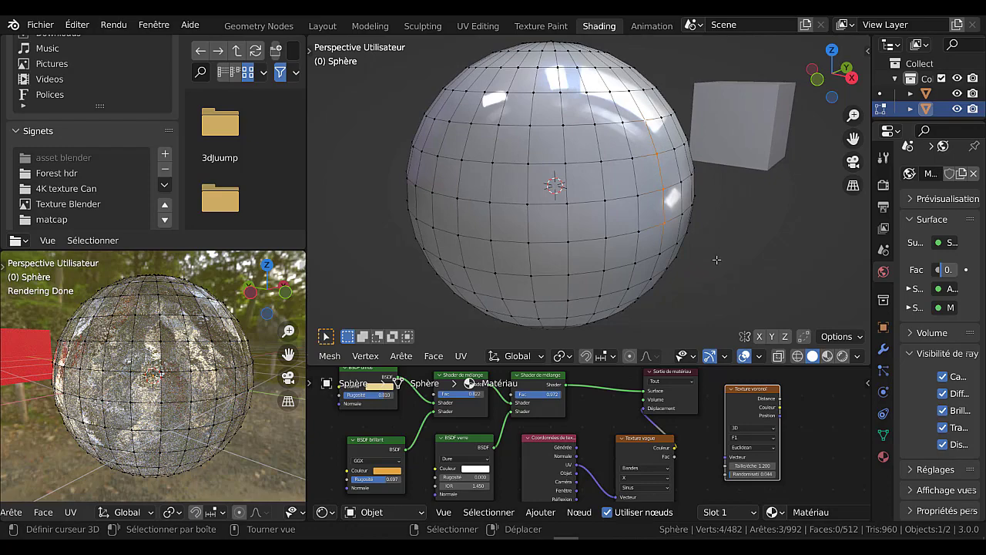
key(g)
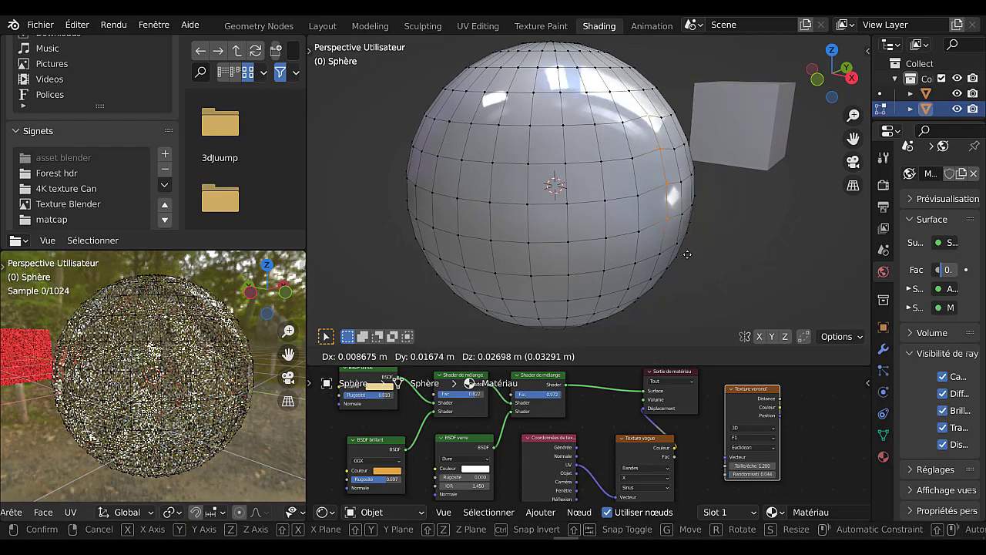
click(707, 258)
- Switch the larger 3D viewport to wireframe shading with the whole sphere and cube in view
middle_drag(704, 257, 632, 158)
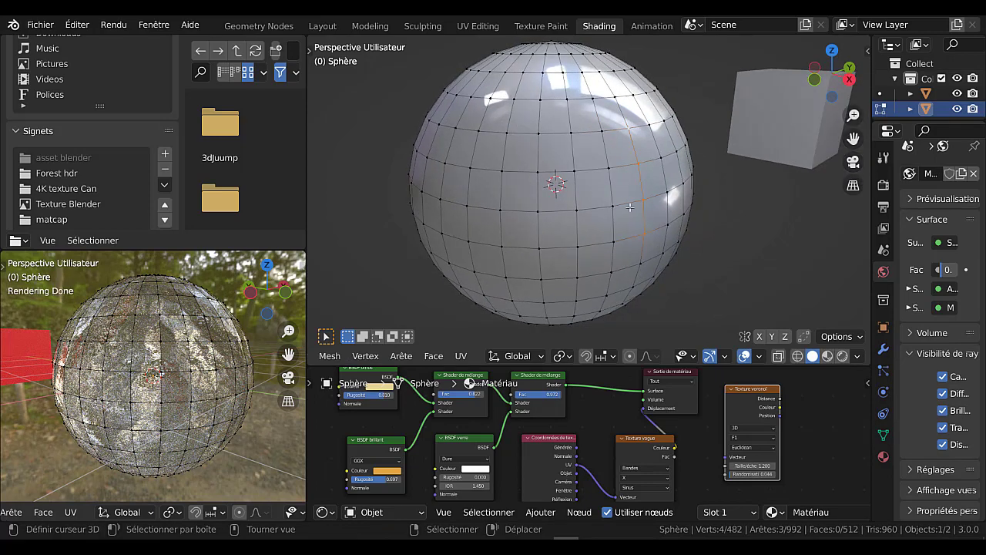
scroll(715, 212, down, 3)
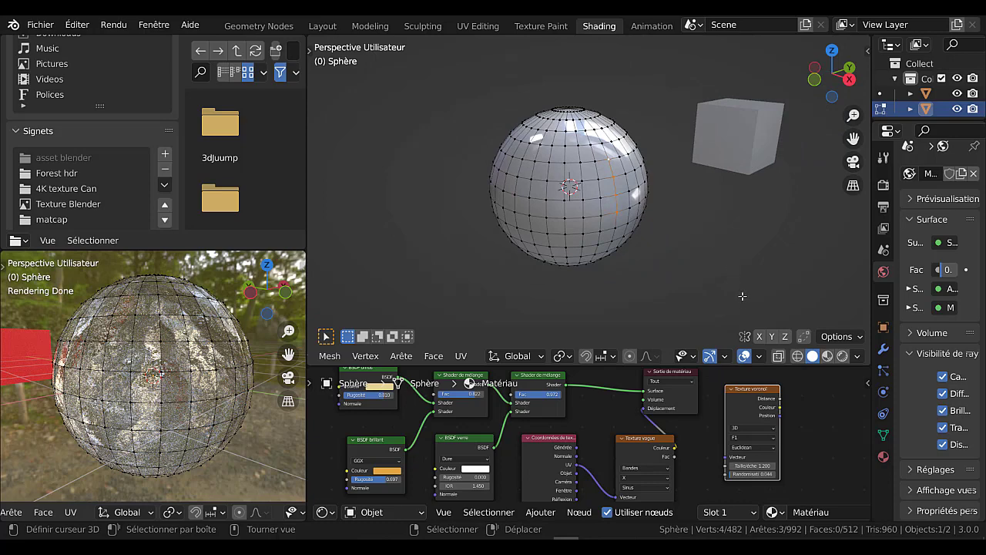
click(798, 356)
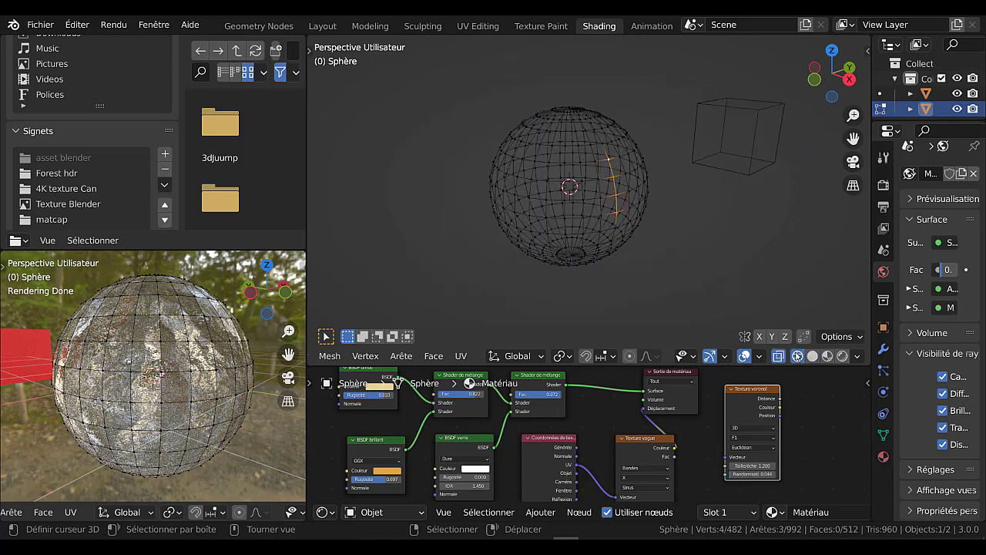
- Compare the sphere's wireframe with X-ray off and back on in the larger viewport
scroll(592, 225, up, 2)
middle_drag(549, 247, 600, 230)
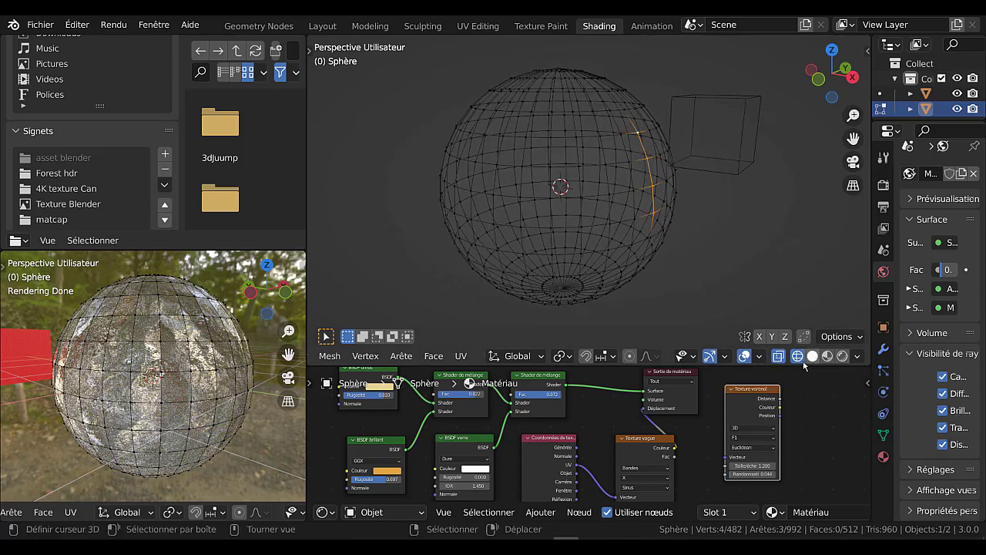
click(778, 357)
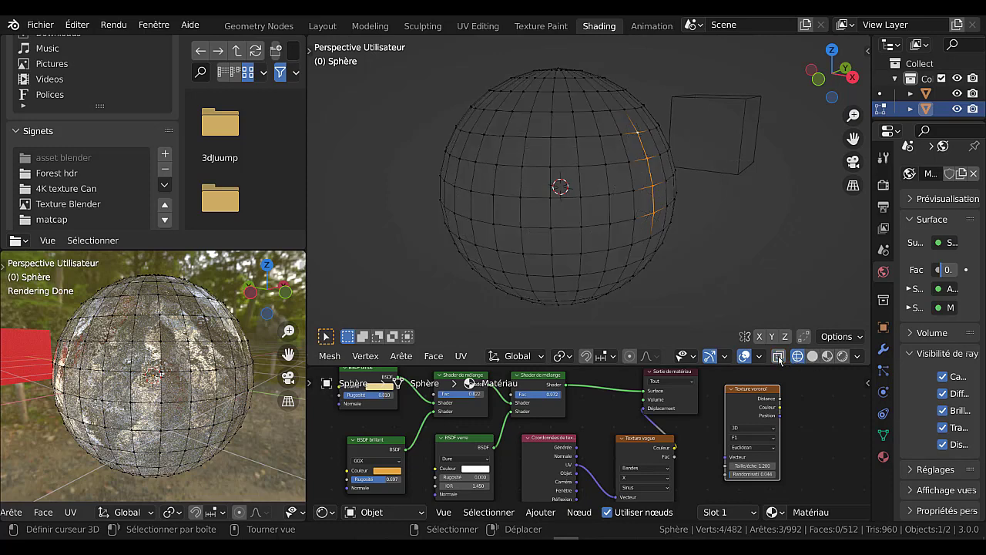
click(779, 357)
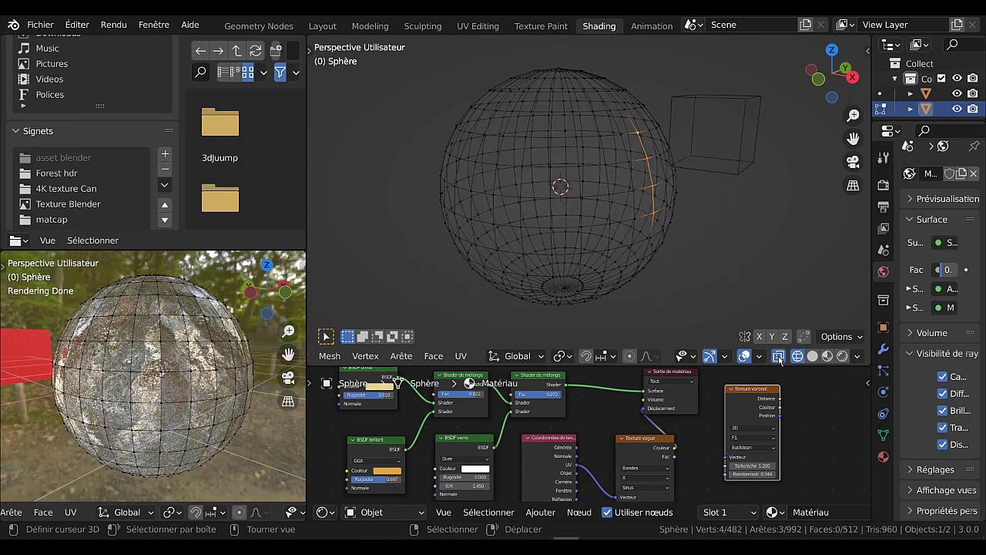
- Deselect the sphere's vertices, leave Edit Mode, and move the cube so it overlaps the sphere
click(708, 172)
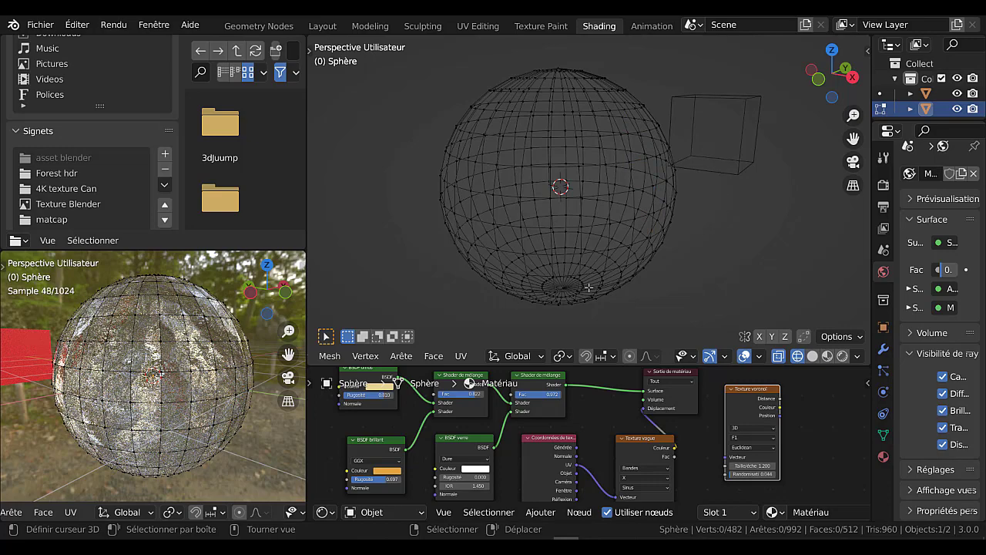
key(Tab)
click(702, 169)
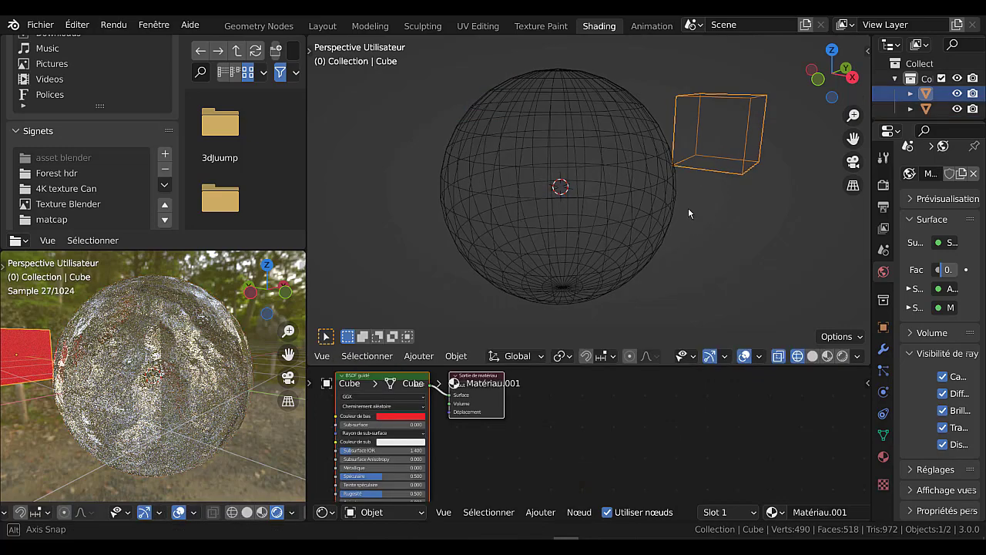
middle_drag(688, 208, 679, 207)
scroll(679, 208, down, 4)
key(g)
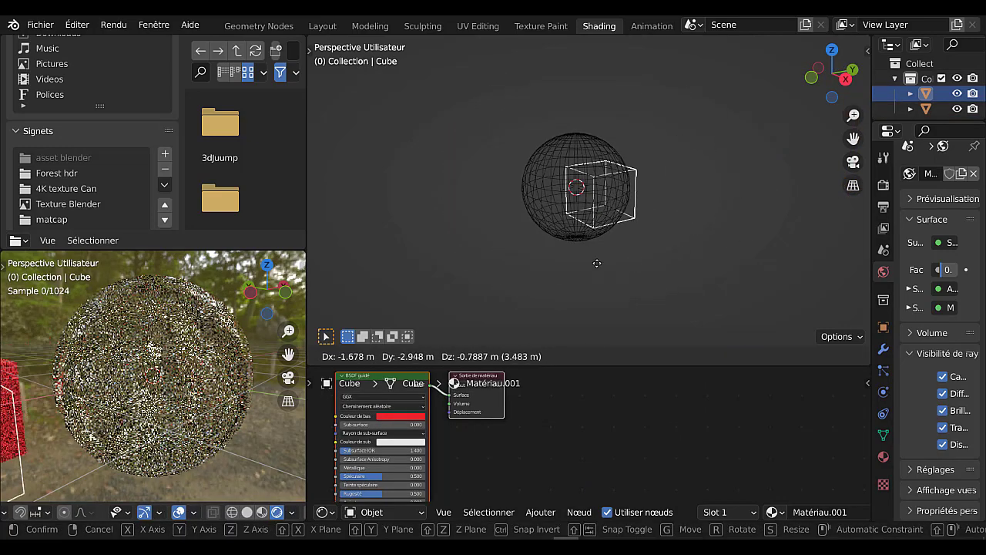
click(583, 266)
- Scale the cube down to about 0.58 and reposition it so it sits inside the sphere
key(s)
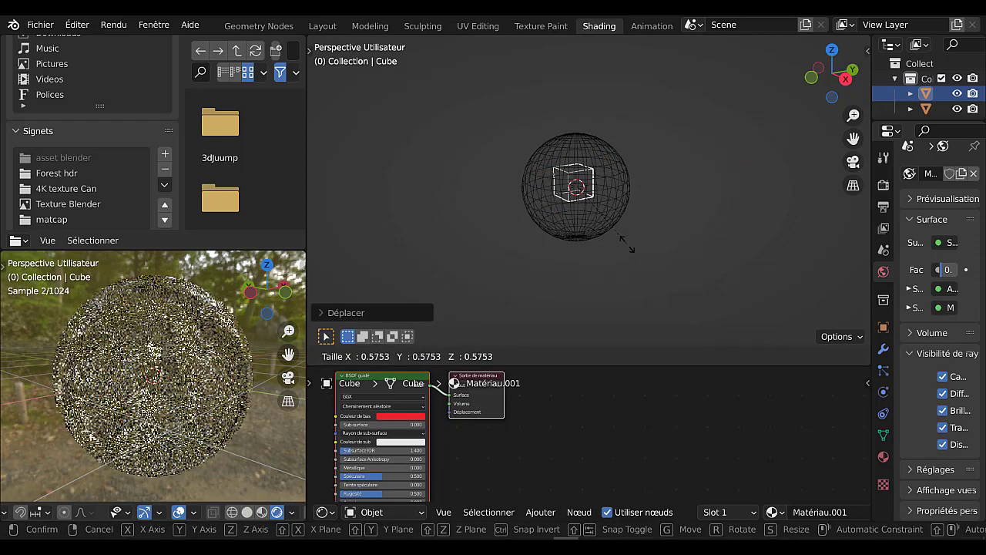
click(626, 244)
key(g)
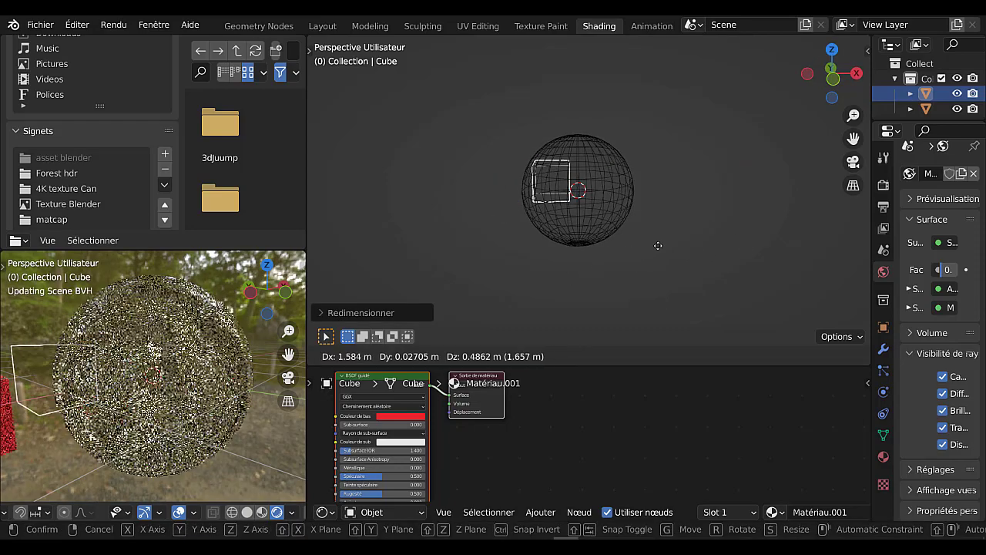
click(686, 246)
middle_drag(686, 246, 654, 252)
key(g)
click(620, 267)
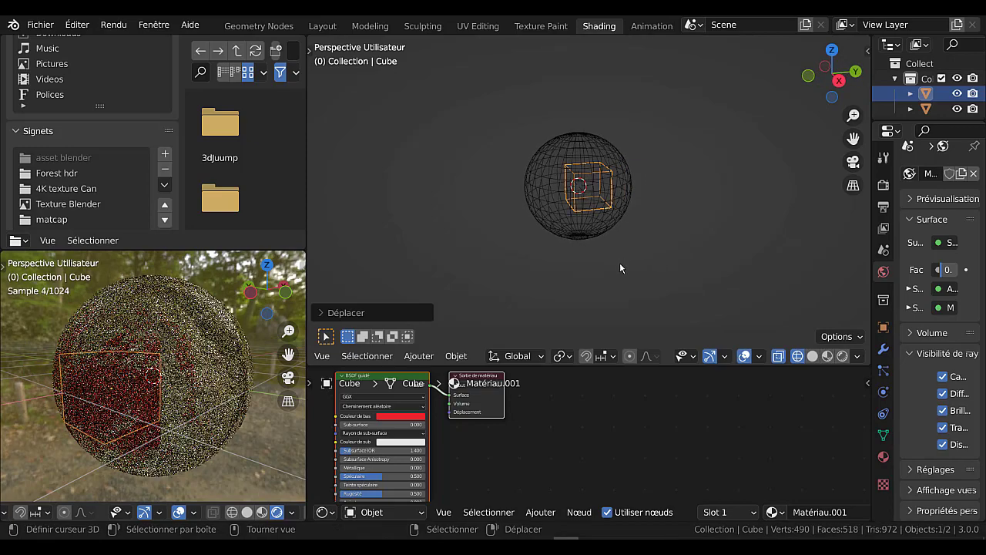
- Compare the wireframe of the cube inside the sphere with X-ray off and on, with nothing selected
scroll(620, 268, up, 1)
scroll(116, 394, up, 3)
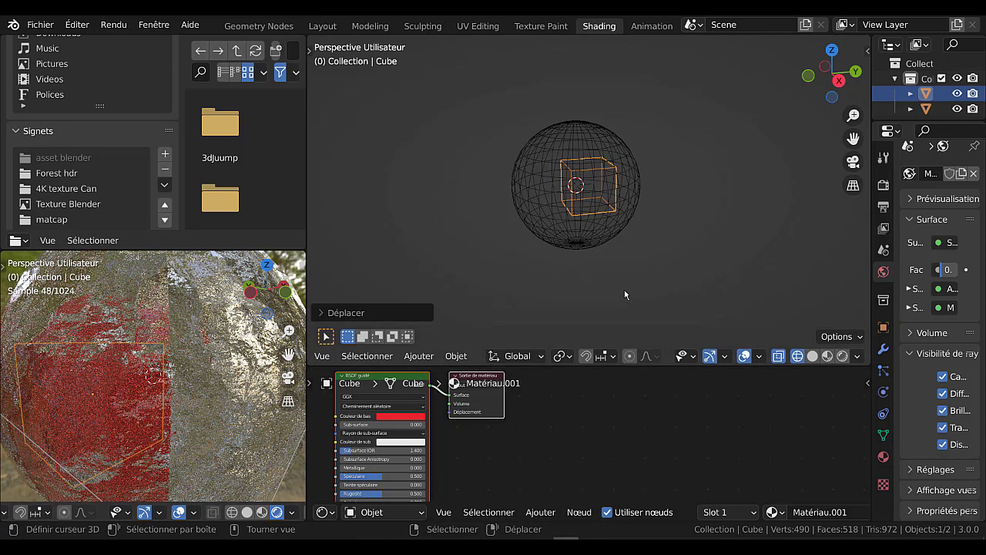
scroll(625, 293, up, 1)
click(778, 357)
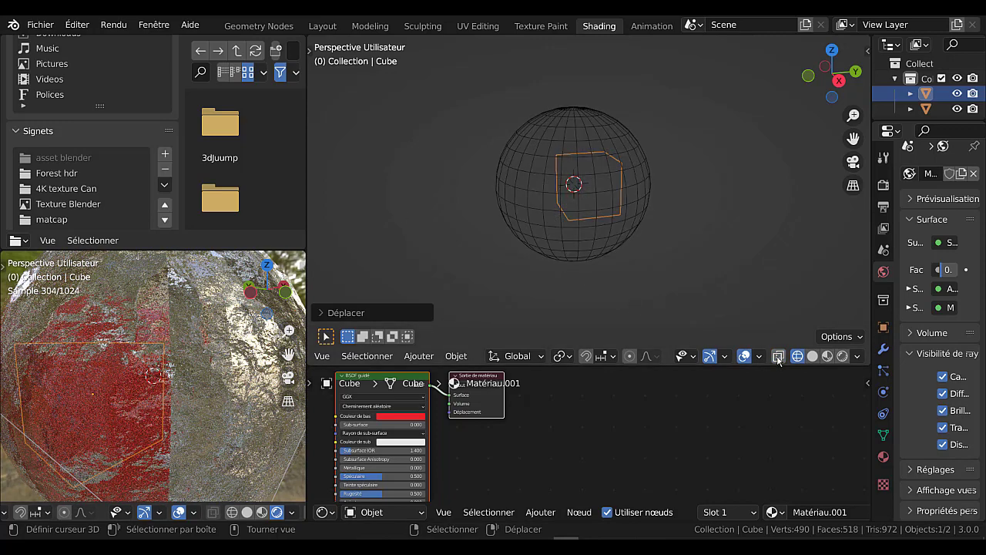
middle_drag(690, 229, 692, 232)
key(Delete)
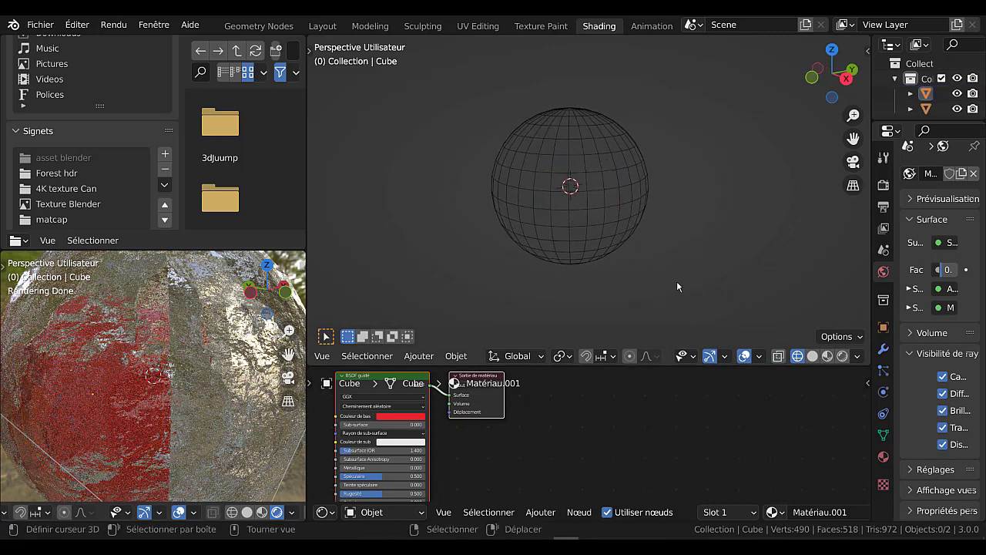
click(779, 357)
scroll(577, 179, up, 3)
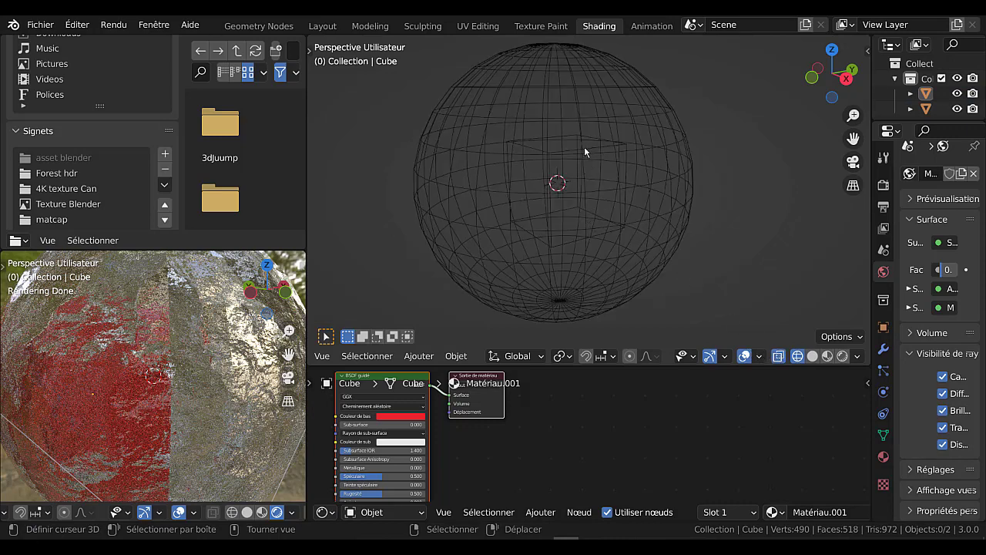
- Switch the larger viewport to material preview and rotate its HDRI lighting to 6.5°
click(828, 356)
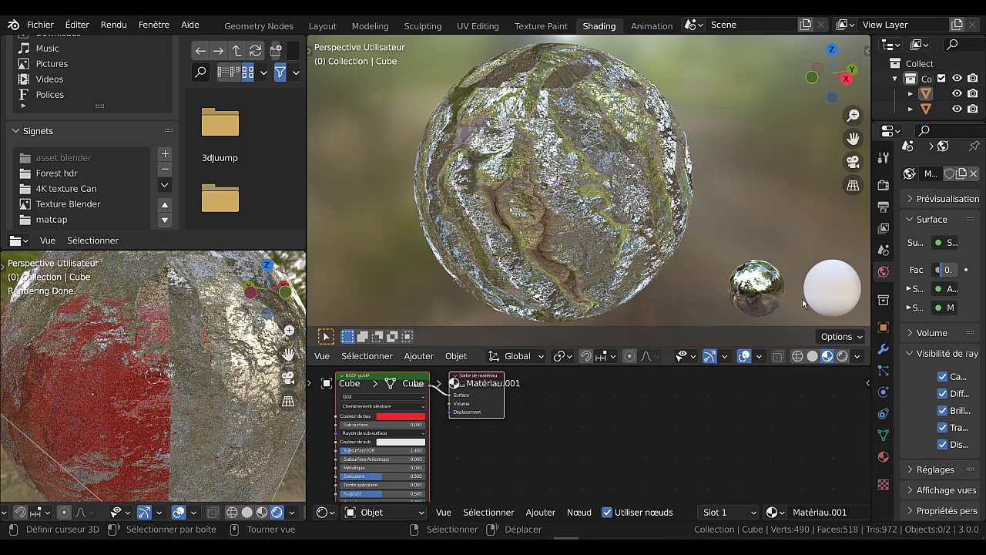
click(857, 356)
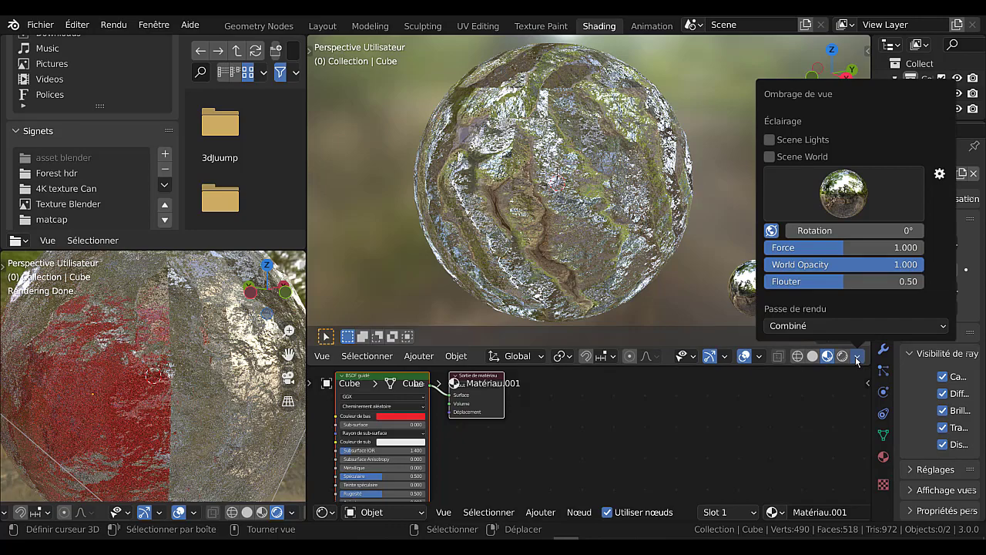
mouse_move(828, 230)
mouse_down()
mouse_move(899, 231)
mouse_move(798, 230)
mouse_move(859, 231)
mouse_up()
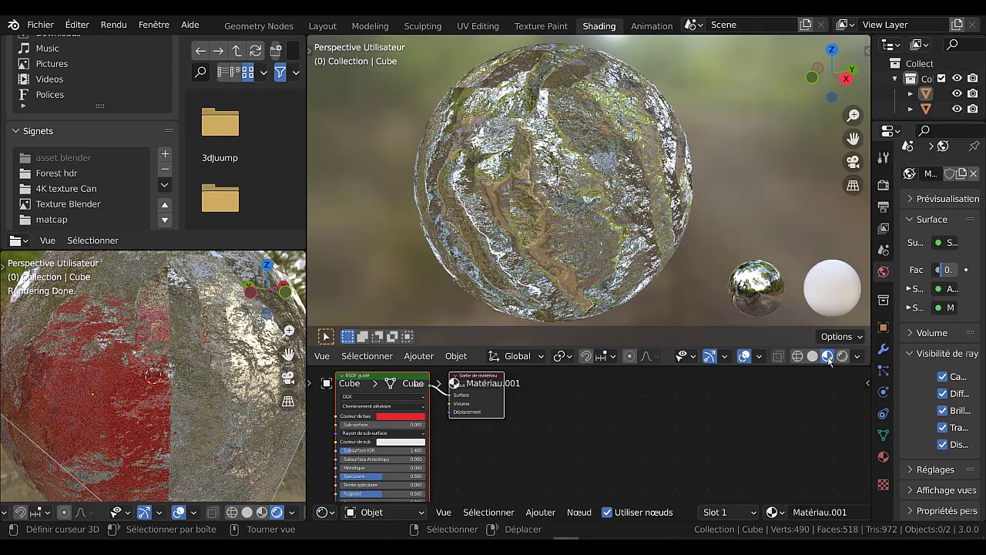
- Enable Scene Lights in the material preview, and adjust the HDRI strength and world opacity until the background is hidden
click(859, 357)
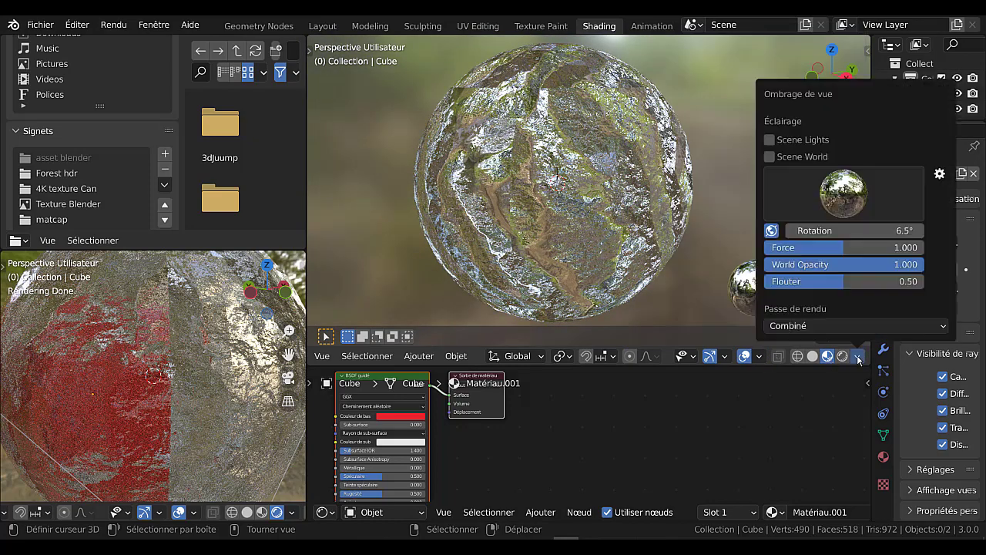
click(844, 193)
click(769, 141)
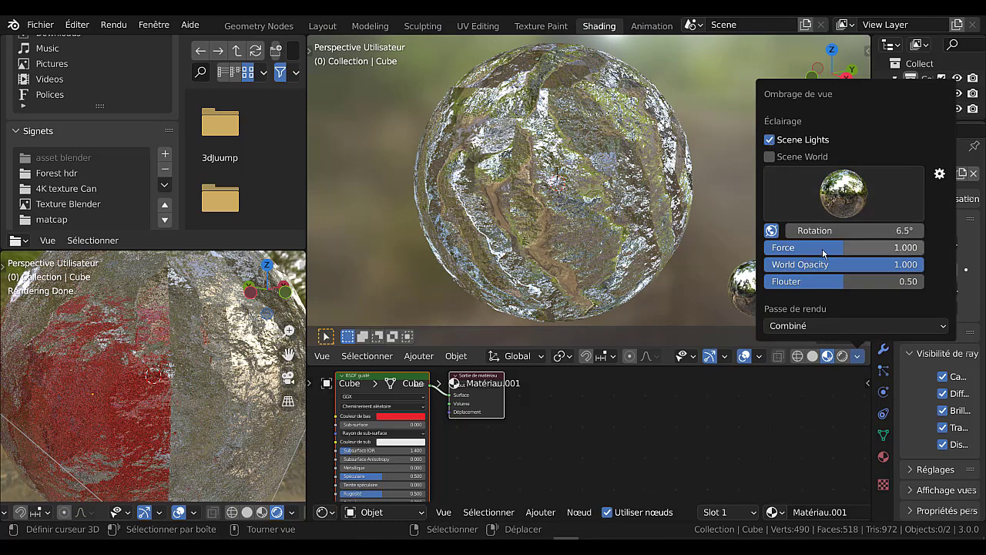
drag(844, 247, 806, 247)
drag(919, 265, 844, 248)
scroll(674, 256, down, 3)
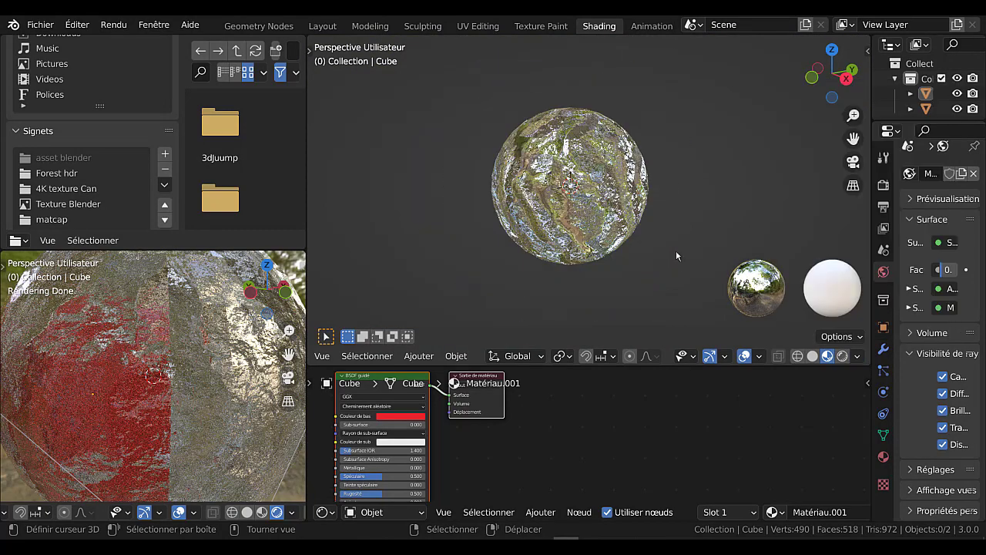
- Bring the HDRI background back with world opacity 0.974 and blur 0.11, and enable Scene World
click(857, 356)
mouse_move(787, 267)
mouse_down()
mouse_move(922, 264)
mouse_move(849, 269)
mouse_move(847, 281)
mouse_move(768, 281)
mouse_move(885, 281)
mouse_move(766, 281)
mouse_move(782, 282)
mouse_up()
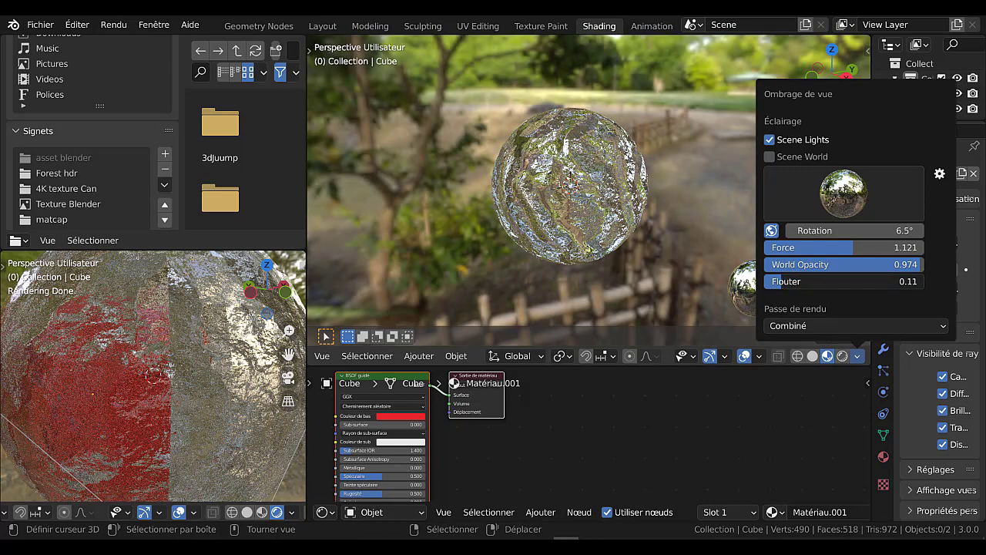
click(769, 157)
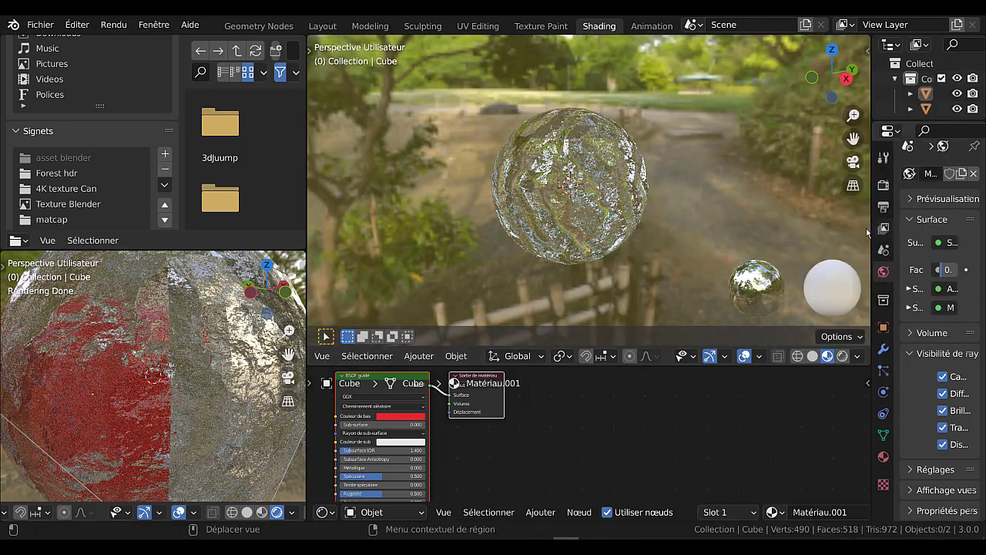
- Widen the outliner and properties area and switch the larger viewport to rendered shading
drag(871, 217, 789, 231)
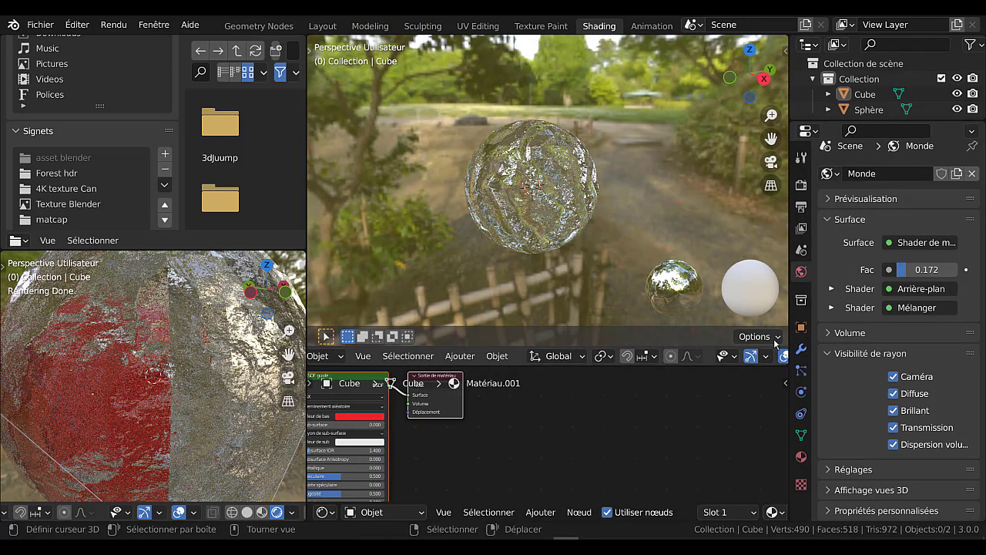
scroll(759, 359, down, 4)
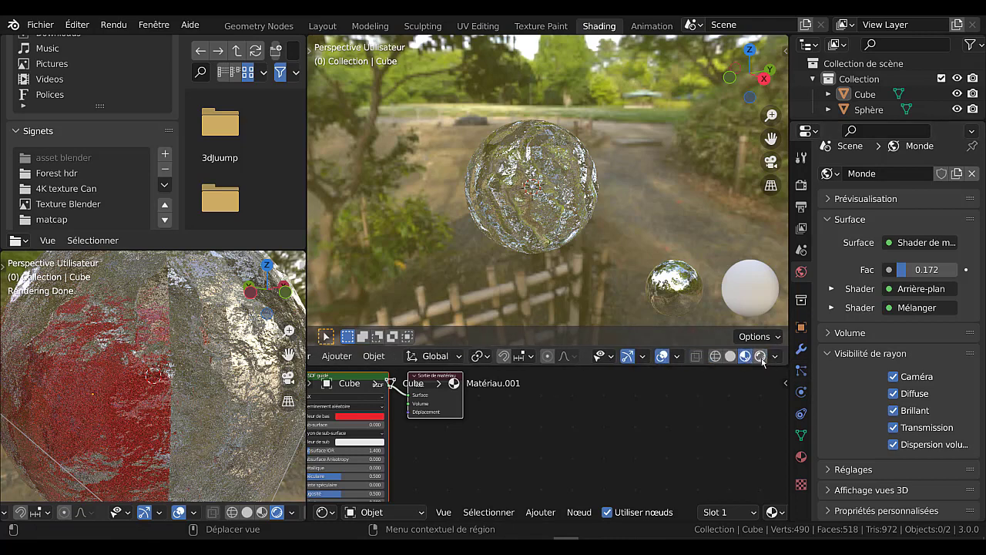
click(761, 356)
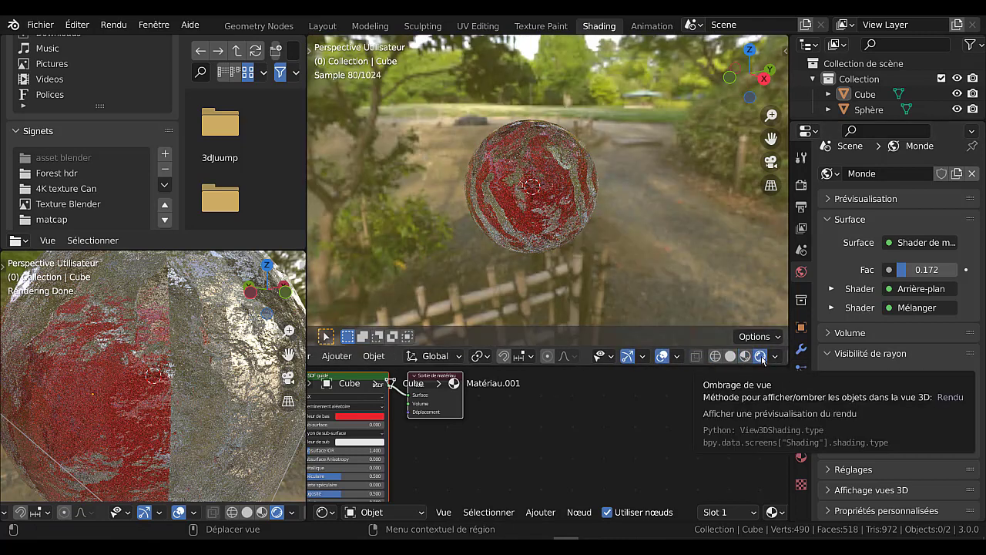
- Turn off Scene World in the rendered view and light the sphere with the sunset street HDRI
click(775, 355)
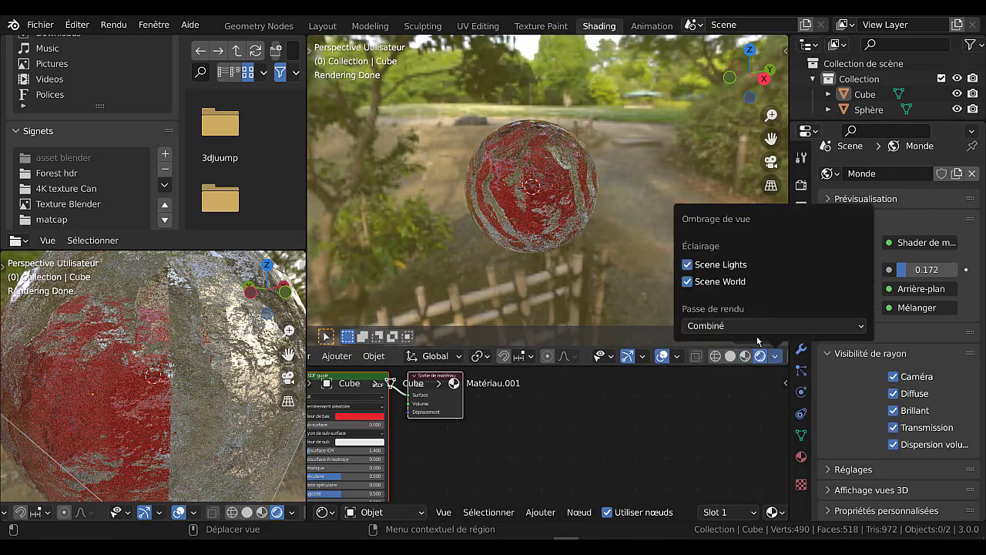
click(688, 281)
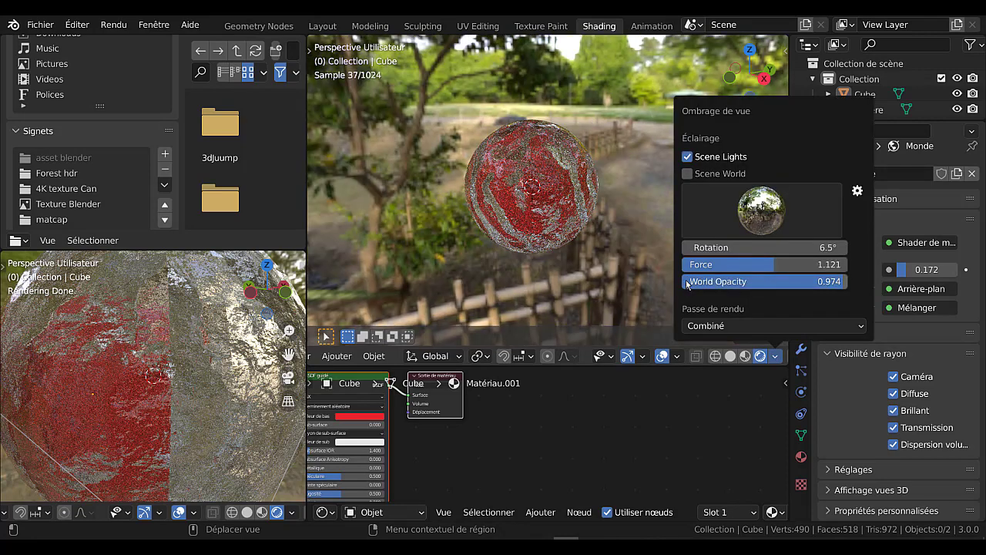
click(775, 357)
click(763, 209)
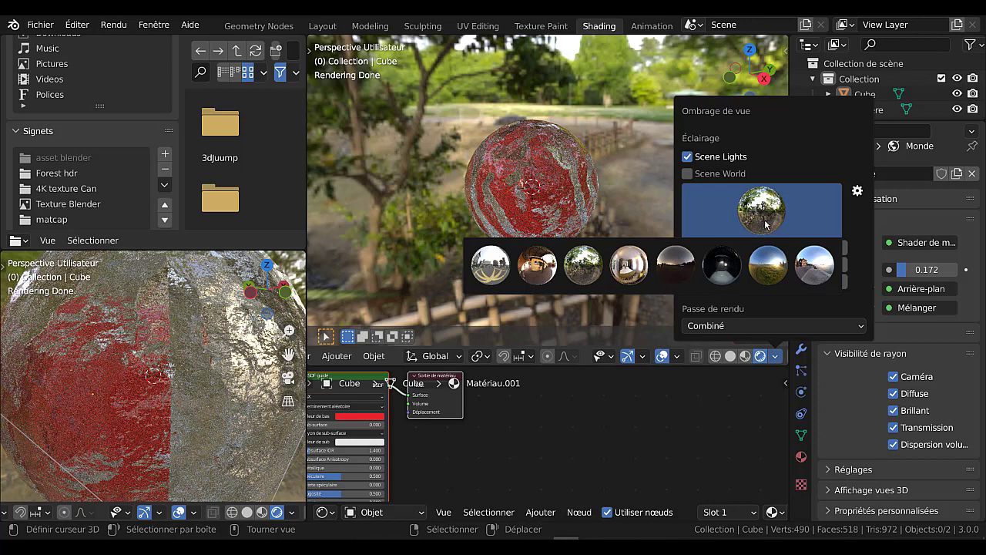
click(819, 265)
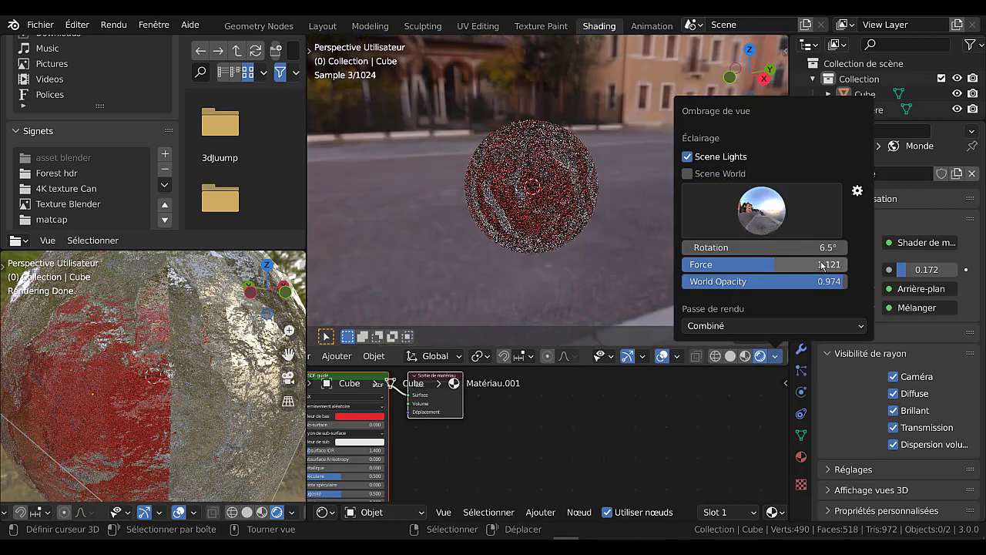
- Try the interior room HDRI in the rendered view and return to the park HDRI
click(761, 212)
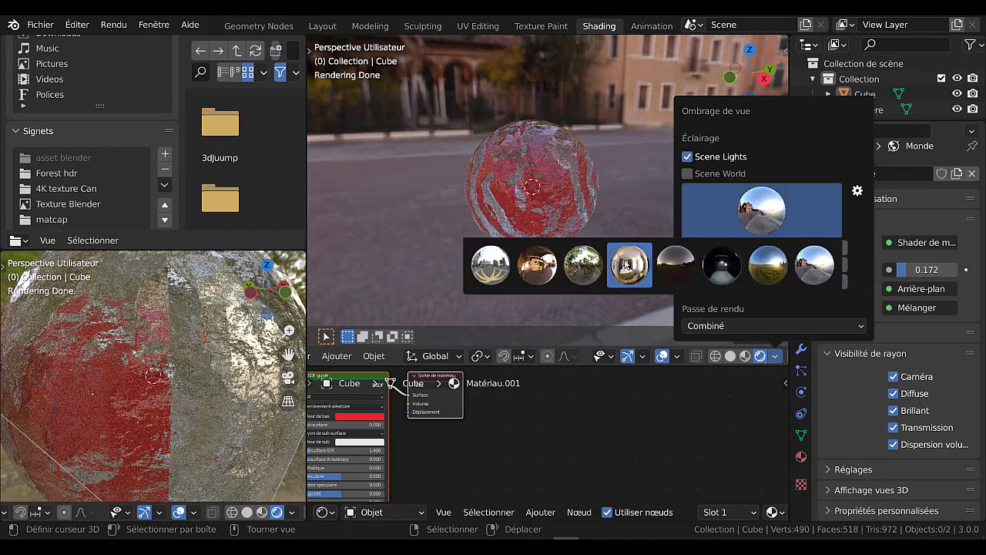
click(627, 264)
click(760, 214)
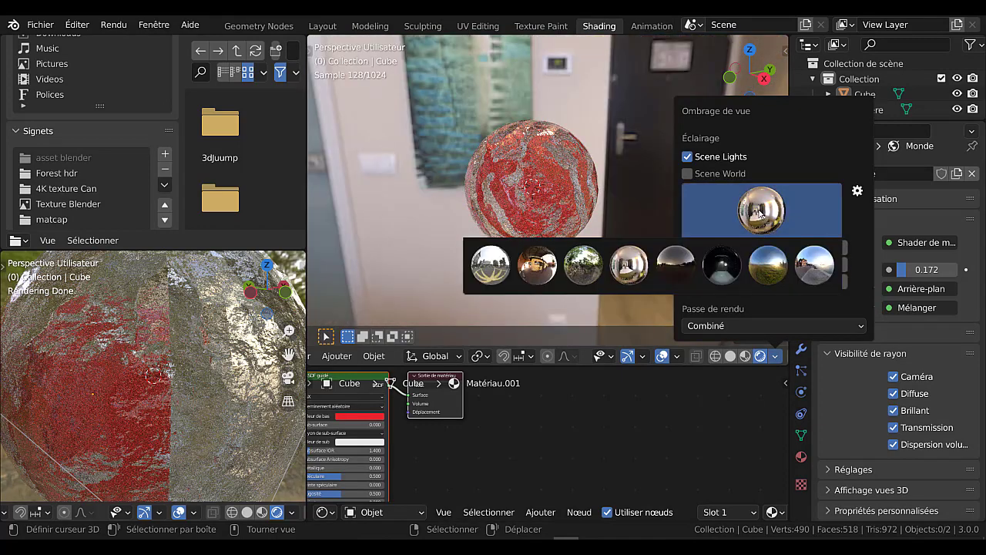
click(583, 264)
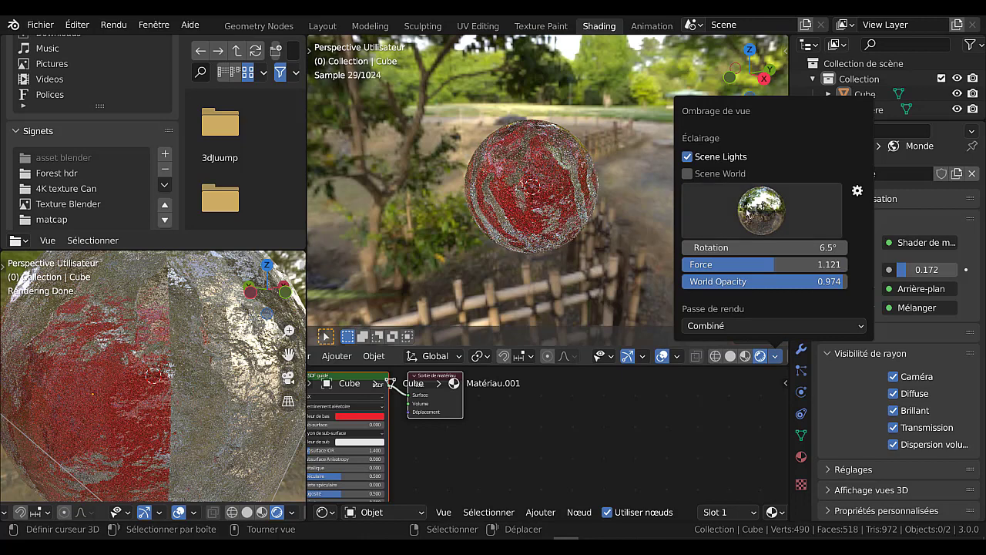
- Try the courtyard HDRI with the dog, and light the rendered view with the city plaza HDRI
click(747, 214)
click(536, 263)
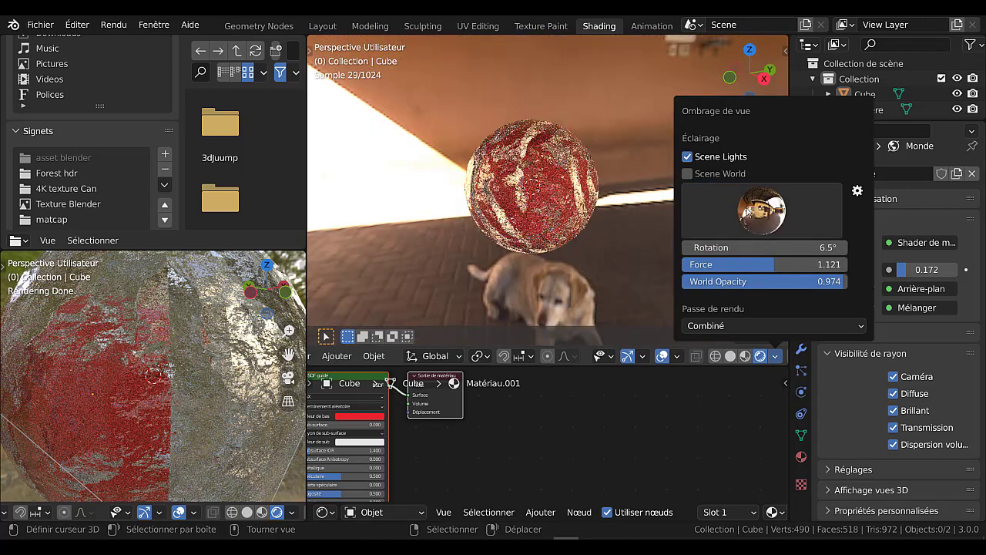
click(761, 212)
click(490, 265)
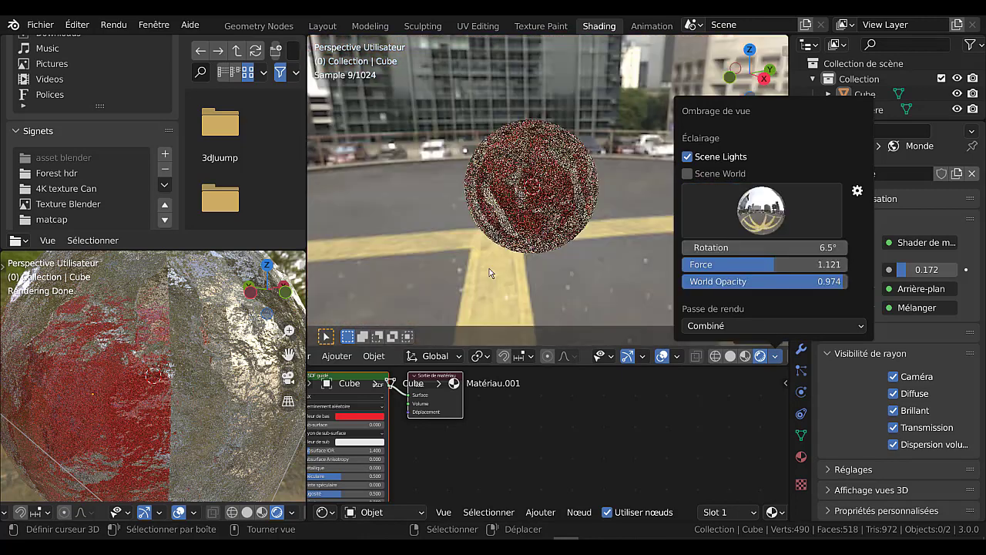
- Switch the rendered view's lighting to the park HDRI with the wooden fence
click(775, 356)
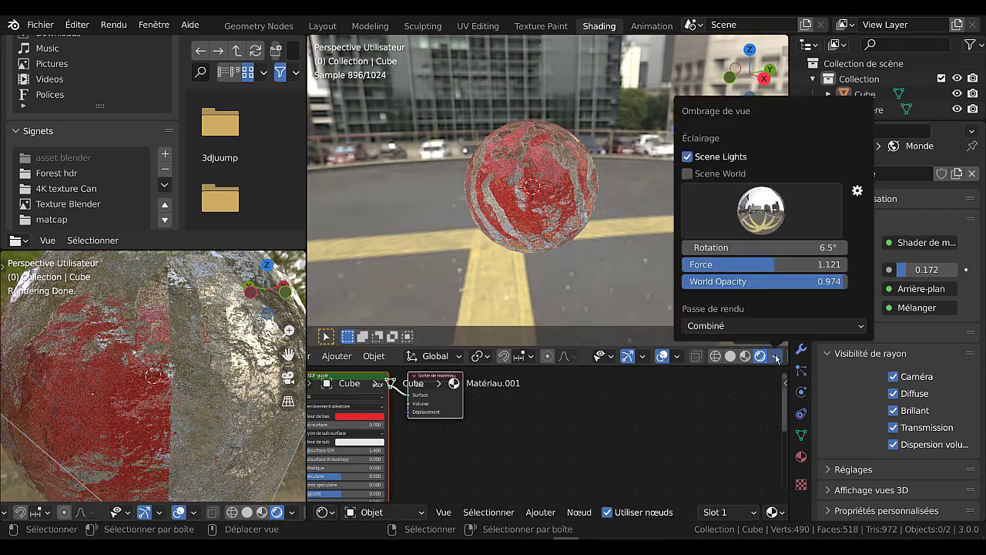
click(766, 225)
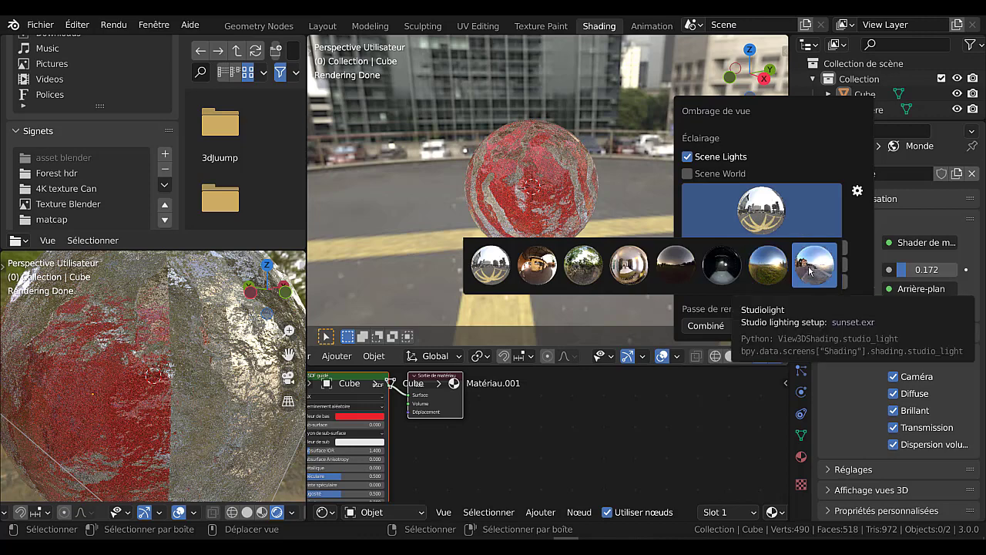
click(592, 266)
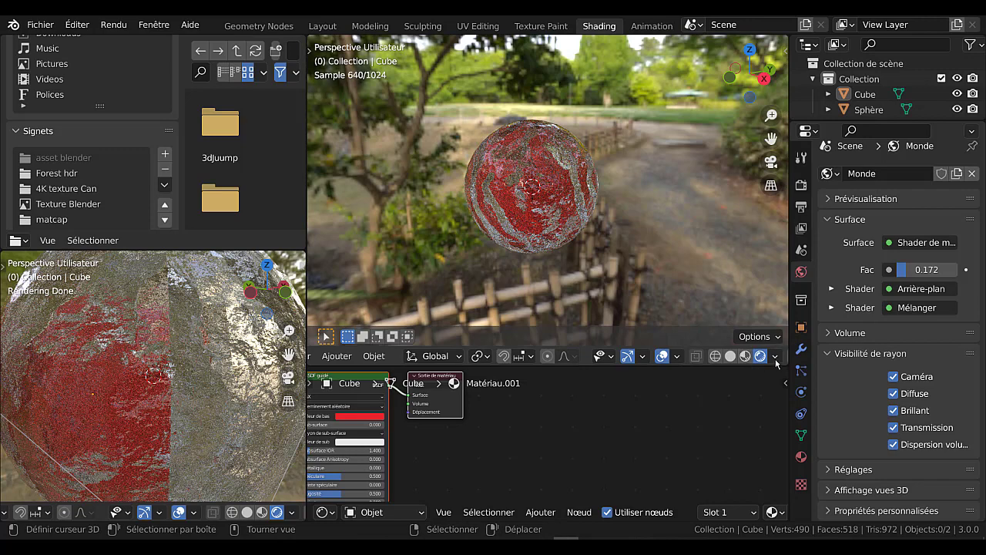
- Open the lighting preferences from the viewport shading settings and expand the Studio Lights editor
click(774, 357)
click(758, 220)
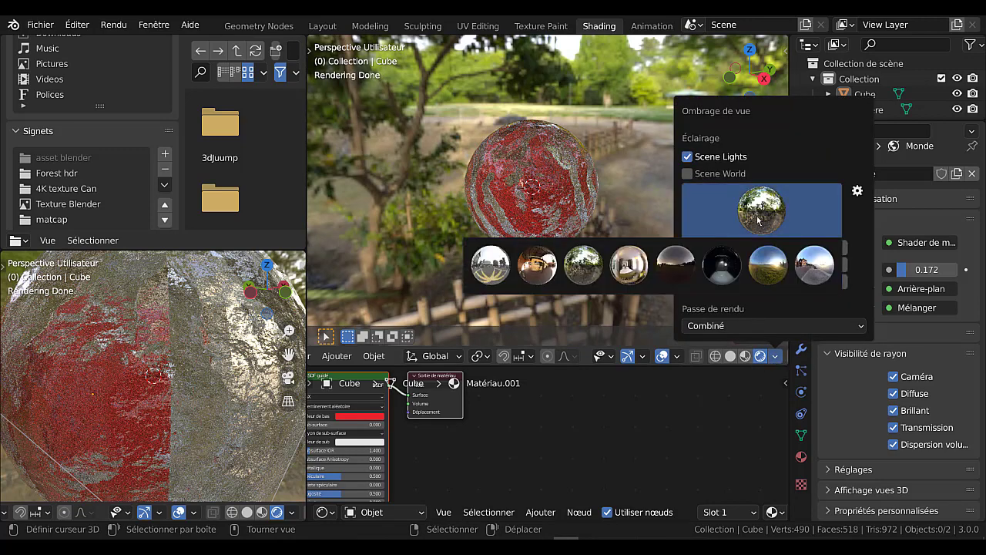
click(758, 219)
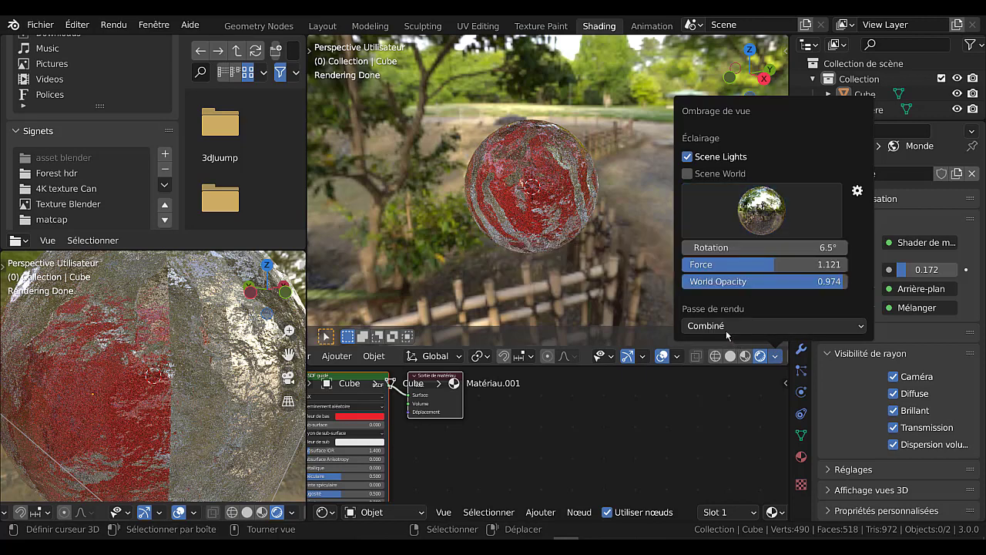
click(753, 221)
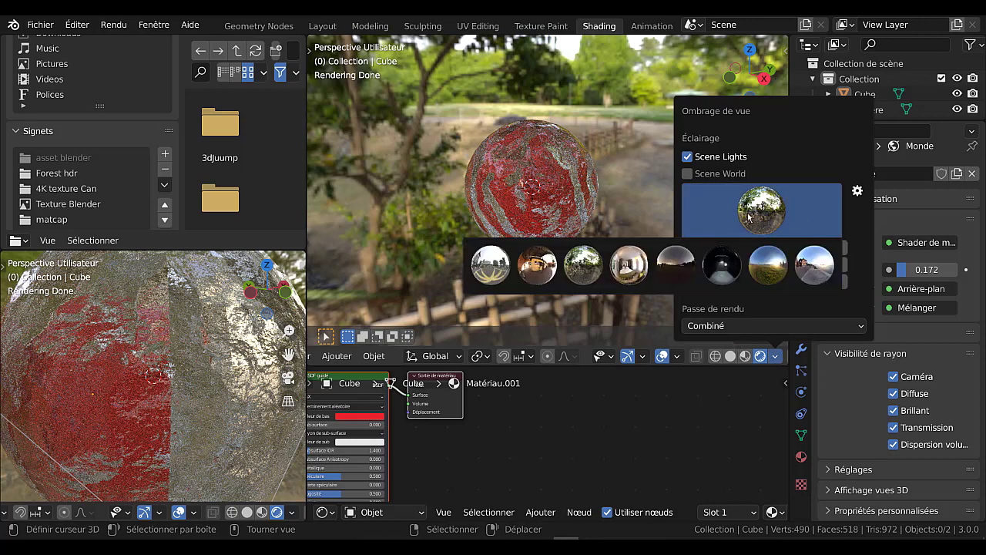
click(856, 191)
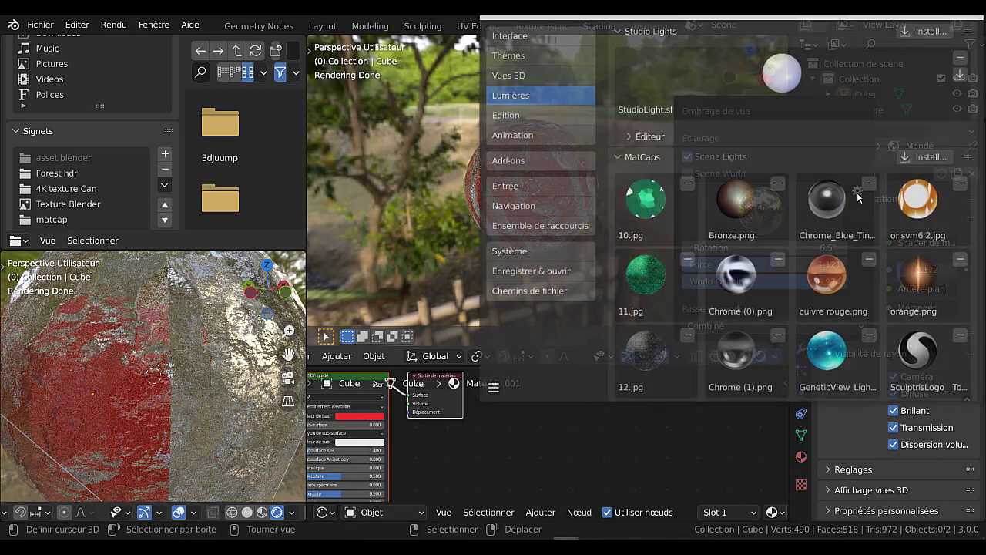
click(626, 137)
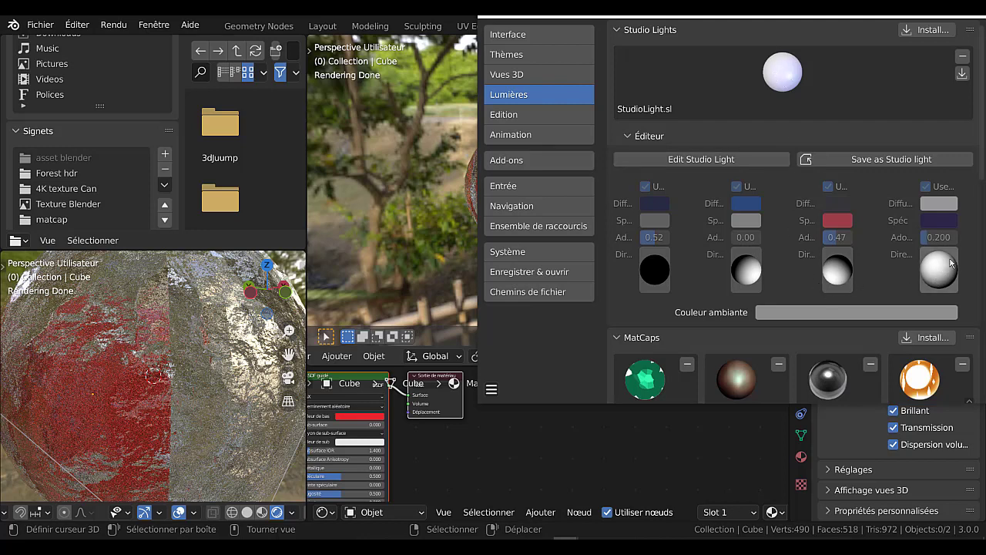
- Aim the fourth studio light from the left and the third from the front, and make the third light's specular colour blue
mouse_move(949, 264)
mouse_down()
mouse_move(922, 290)
mouse_move(914, 280)
mouse_up()
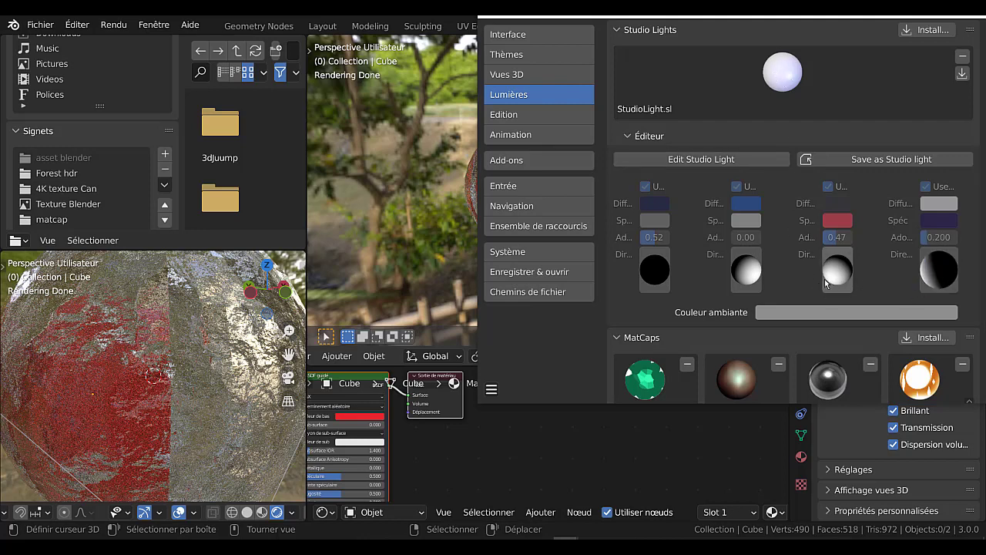
drag(827, 280, 845, 265)
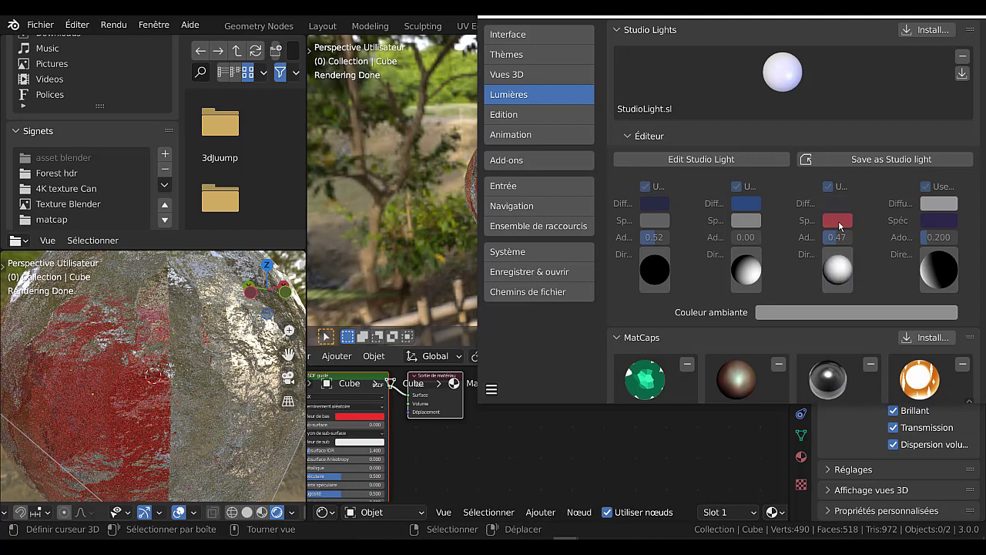
click(841, 225)
mouse_move(789, 21)
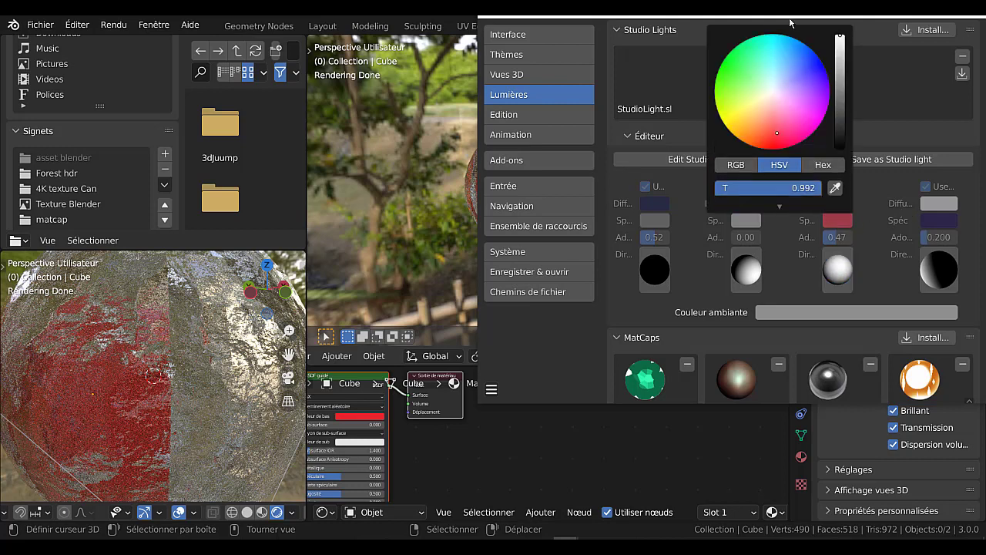
click(814, 66)
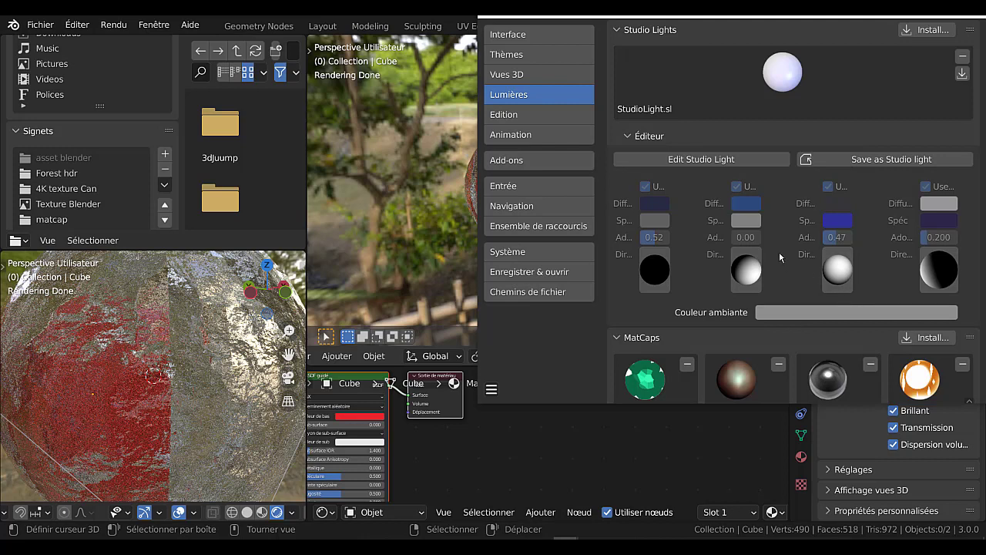
- Redirect the second studio light to shine from the left and set its diffuse colour to red
mouse_move(747, 269)
mouse_down()
mouse_move(699, 255)
mouse_move(713, 243)
mouse_up()
click(742, 204)
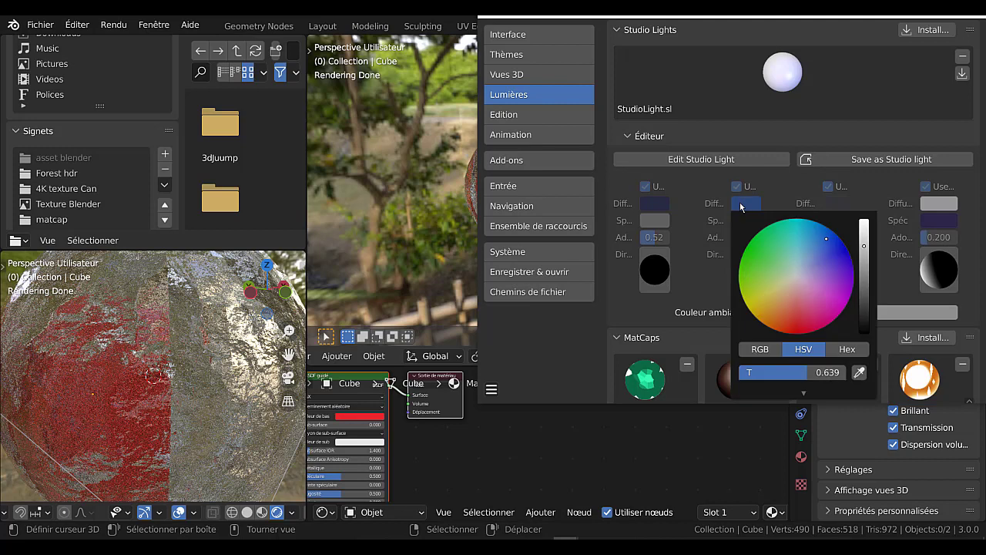
click(795, 326)
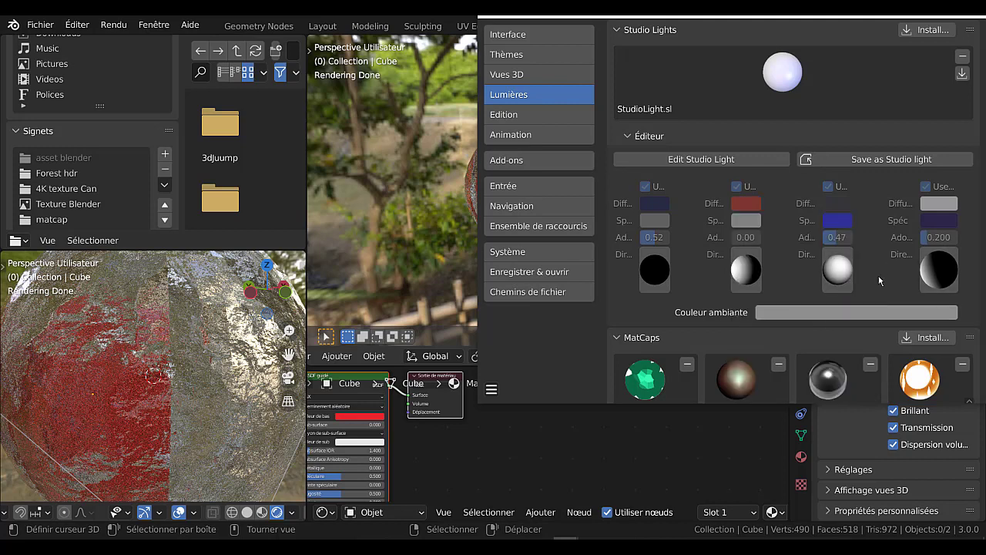
- Enable studio light editing, save the setup as a custom studio light named ppp, and close the preferences
click(724, 160)
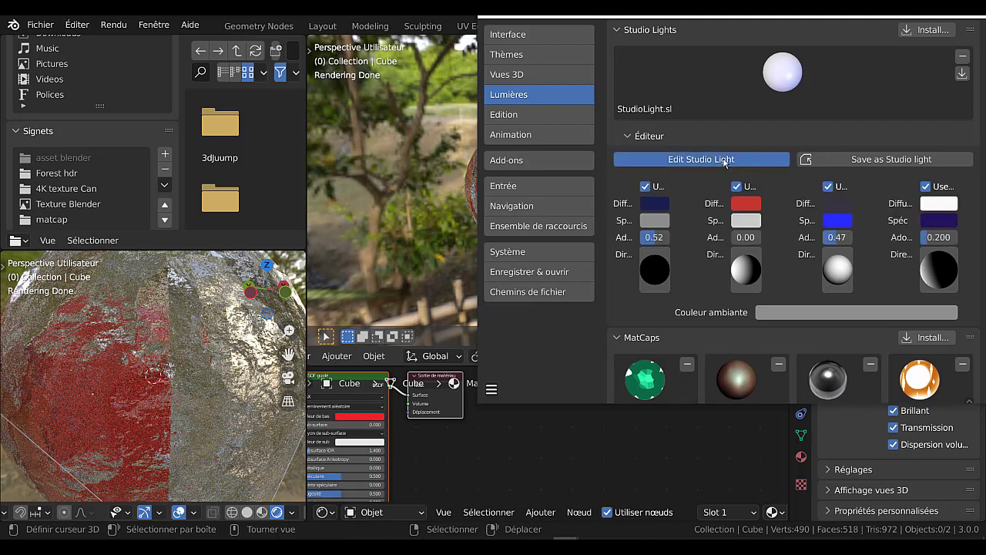
click(886, 160)
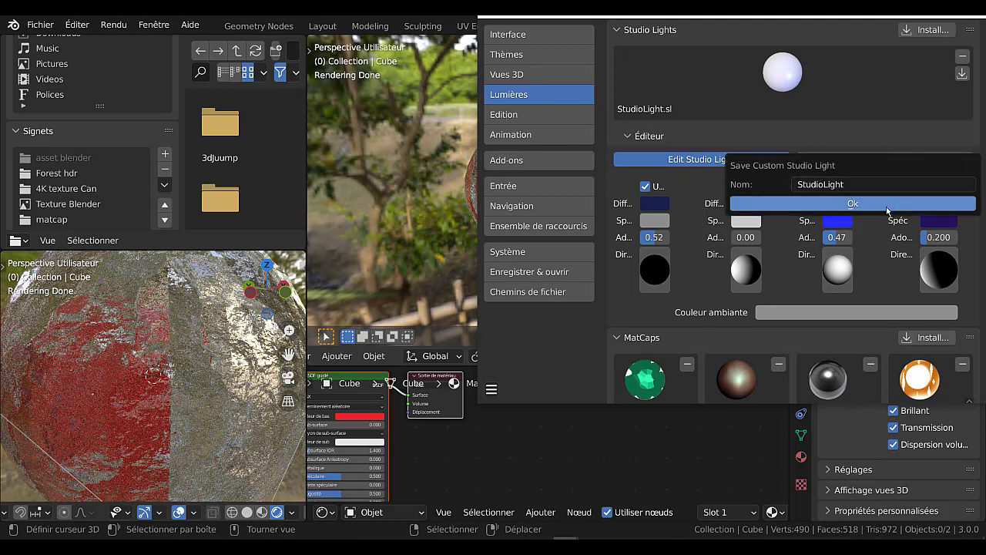
click(852, 185)
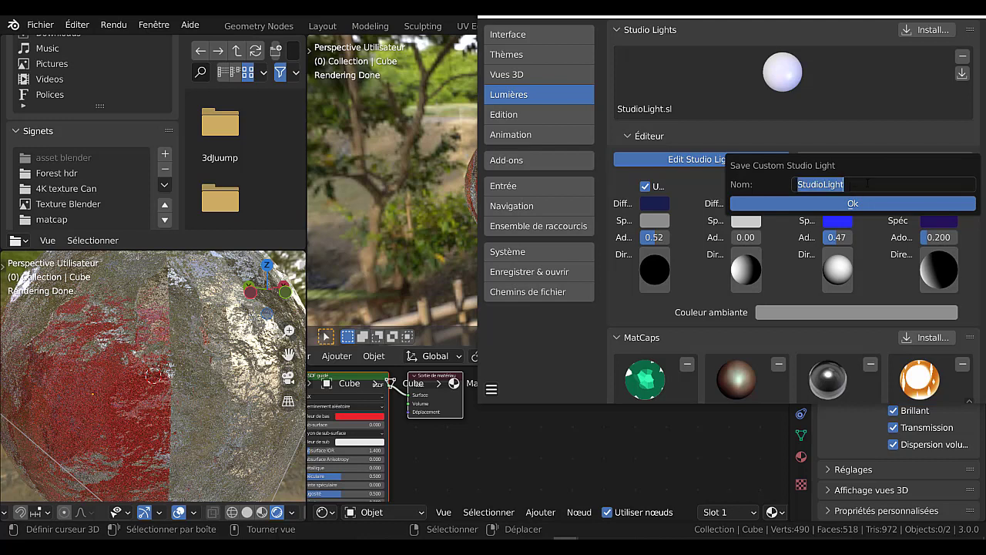
key(BackSpace)
text(ppp)
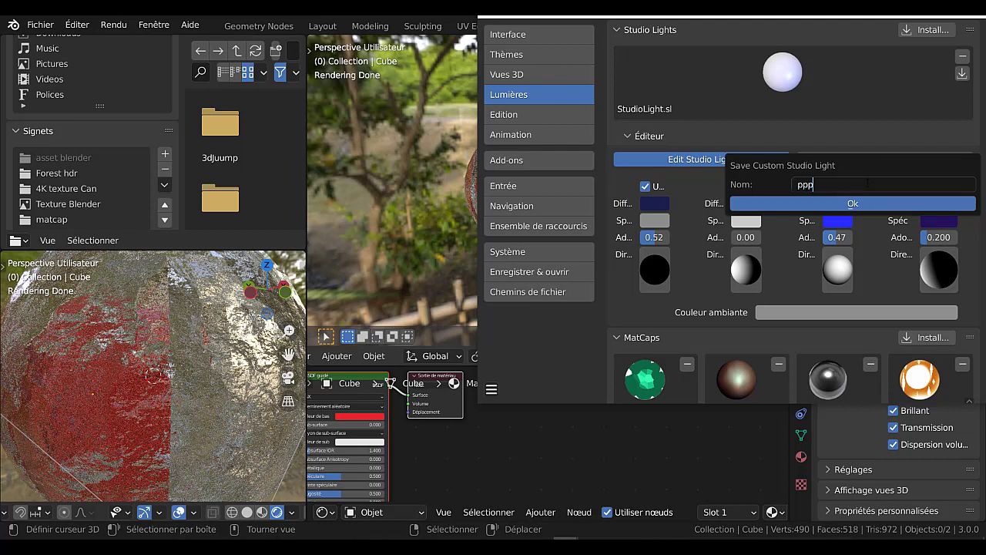
click(893, 203)
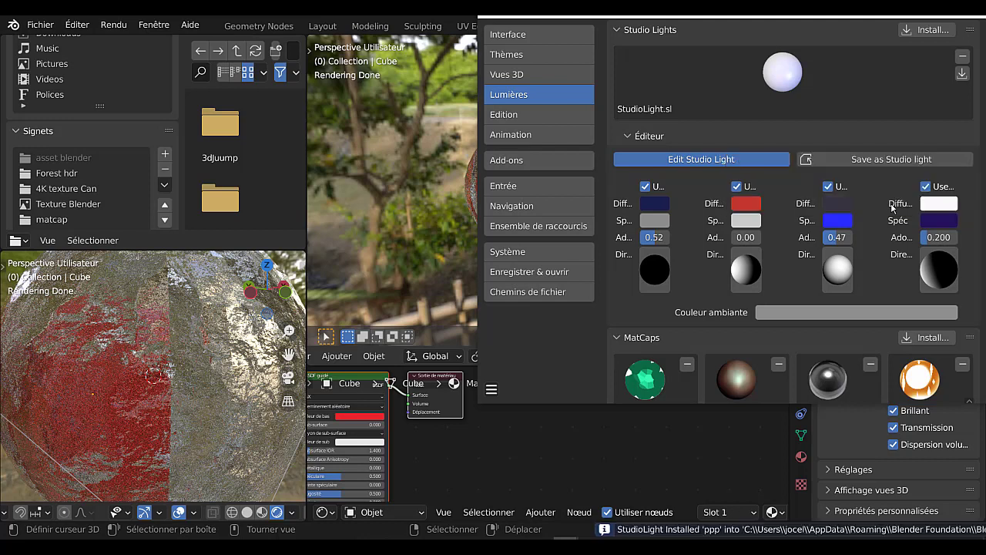
click(971, 16)
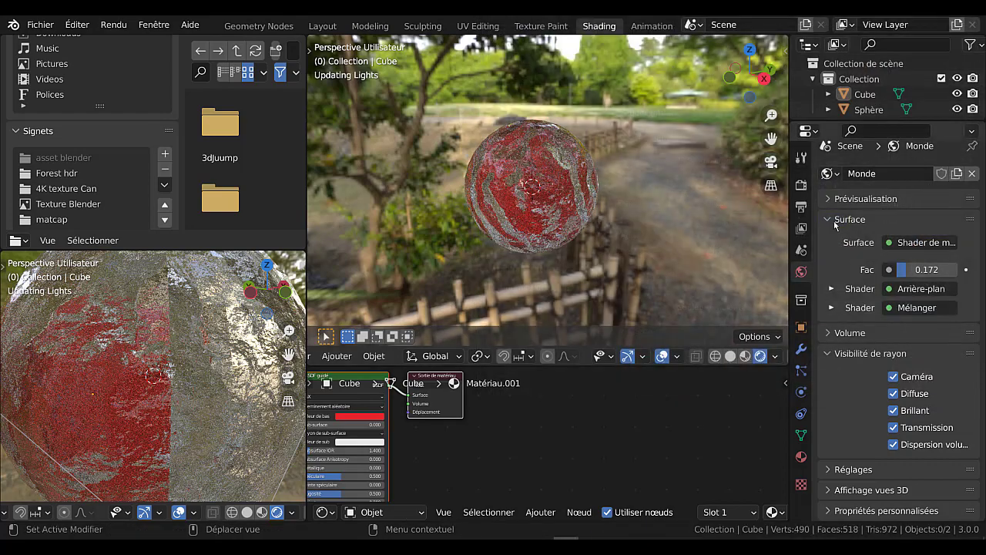
- Switch the larger viewport to solid shading and light the sphere with the Studio setup instead of a MatCap
click(729, 357)
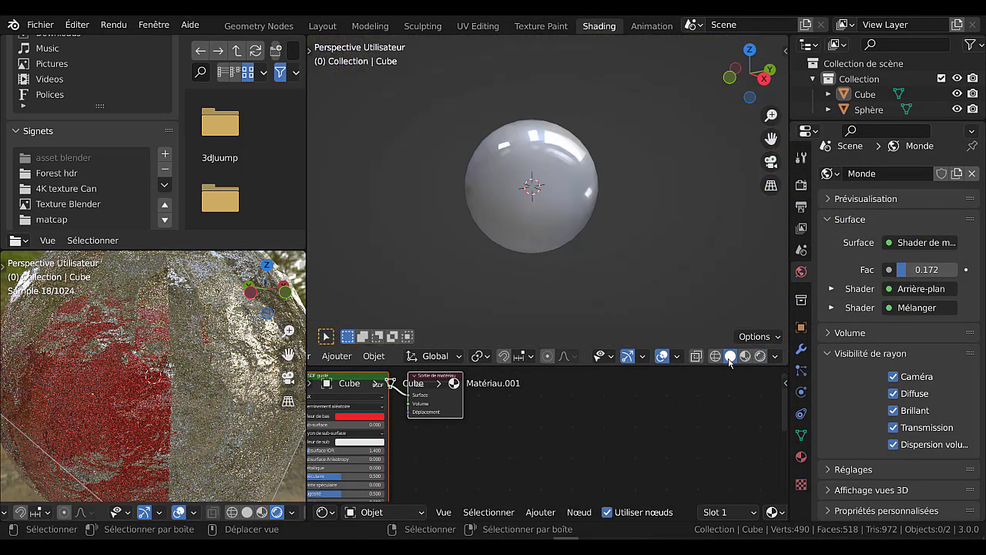
click(775, 356)
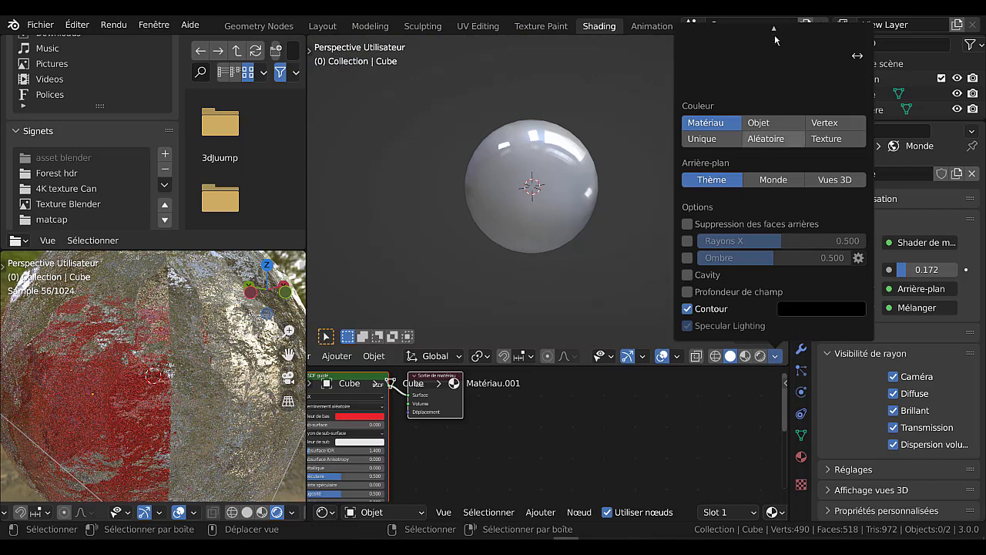
mouse_move(774, 34)
click(760, 125)
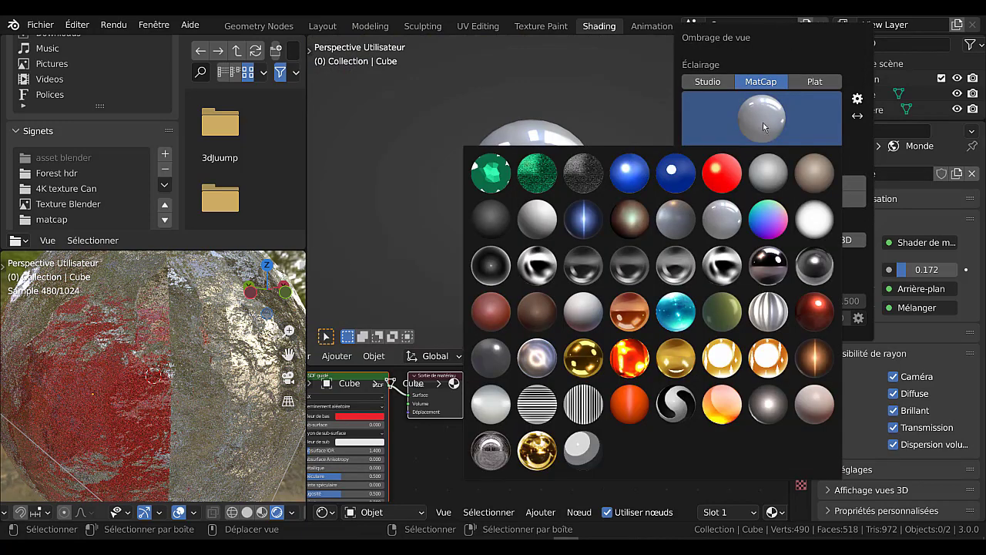
click(717, 82)
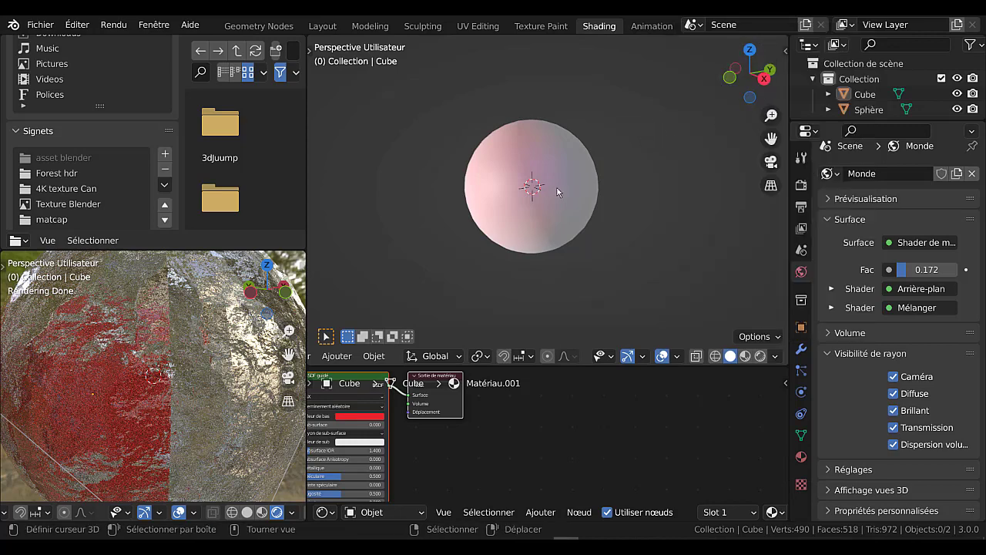
- Review the Studio shading options, try the Object colour mode and return to Material colour
click(775, 359)
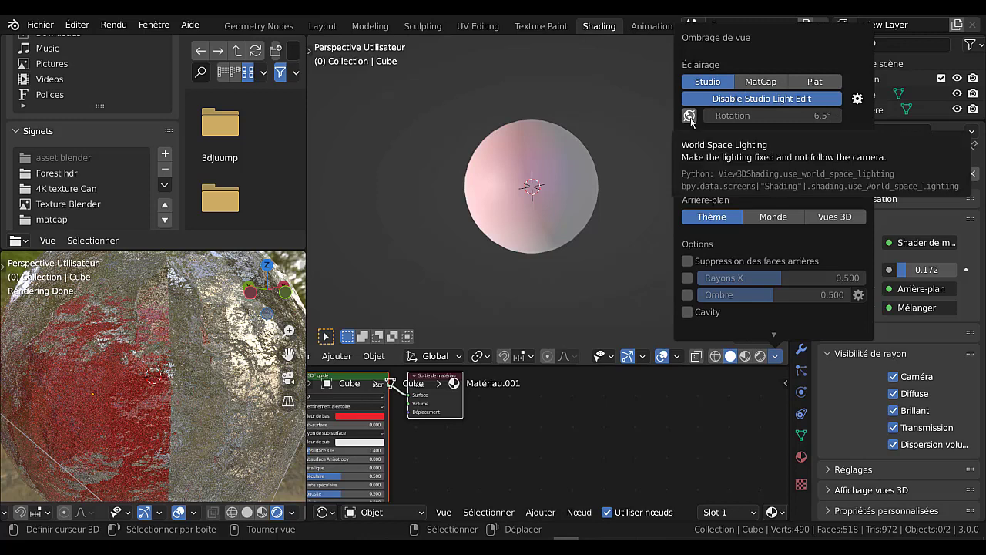
scroll(759, 200, down, 2)
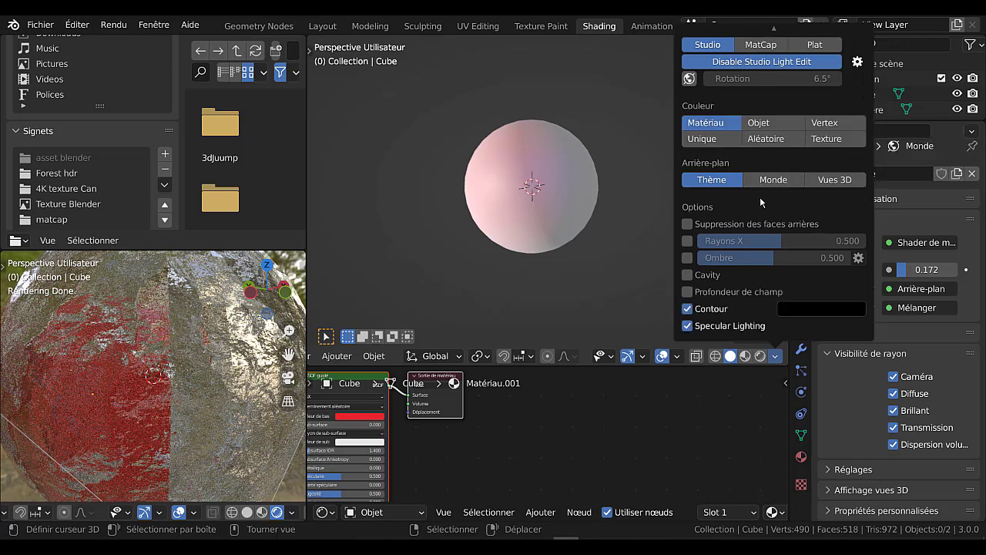
scroll(761, 202, up, 2)
click(759, 159)
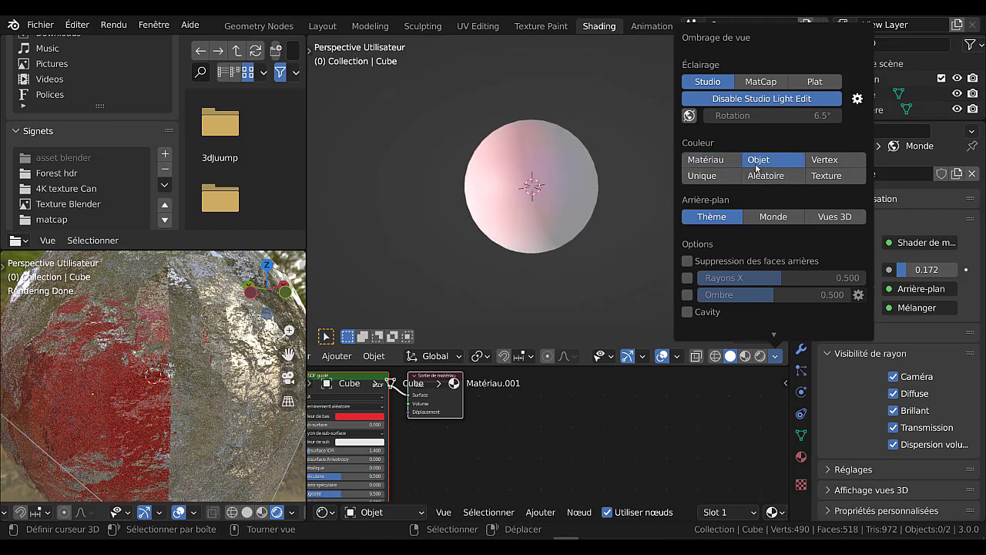
click(722, 160)
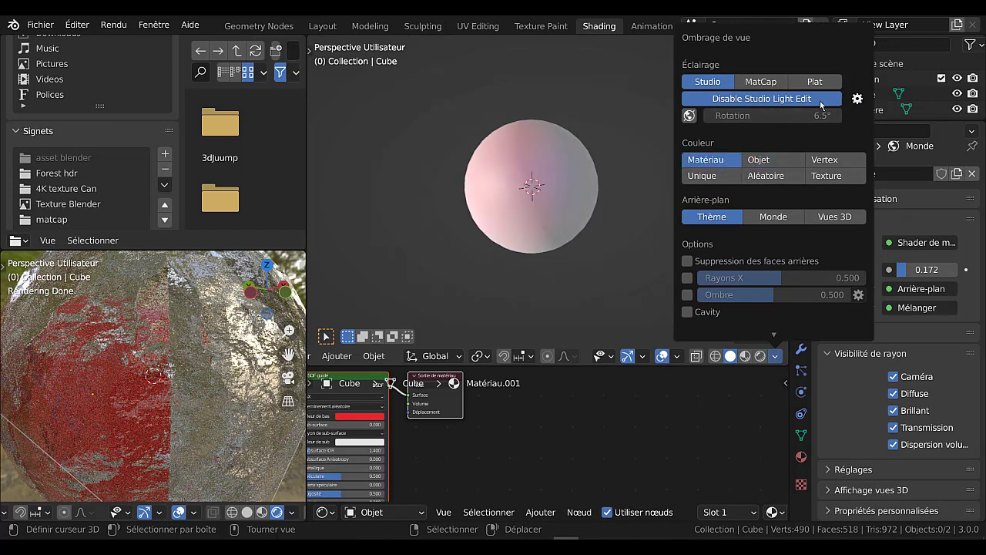
- Try the MatCap and flat lighting modes on the sphere and return to Studio lighting
click(760, 81)
click(763, 86)
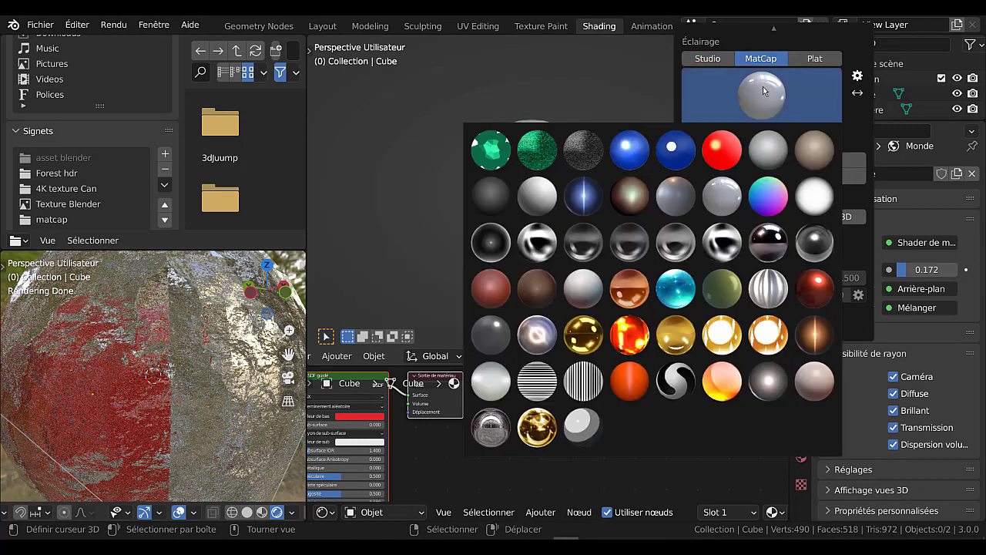
click(815, 57)
click(707, 119)
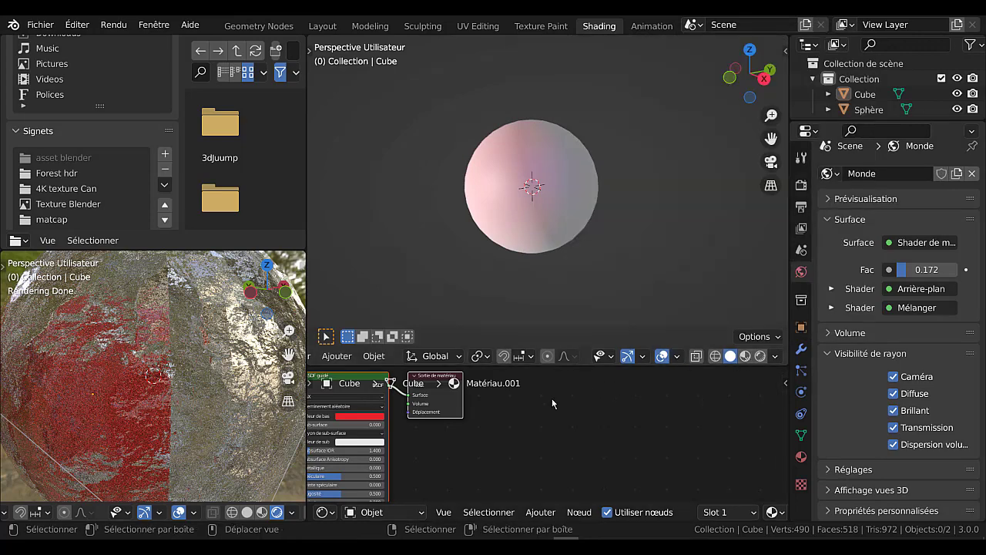
- Look over the larger viewport's snapping, overlay and transform orientation options
scroll(610, 359, up, 3)
click(610, 359)
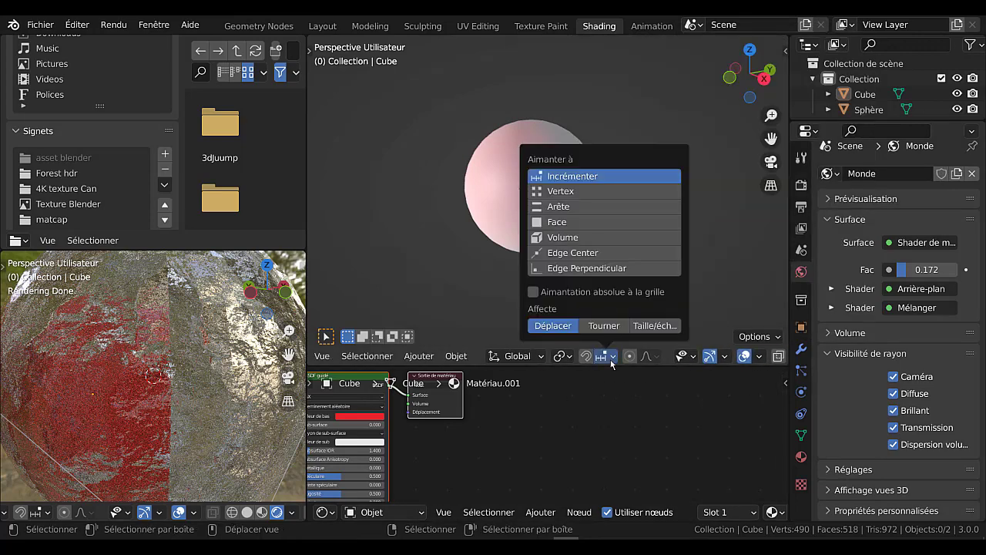
click(766, 358)
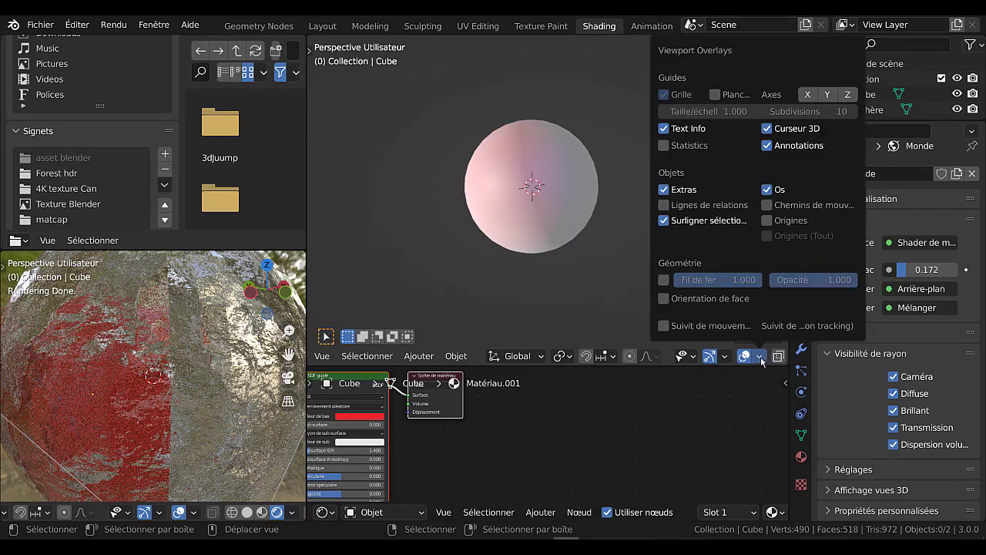
mouse_move(538, 356)
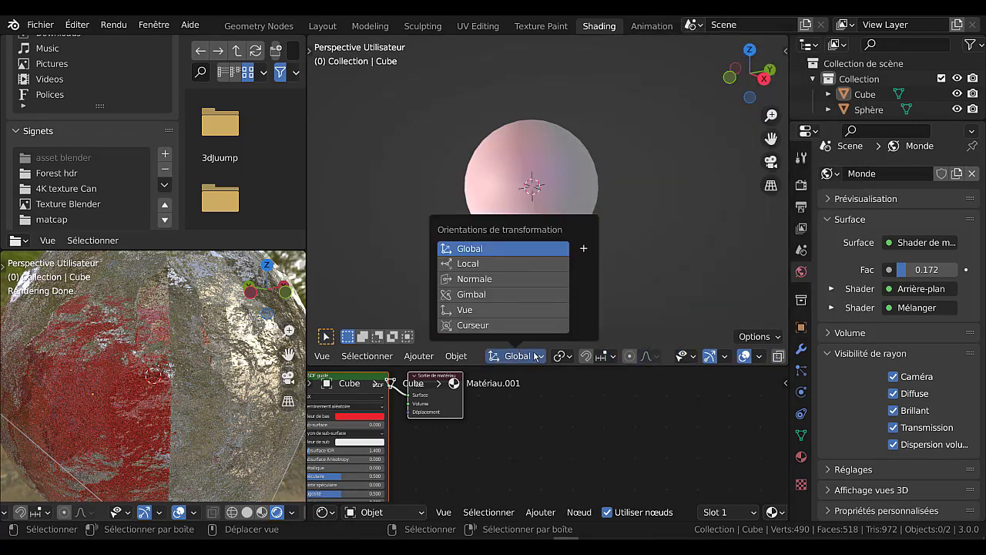
scroll(723, 359, up, 3)
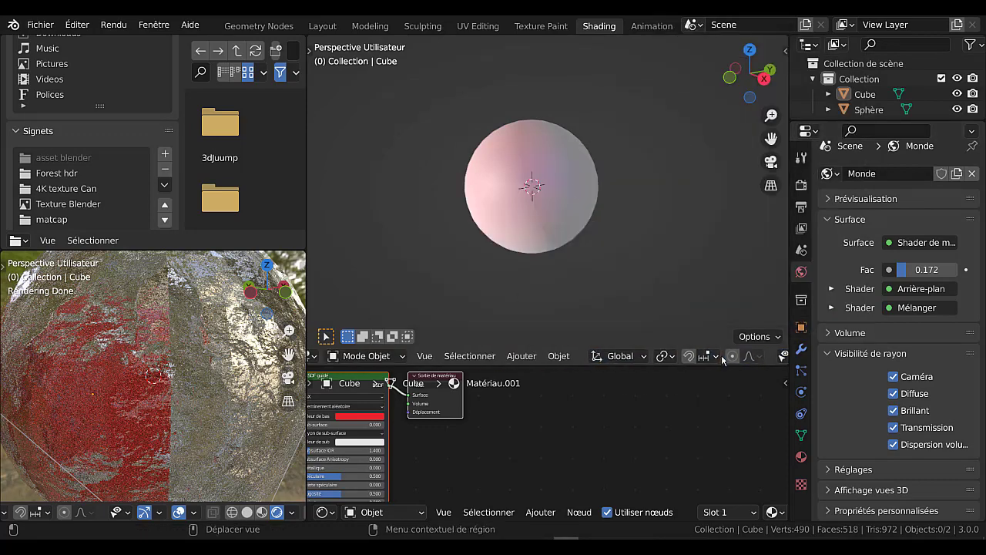
scroll(723, 359, down, 5)
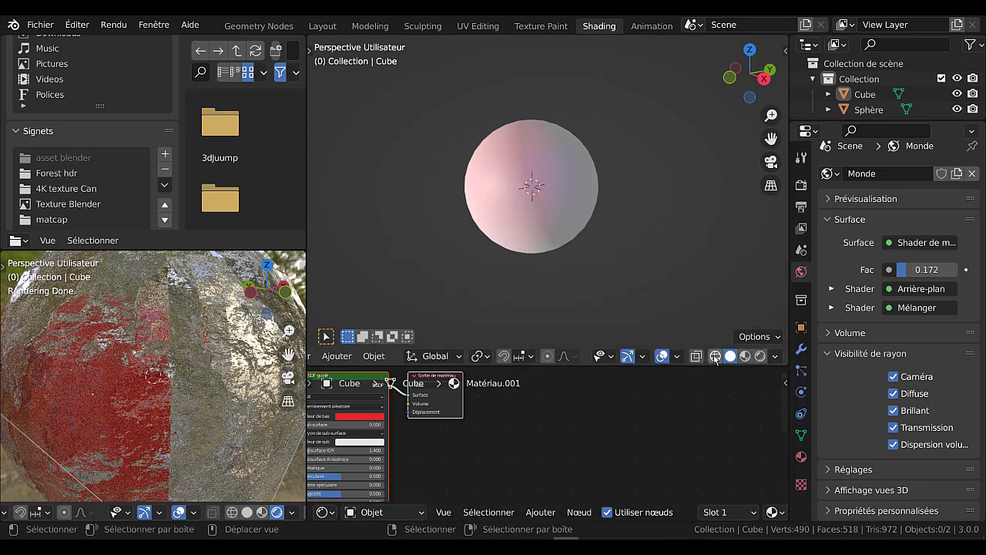
- Turn off studio light editing in the larger viewport's solid shading options
click(716, 356)
click(753, 337)
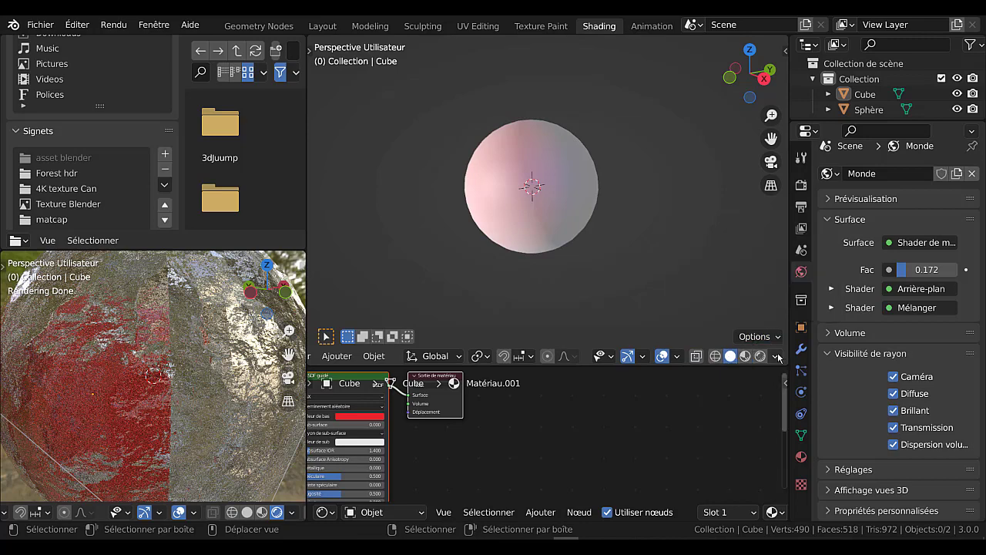
click(779, 356)
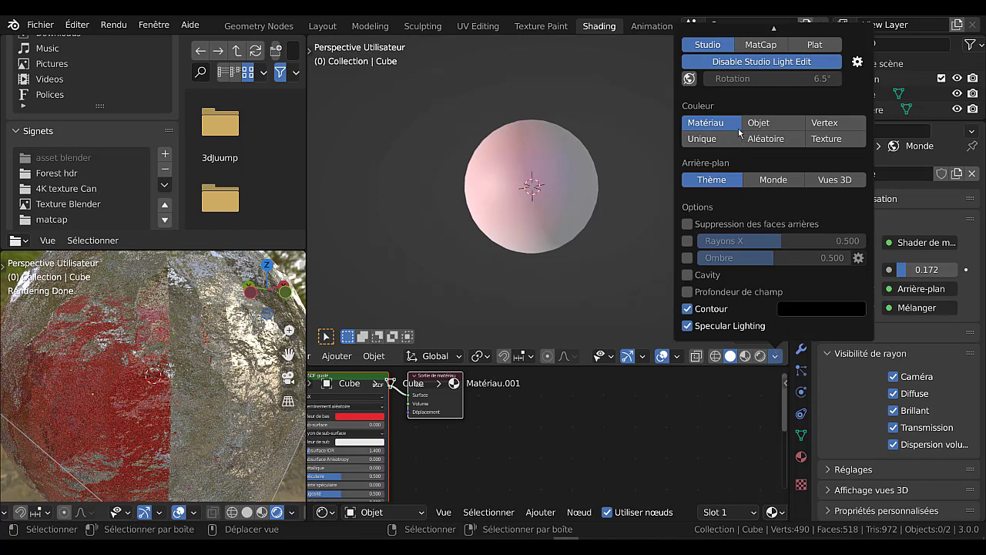
click(743, 62)
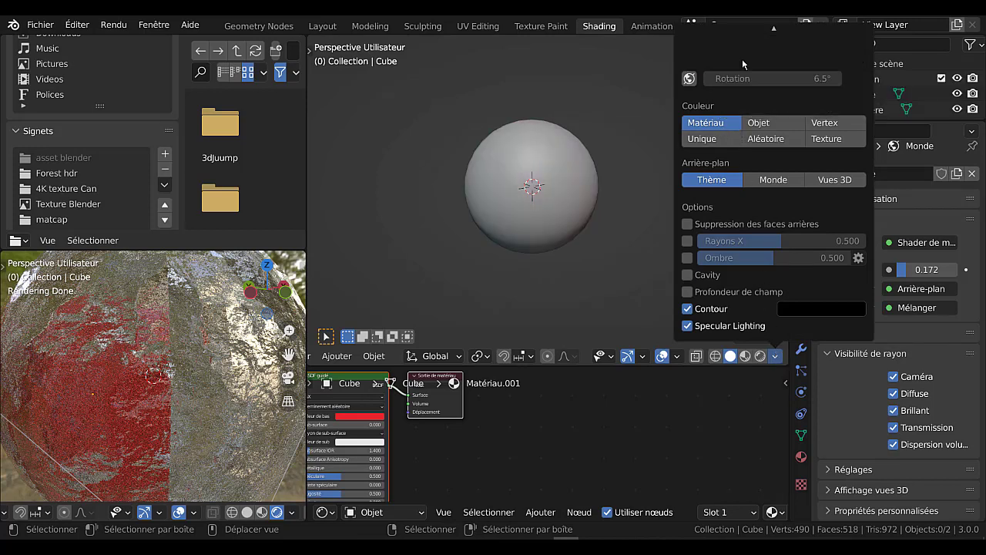
scroll(751, 92, up, 4)
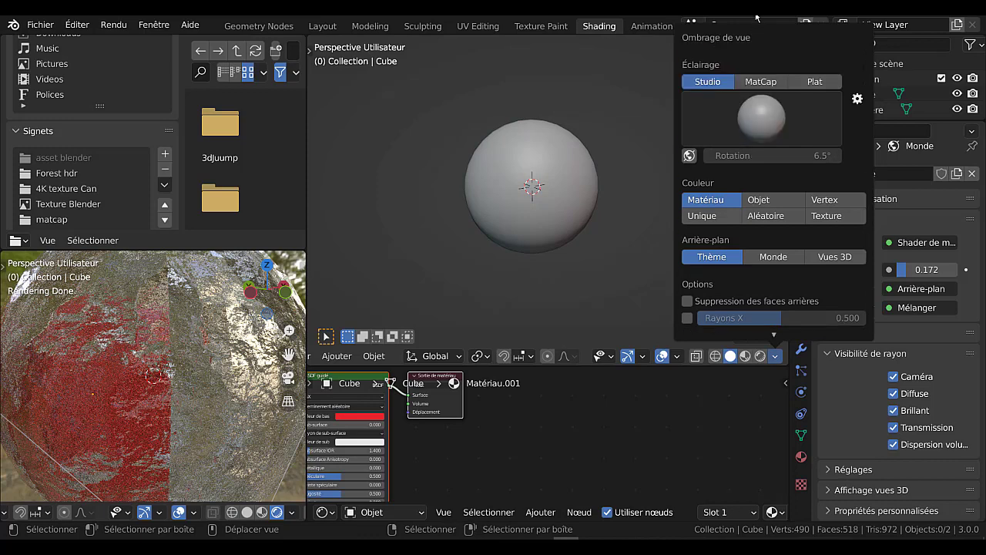
- Try the custom pink studio light and two grey studio presets on the sphere
click(755, 113)
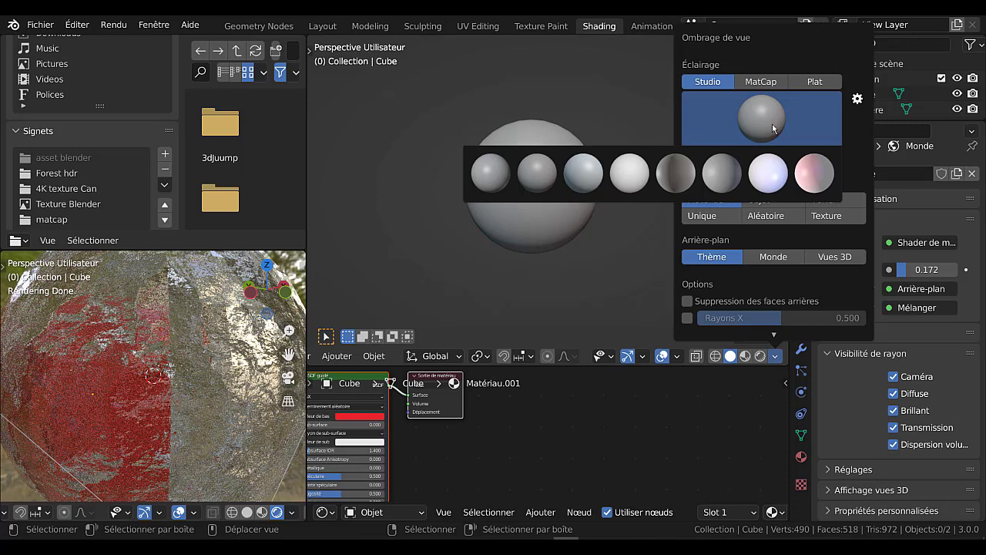
click(814, 174)
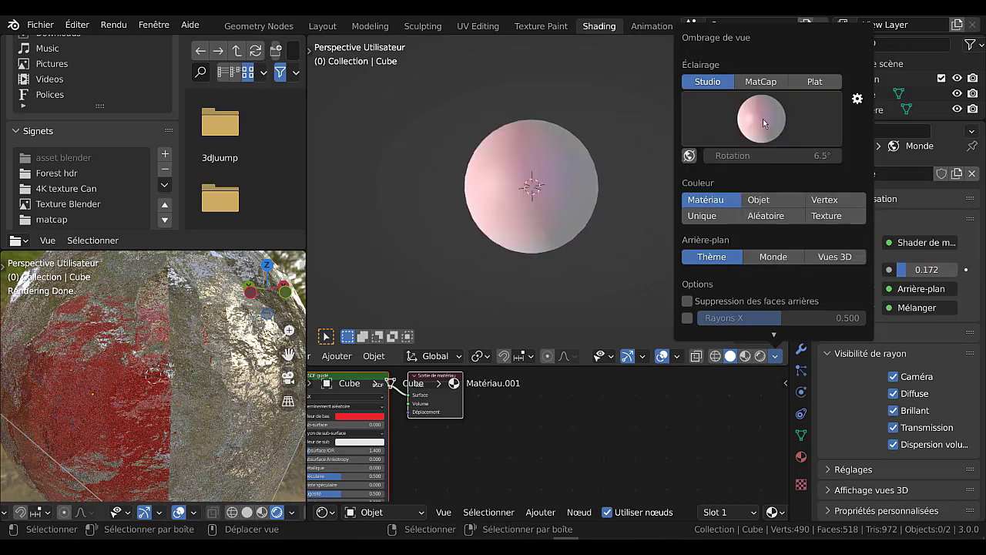
click(762, 119)
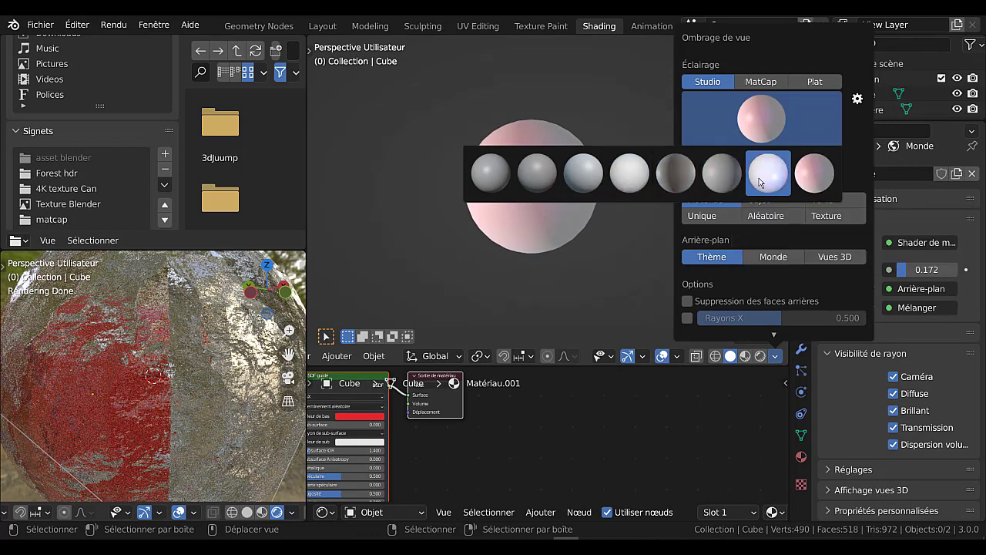
click(537, 179)
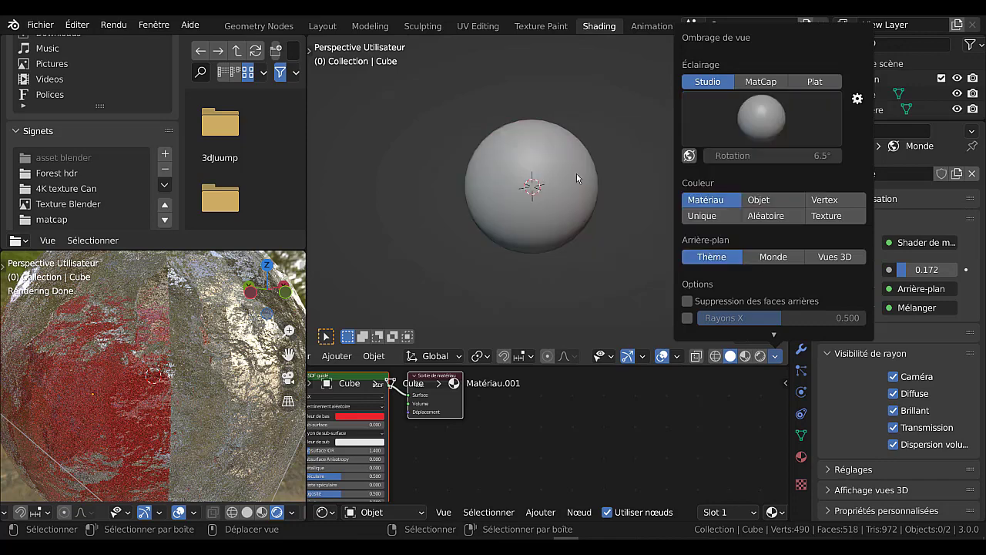
click(758, 130)
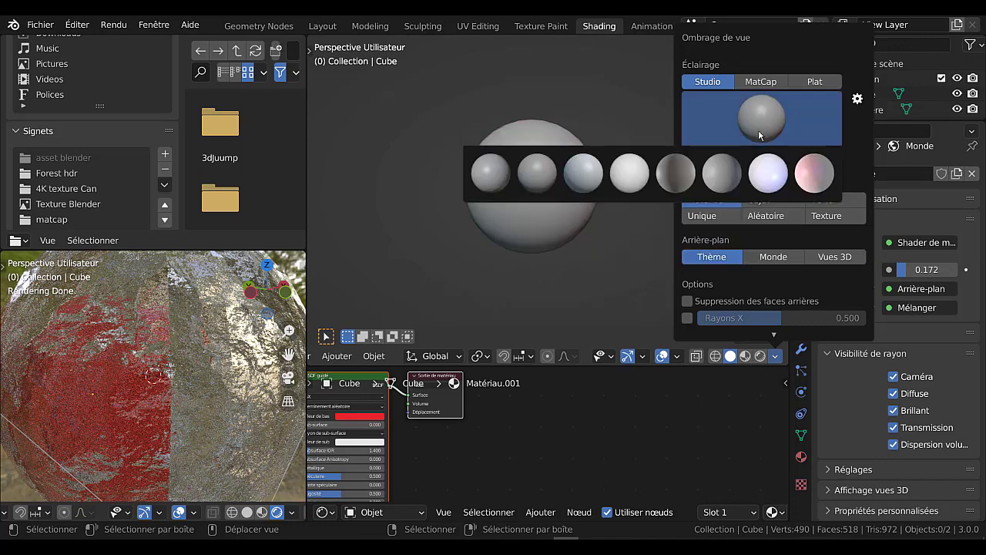
click(718, 182)
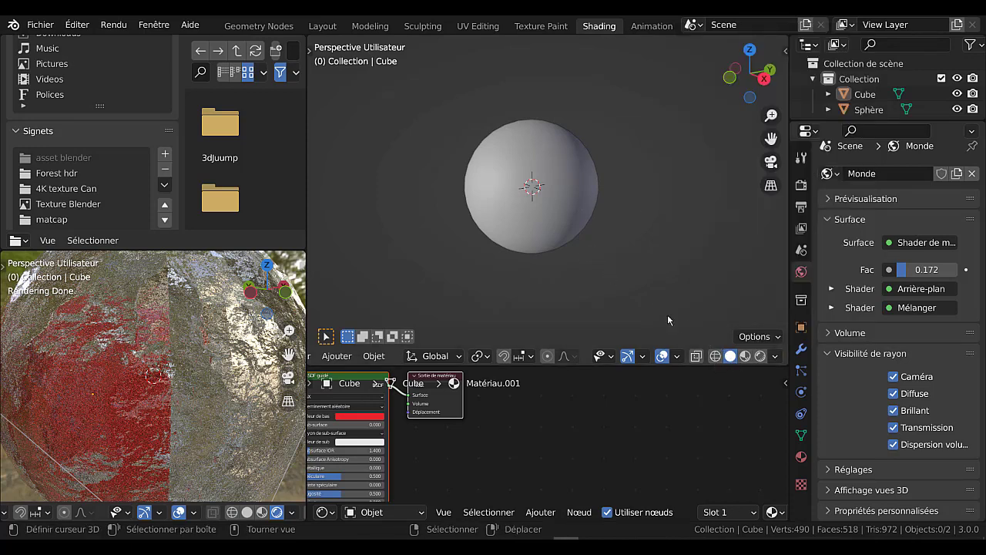
- Enter Edit Mode on the existing object and add a cube to its mesh
scroll(509, 354, up, 2)
scroll(509, 354, down, 2)
scroll(543, 209, down, 5)
scroll(544, 209, up, 3)
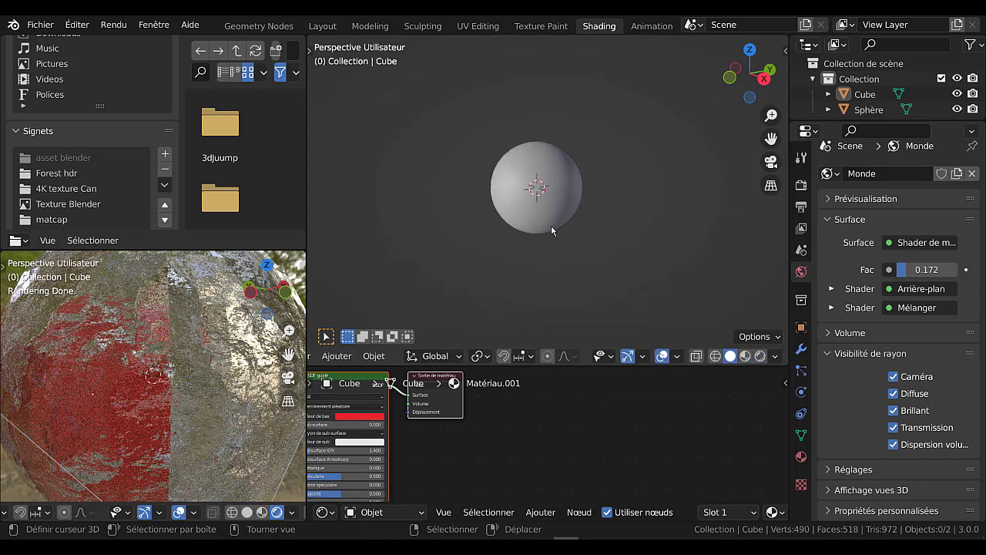
scroll(434, 354, up, 5)
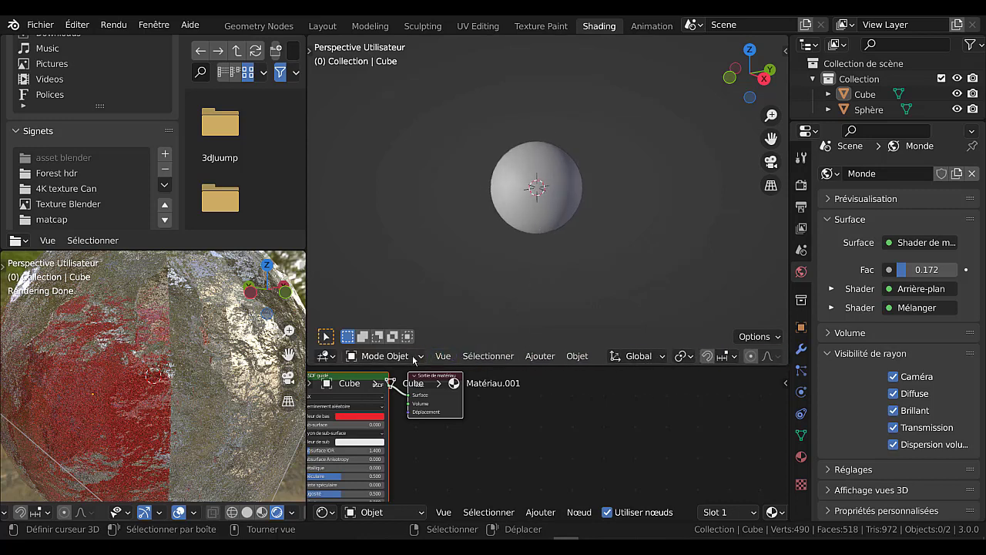
click(392, 356)
click(377, 319)
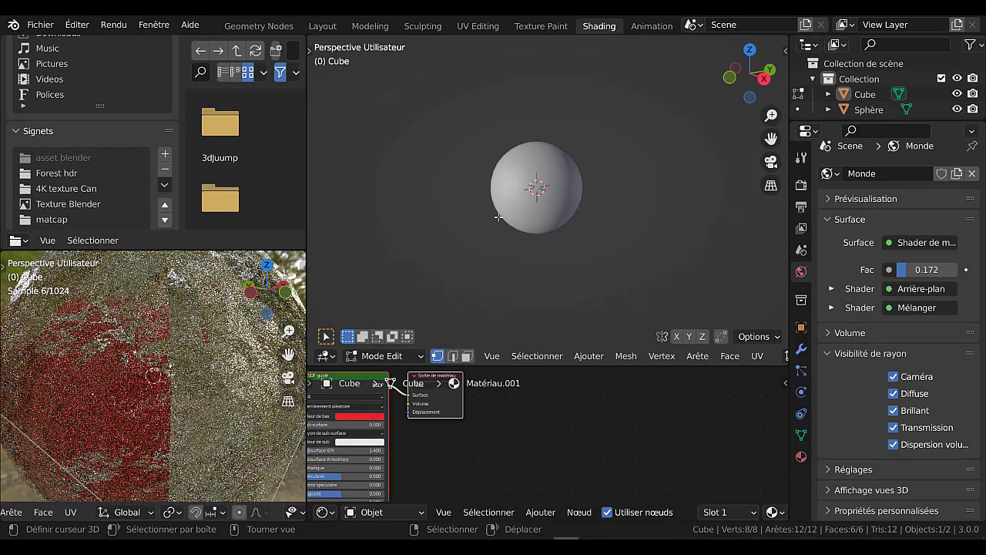
click(588, 355)
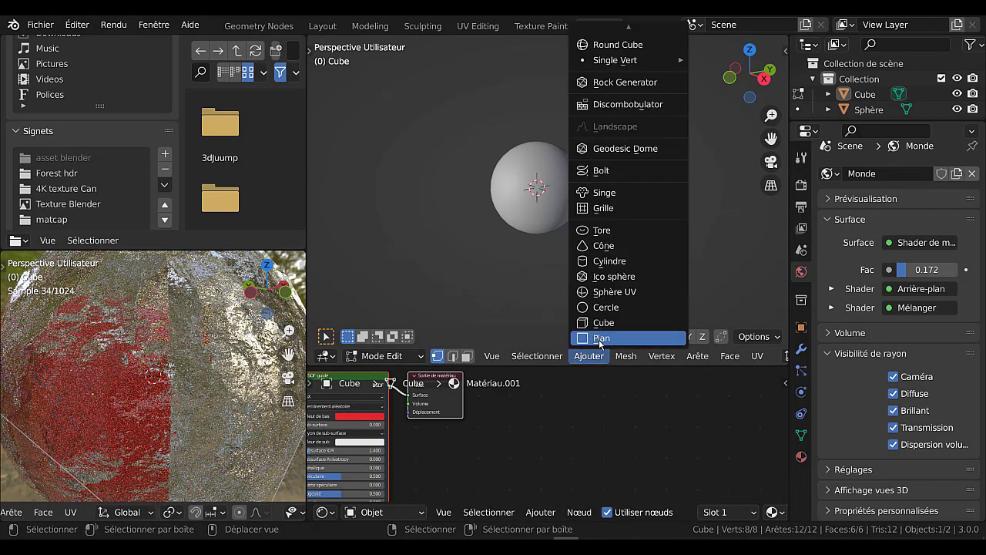
click(602, 323)
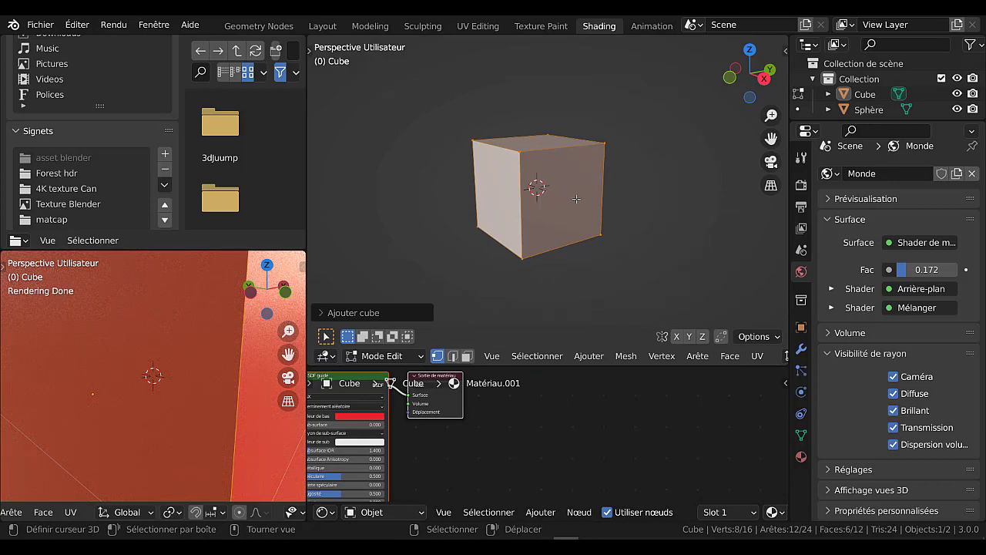
- Move the new cube beside the sphere and clear the selection
key(g)
click(437, 195)
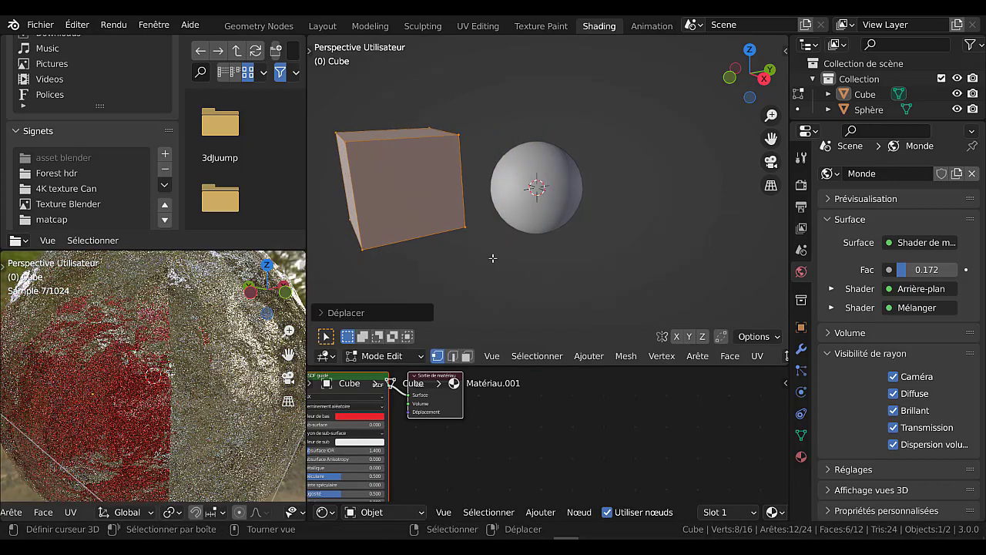
right_click(492, 259)
middle_drag(449, 269, 517, 280)
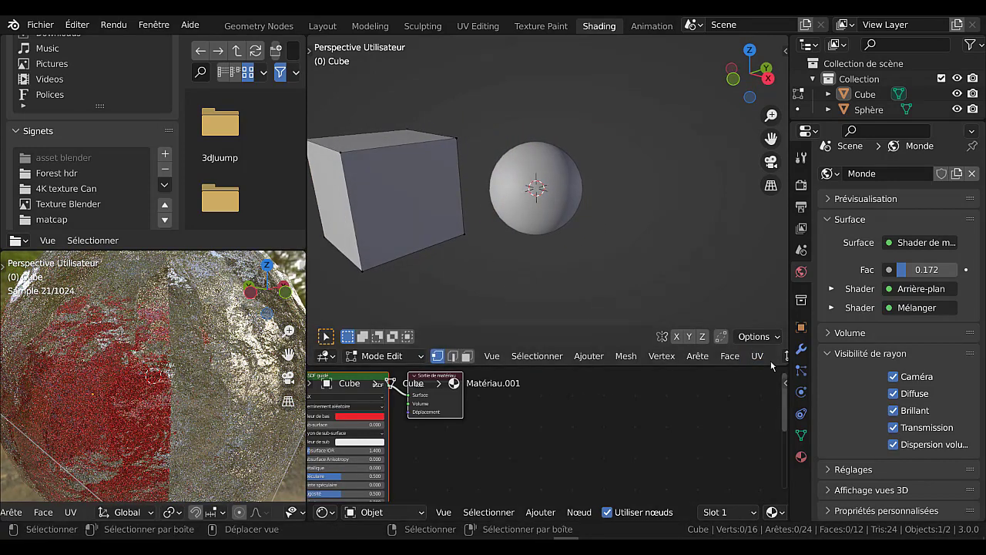
- Apply the custom pink studio light to the solid view of the cube and sphere
scroll(749, 362, down, 5)
scroll(747, 362, down, 6)
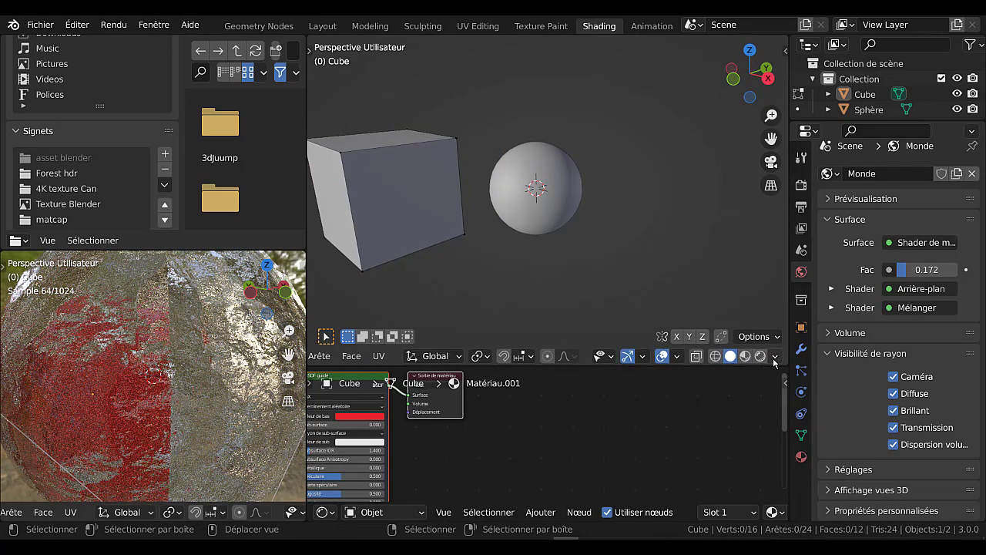
click(775, 356)
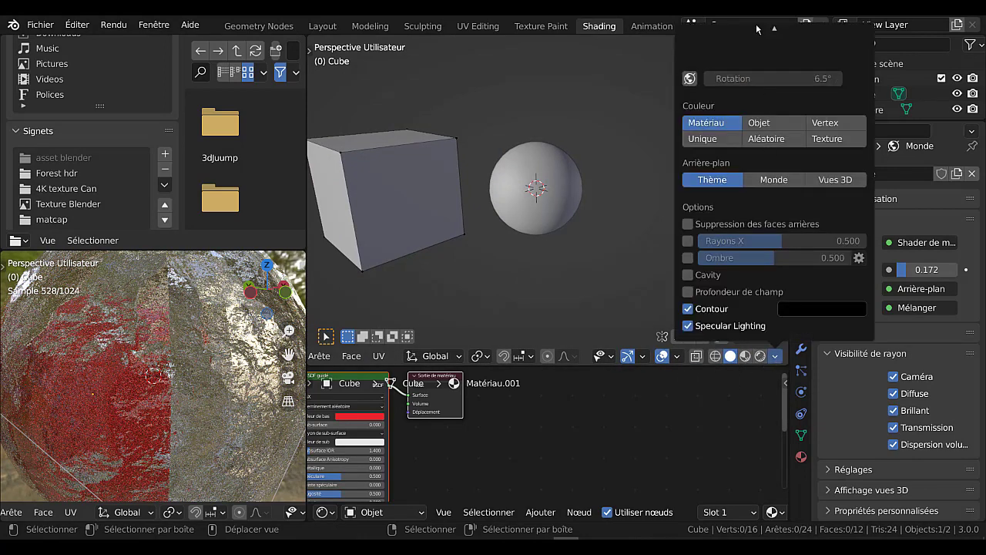
mouse_move(756, 15)
click(767, 122)
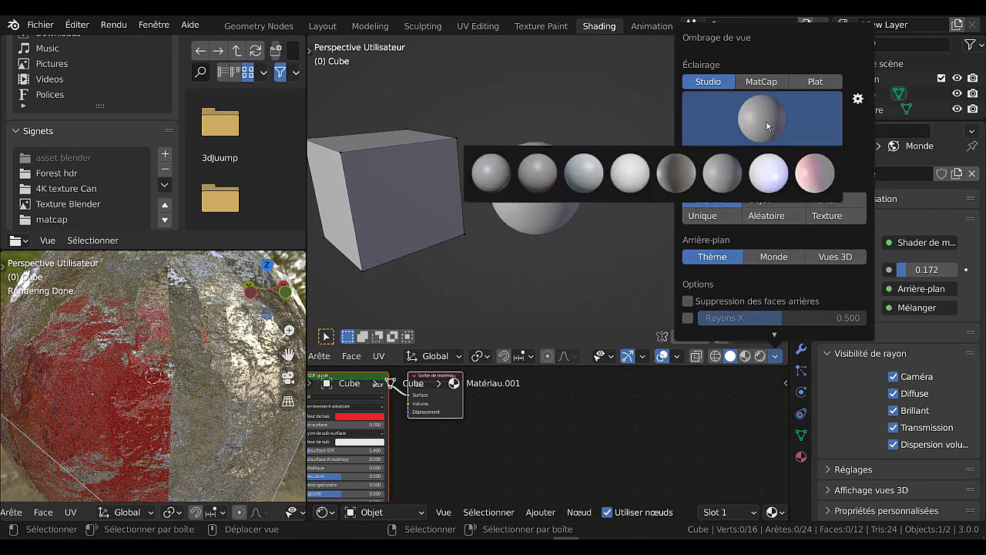
click(812, 171)
middle_drag(486, 199, 500, 235)
scroll(599, 194, down, 5)
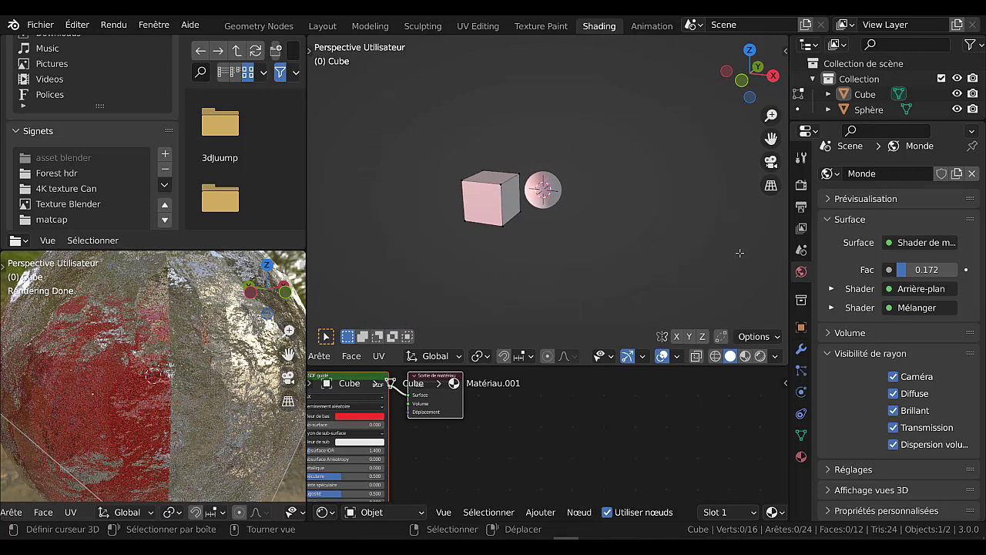
- Widen the solid viewport, return to Object Mode and inspect the custom lighting on the cube and sphere
drag(787, 244, 862, 245)
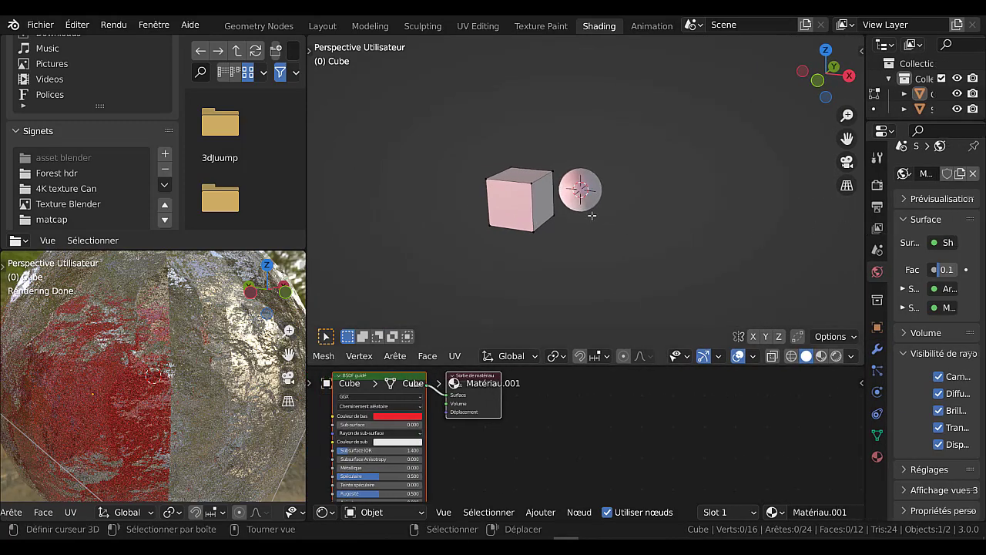
scroll(591, 216, up, 3)
shift+middle_drag(613, 264, 640, 255)
key(Tab)
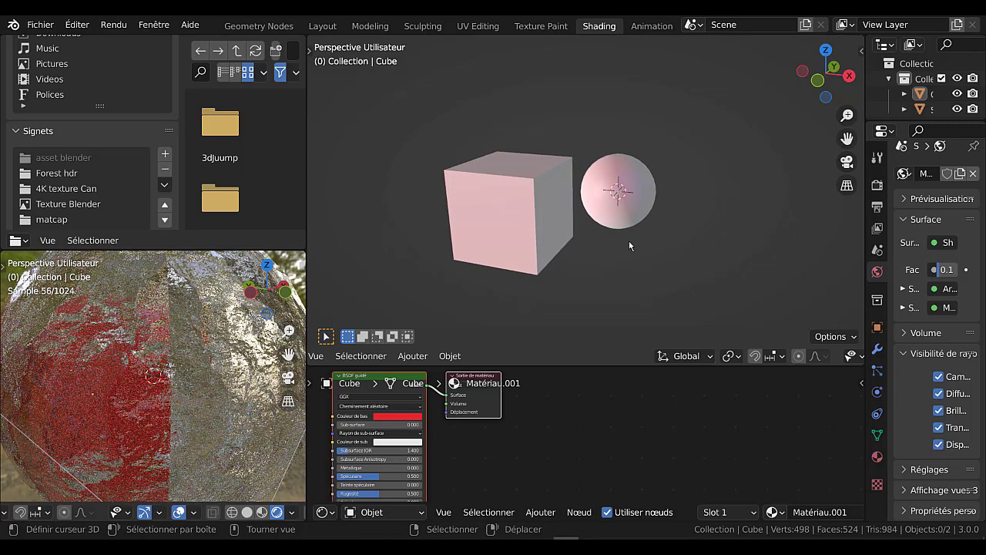
mouse_move(628, 240)
middle_down()
mouse_move(666, 226)
mouse_move(617, 226)
mouse_move(630, 263)
mouse_move(618, 240)
mouse_move(642, 241)
middle_up()
scroll(630, 251, up, 2)
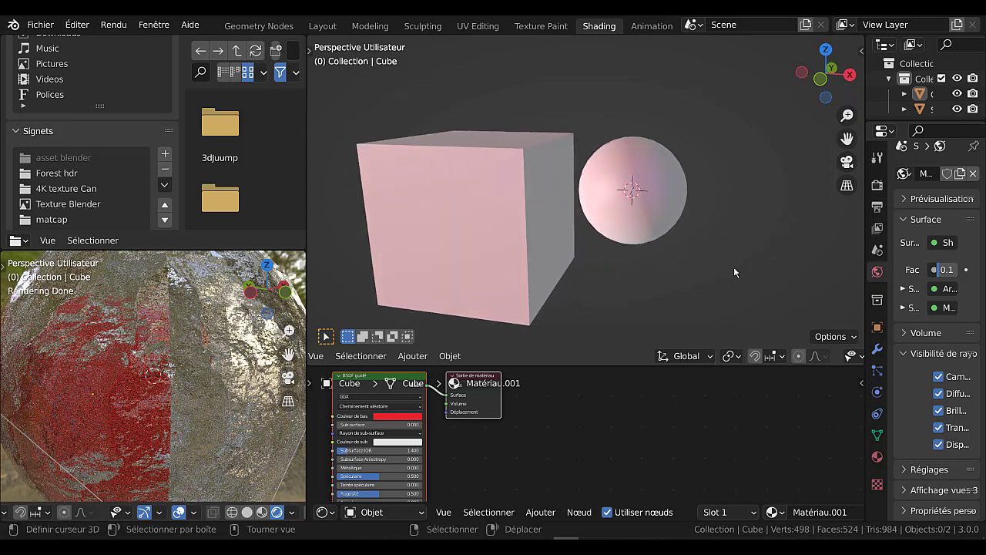
scroll(752, 357, down, 5)
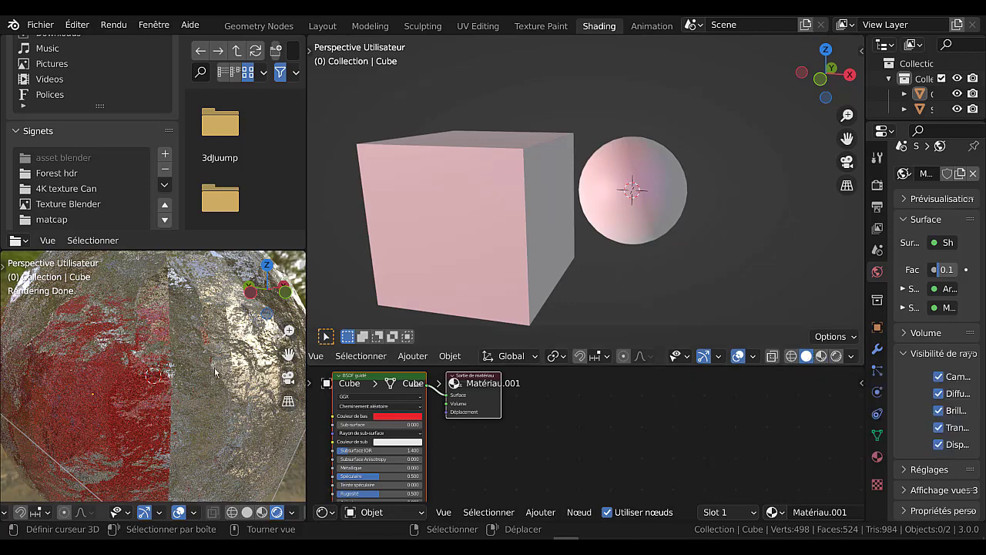
- Enlarge the rendered viewport and frame the red cube and the textured sphere side by side
drag(309, 286, 590, 267)
drag(533, 250, 529, 128)
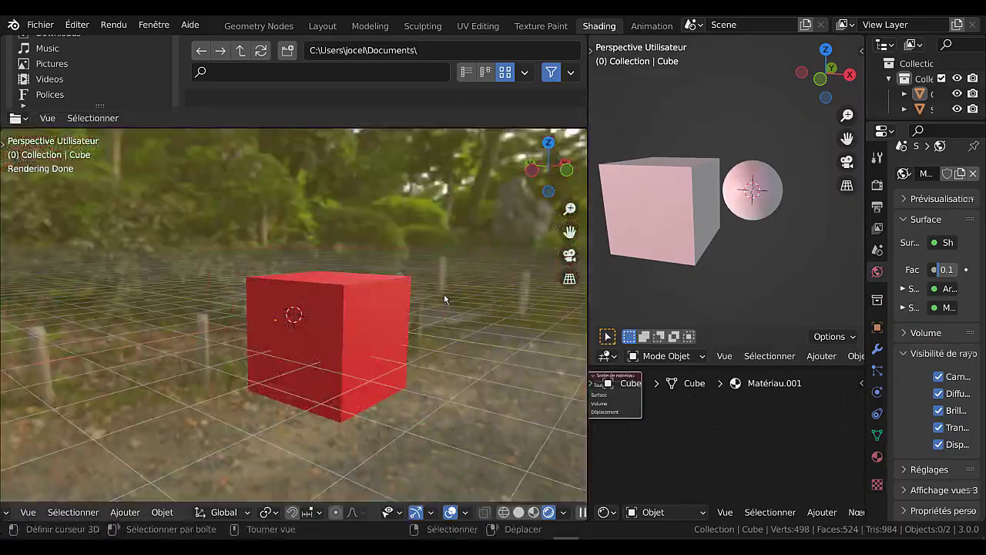
middle_drag(444, 295, 194, 353)
scroll(436, 287, up, 7)
scroll(436, 287, down, 13)
scroll(195, 353, up, 3)
mouse_move(296, 366)
middle_down()
mouse_move(284, 362)
mouse_move(294, 368)
middle_up()
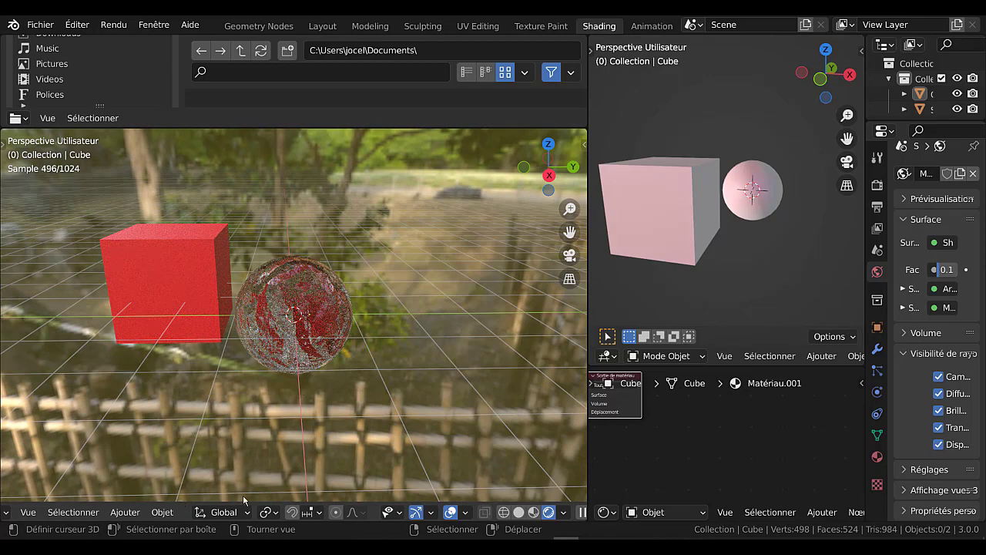
- Add a camera aligned to the current rendered view and move it so its frame contains both the cube and the sphere
click(162, 511)
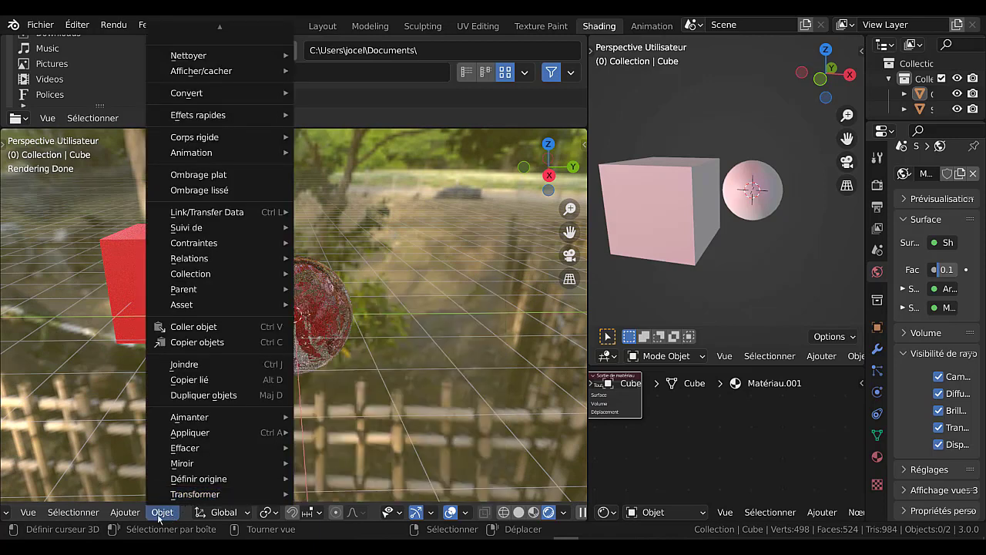
mouse_move(137, 513)
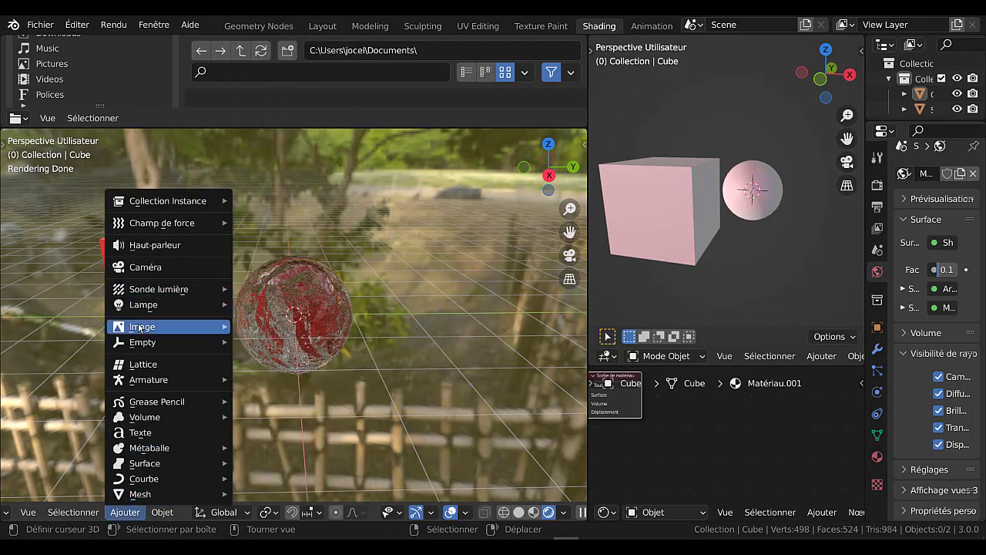
click(146, 266)
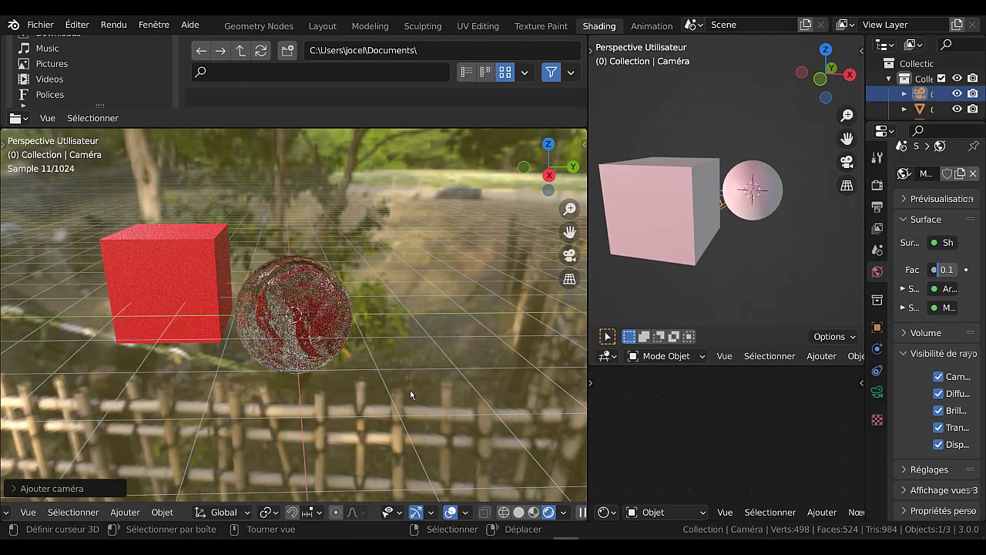
key(ctrl+alt+KP_0)
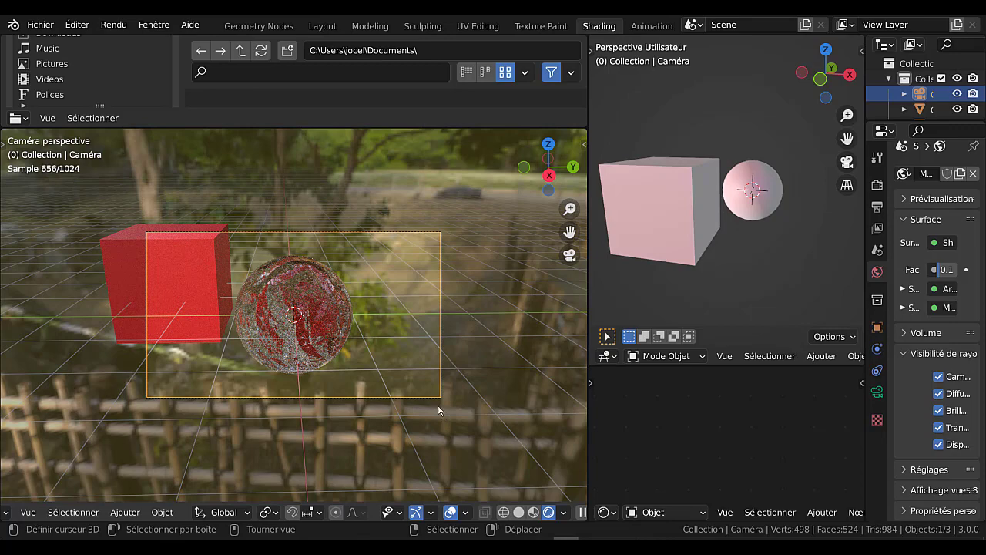
key(g)
click(470, 362)
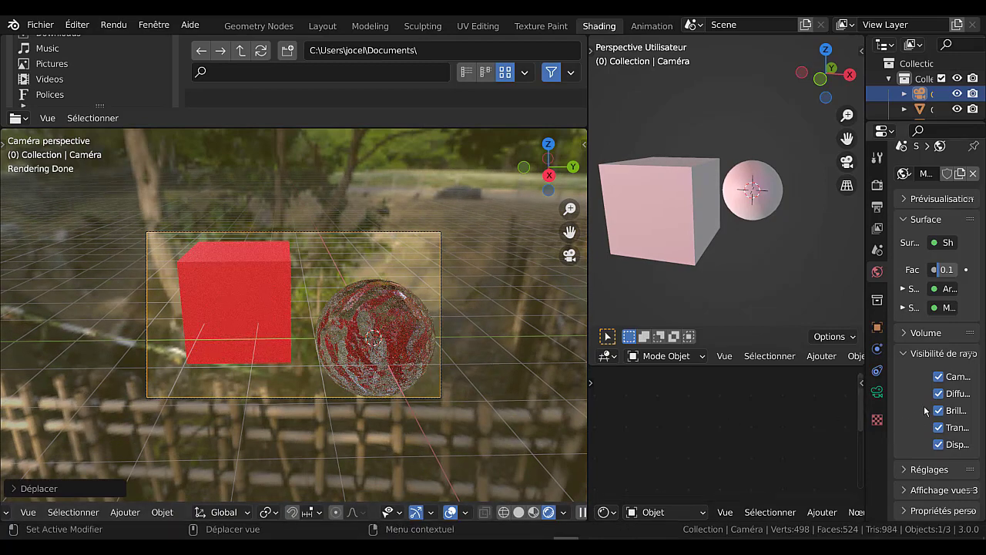
- Disable the world's camera ray visibility and widen the rendered viewport around the camera view
click(939, 377)
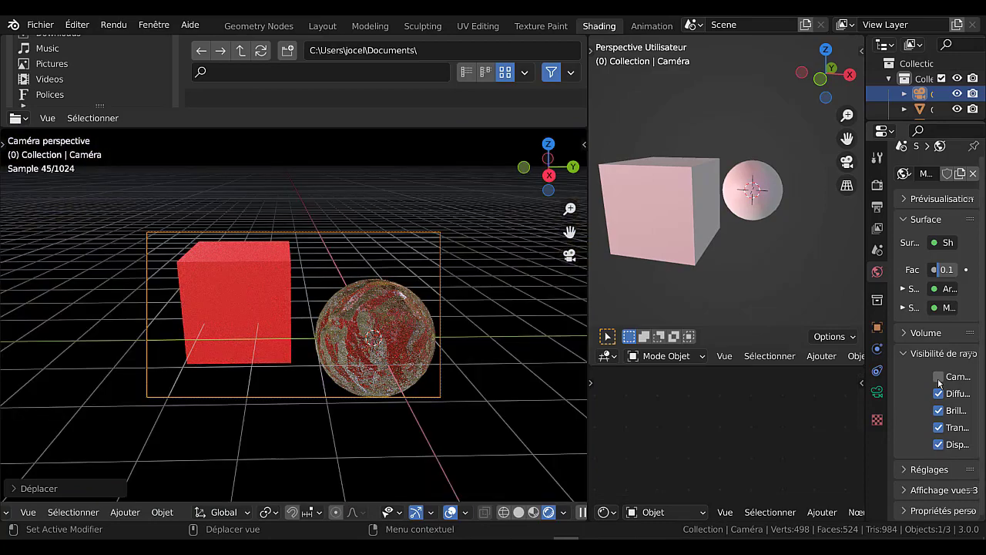
scroll(485, 453, up, 1)
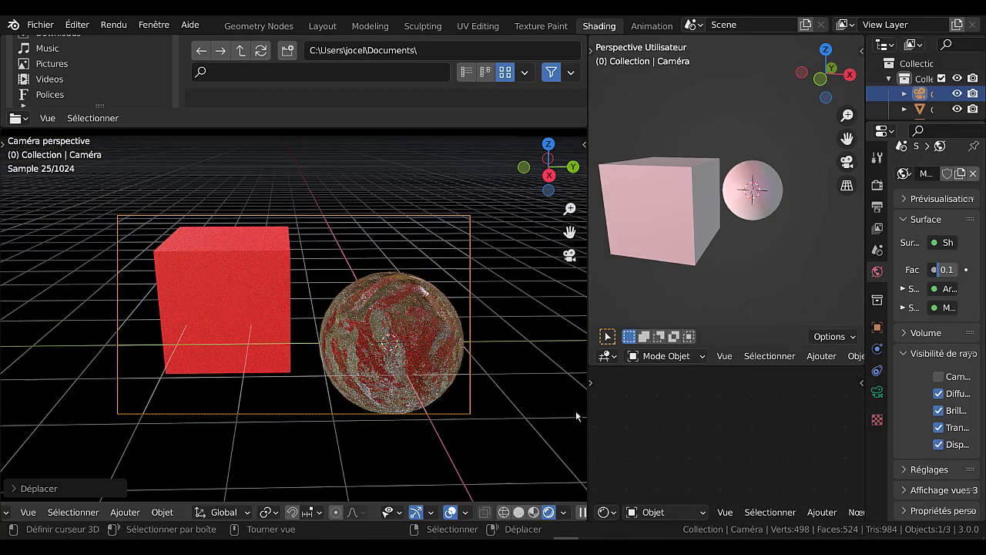
drag(587, 406, 793, 406)
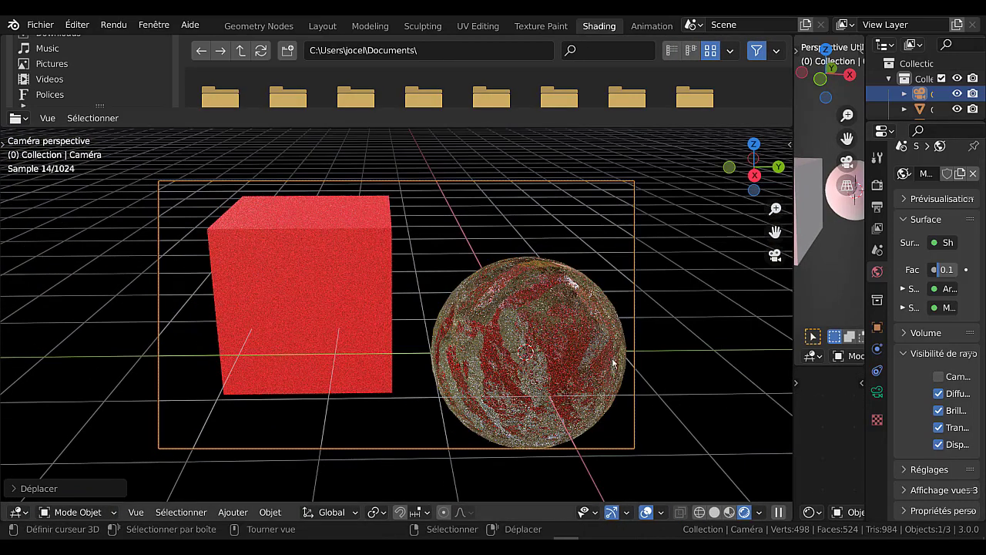
- Render the camera view as a still image and fit the whole result in the render window
scroll(672, 373, up, 1)
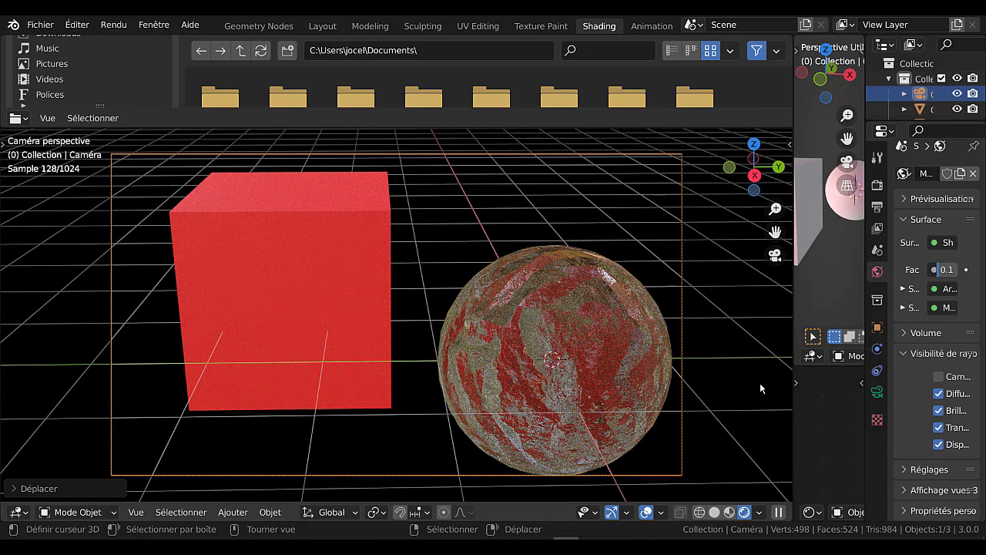
key(F12)
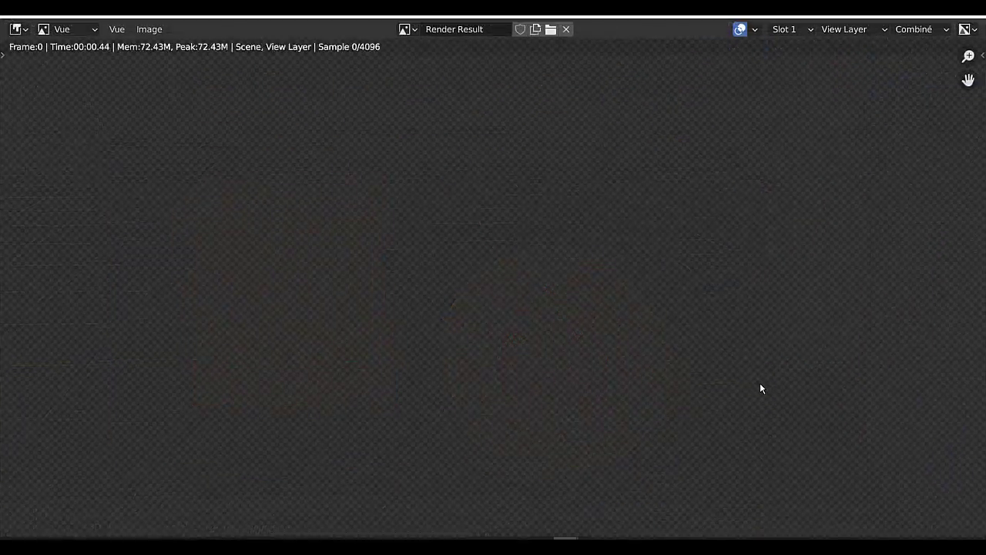
scroll(765, 380, down, 2)
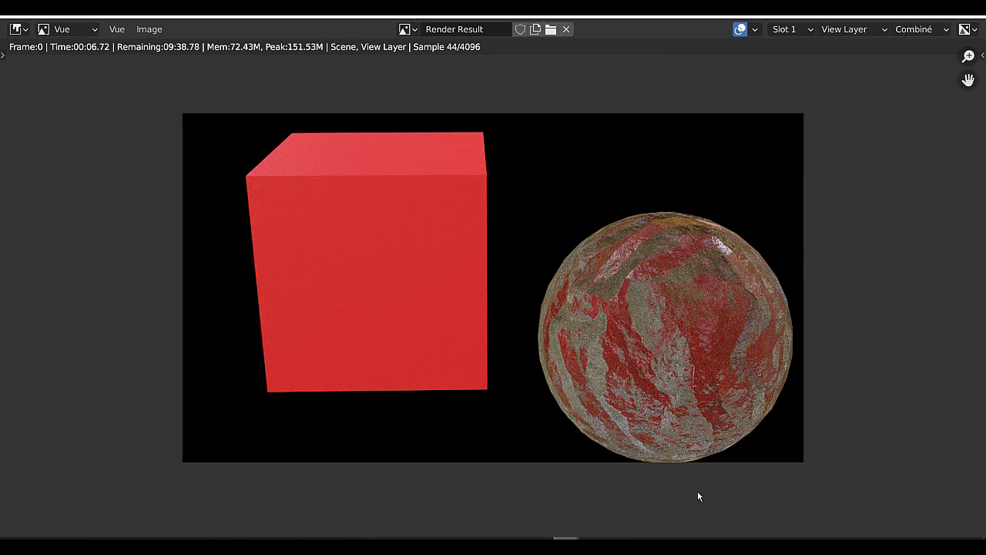
- Alternate between the render window and the main window to compare the render with the camera viewport, ending in the main window
mouse_move(566, 538)
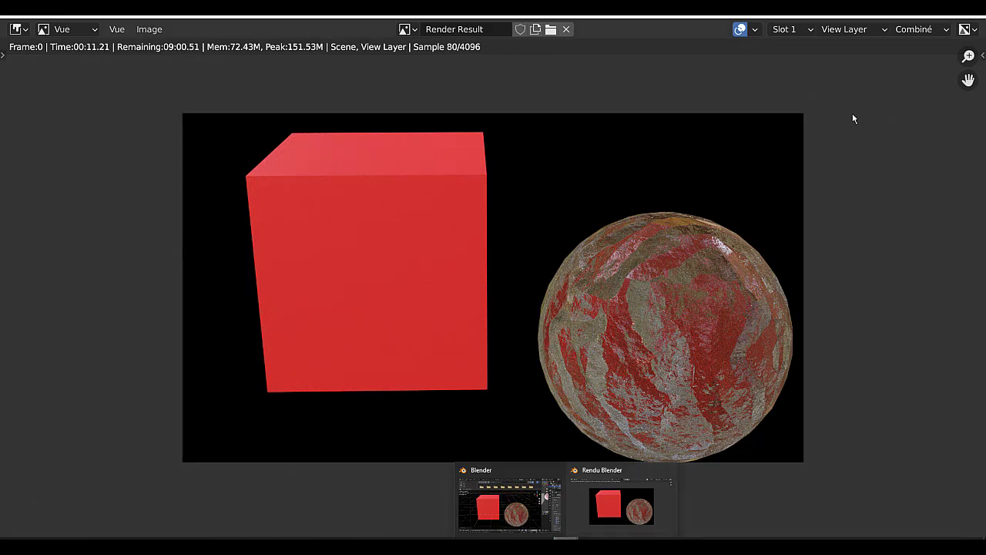
click(930, 14)
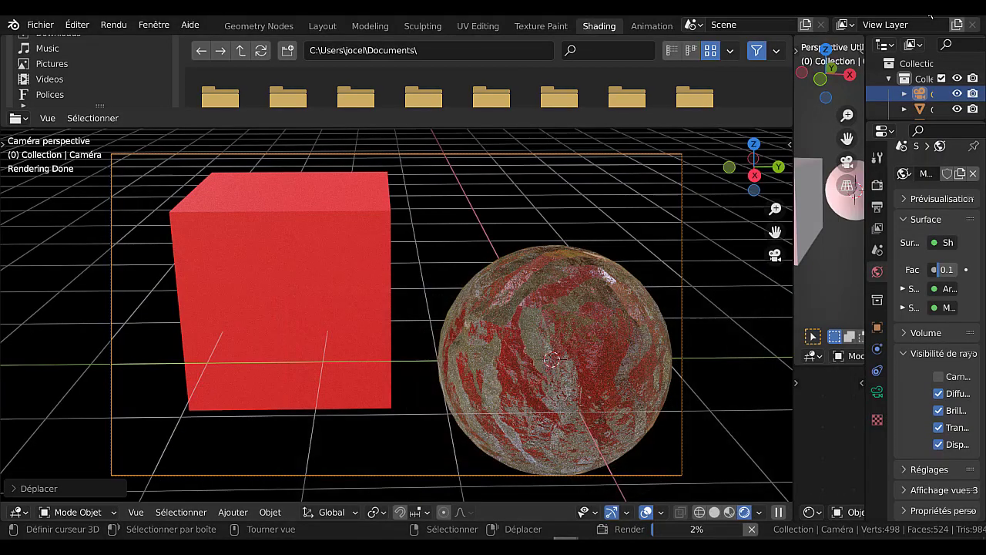
mouse_move(566, 537)
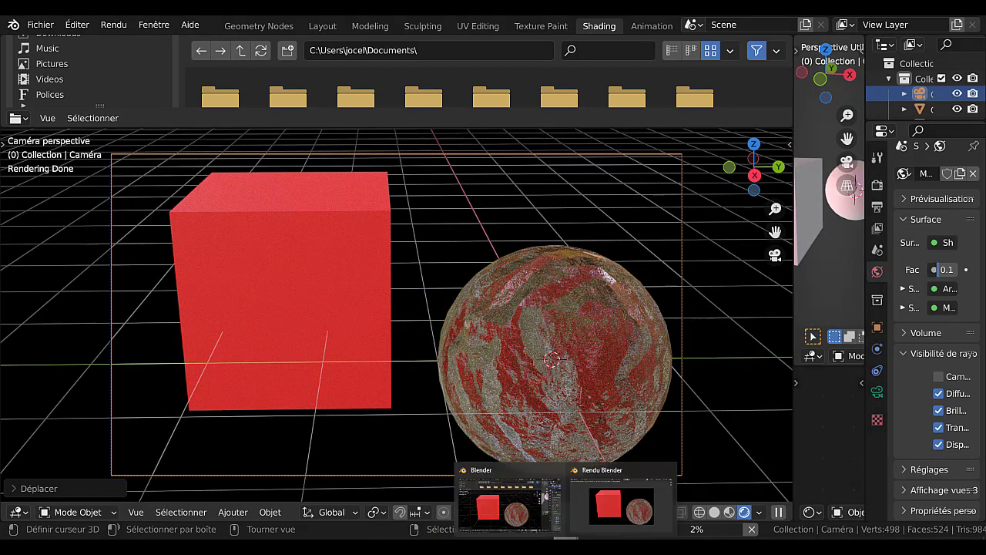
click(600, 517)
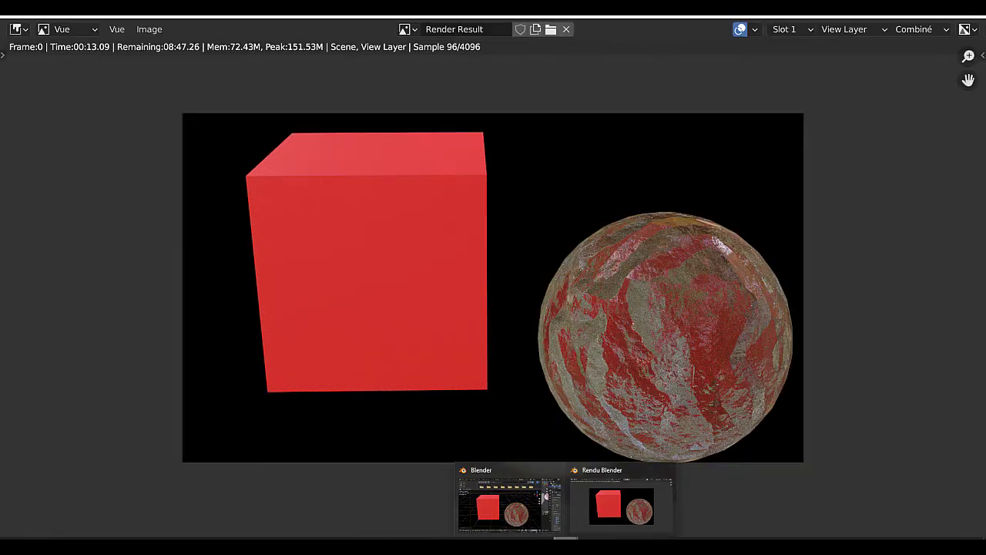
click(508, 505)
click(596, 516)
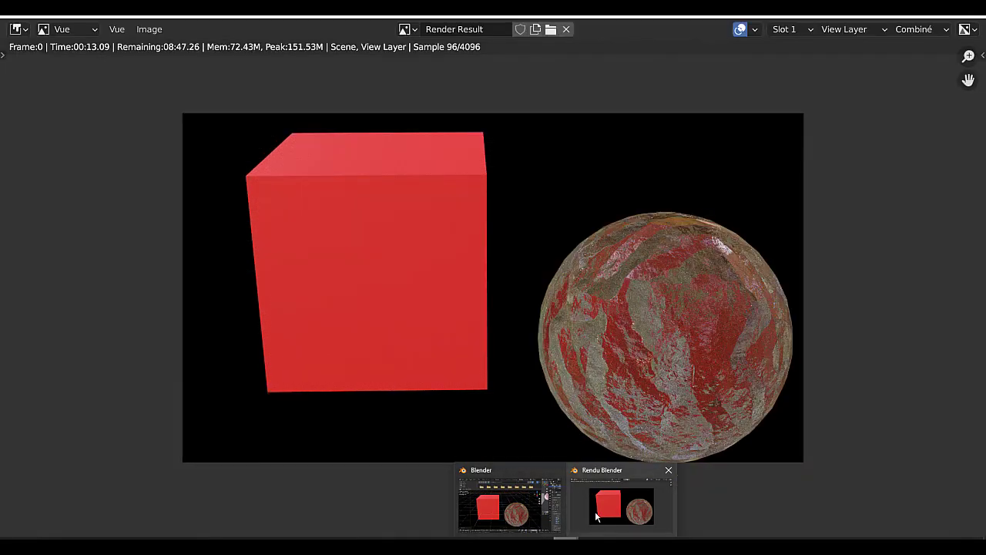
click(509, 504)
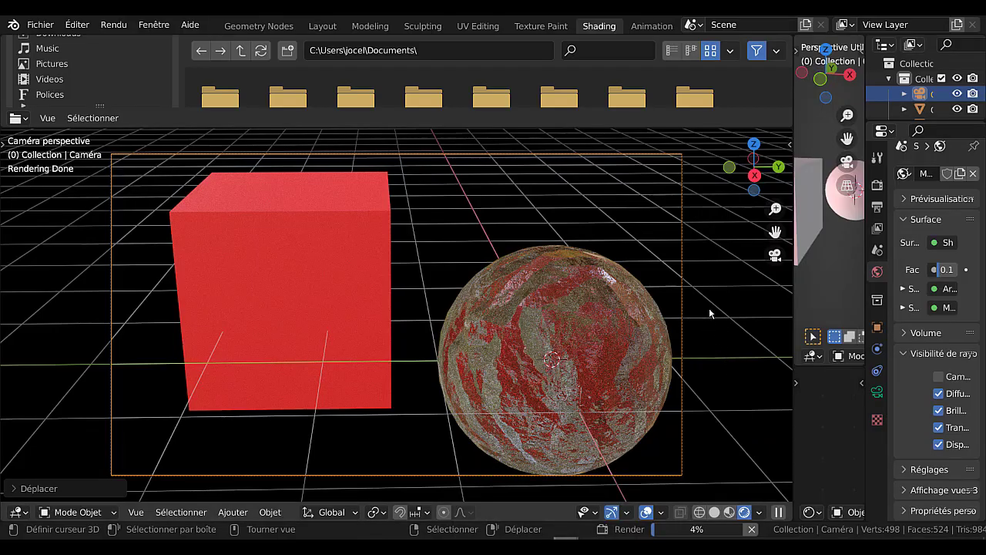
- Adjust the divide between the rendered and solid viewports so the rendered camera view becomes wider
drag(791, 292, 750, 295)
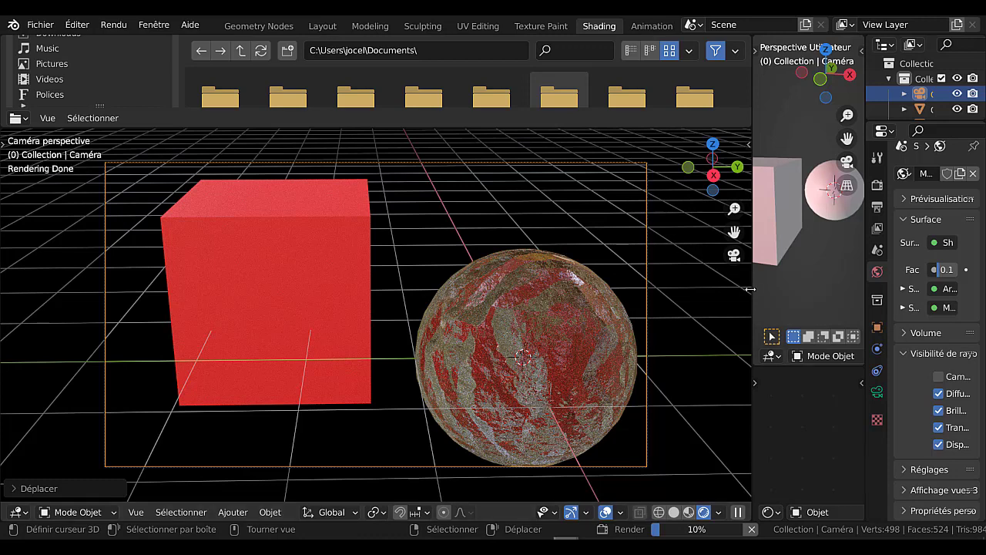
drag(749, 286, 741, 286)
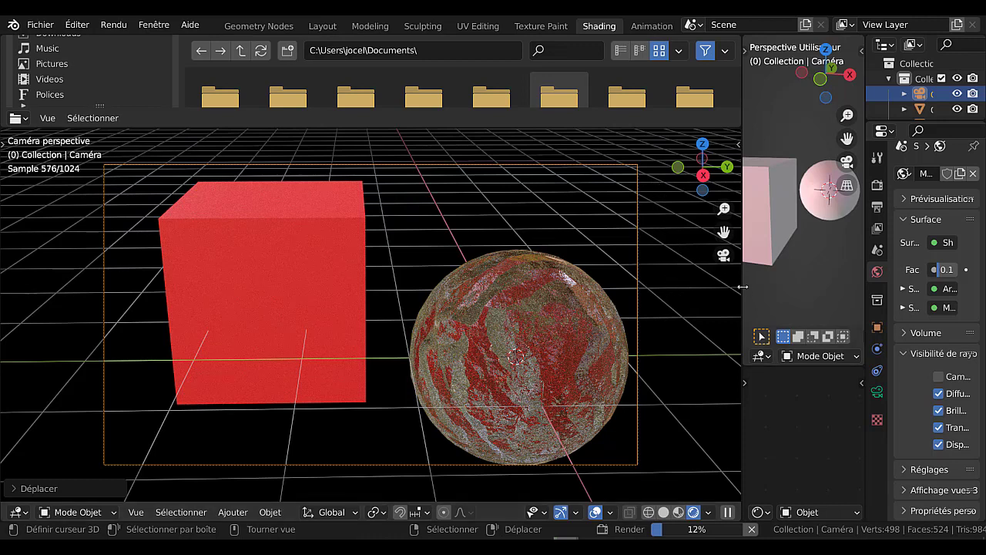
drag(742, 287, 832, 287)
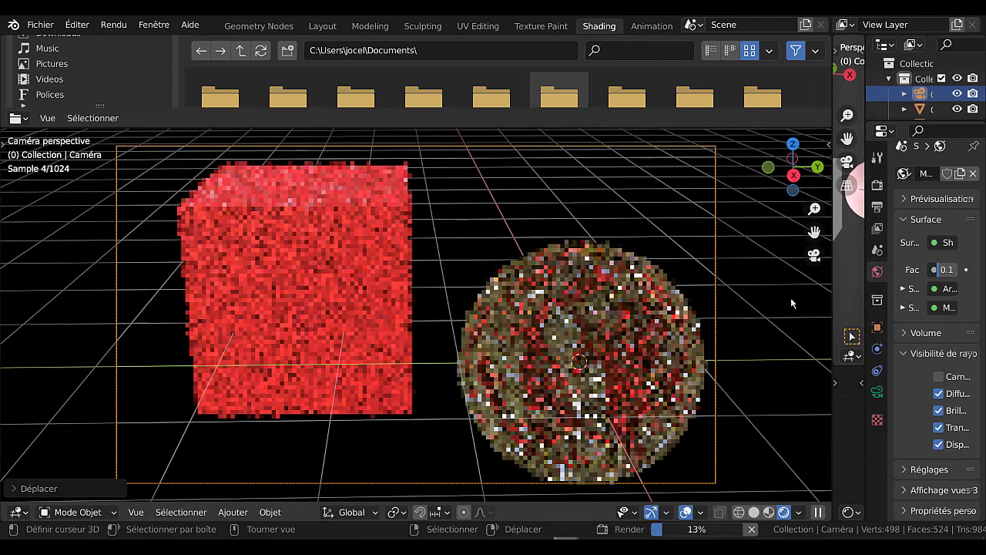